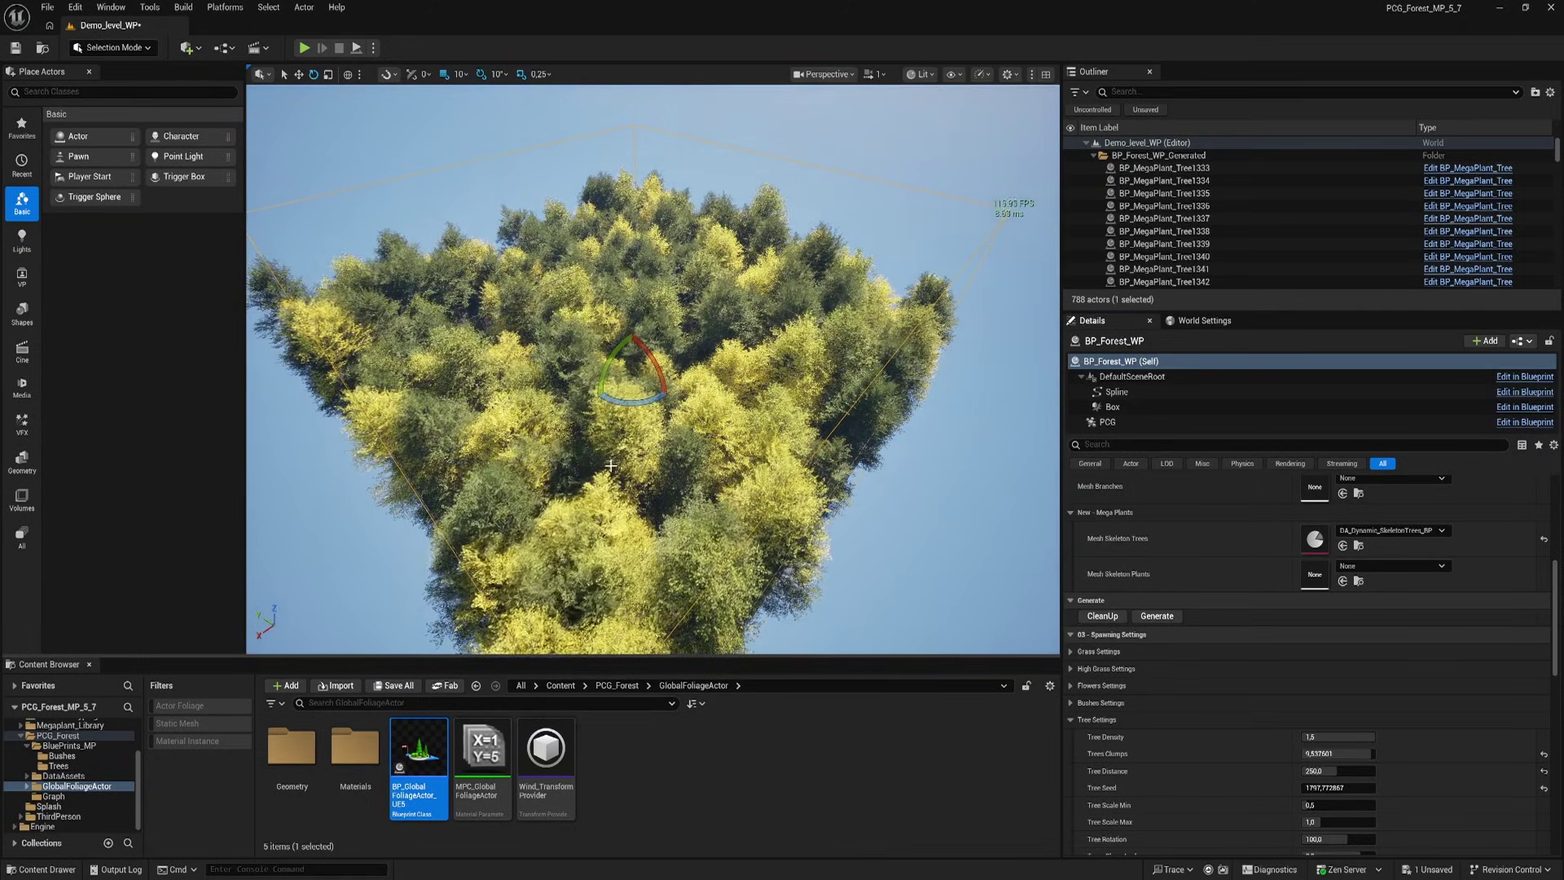
Raise BP_Forest_WP's Tree Distance to 300, then to 350, to thin out the forest
right_drag(611, 465, 615, 431)
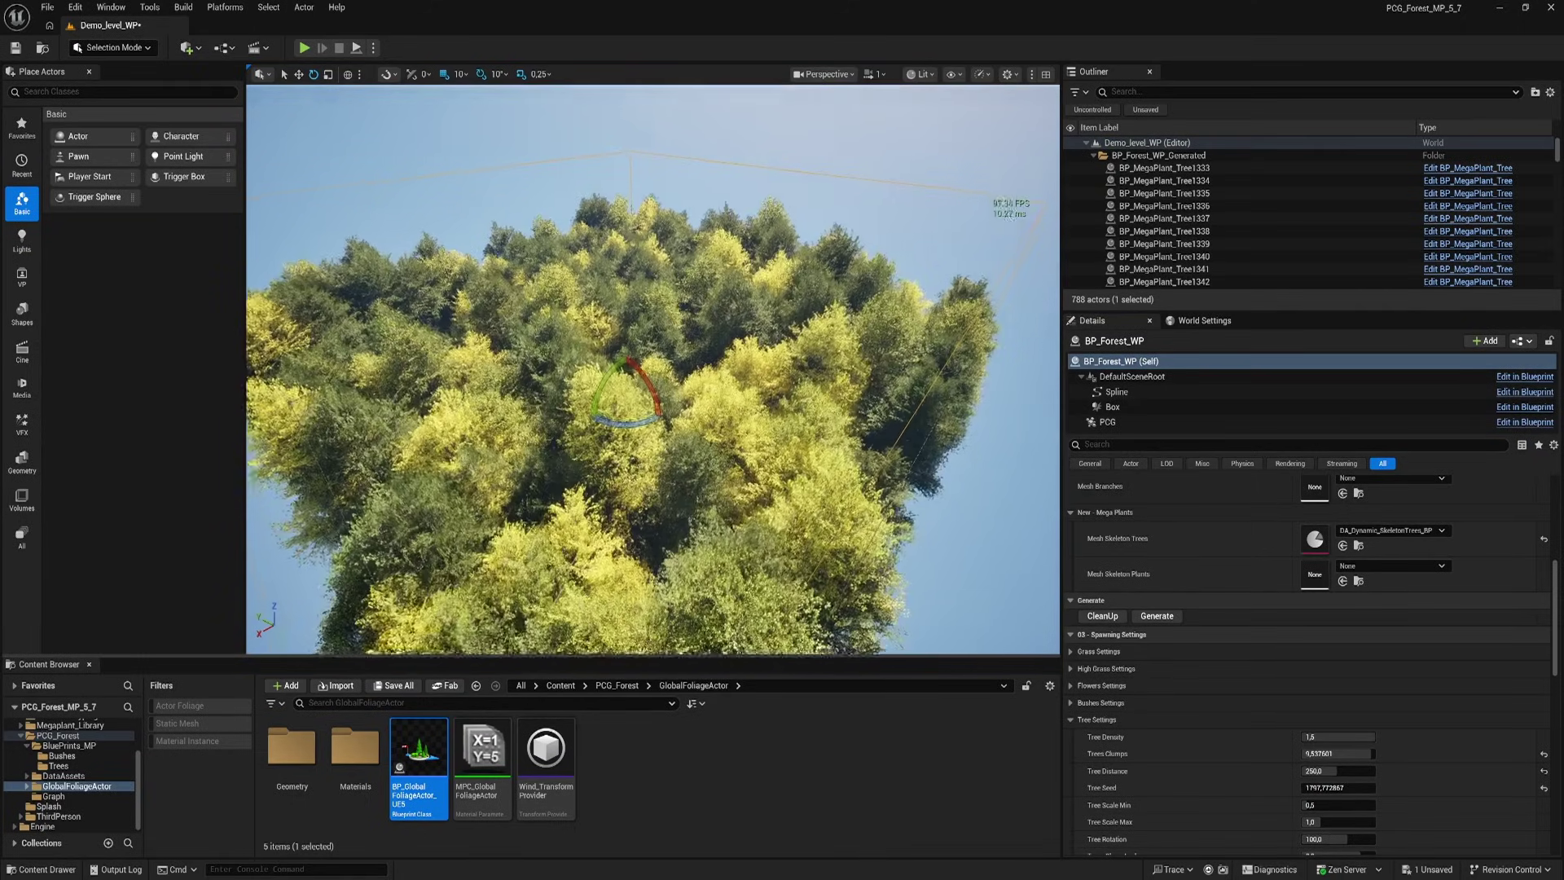
scroll(1391, 789, down, 1)
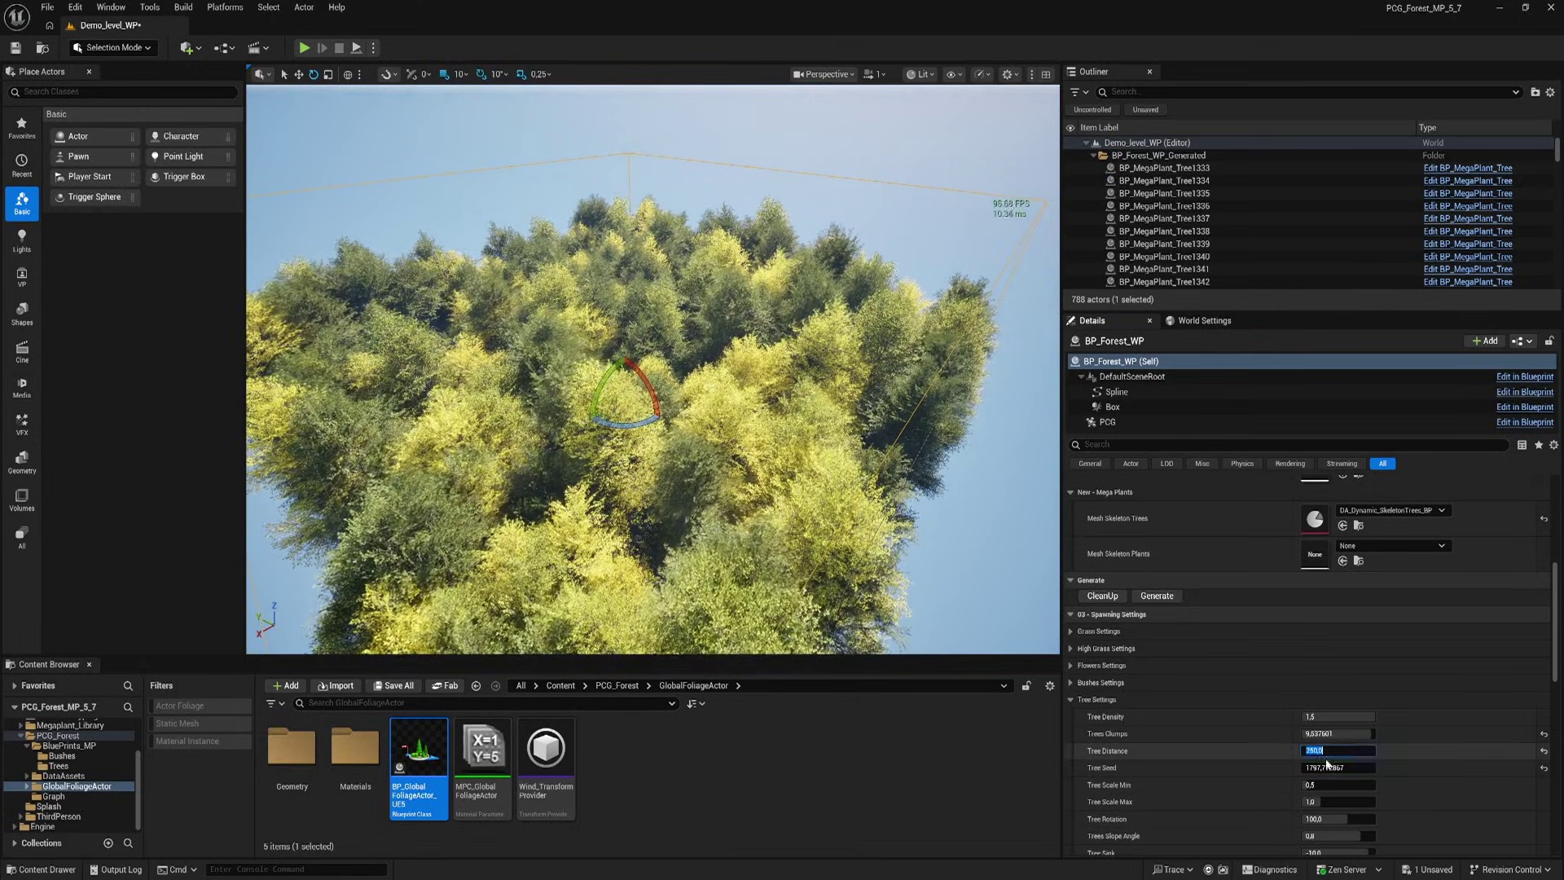
key(Return)
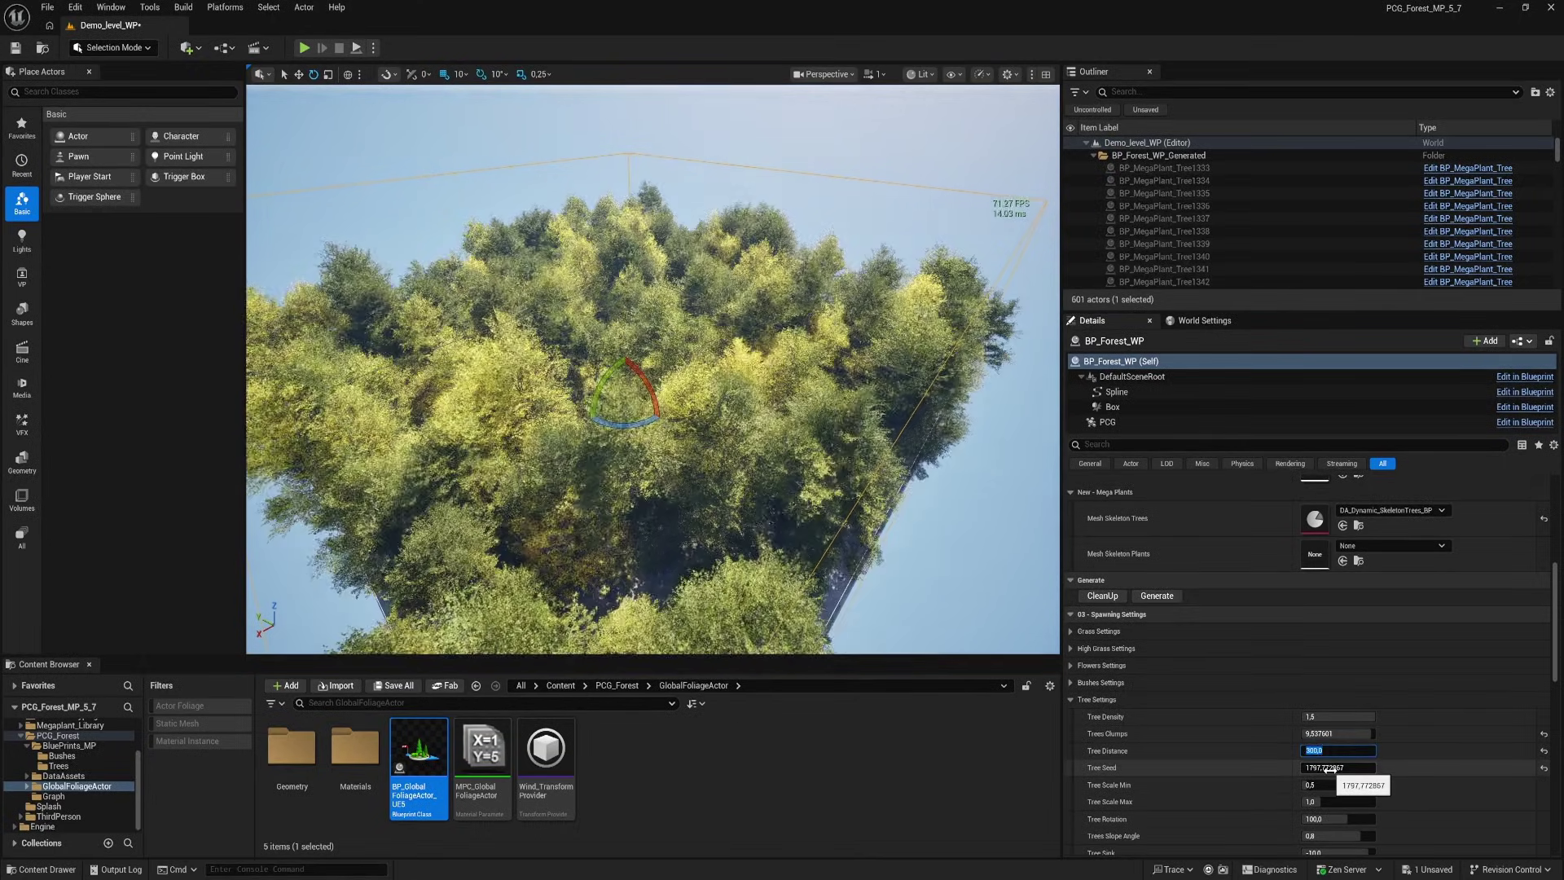
text(350)
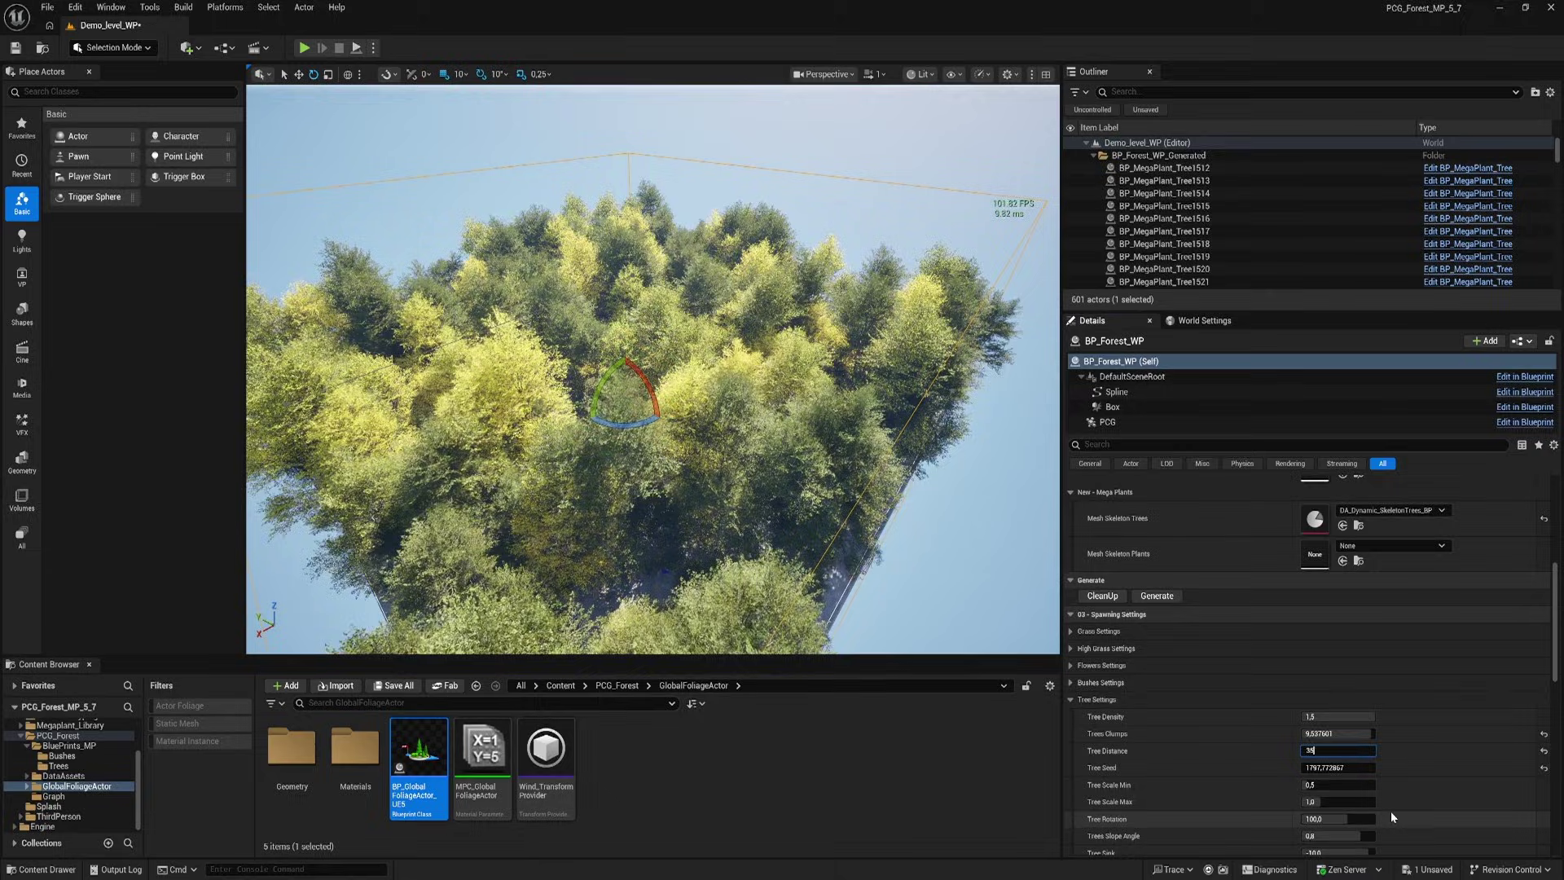
key(Return)
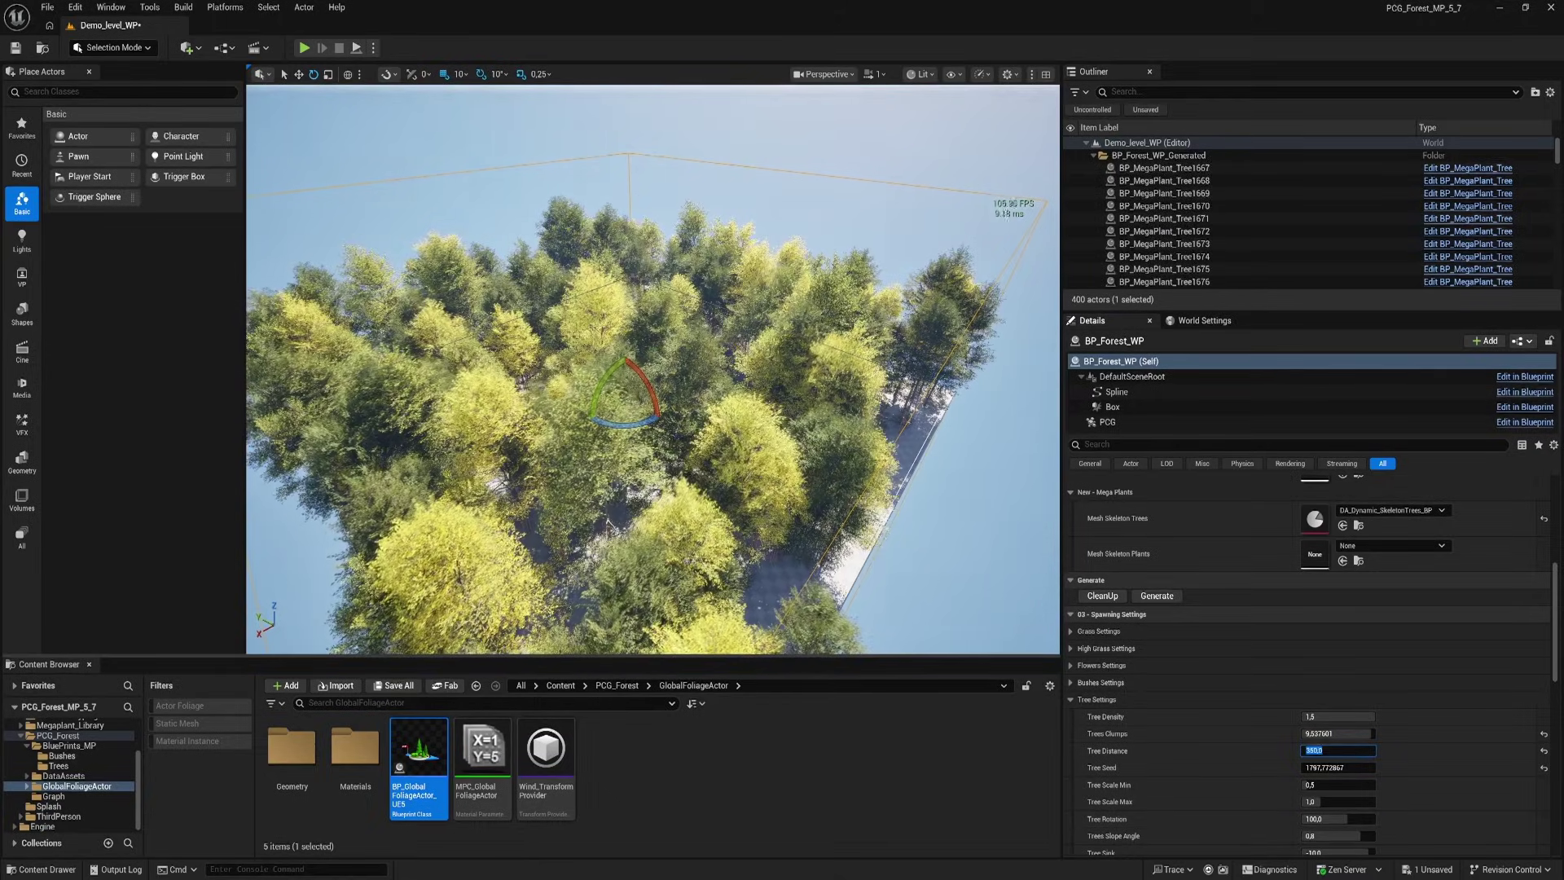
Play the level and walk the third-person character through the trees toward the green marker
click(303, 49)
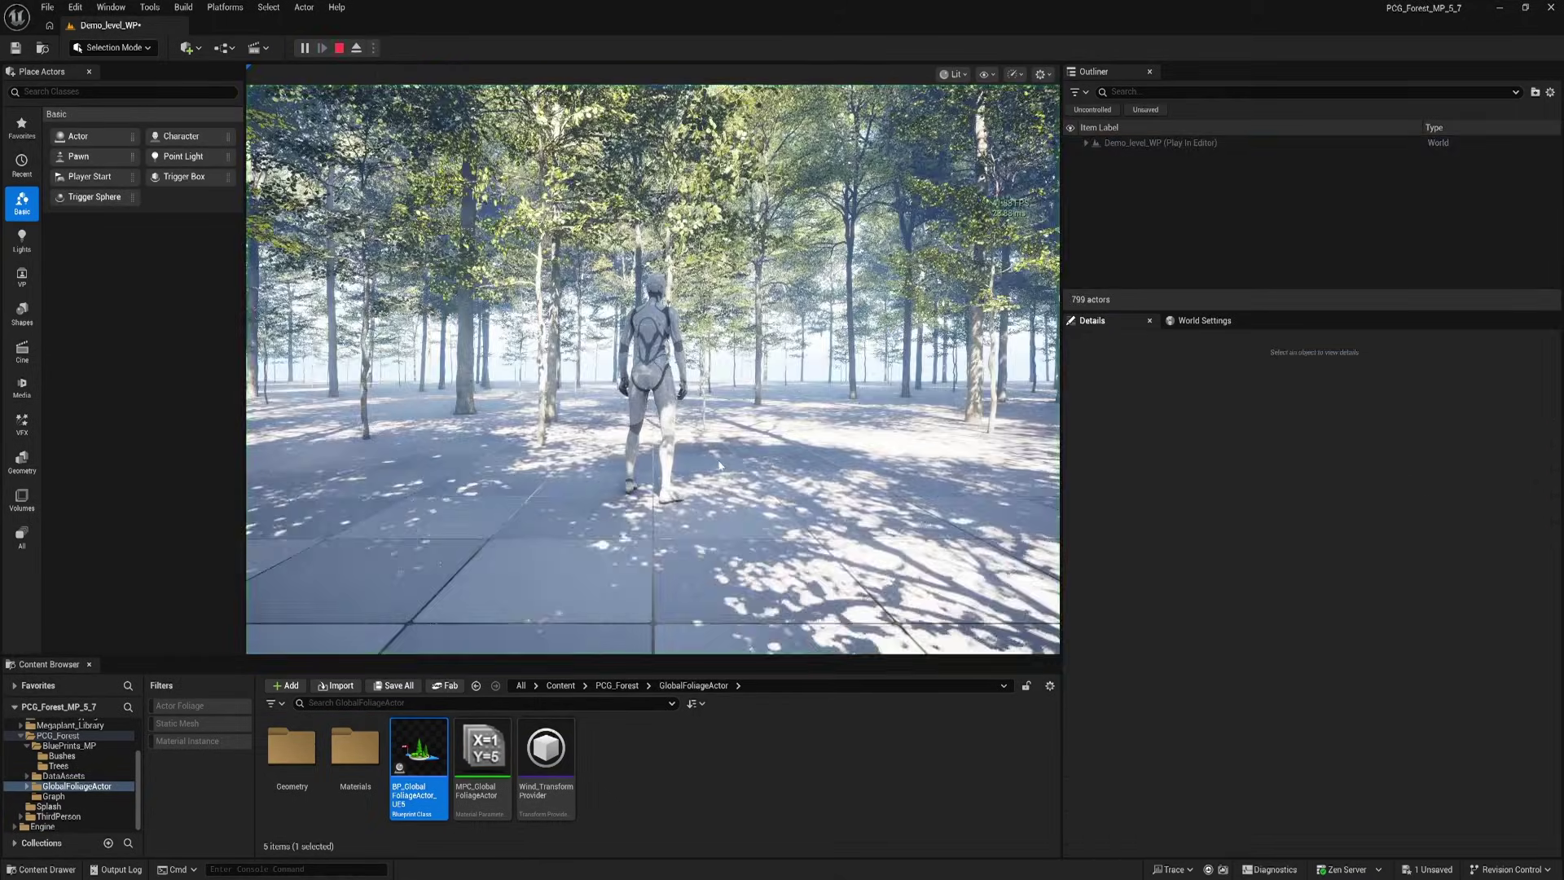
key(w)
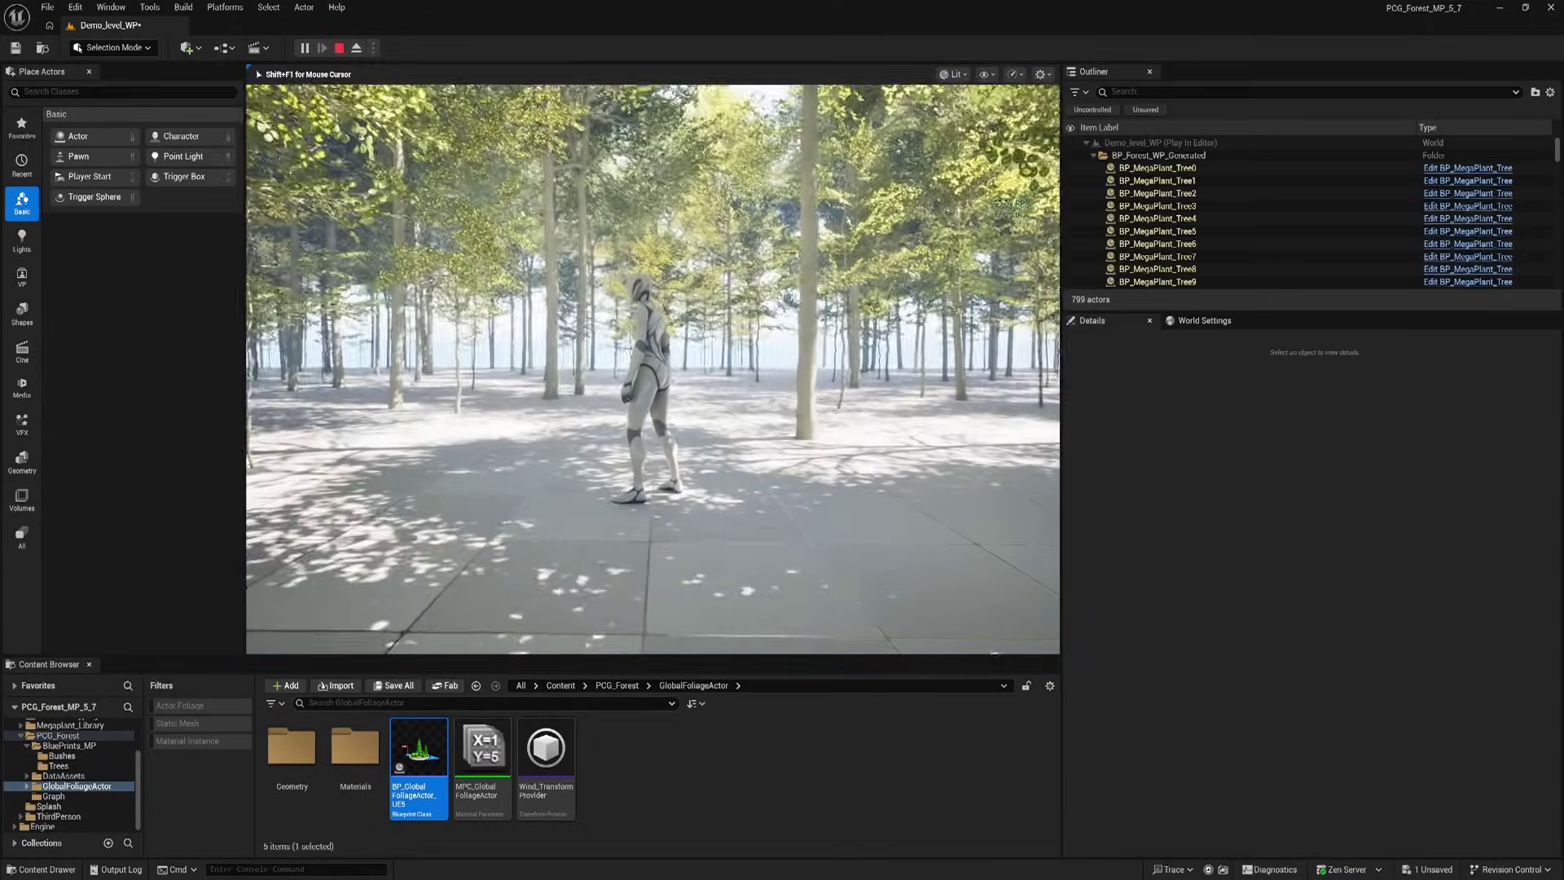
key(w)
key(w)
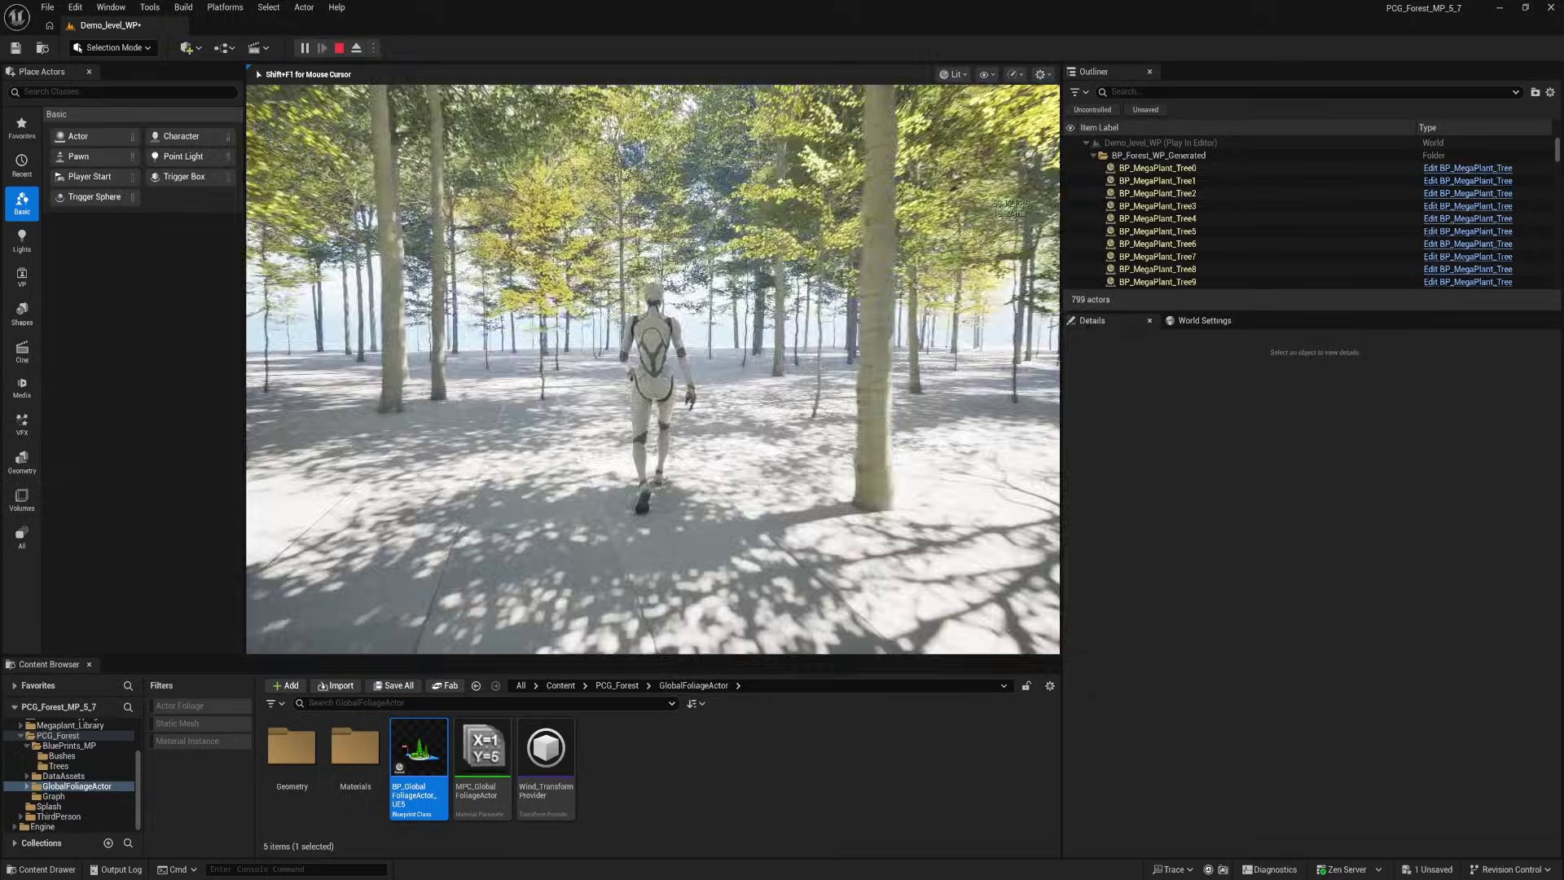
key(w)
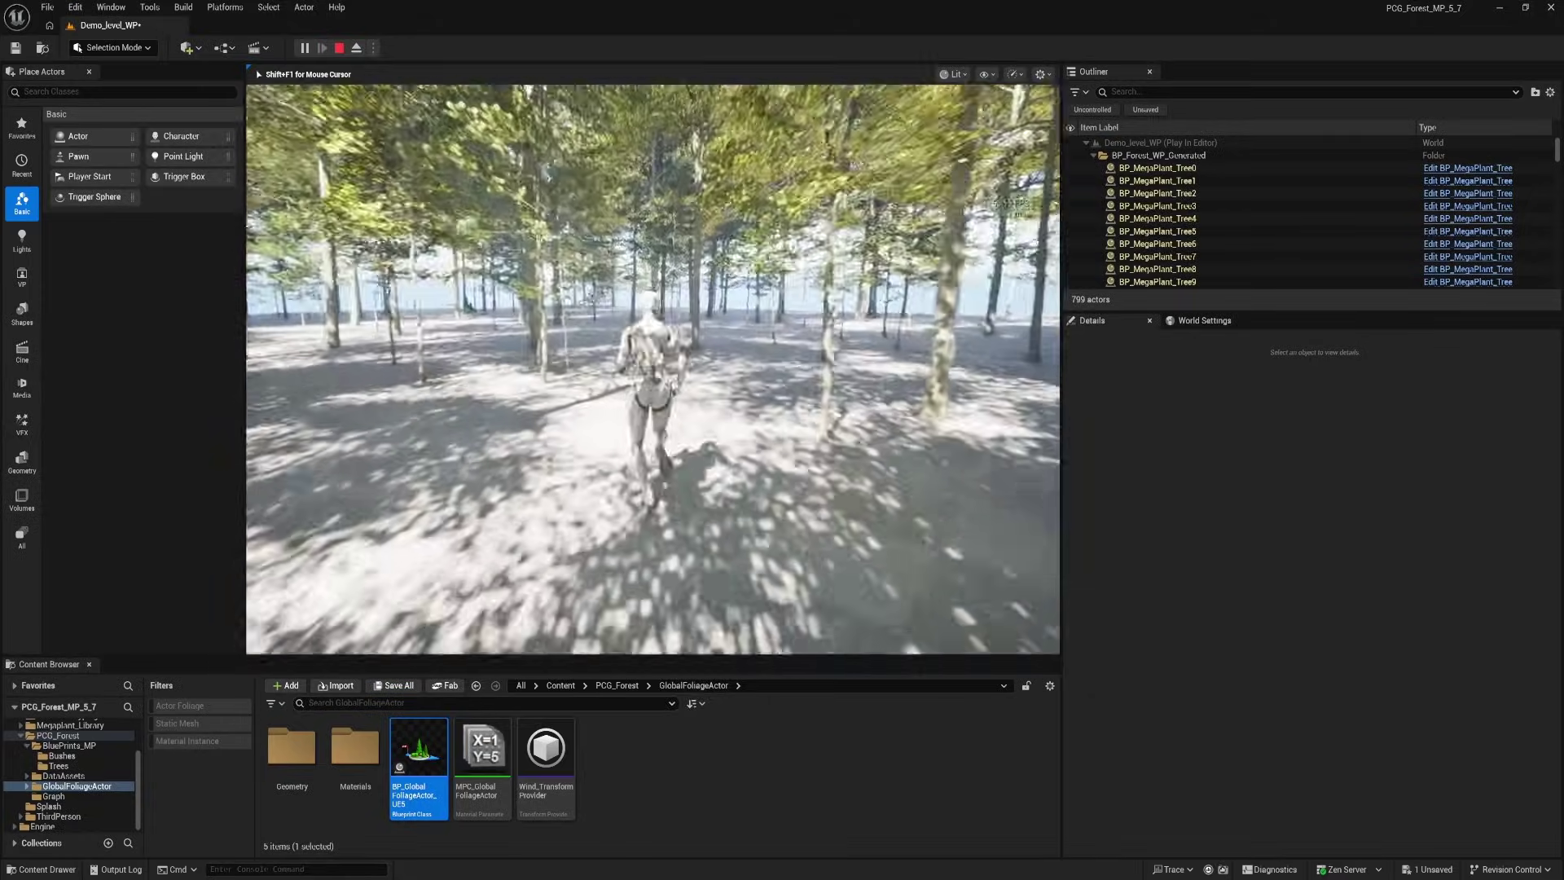
key(w)
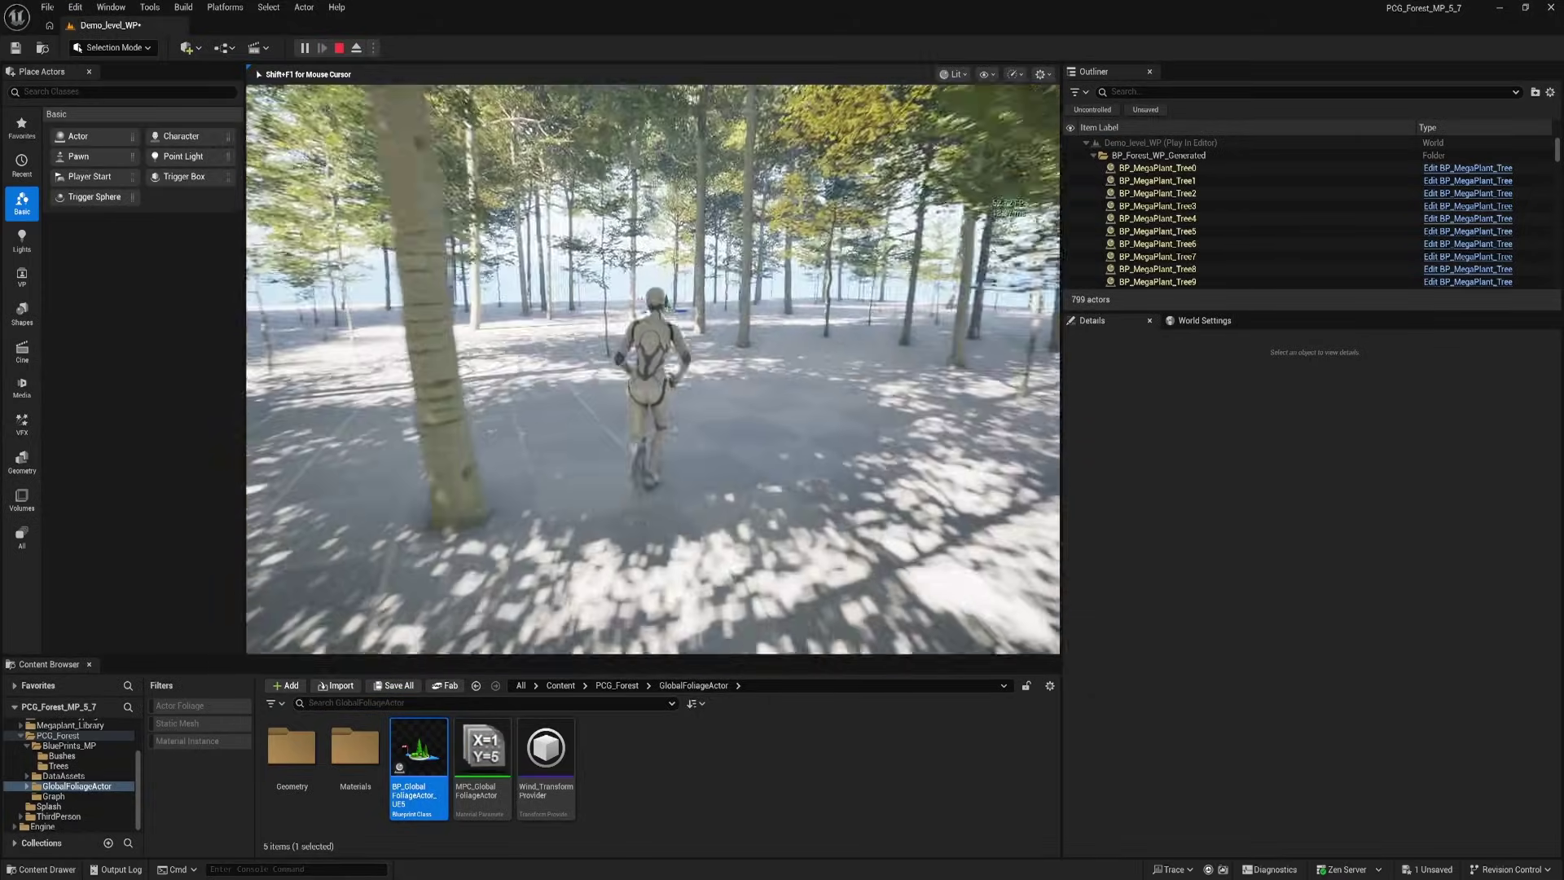
key(w)
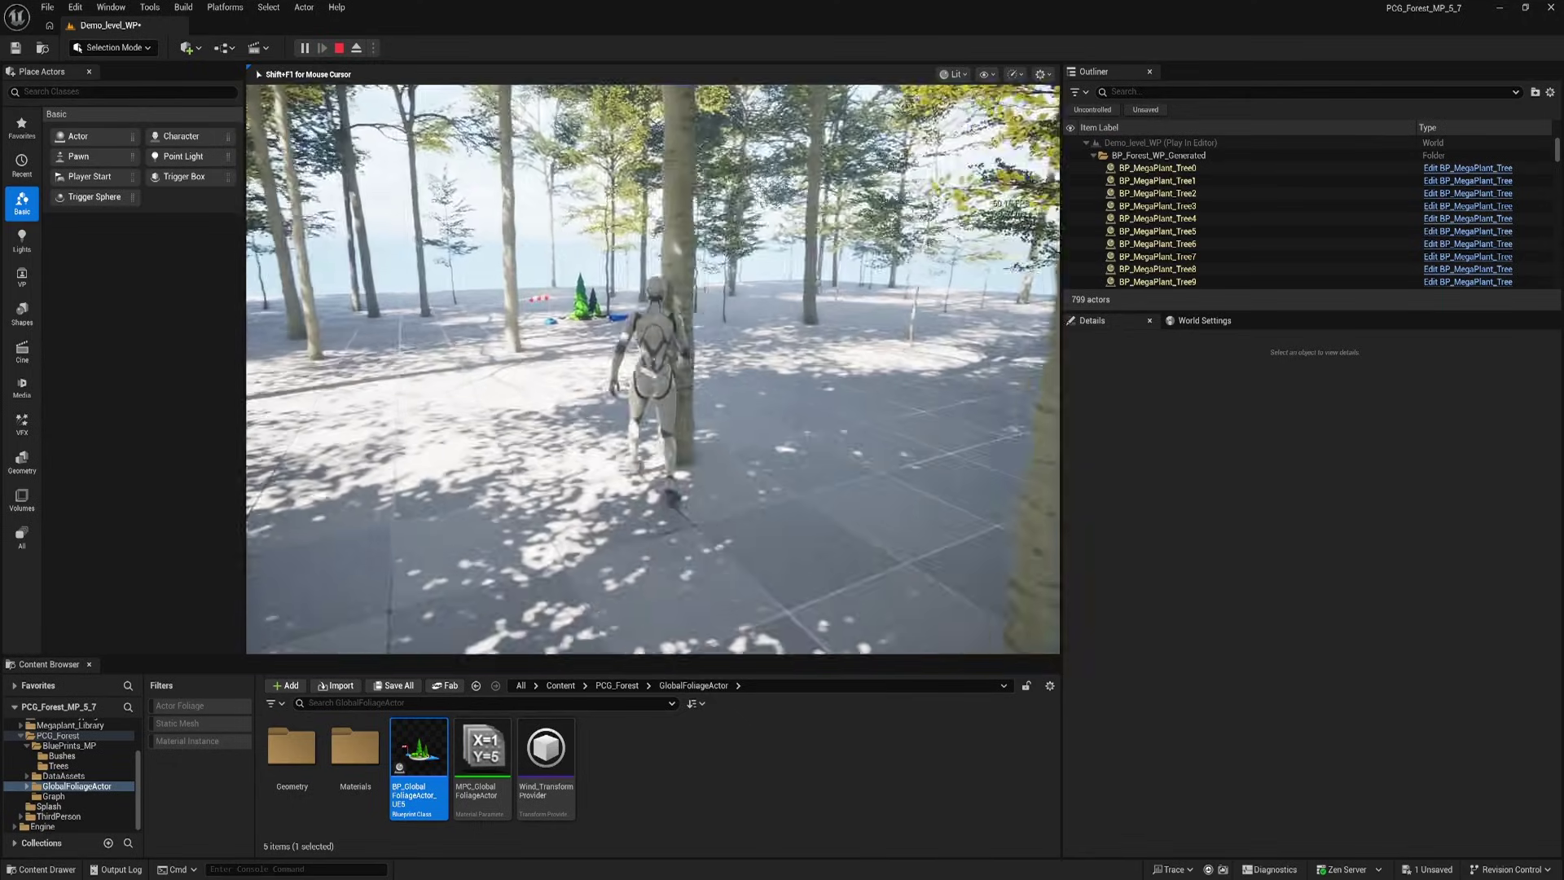
key(w)
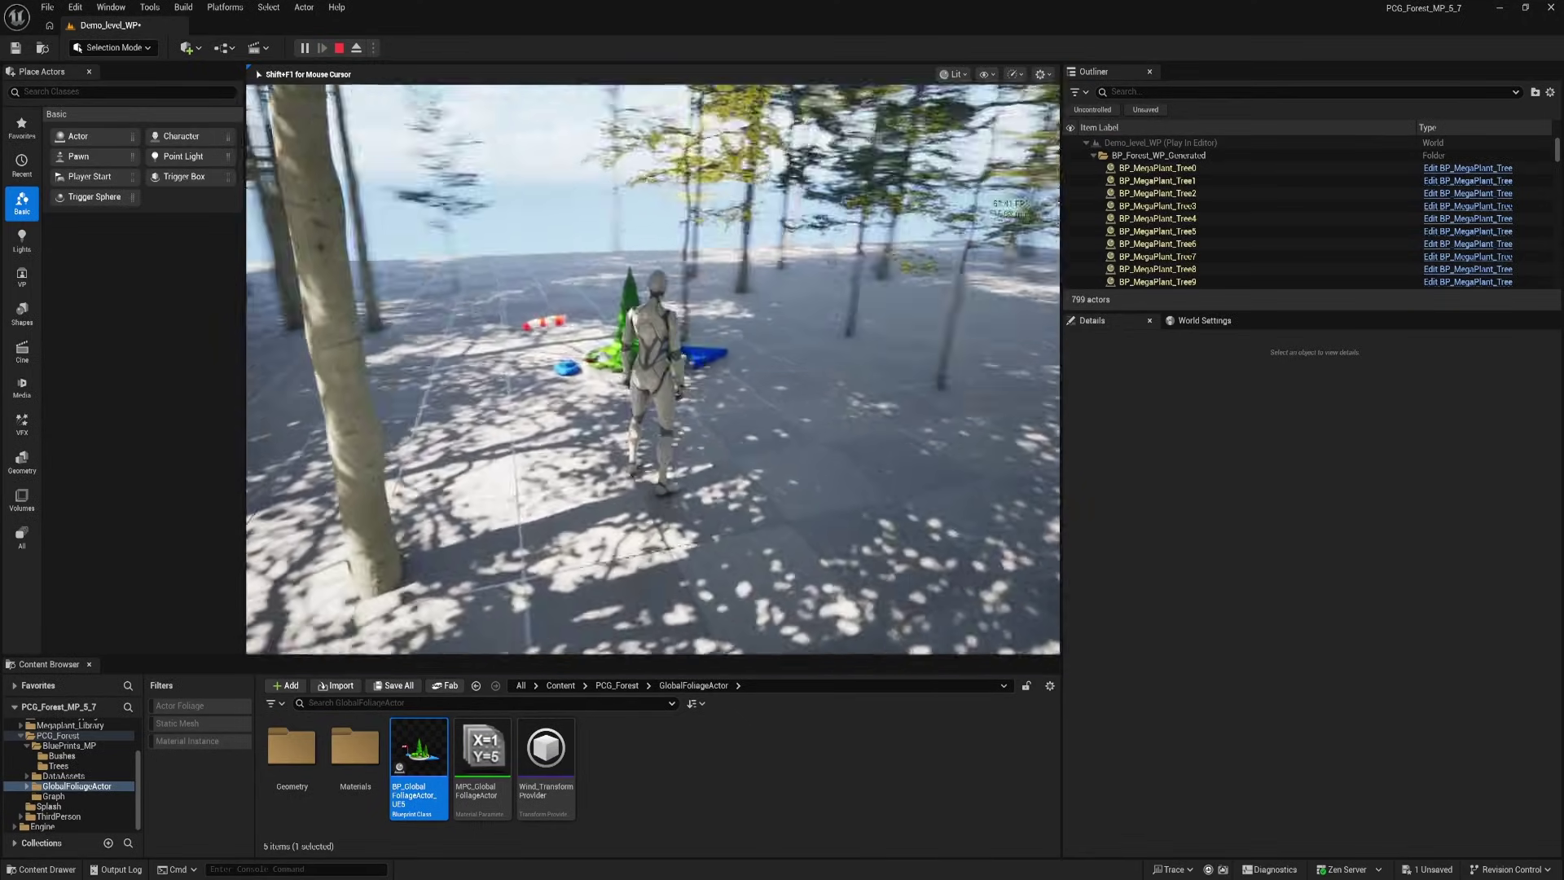
Stop the play session and select BP_Forest in the PCG_Forest outliner folder
key(s)
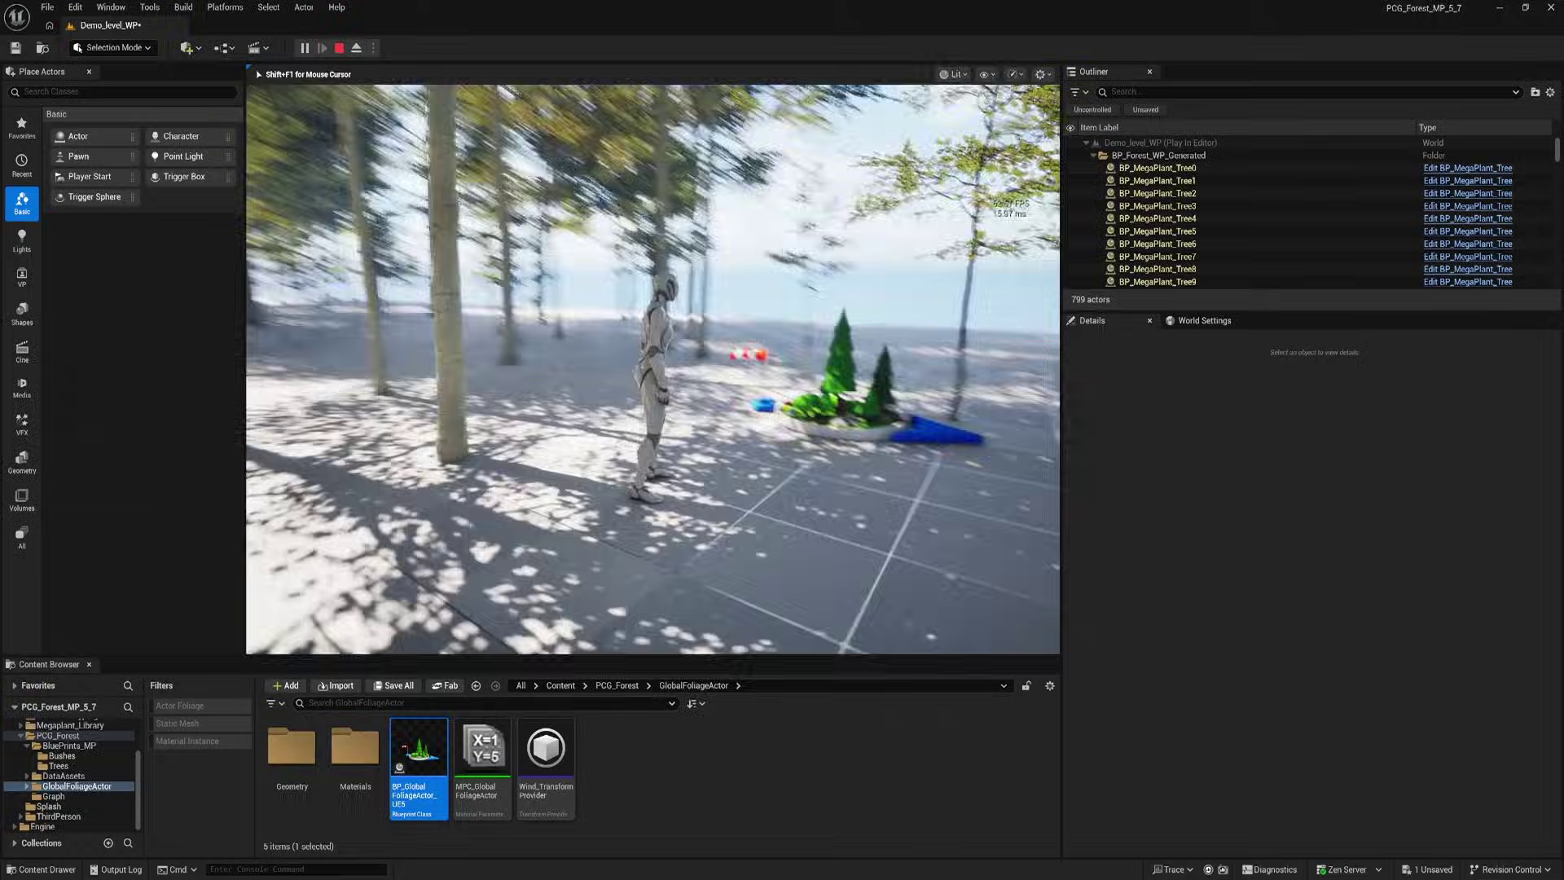
key(Escape)
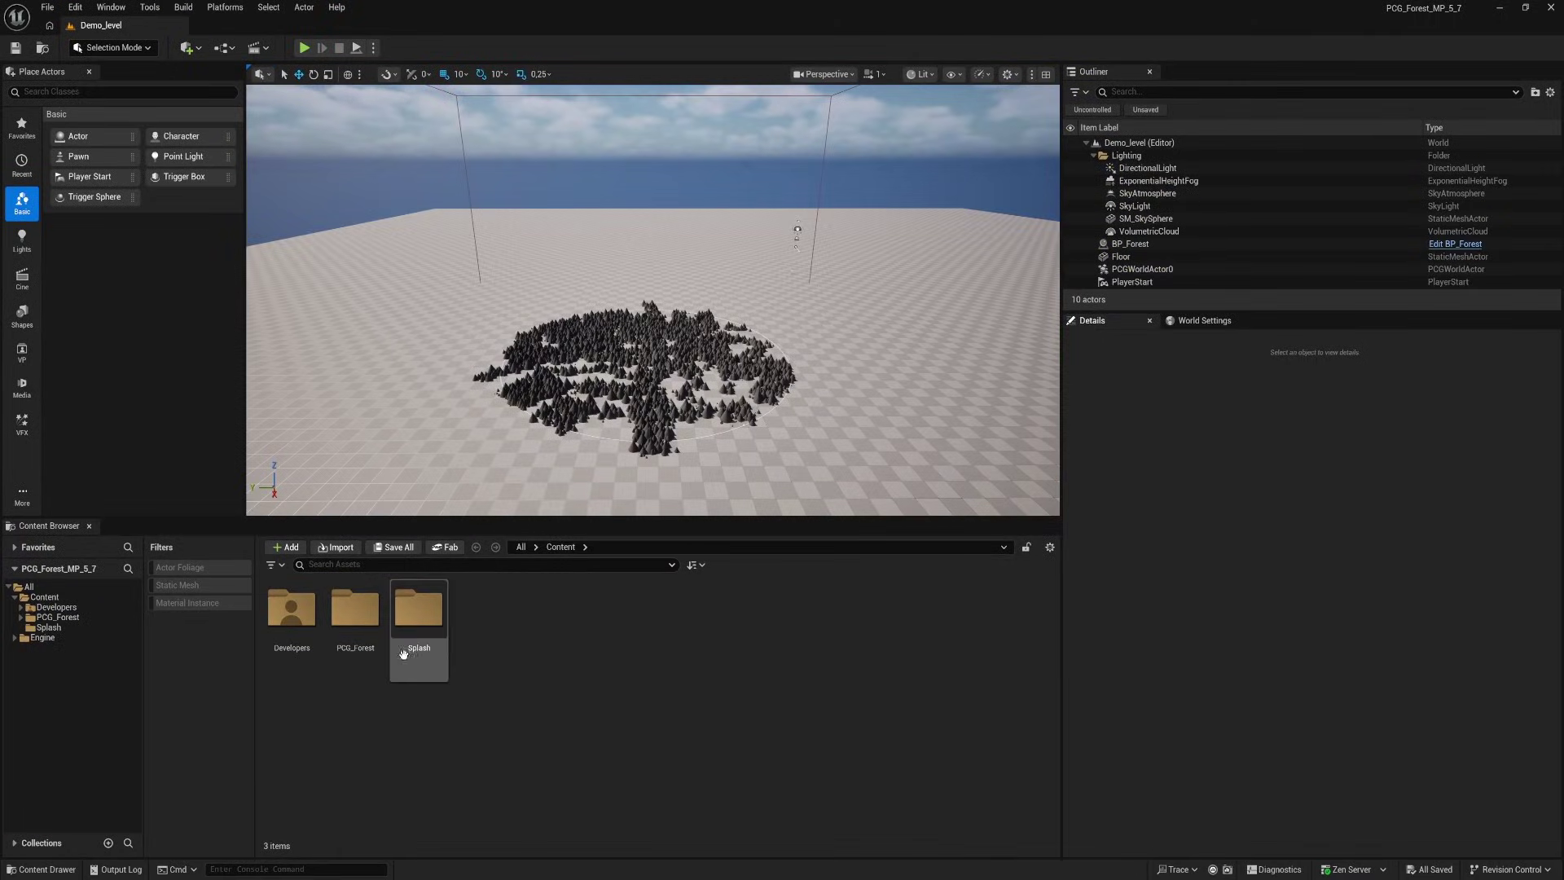
click(66, 619)
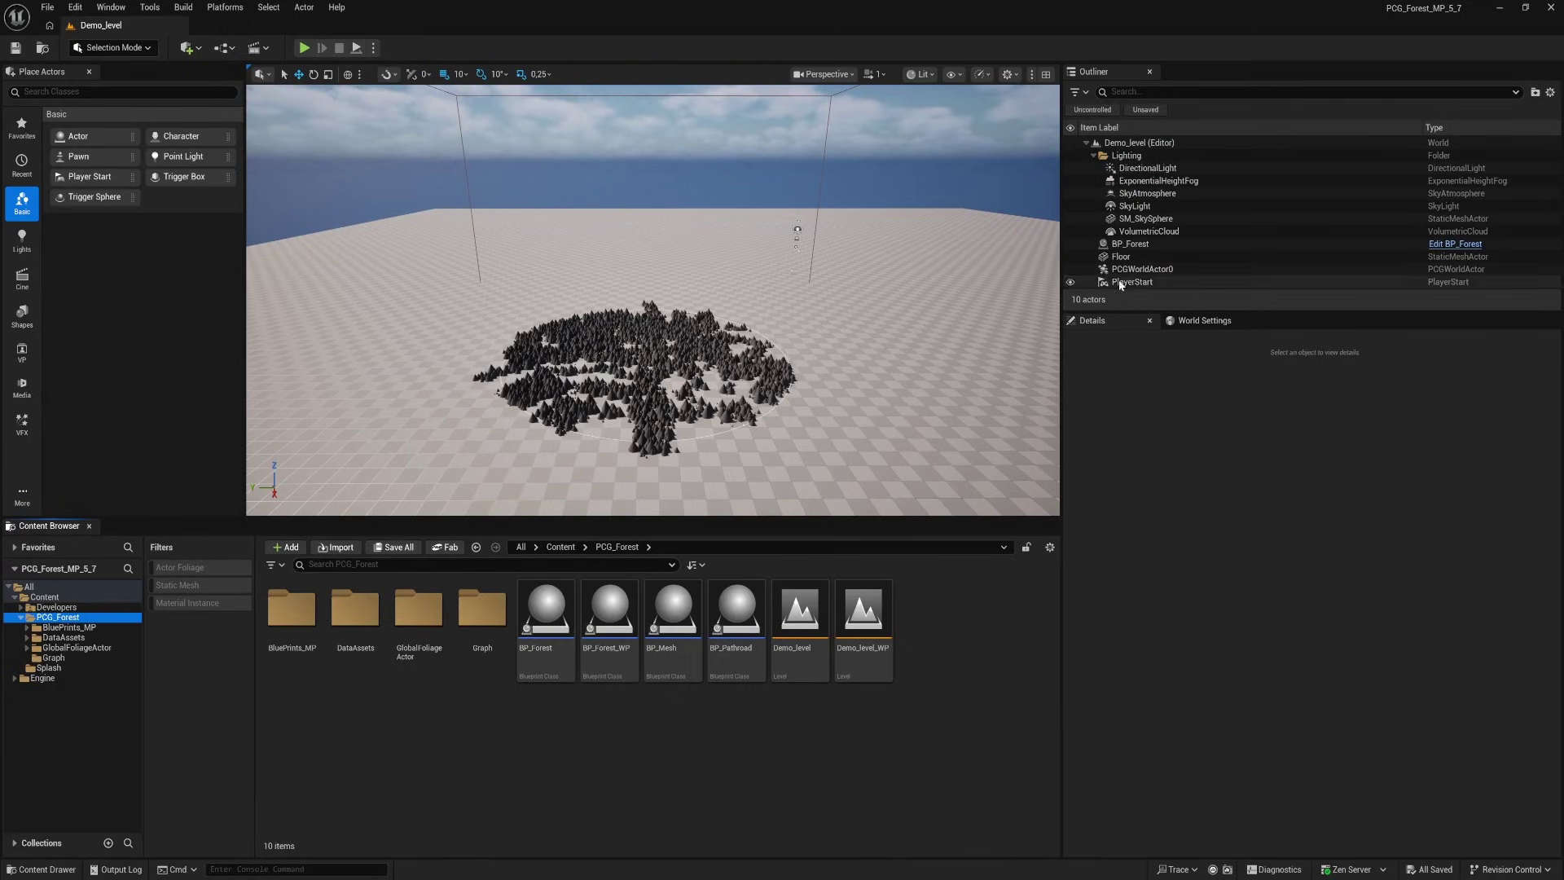
click(1144, 246)
click(1094, 155)
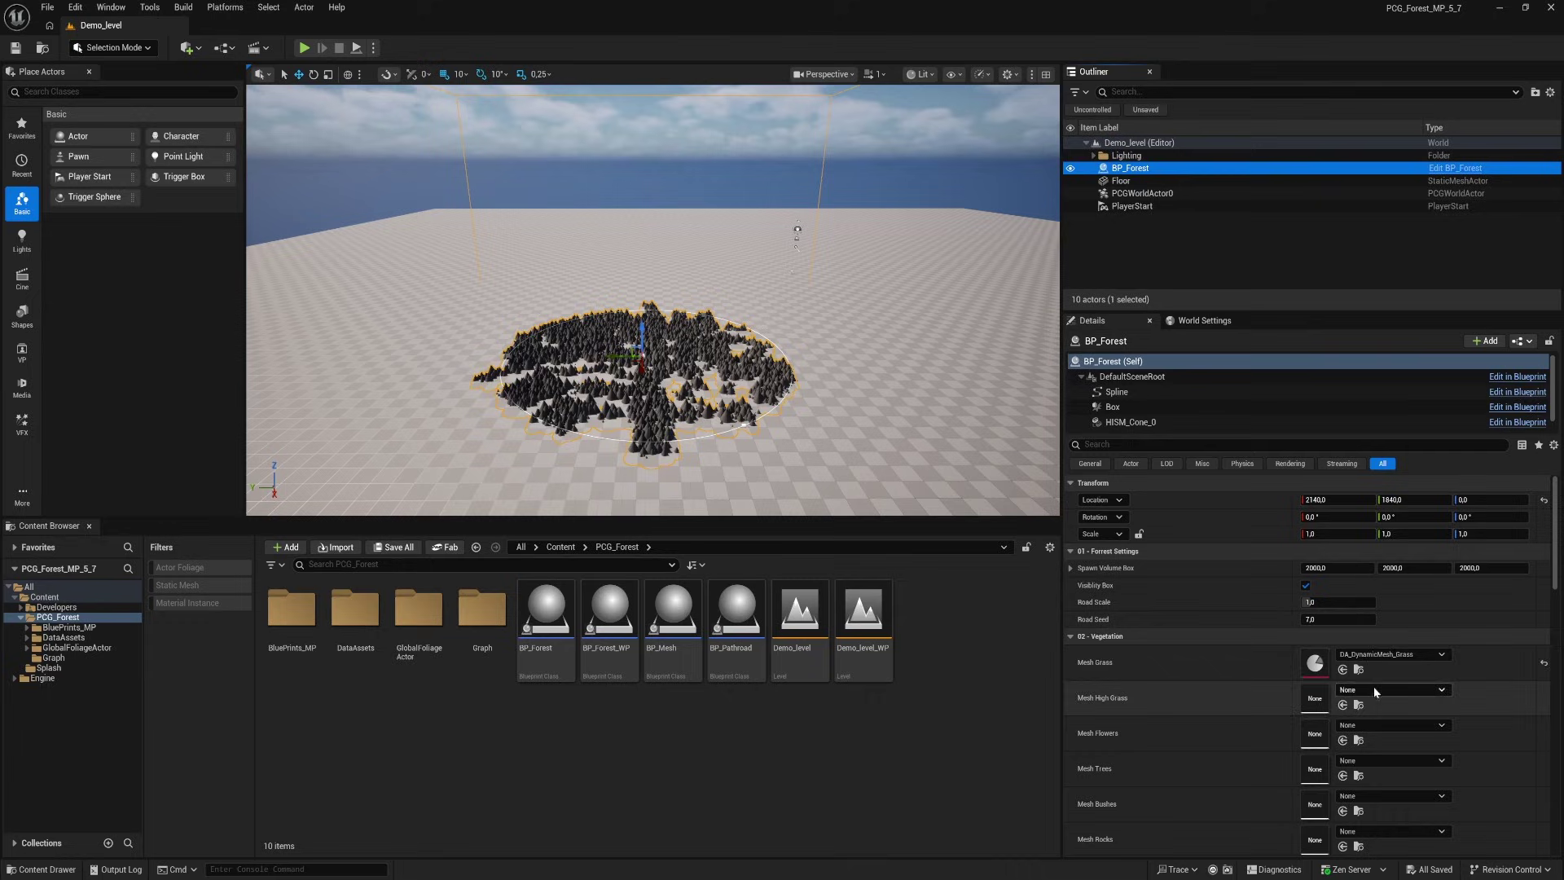
Clear BP_Forest's Mesh Grass and set Mesh Skeleton Trees to DA_Dynamic_SkeletonTrees_BP
click(1545, 665)
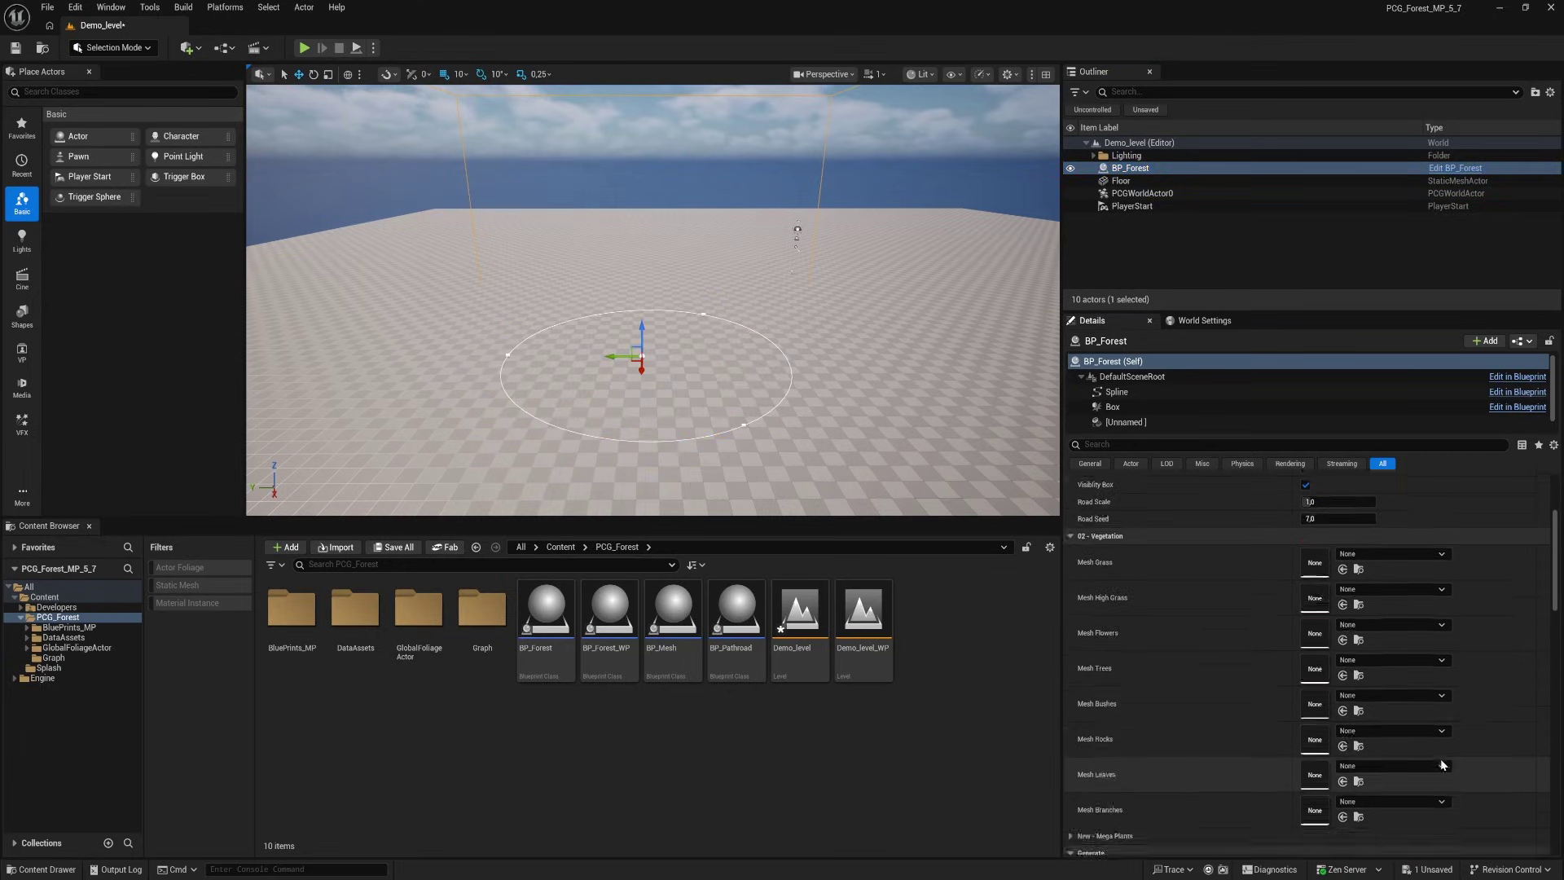
scroll(1438, 763, down, 4)
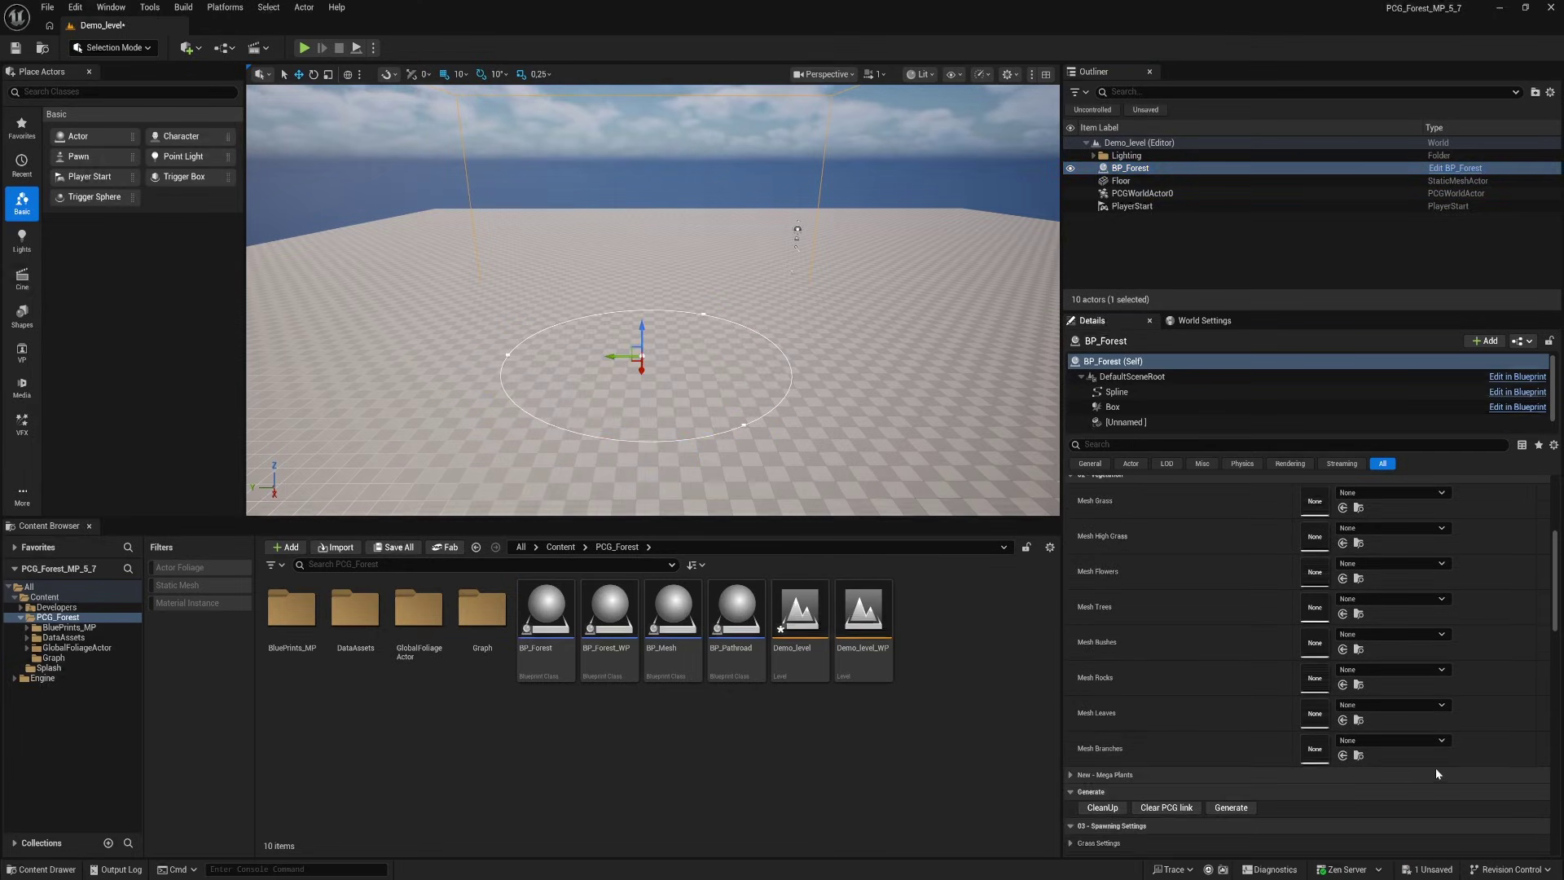
click(1071, 775)
scroll(1308, 795, down, 2)
click(1397, 714)
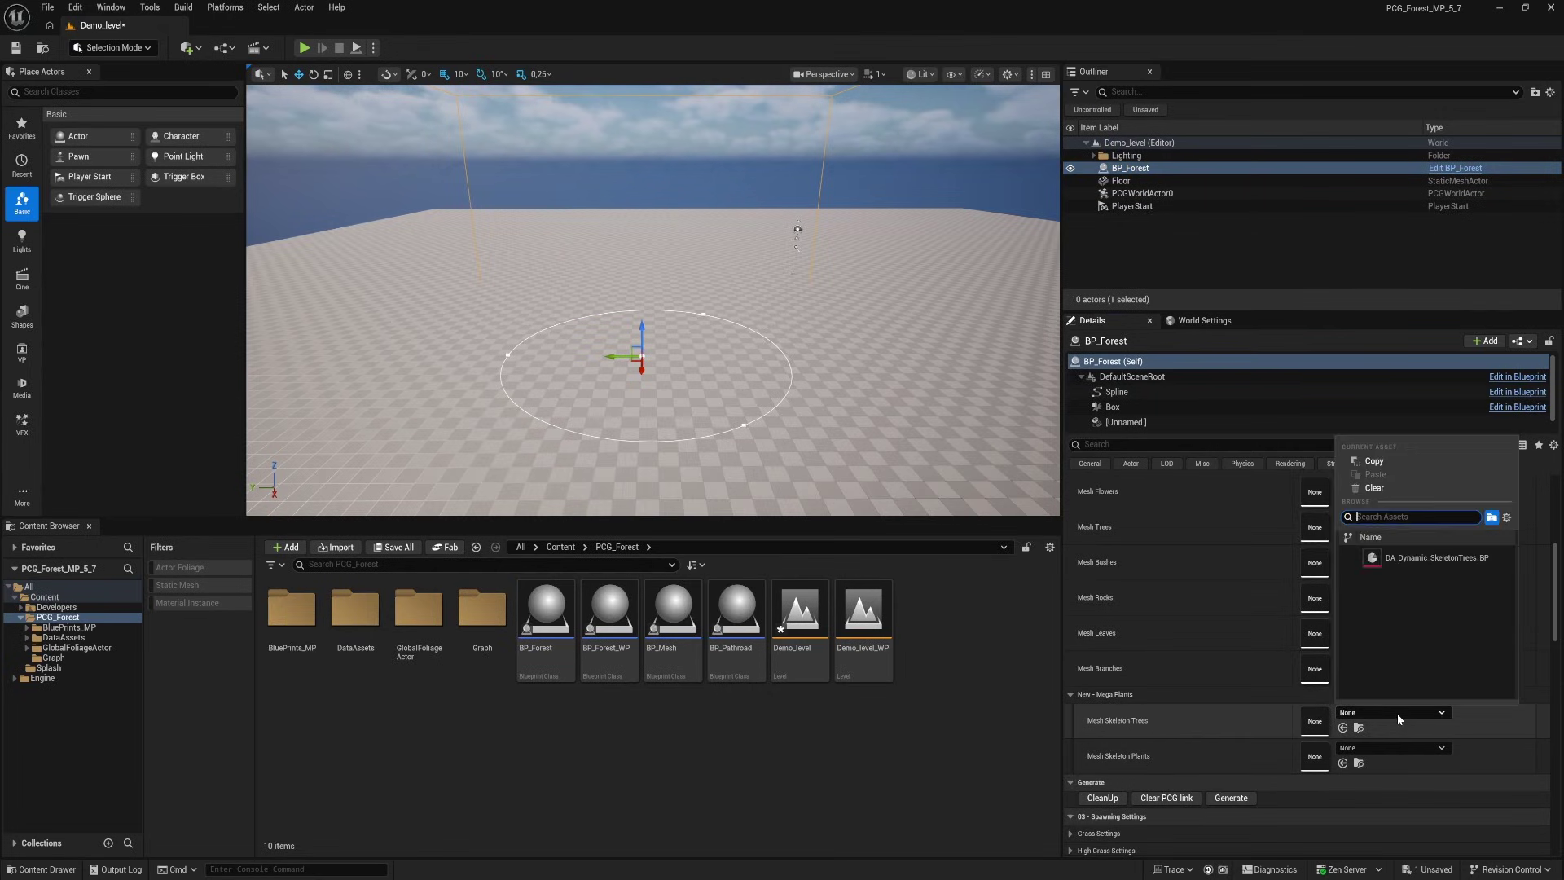
click(1418, 558)
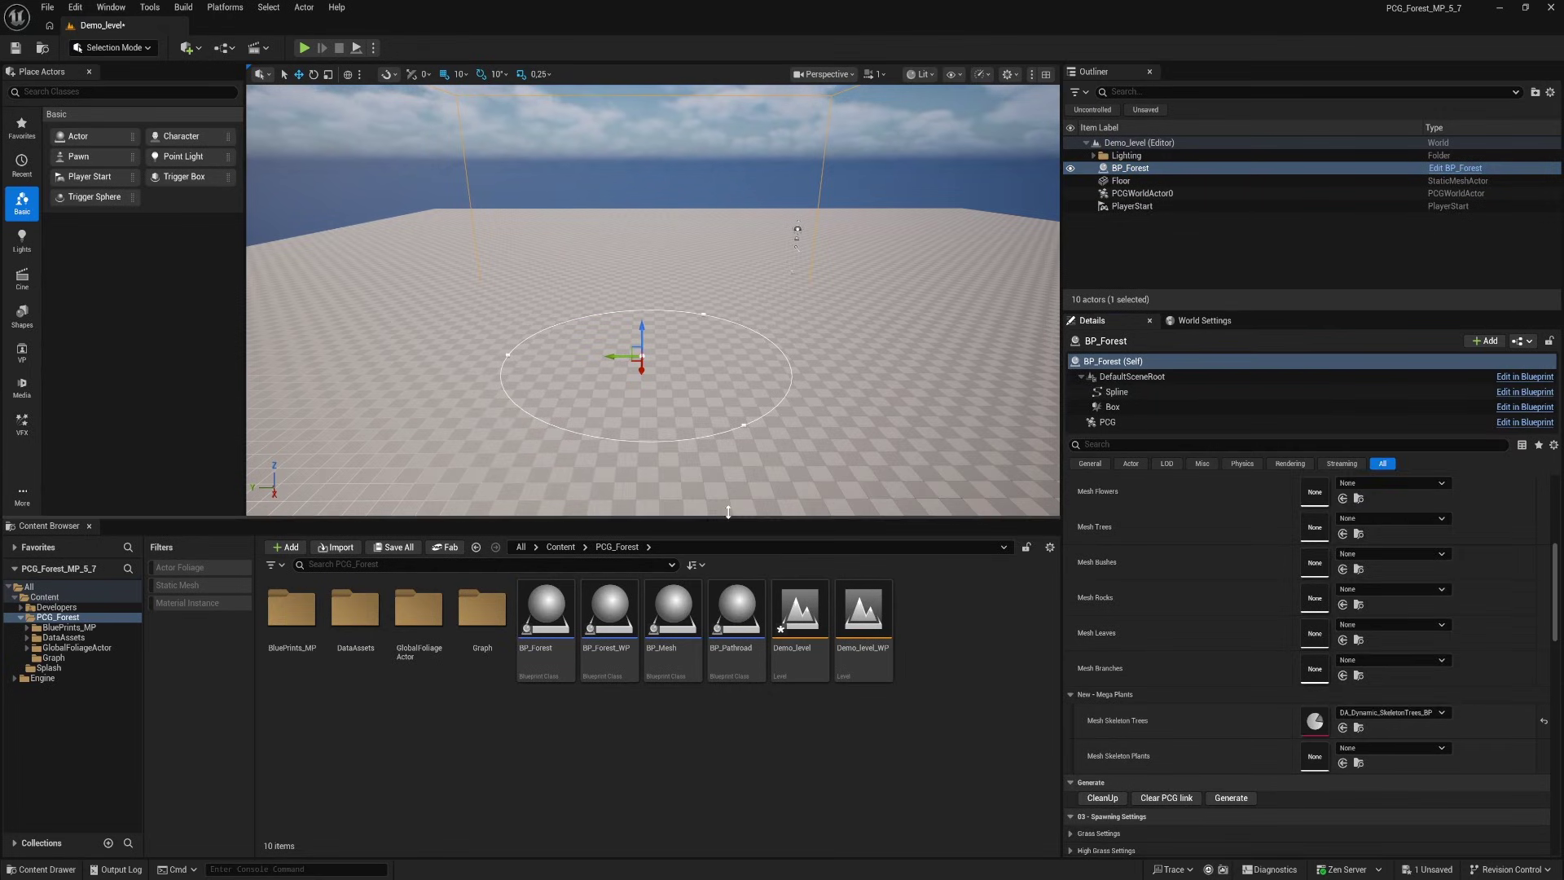
Open DA_Dynamic_SkeletonTrees_BP, add a Mesh Skeleton Trees entry, and narrow its window
double_click(1315, 721)
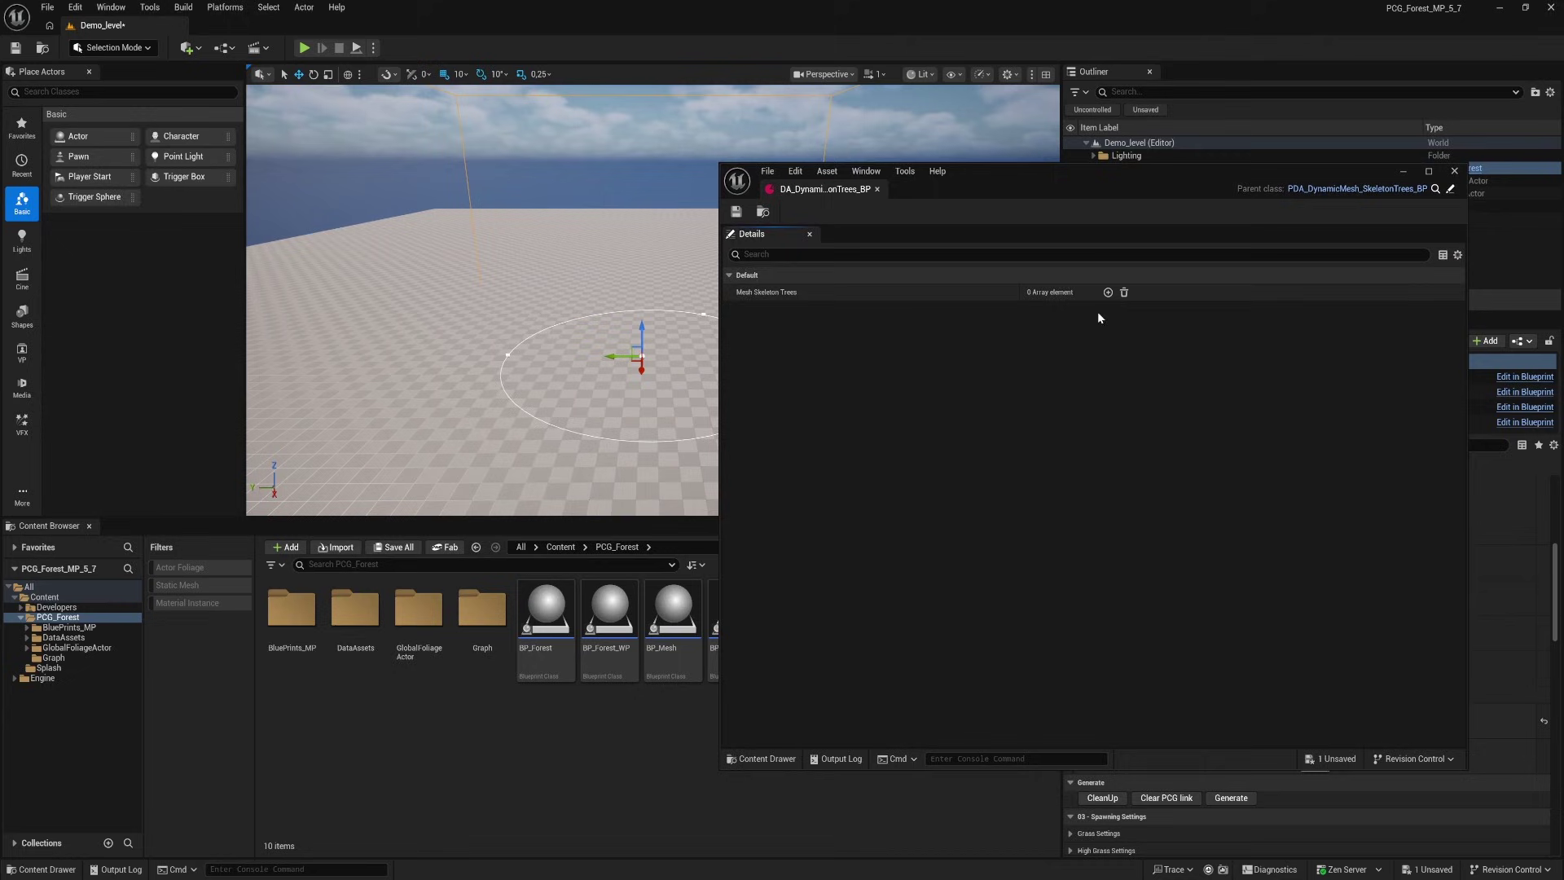
click(1108, 292)
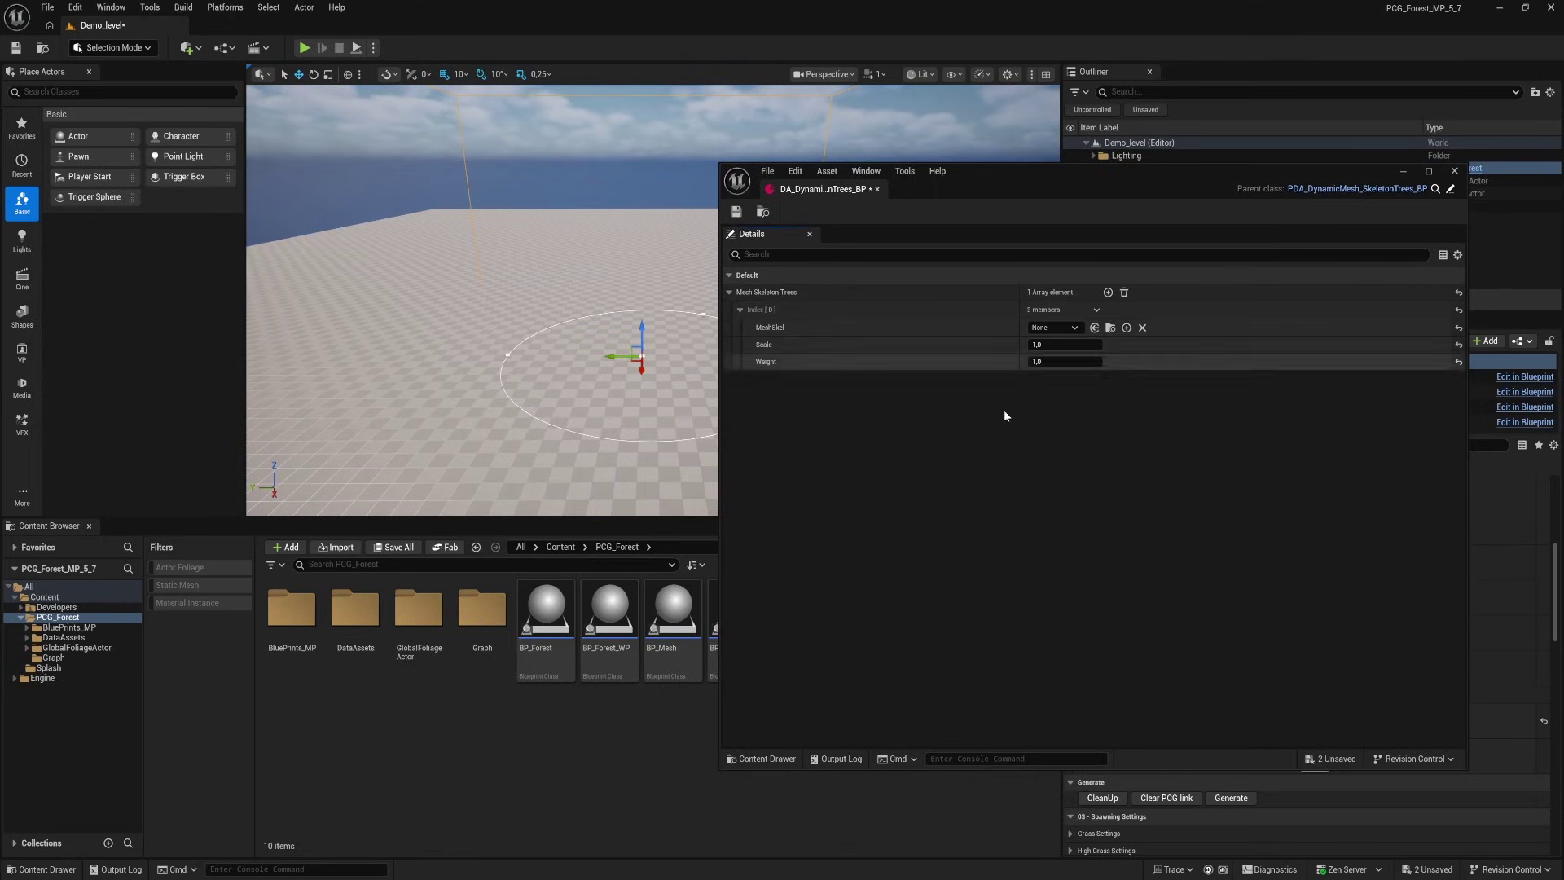
click(1074, 327)
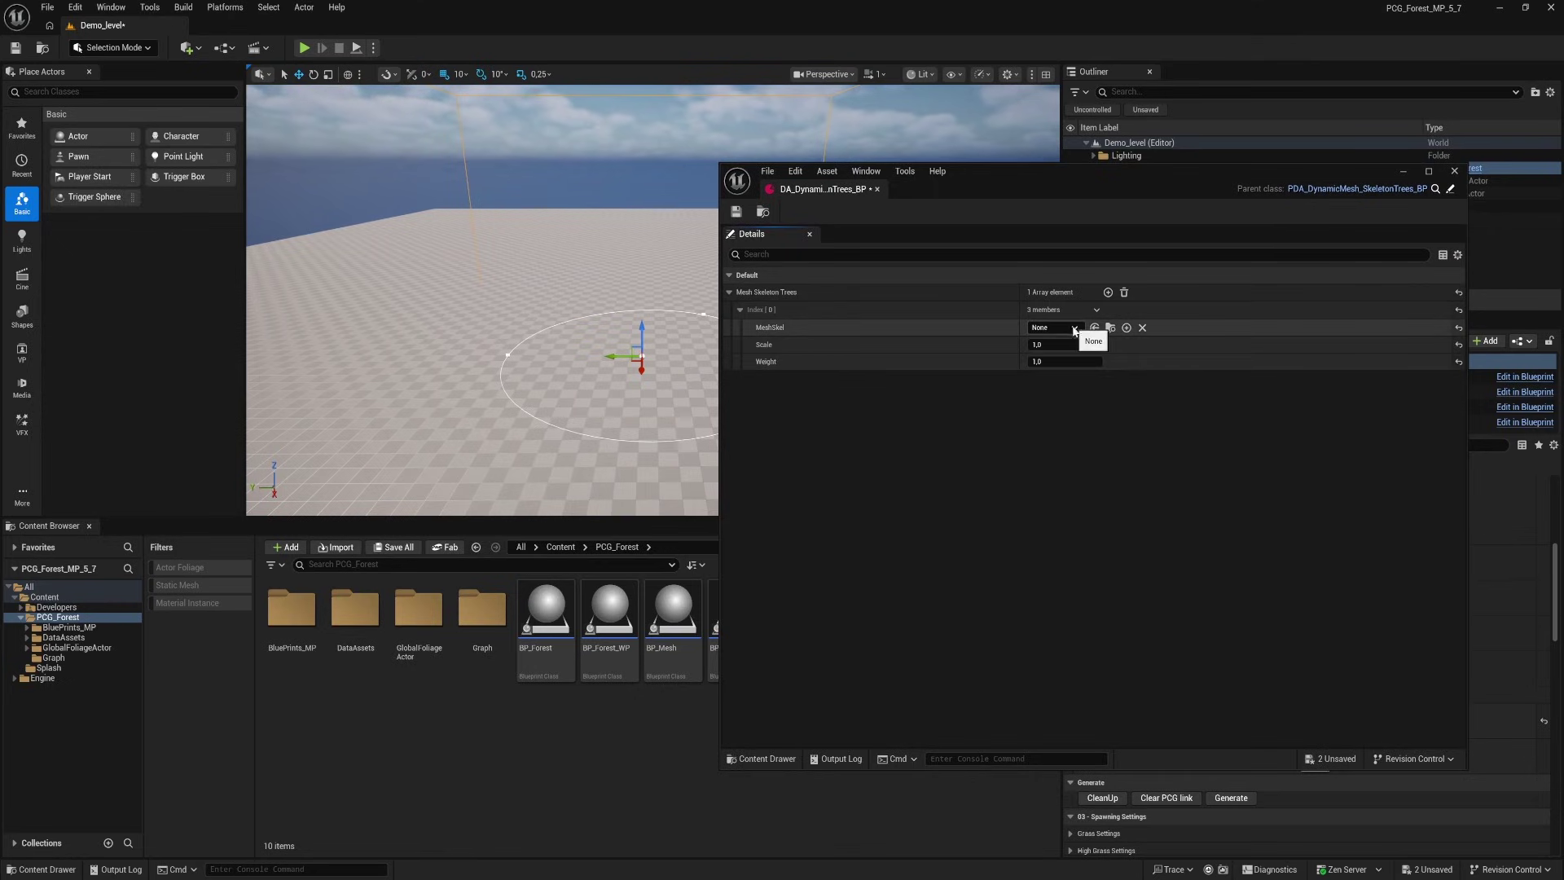
click(909, 448)
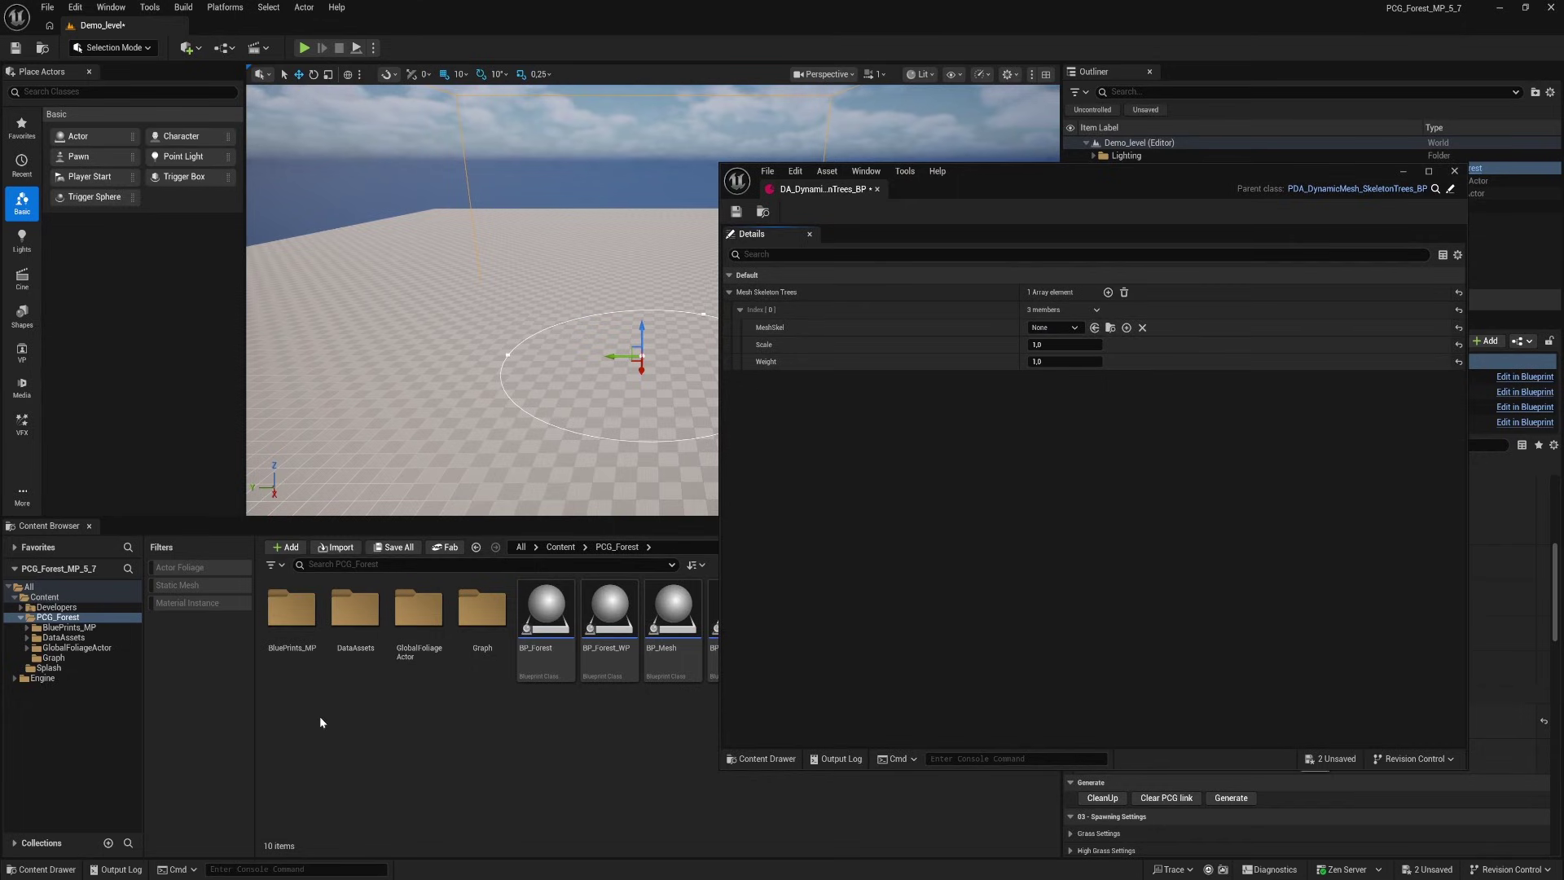
drag(721, 388, 853, 407)
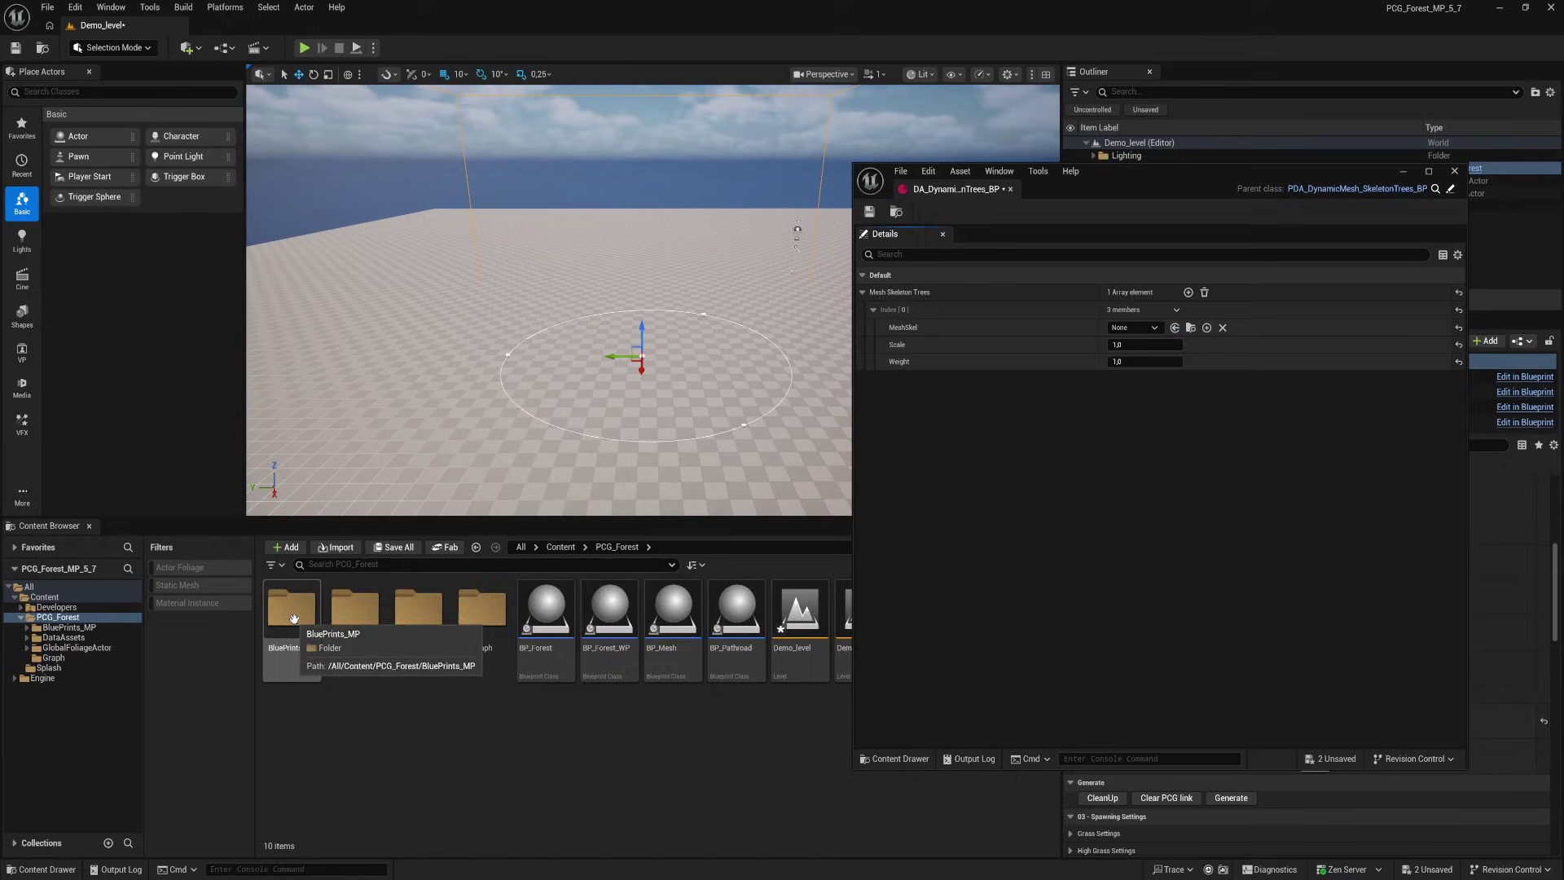
Open BP_MegaPlant_Tree from BluePrints_MP/Trees and place its widened editor beside the level
double_click(281, 621)
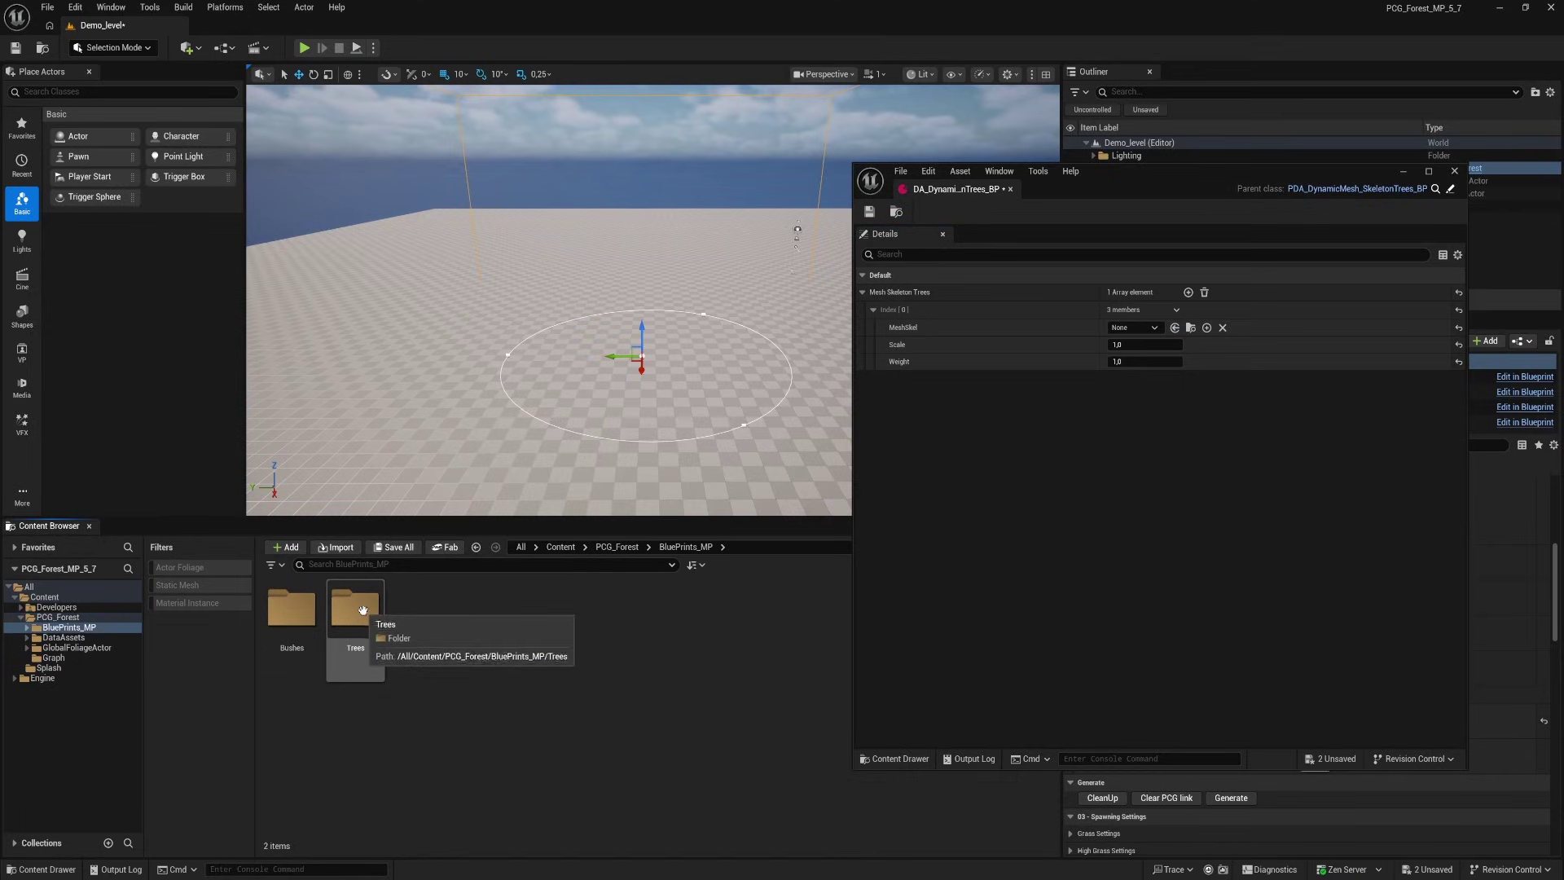
double_click(363, 610)
mouse_move(287, 603)
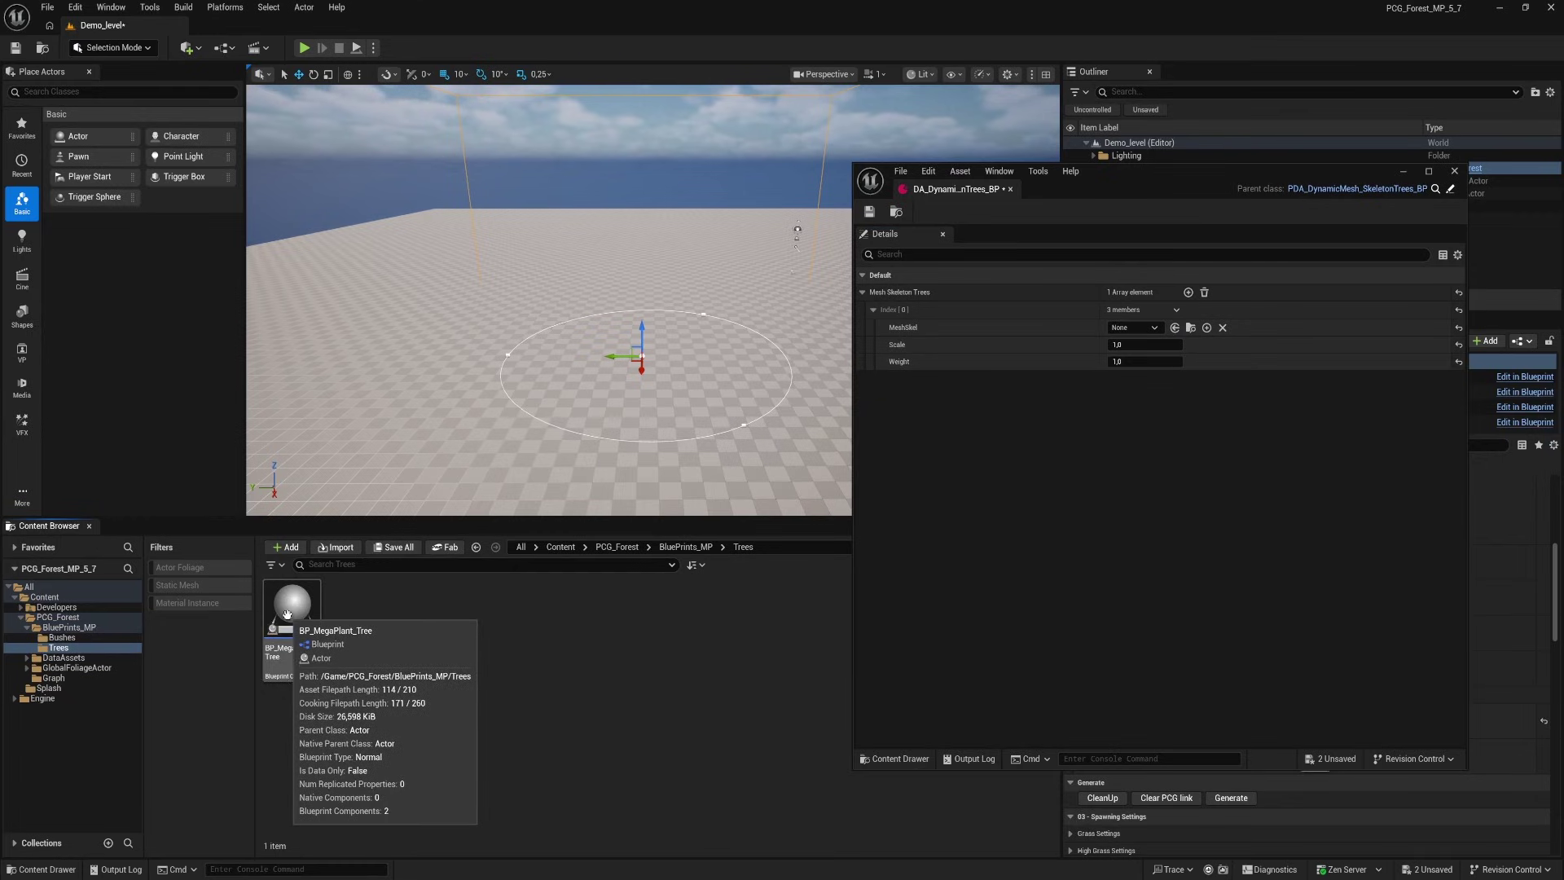
double_click(292, 614)
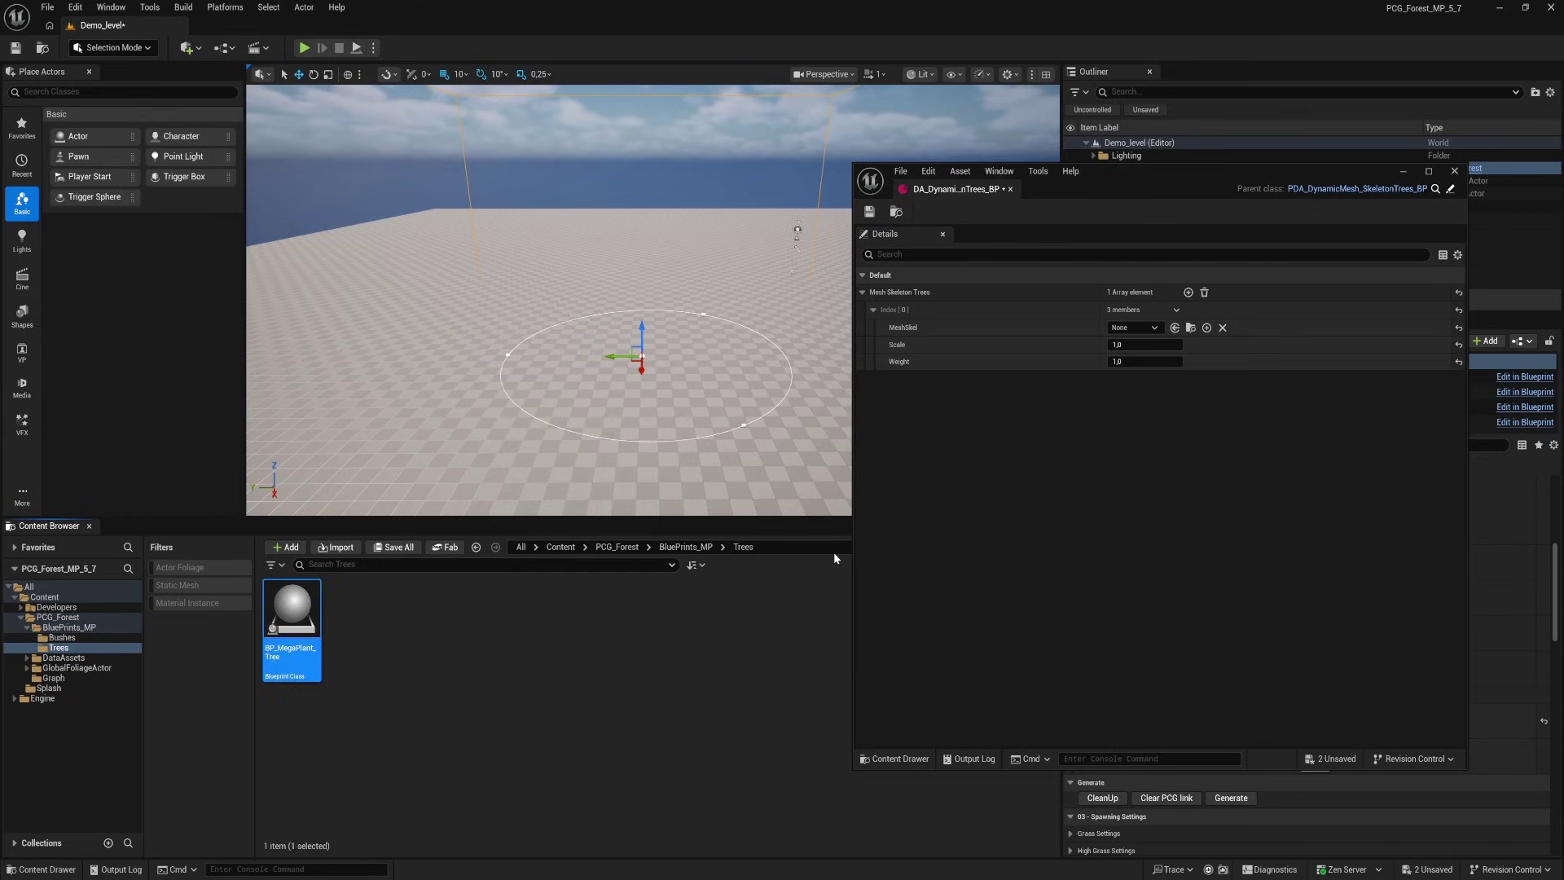
drag(1195, 168, 882, 192)
drag(1154, 471, 1495, 499)
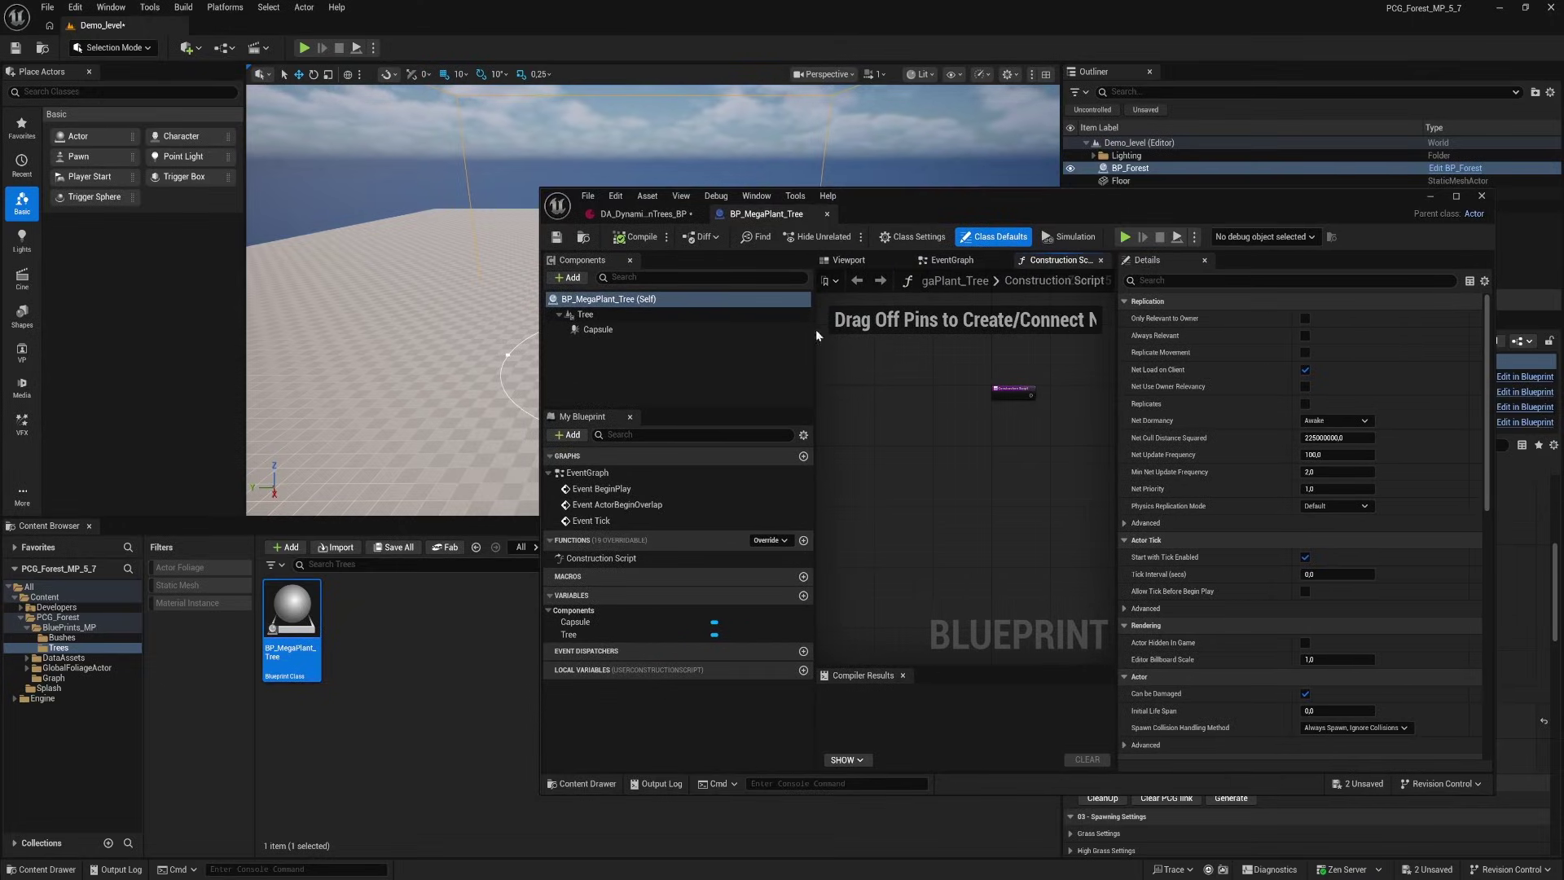
Preview the Tree component in the blueprint viewport and check its DefaultSkeletalMesh setting
click(644, 316)
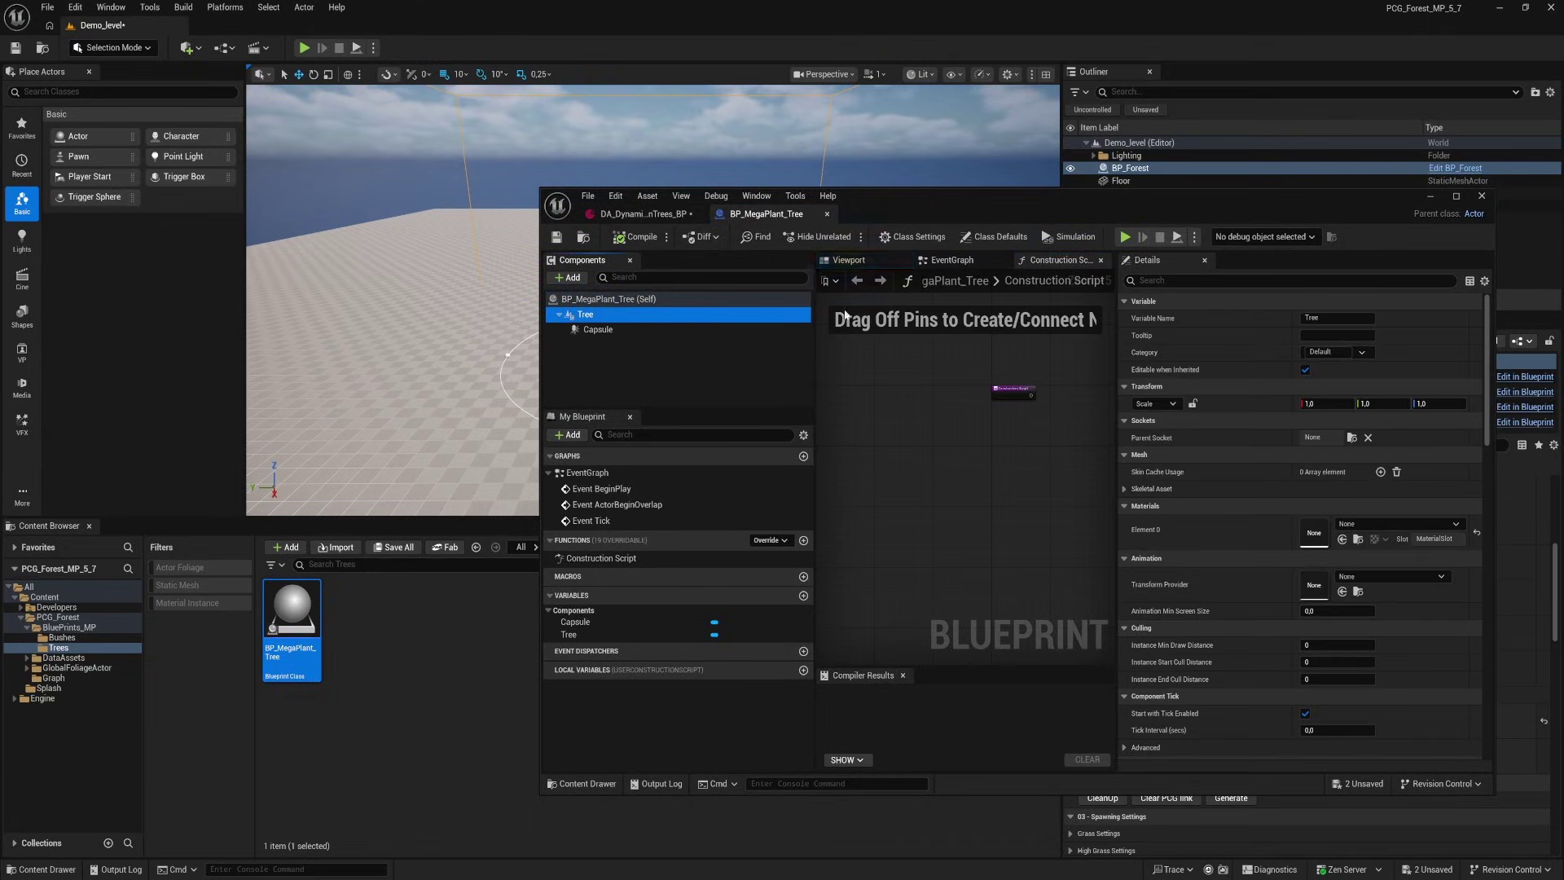
click(853, 264)
scroll(991, 535, down, 8)
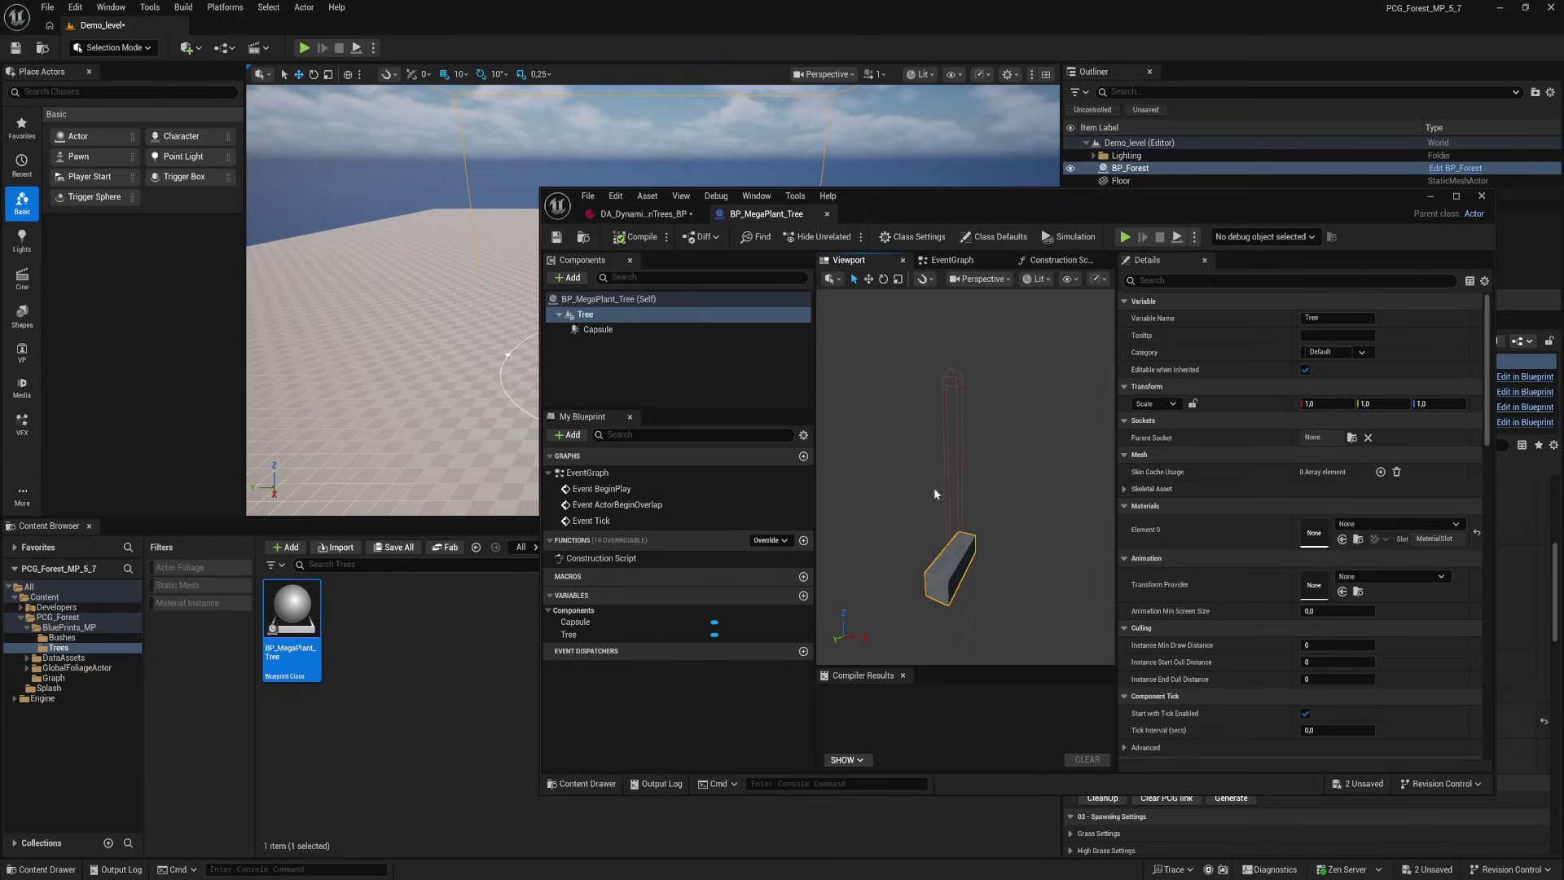
click(1125, 488)
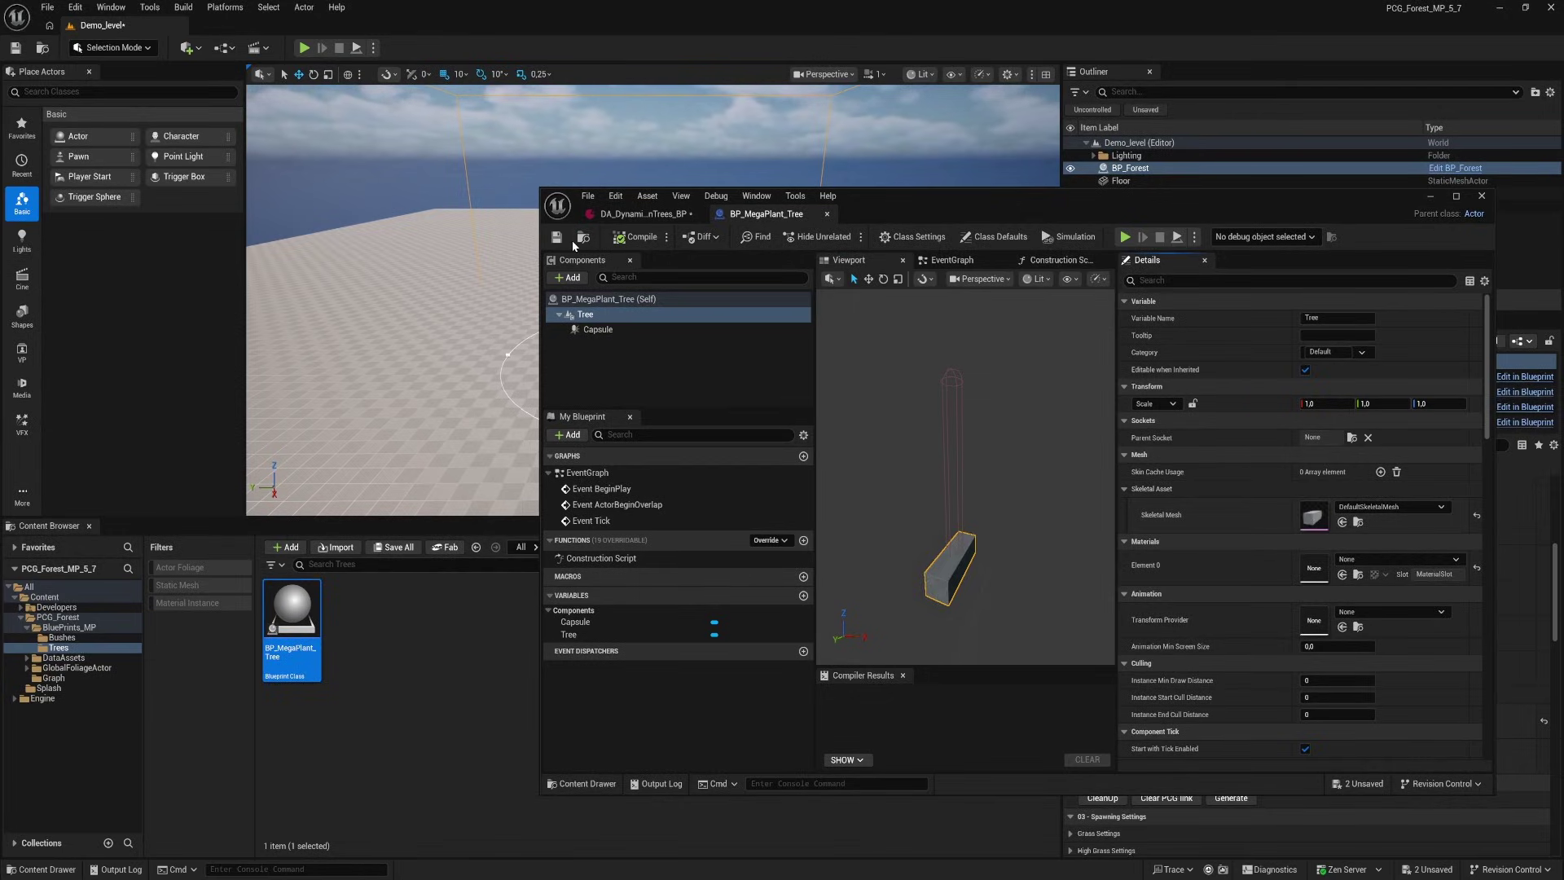
Assign BP_MegaPlant_Tree as the data asset's MeshSkel entry, then move aside and minimize that window
click(660, 215)
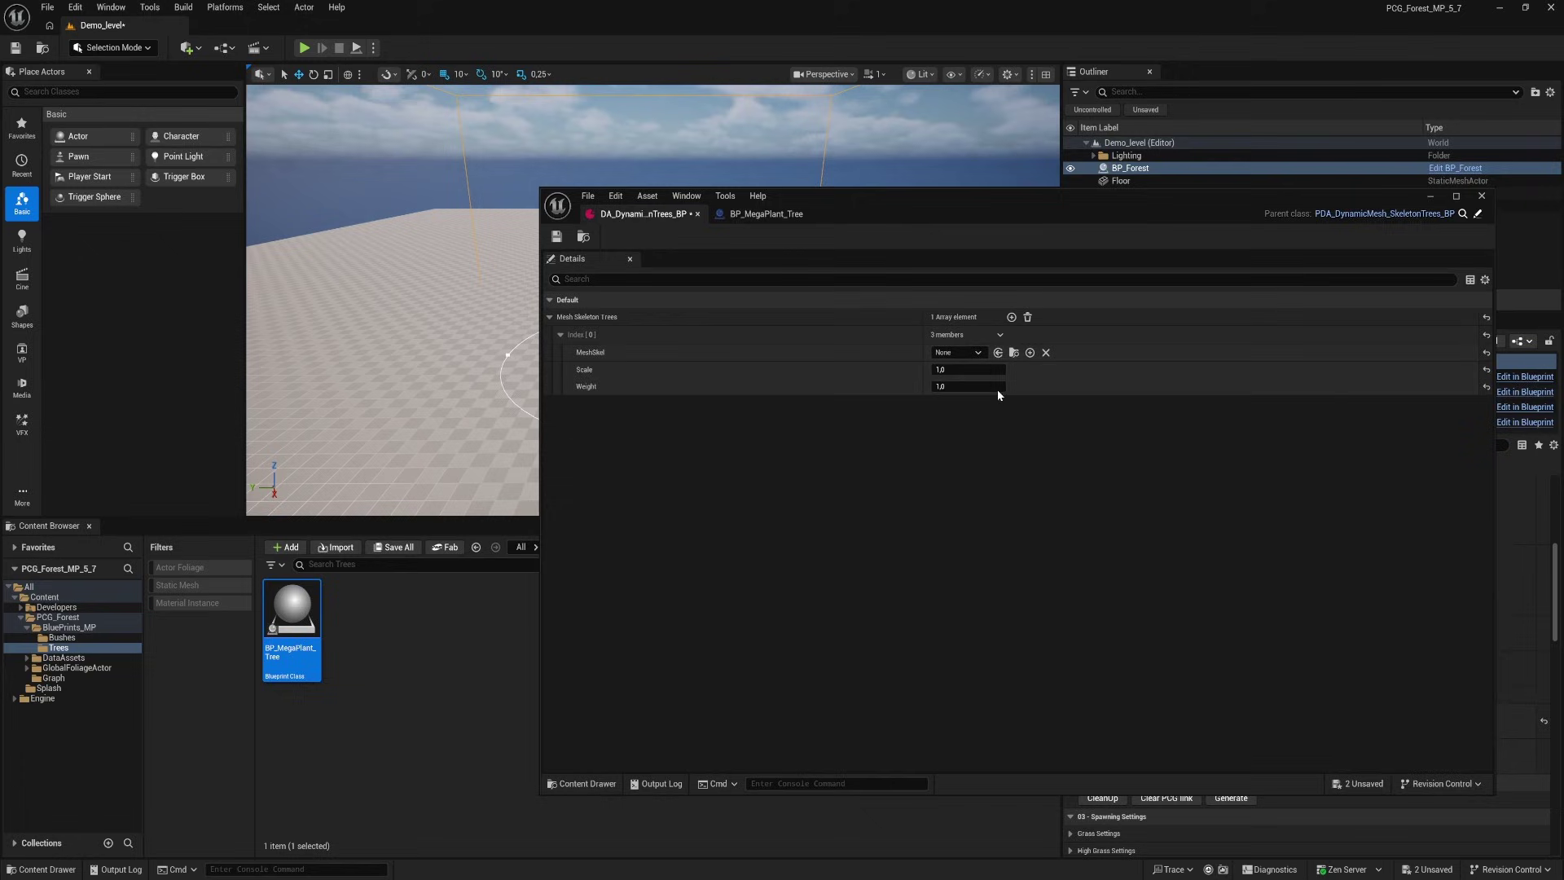
drag(291, 615, 955, 353)
drag(898, 214, 1033, 339)
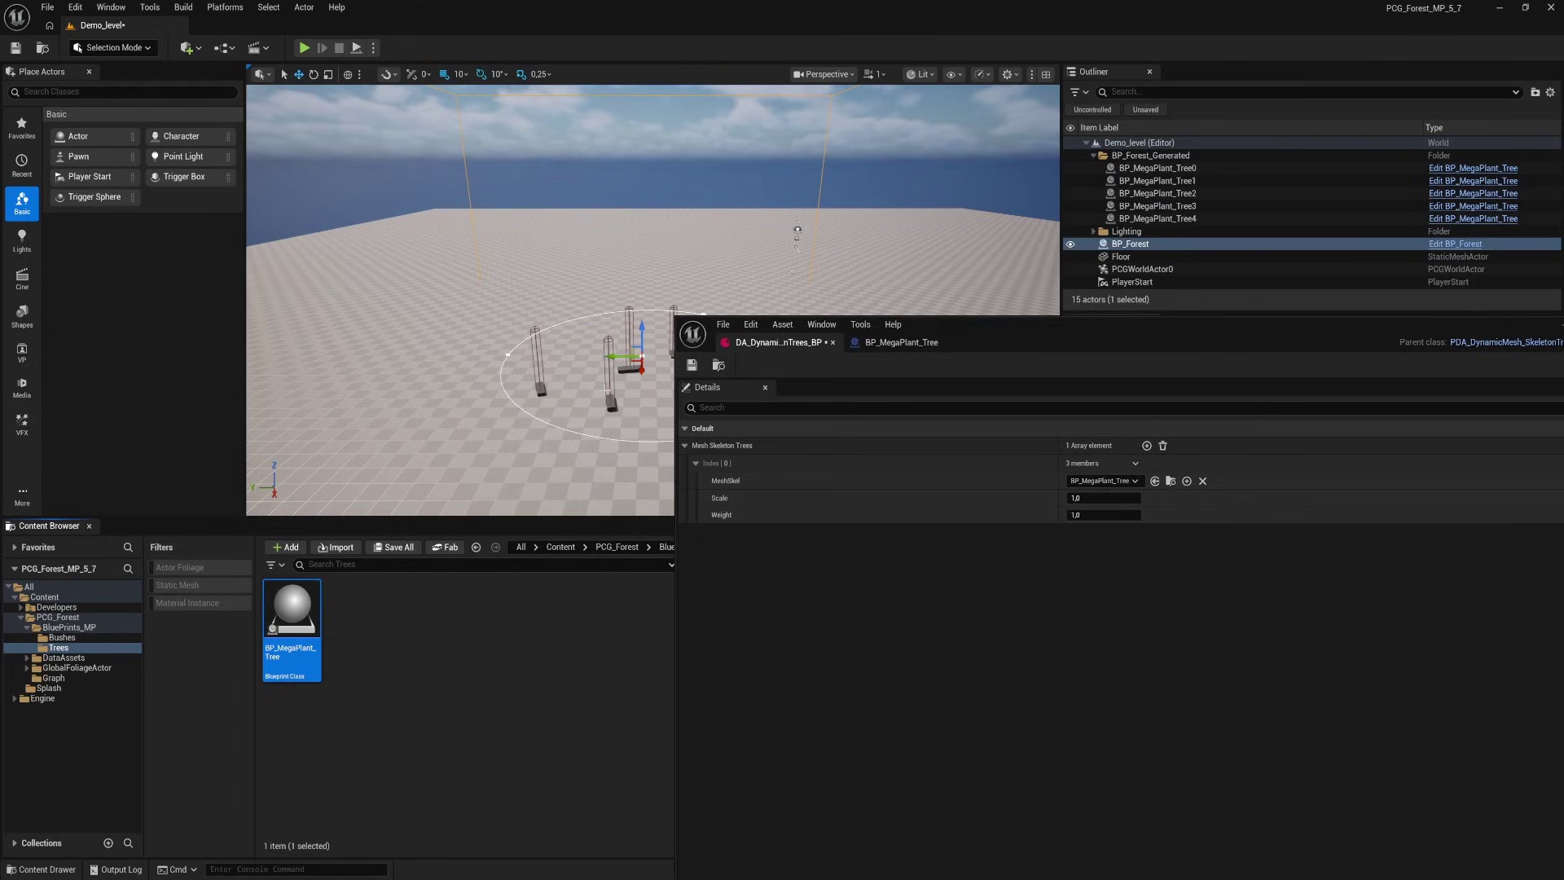
drag(990, 342, 926, 392)
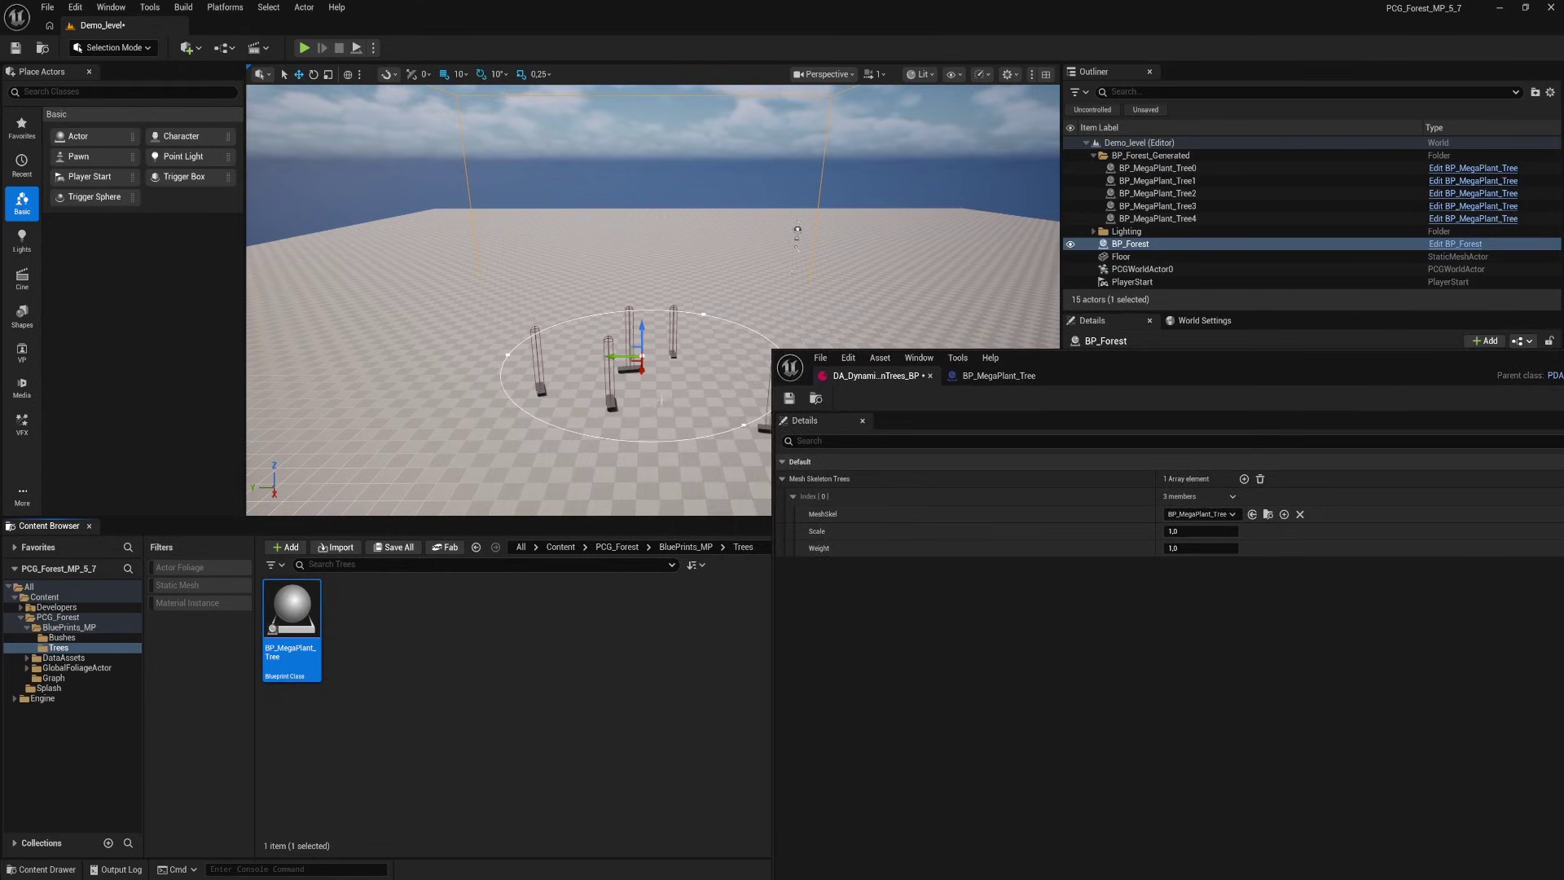
drag(1152, 357, 902, 214)
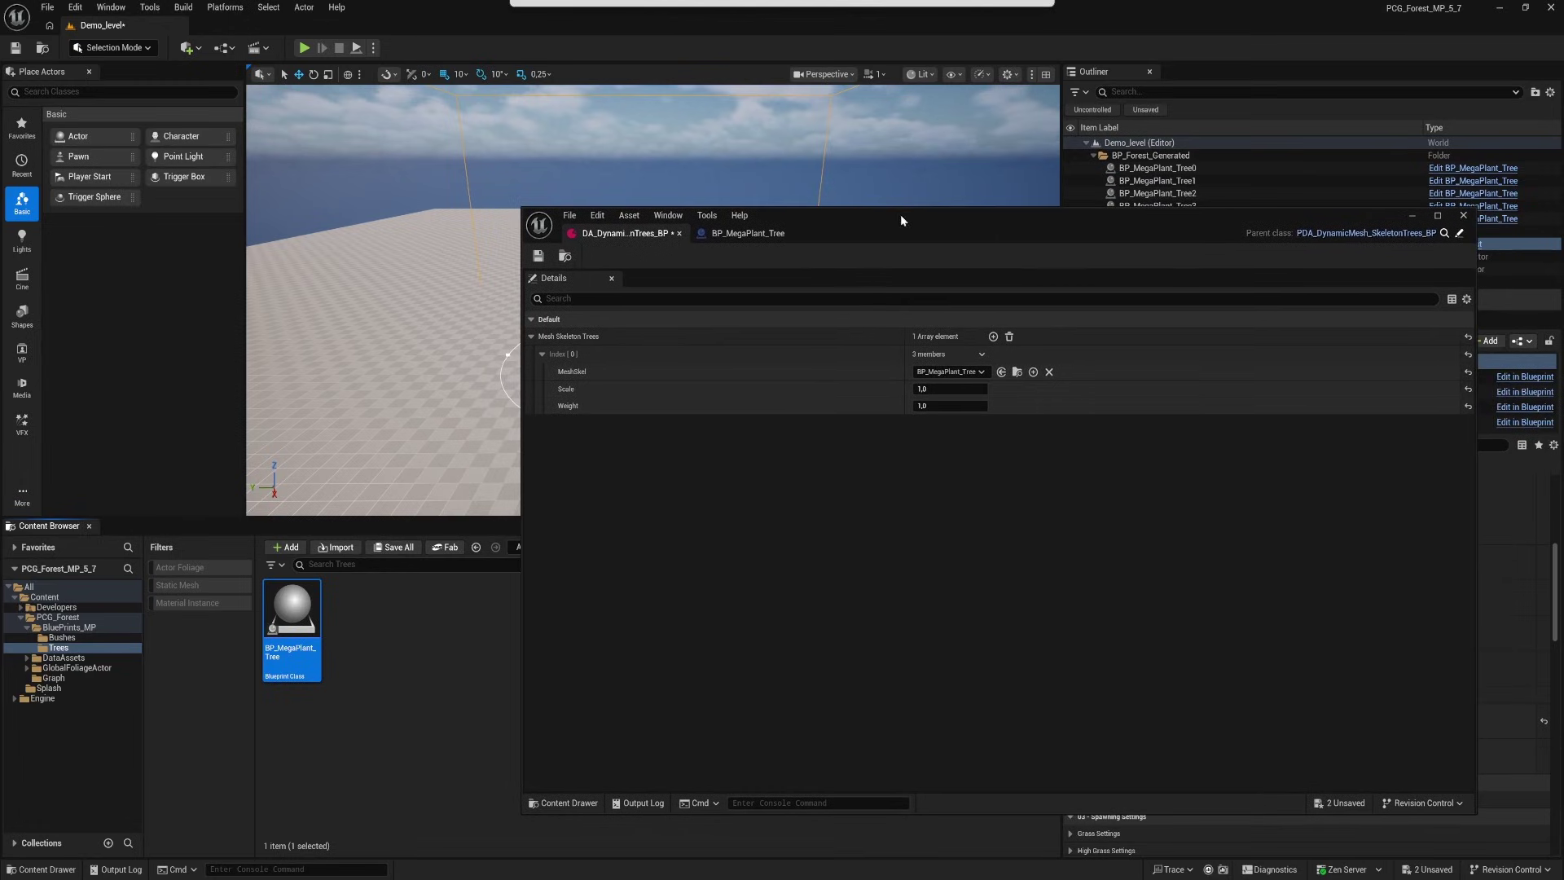
click(1414, 214)
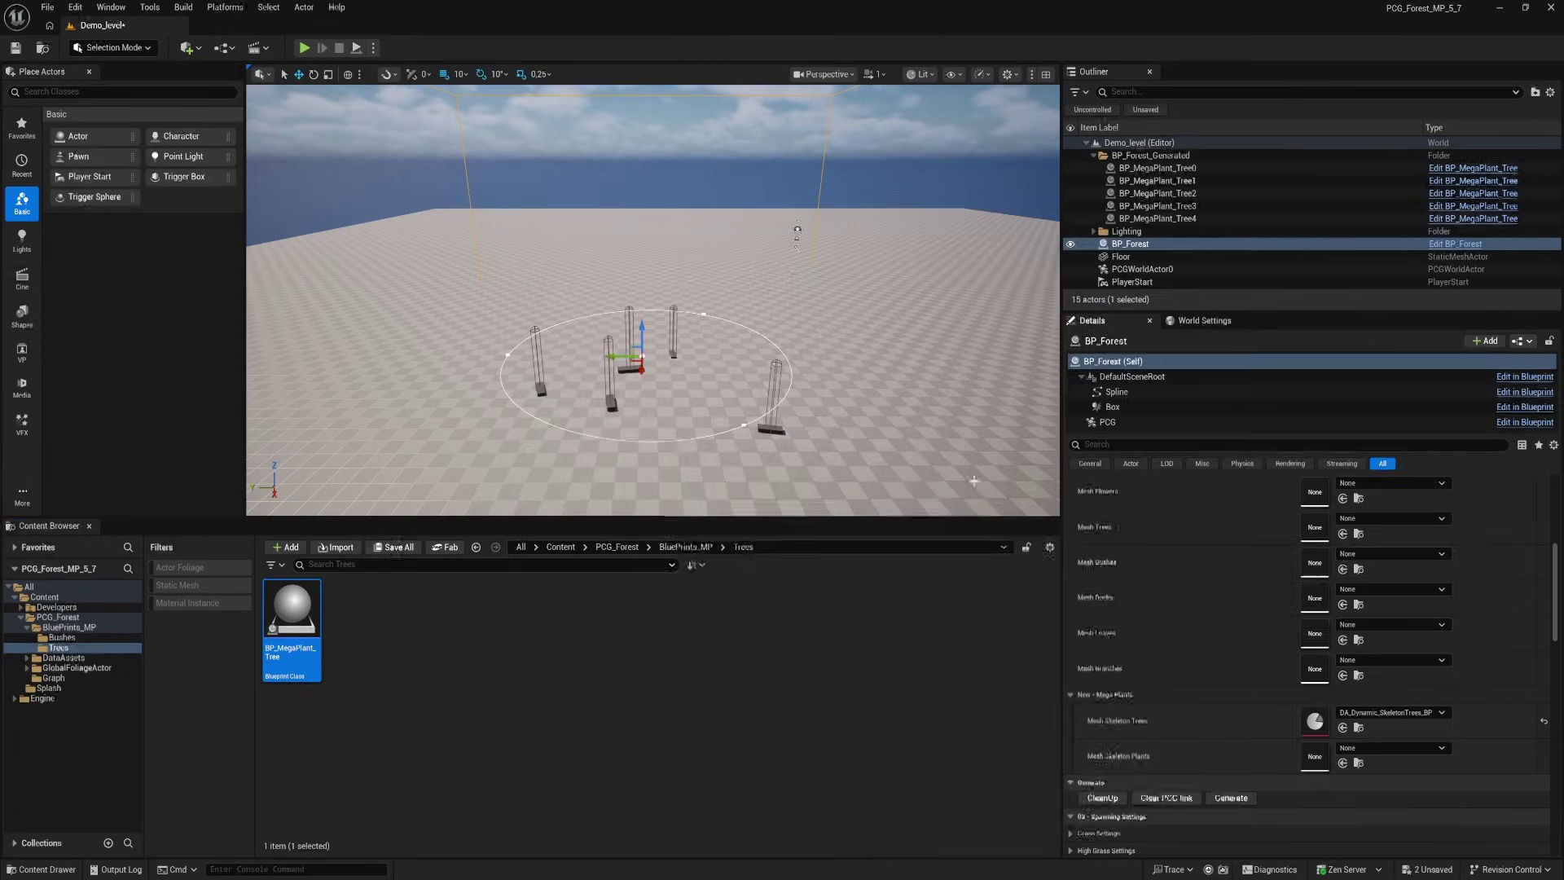
Add the free Megaplants: European Beech pack from Fab to the project
click(449, 549)
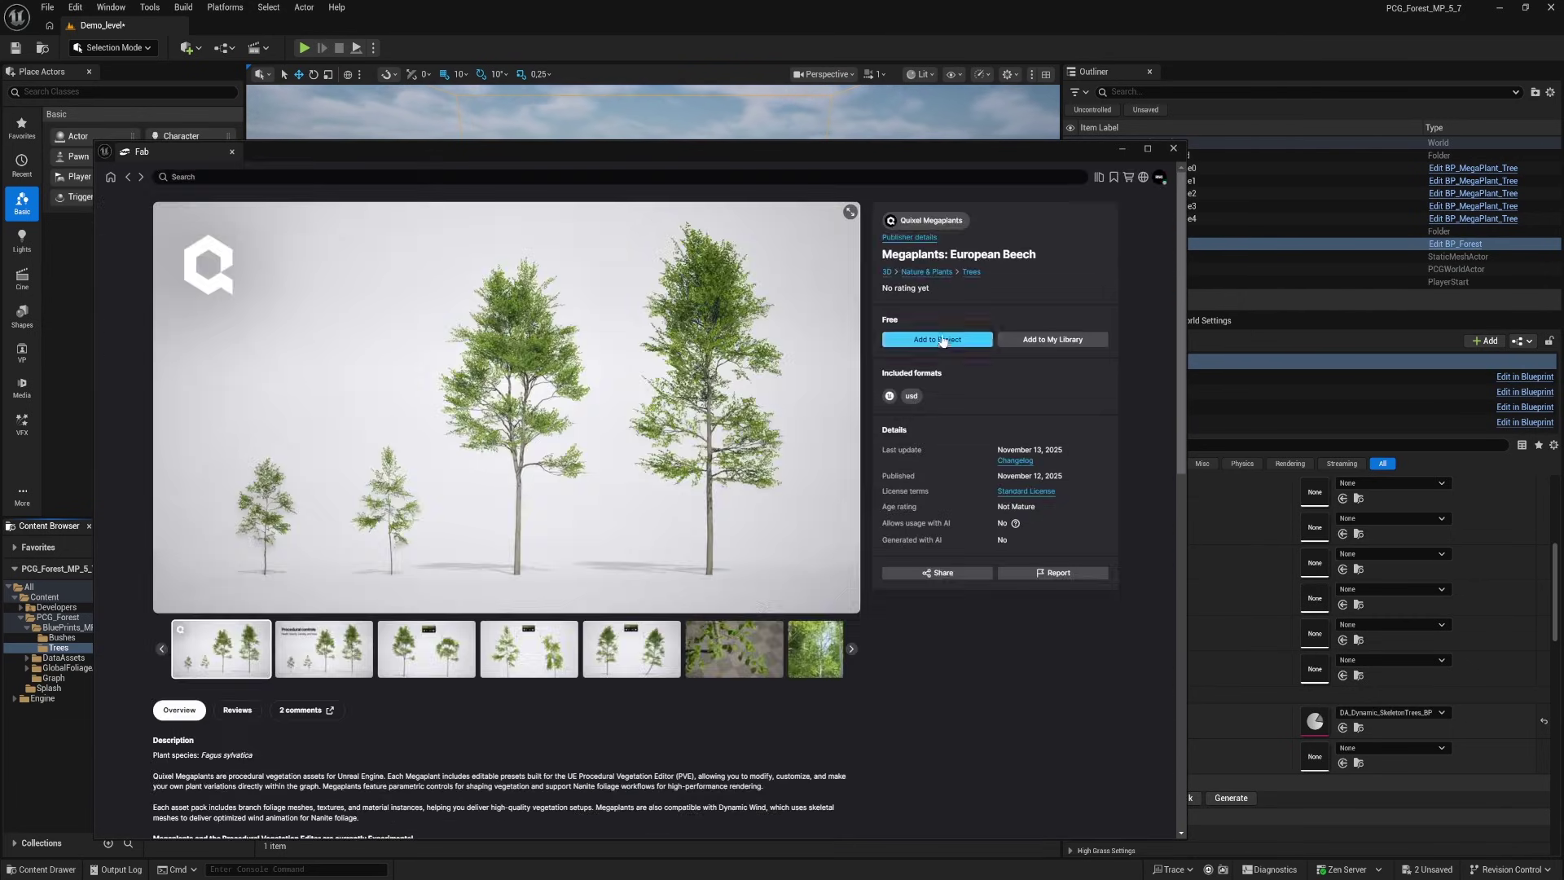
click(942, 341)
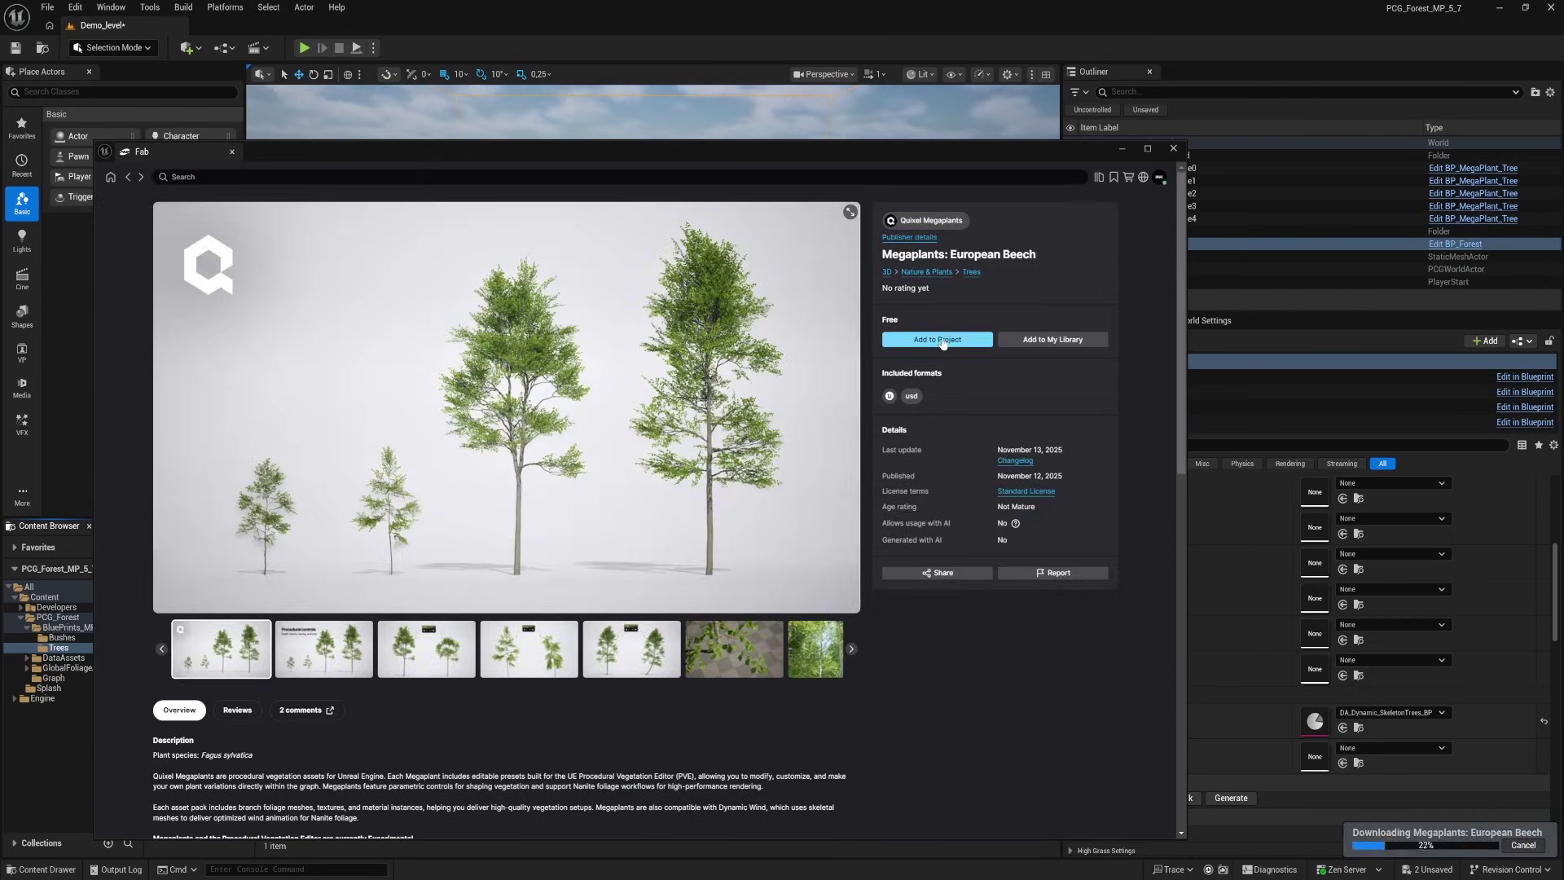
click(1174, 149)
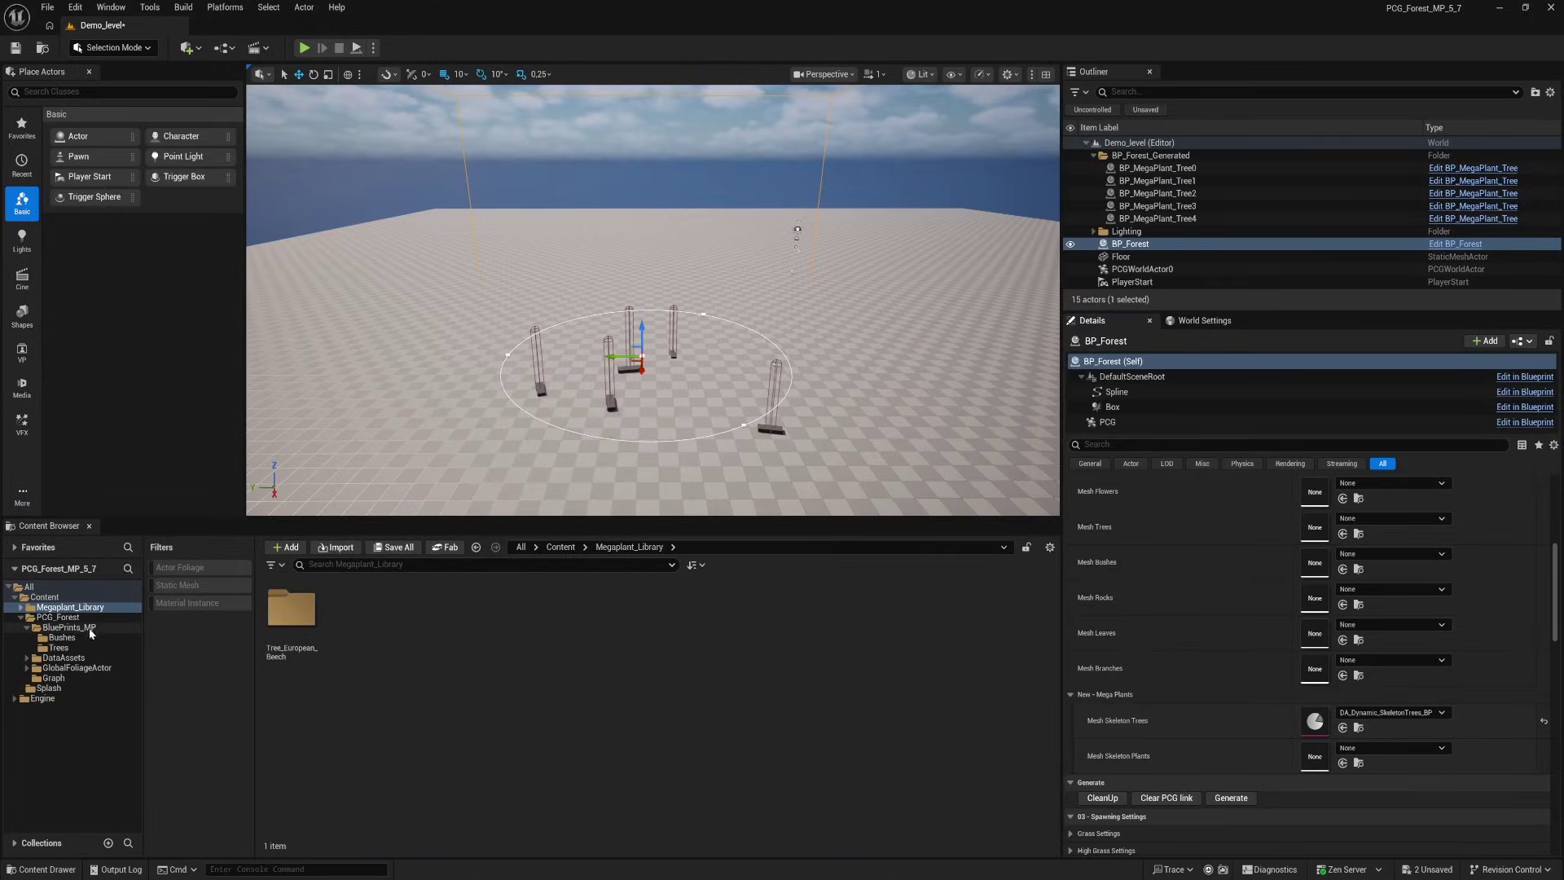
Assign SK_European_Beech_01_A from Tree_European_Beech_01 as the Tree component's Skeletal Mesh
click(22, 607)
double_click(291, 607)
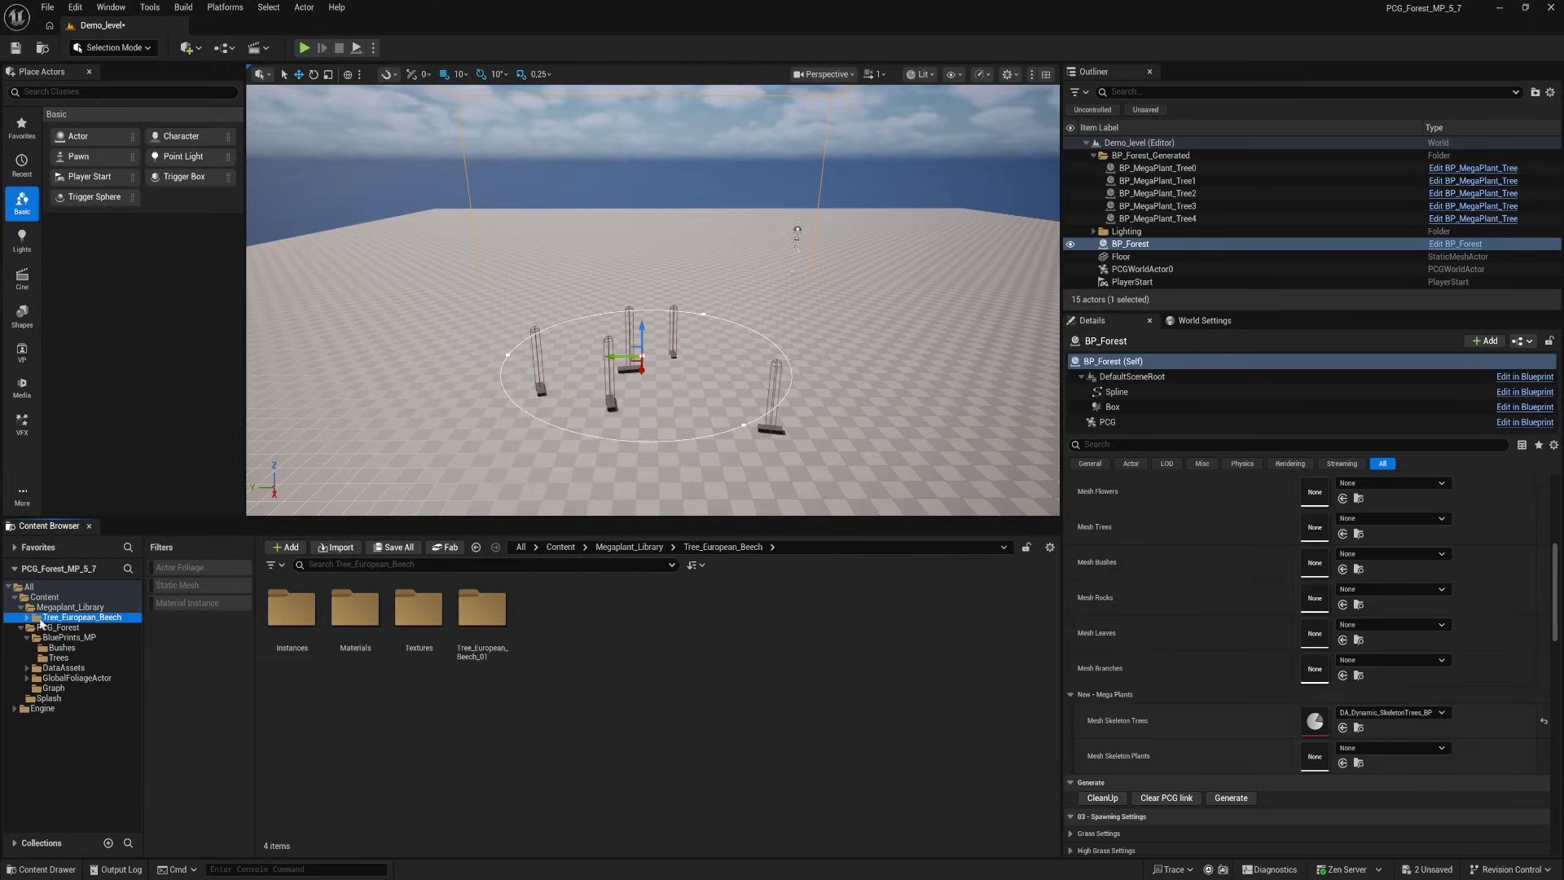
double_click(478, 615)
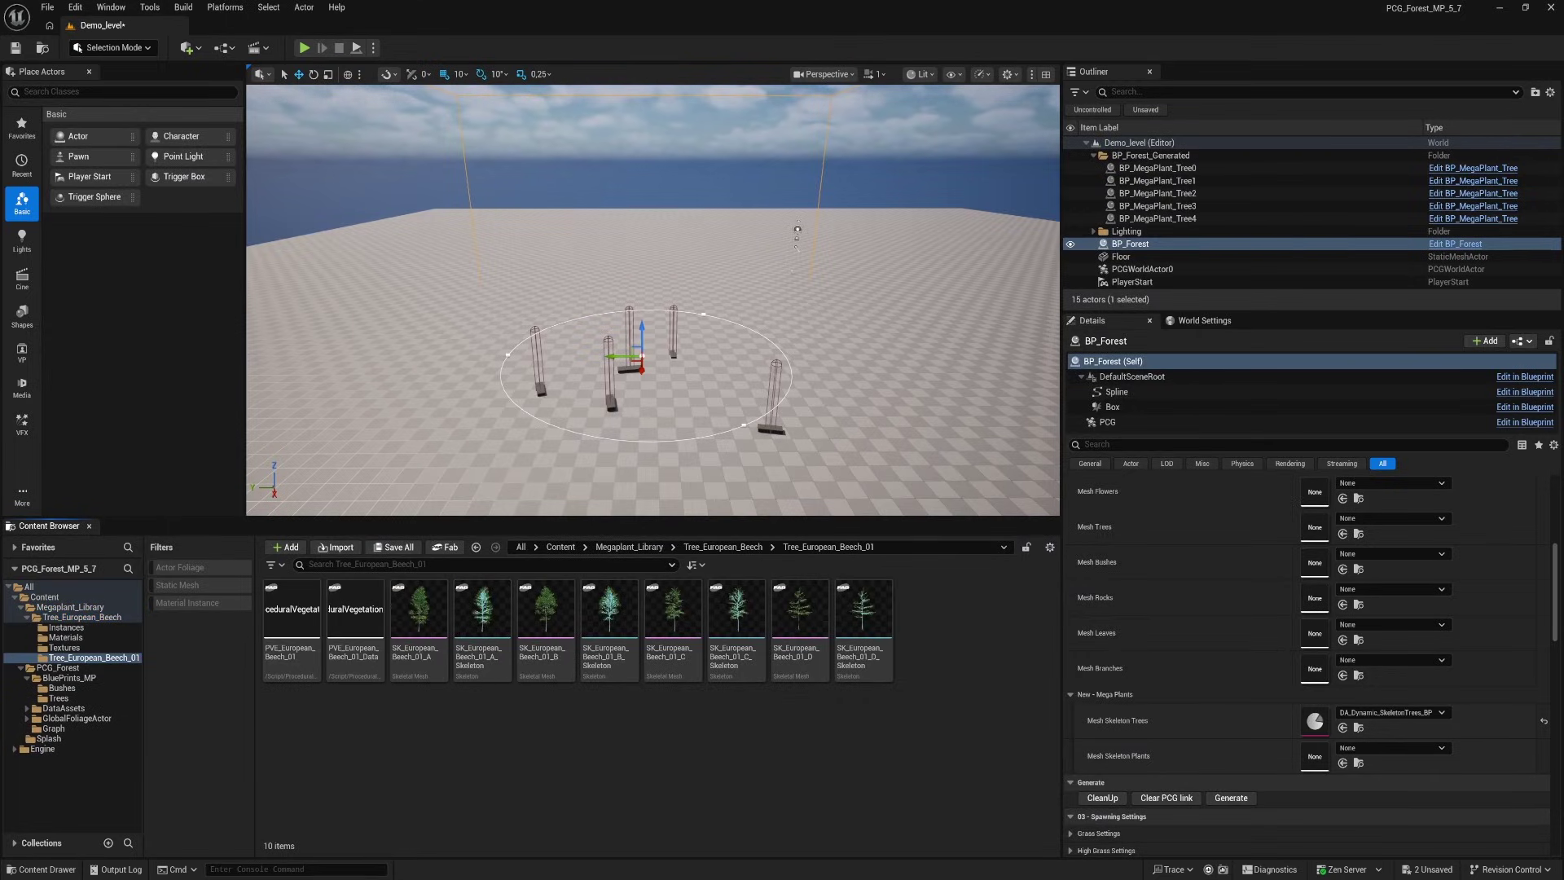
click(1023, 842)
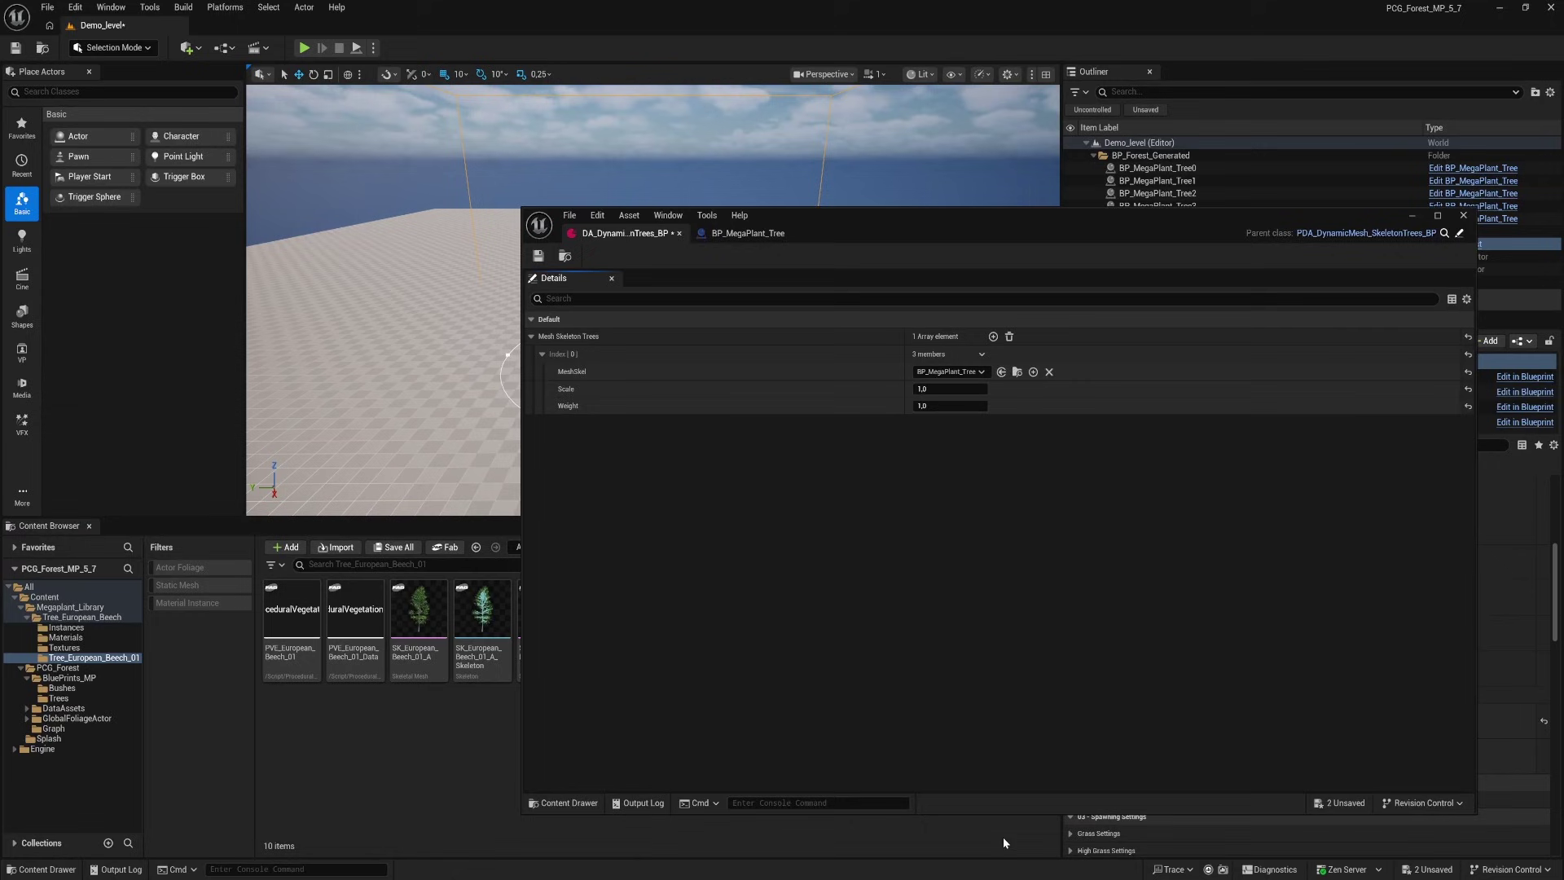
click(737, 236)
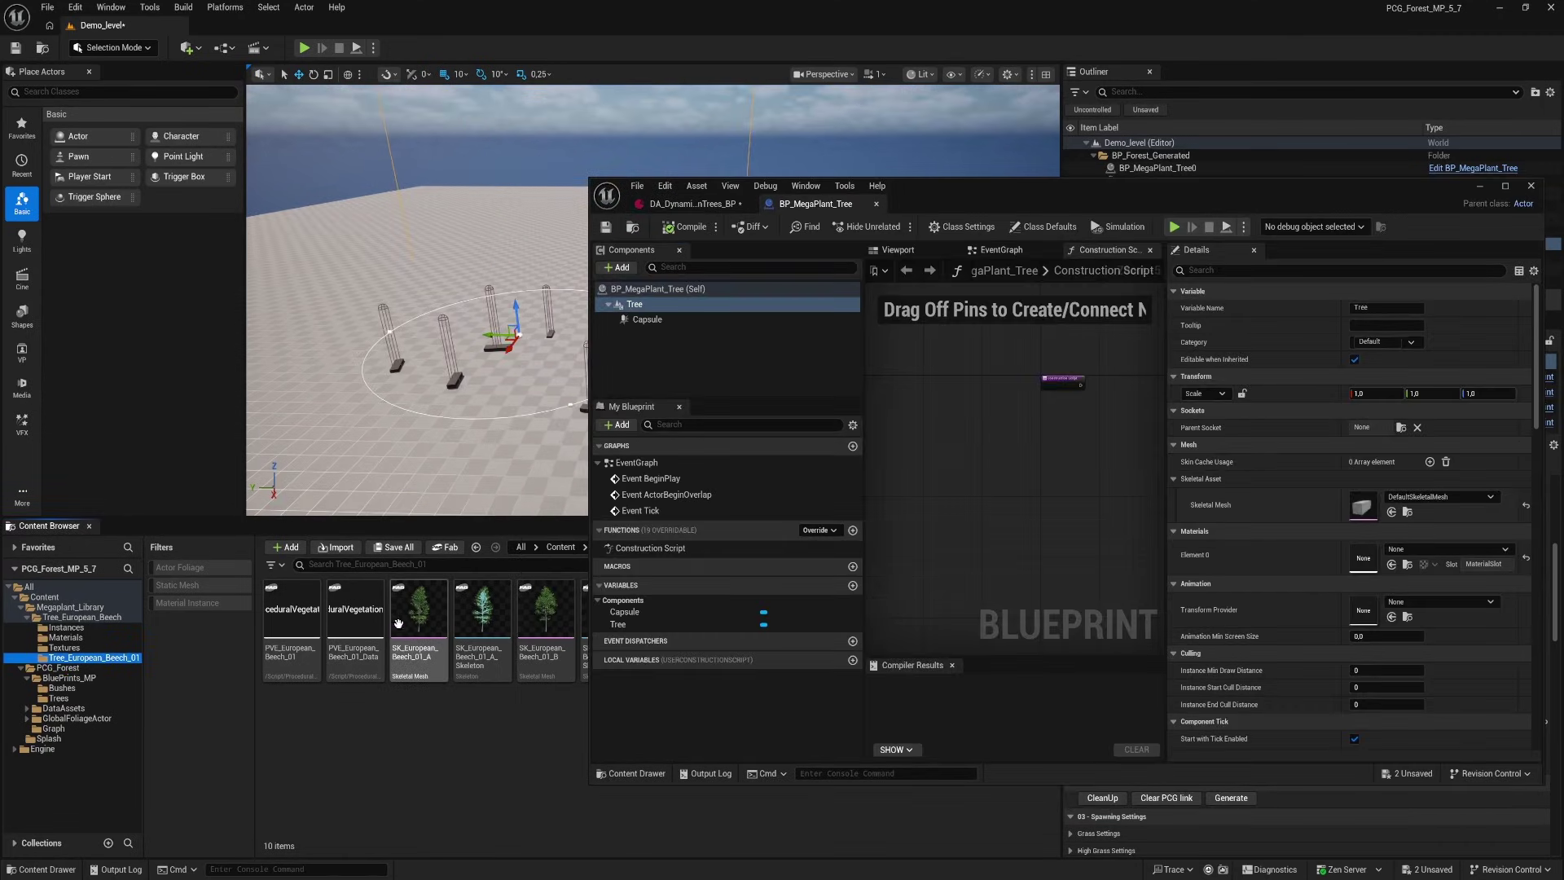
mouse_move(562, 607)
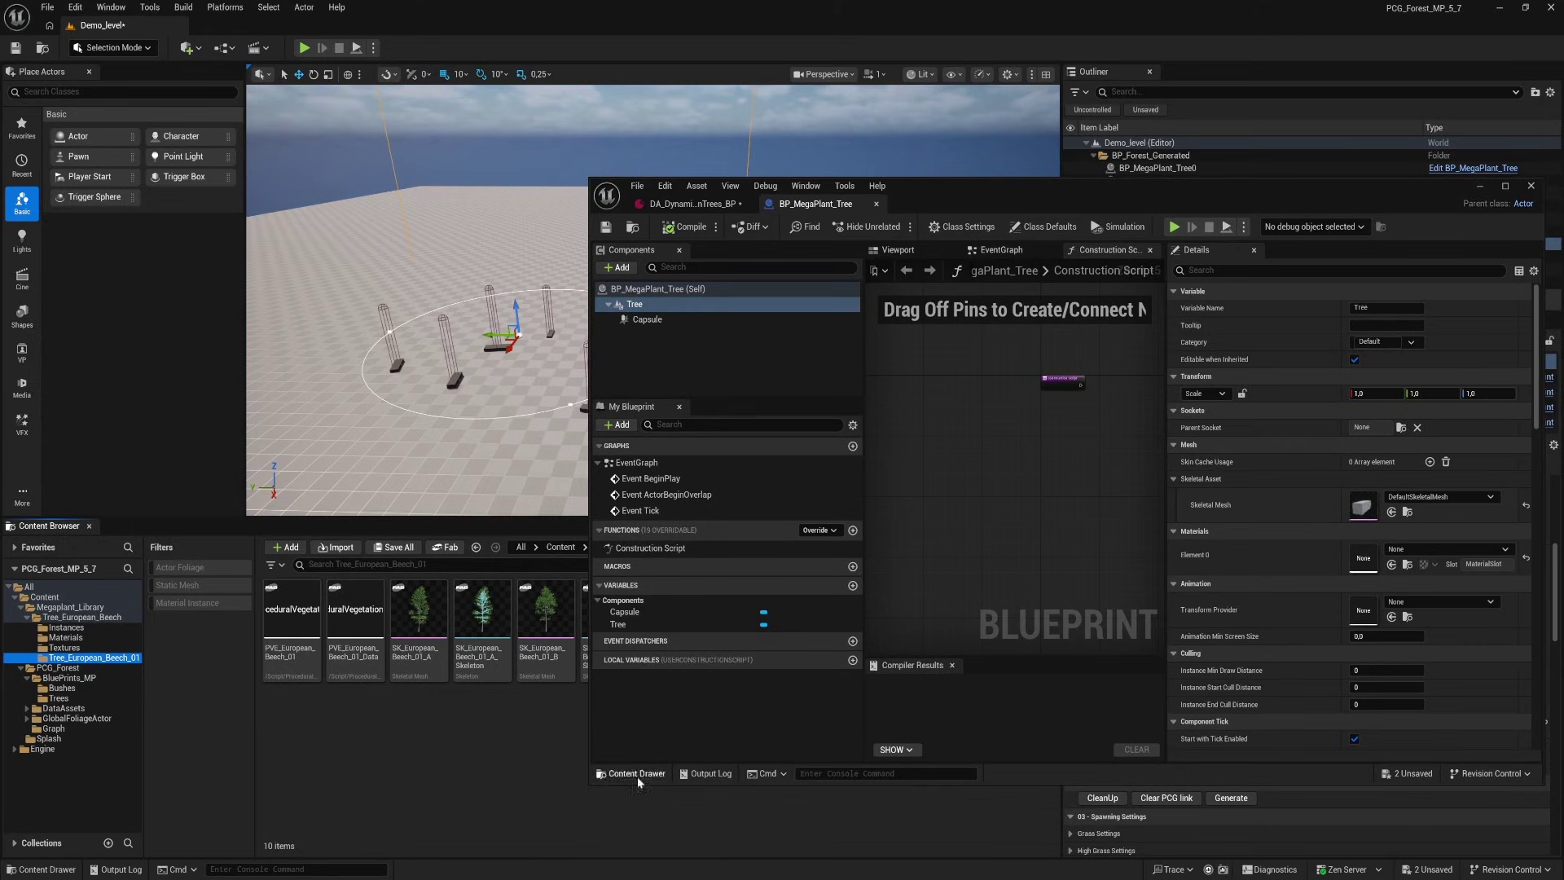
drag(954, 199, 953, 106)
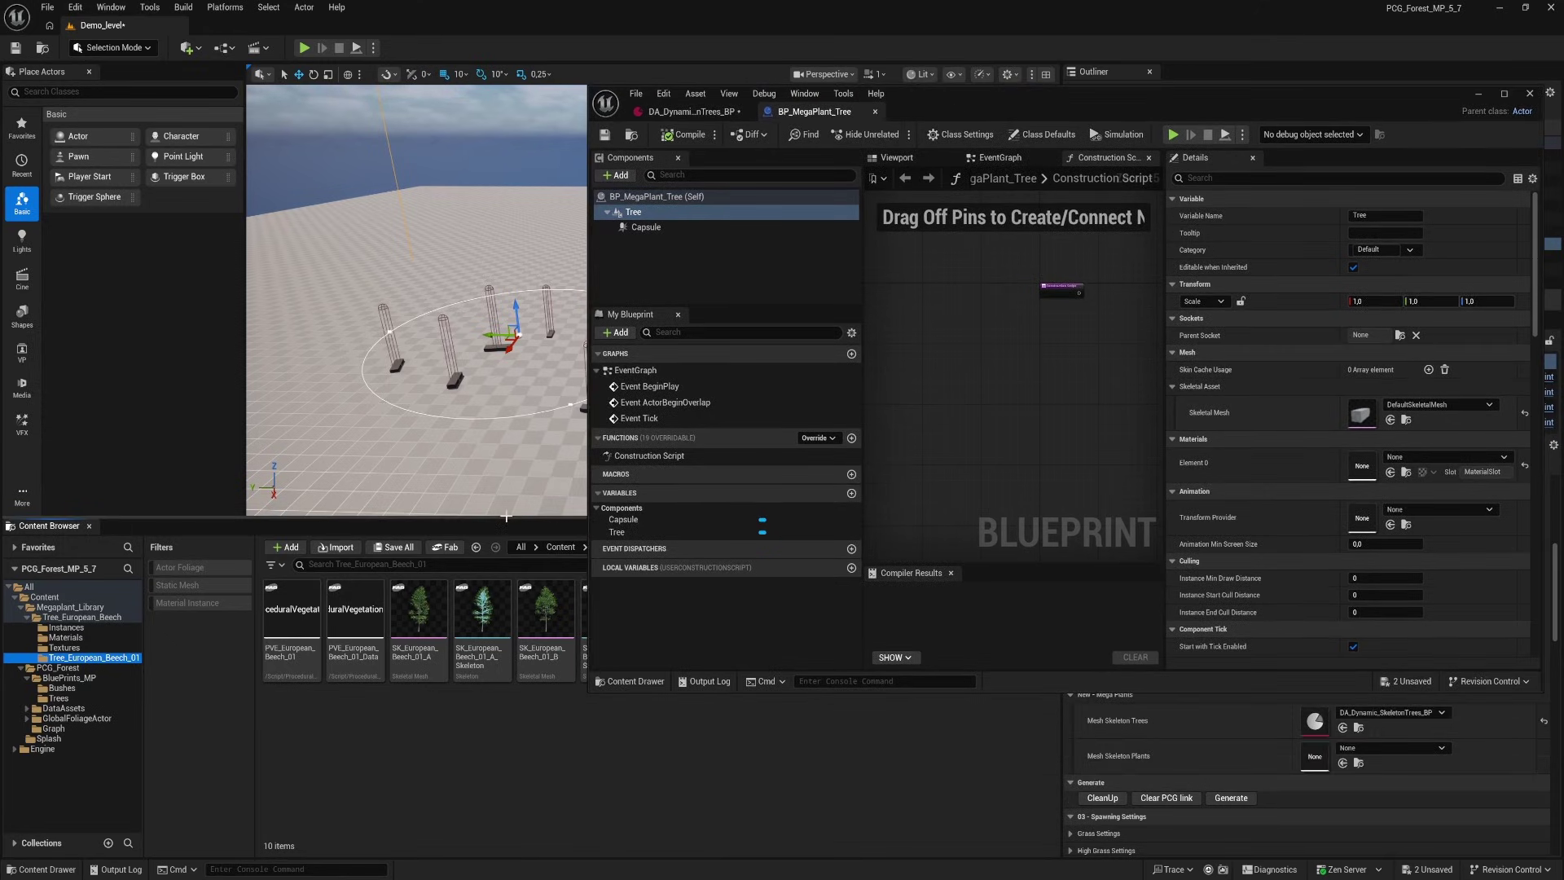
drag(507, 524, 515, 660)
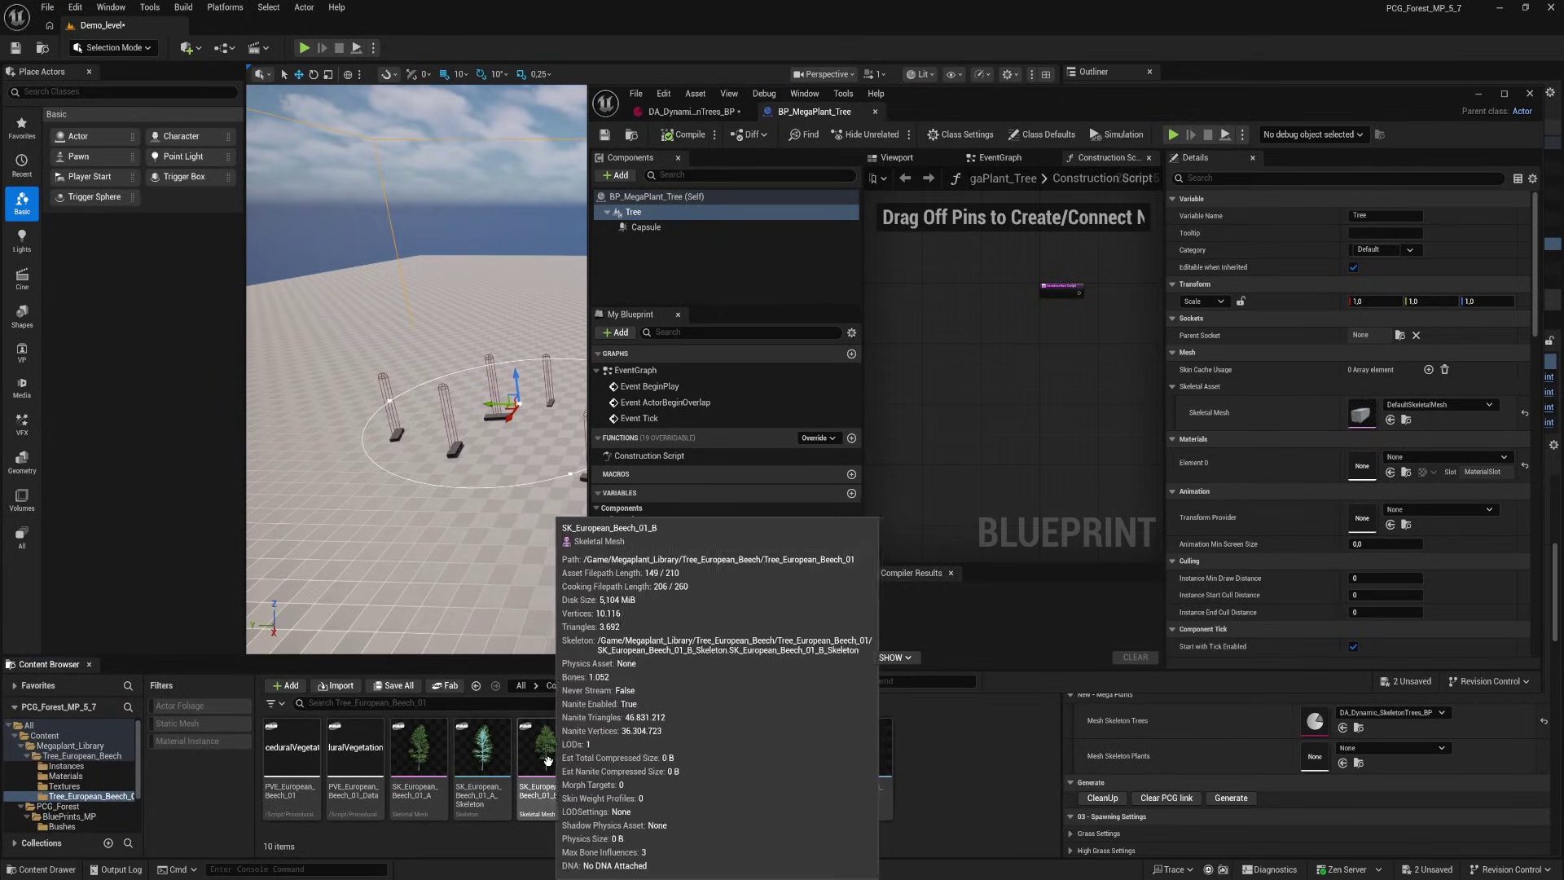
mouse_move(418, 753)
drag(418, 754, 1364, 417)
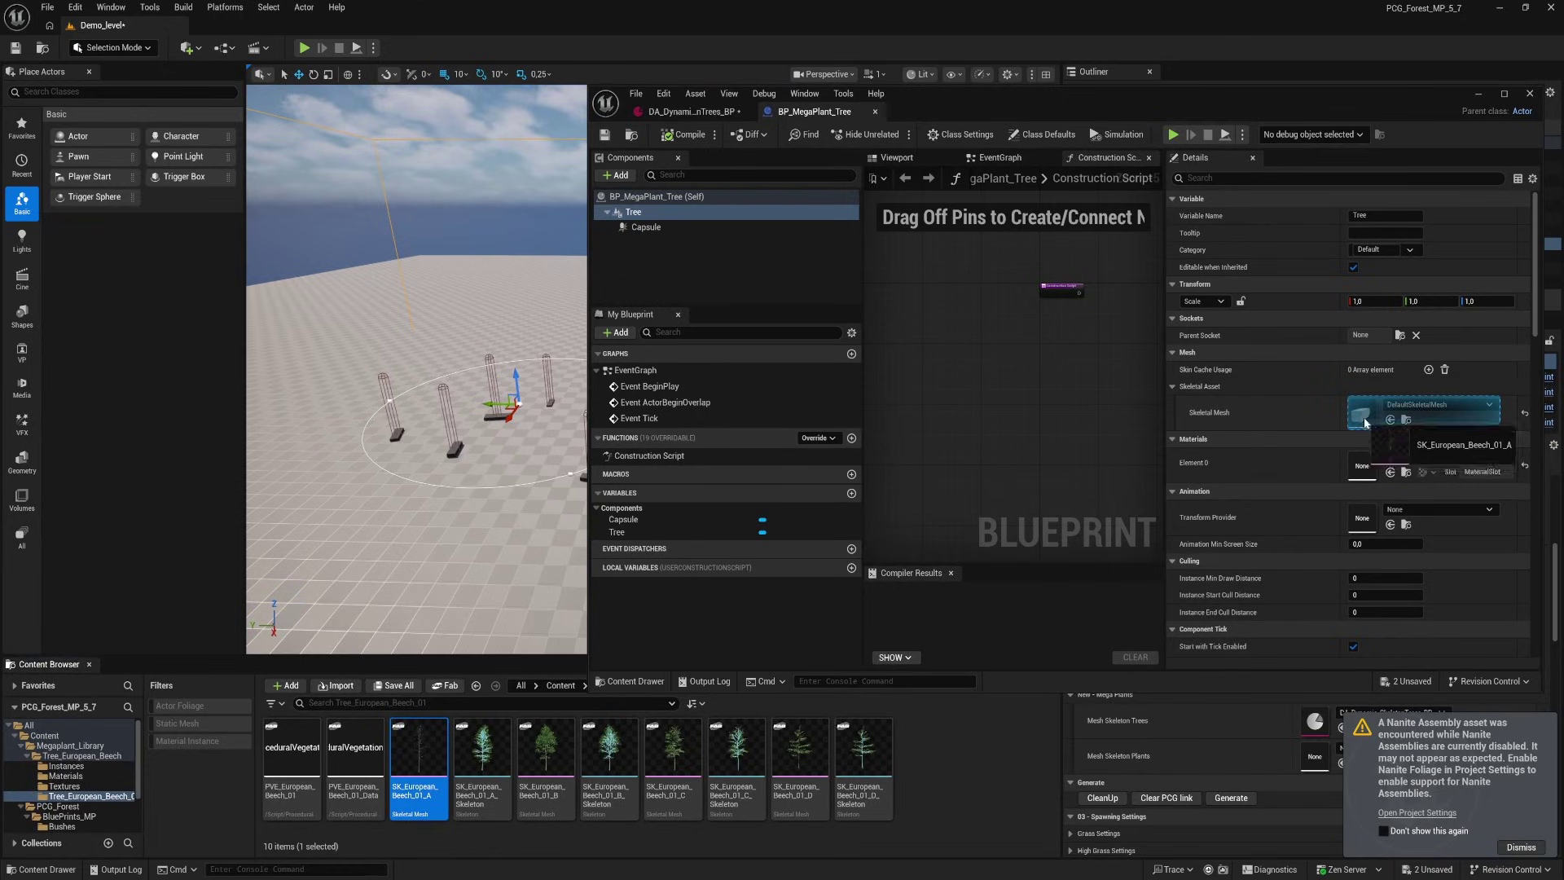
Enable Nanite Foliage in the project settings
click(1419, 814)
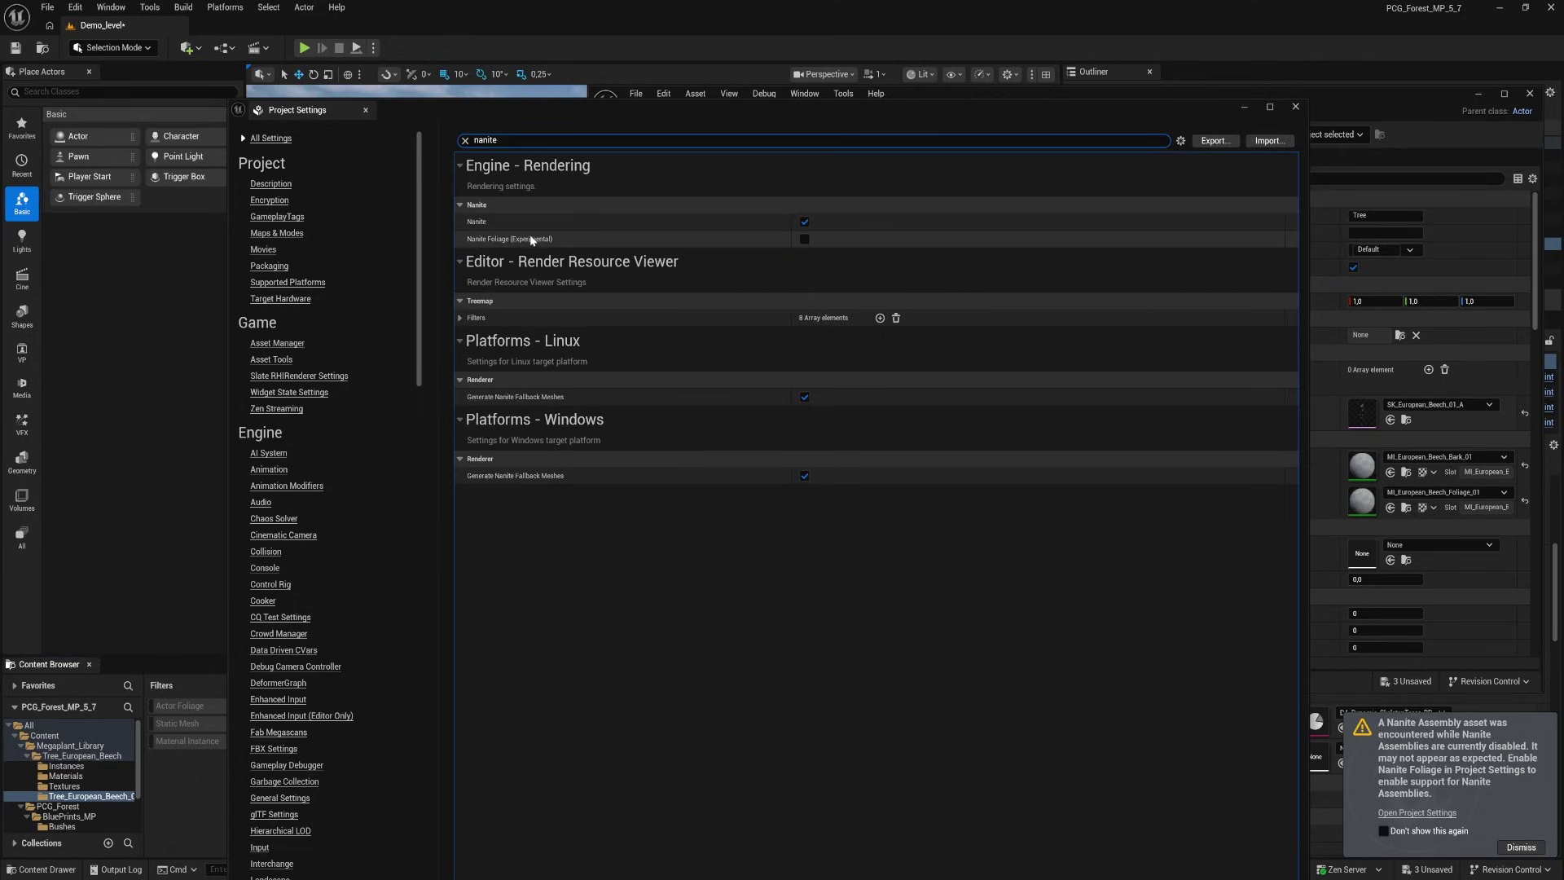
click(805, 240)
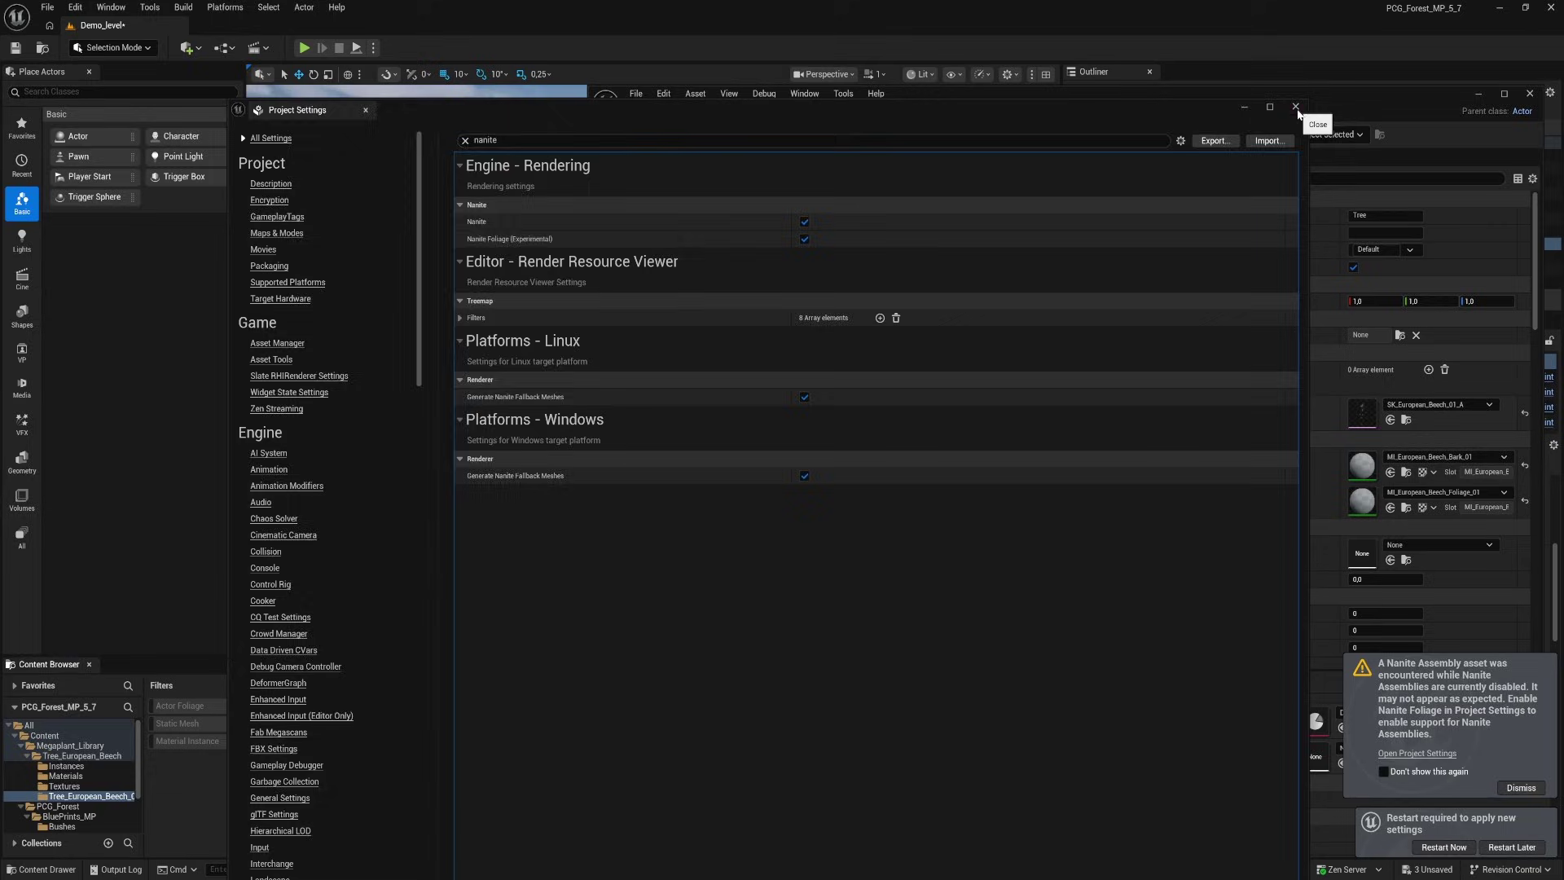
click(1297, 109)
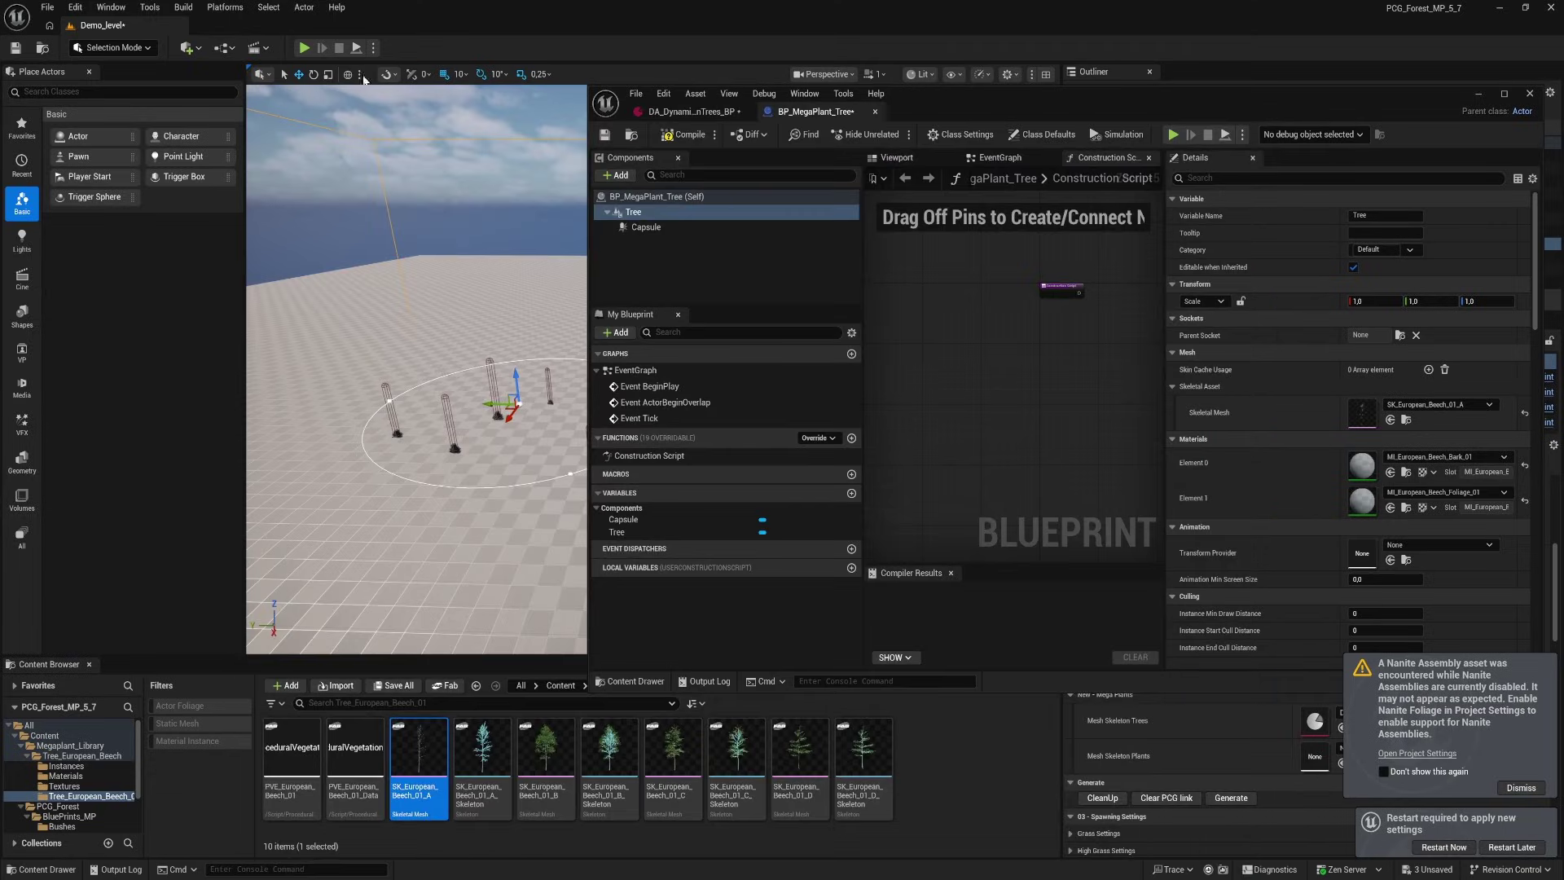
Enable the experimental Procedural Vegetation Editor plugin and restart the editor
click(75, 11)
click(154, 220)
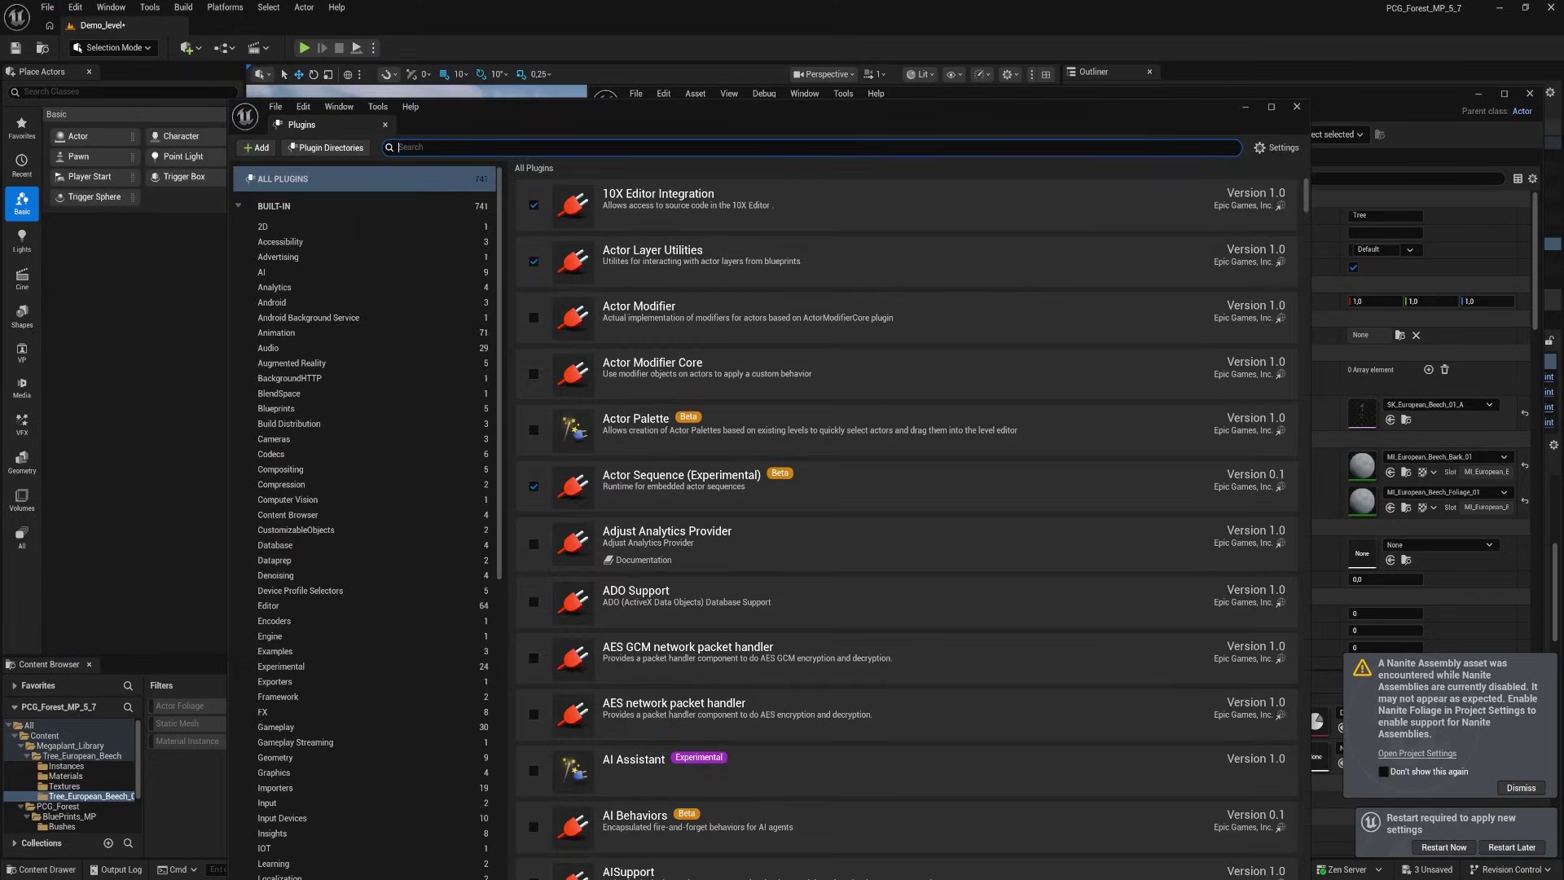
text(veget)
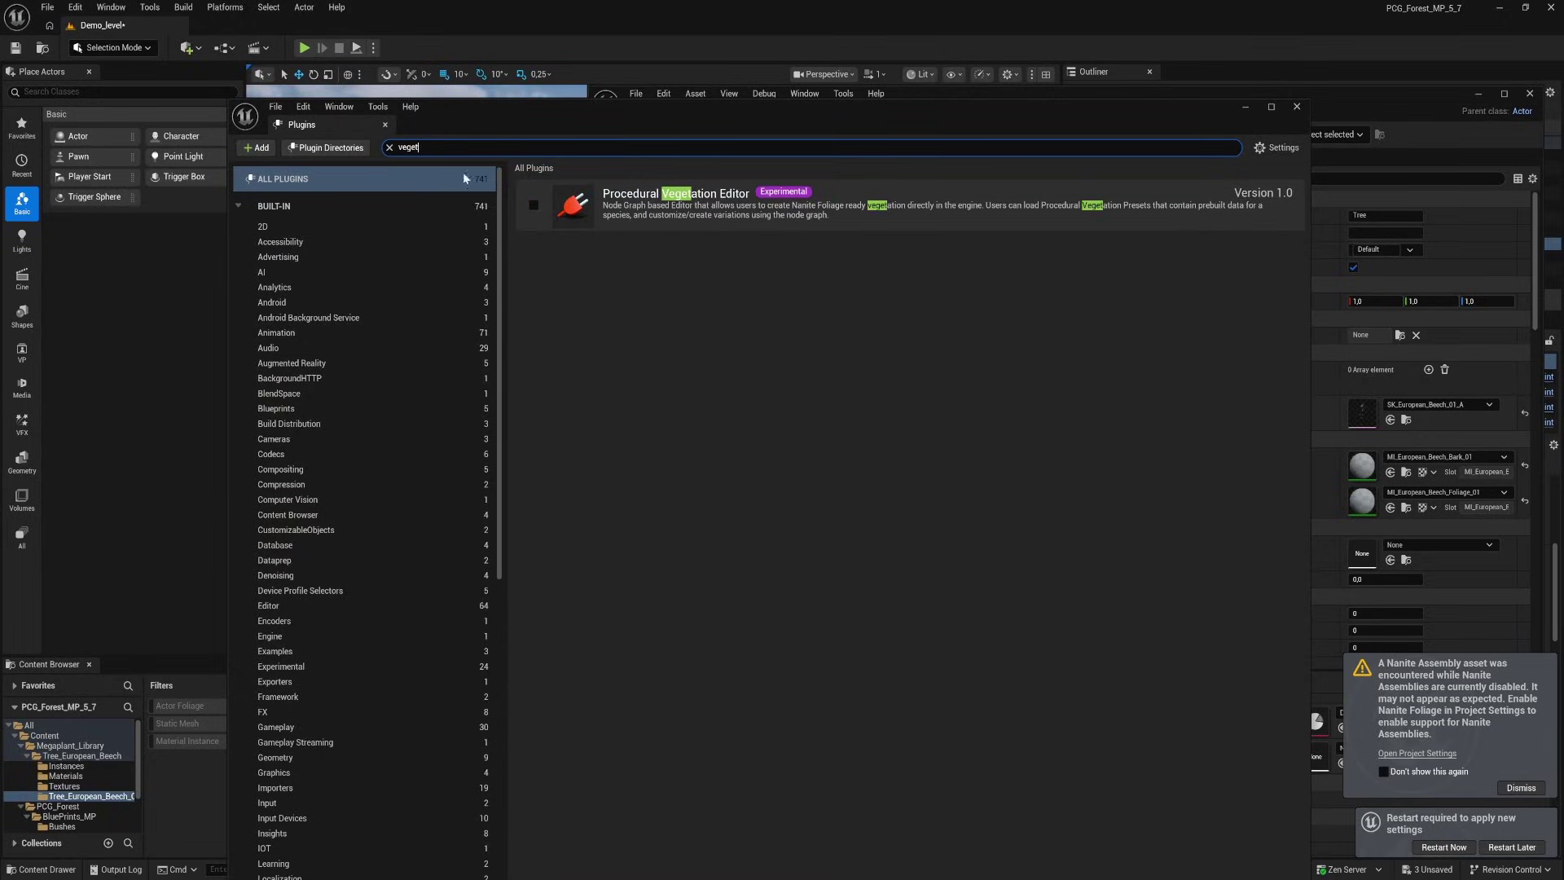
click(534, 206)
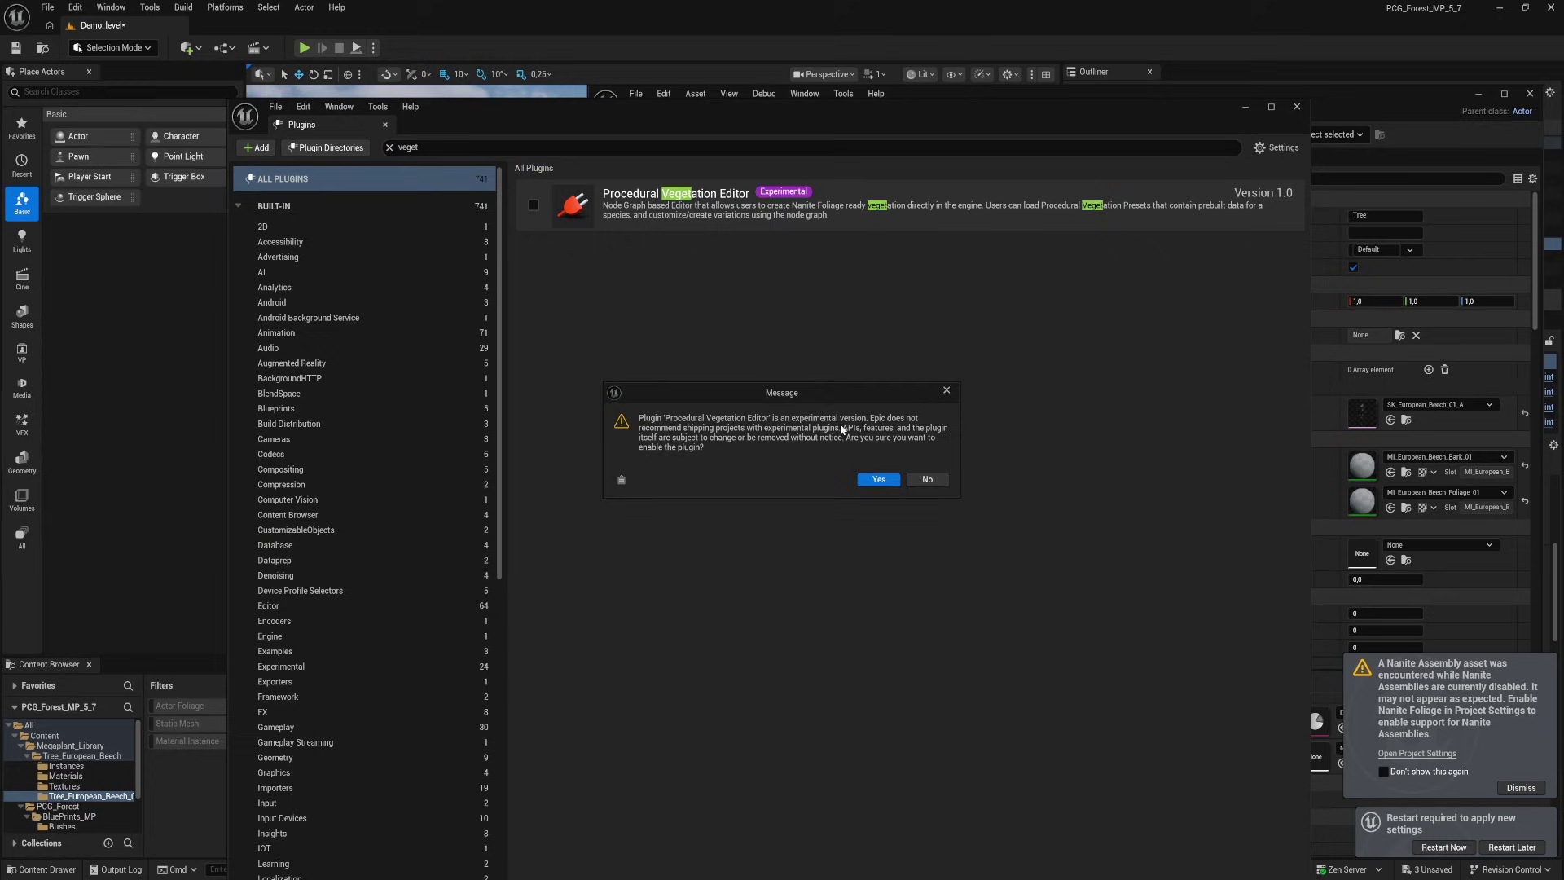
click(879, 481)
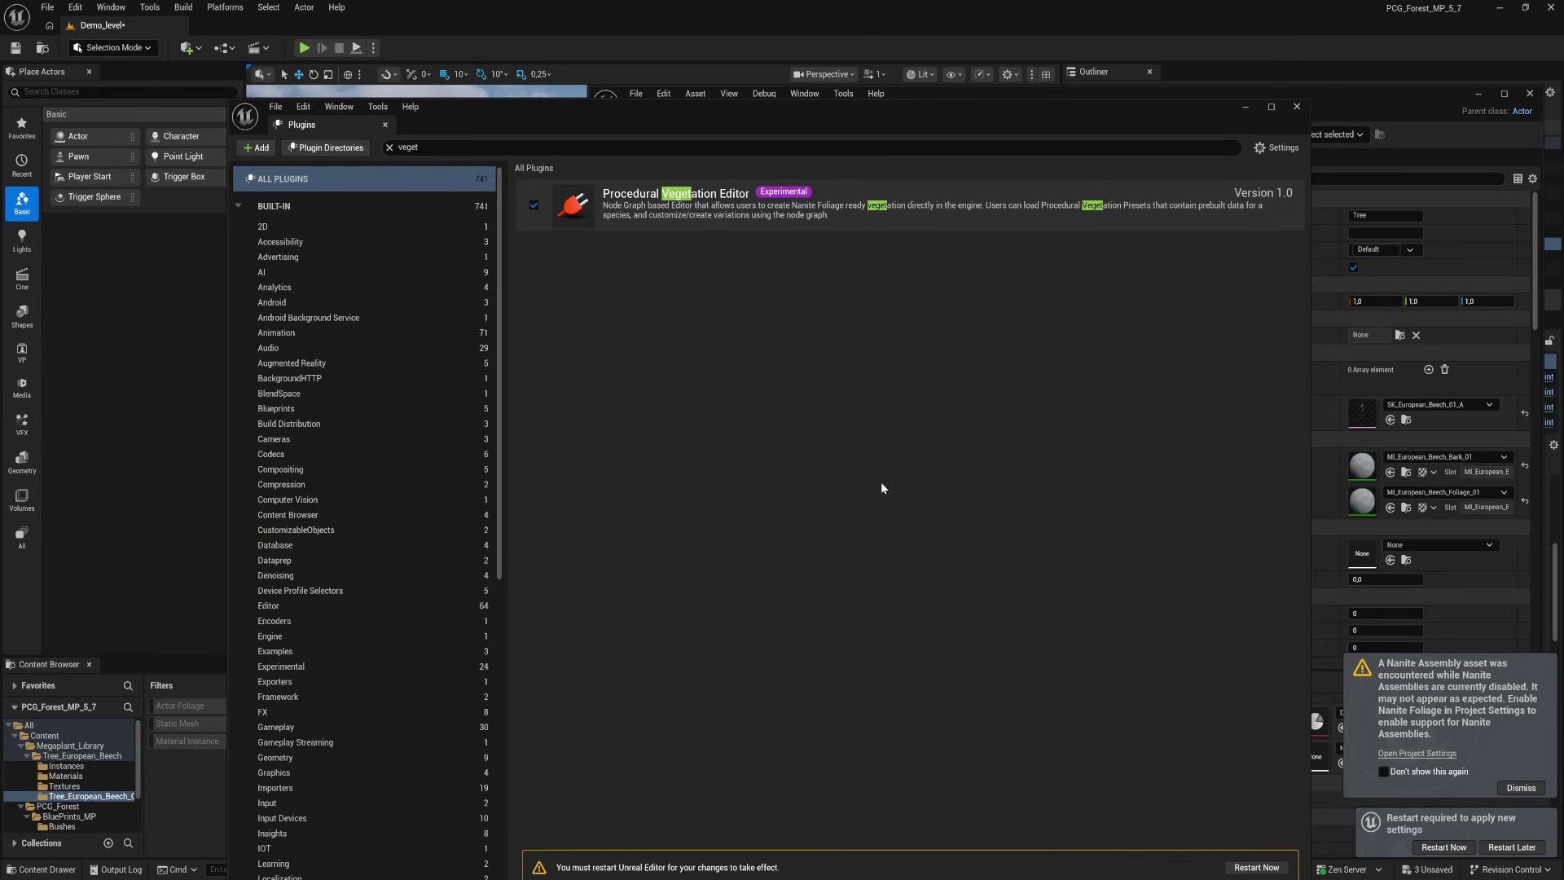
click(1260, 868)
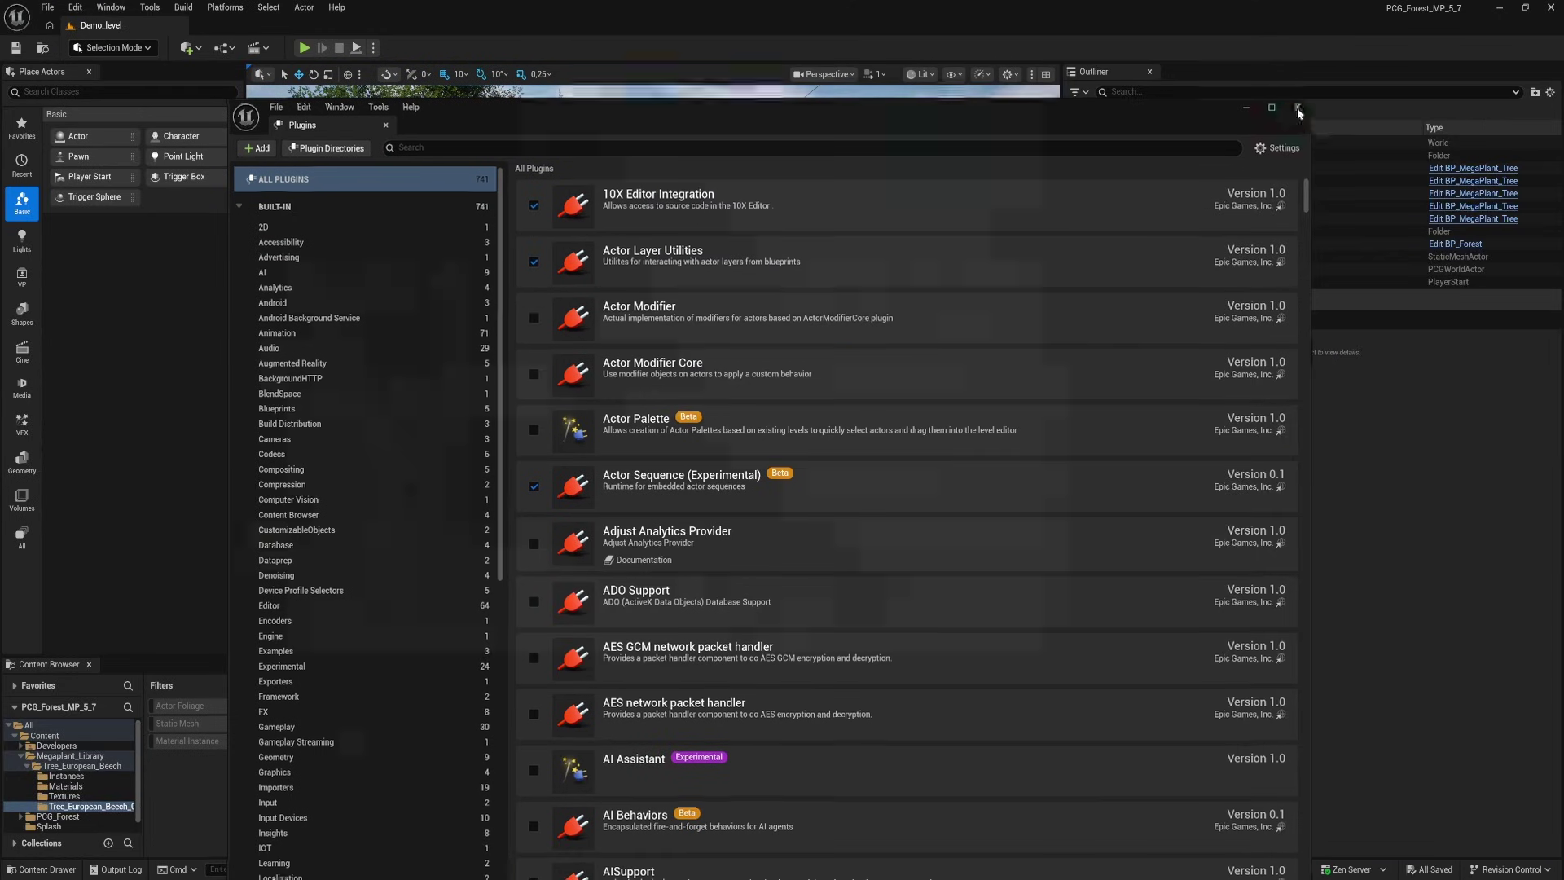
click(1299, 106)
Select BP_Forest and open its Mesh Skeleton Trees data asset
click(1134, 244)
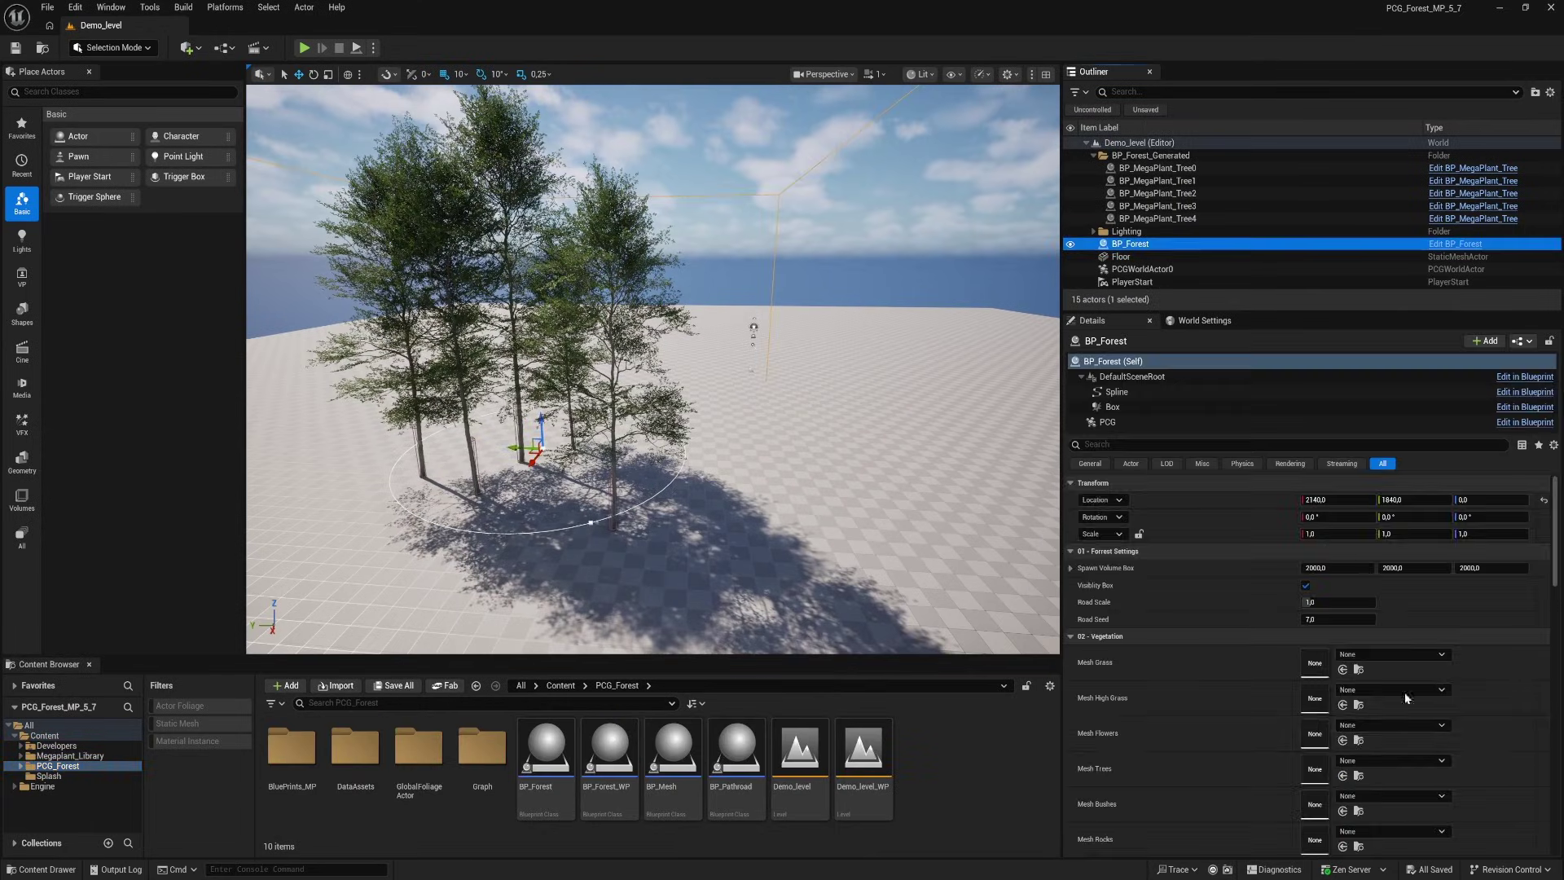
scroll(1375, 772, down, 8)
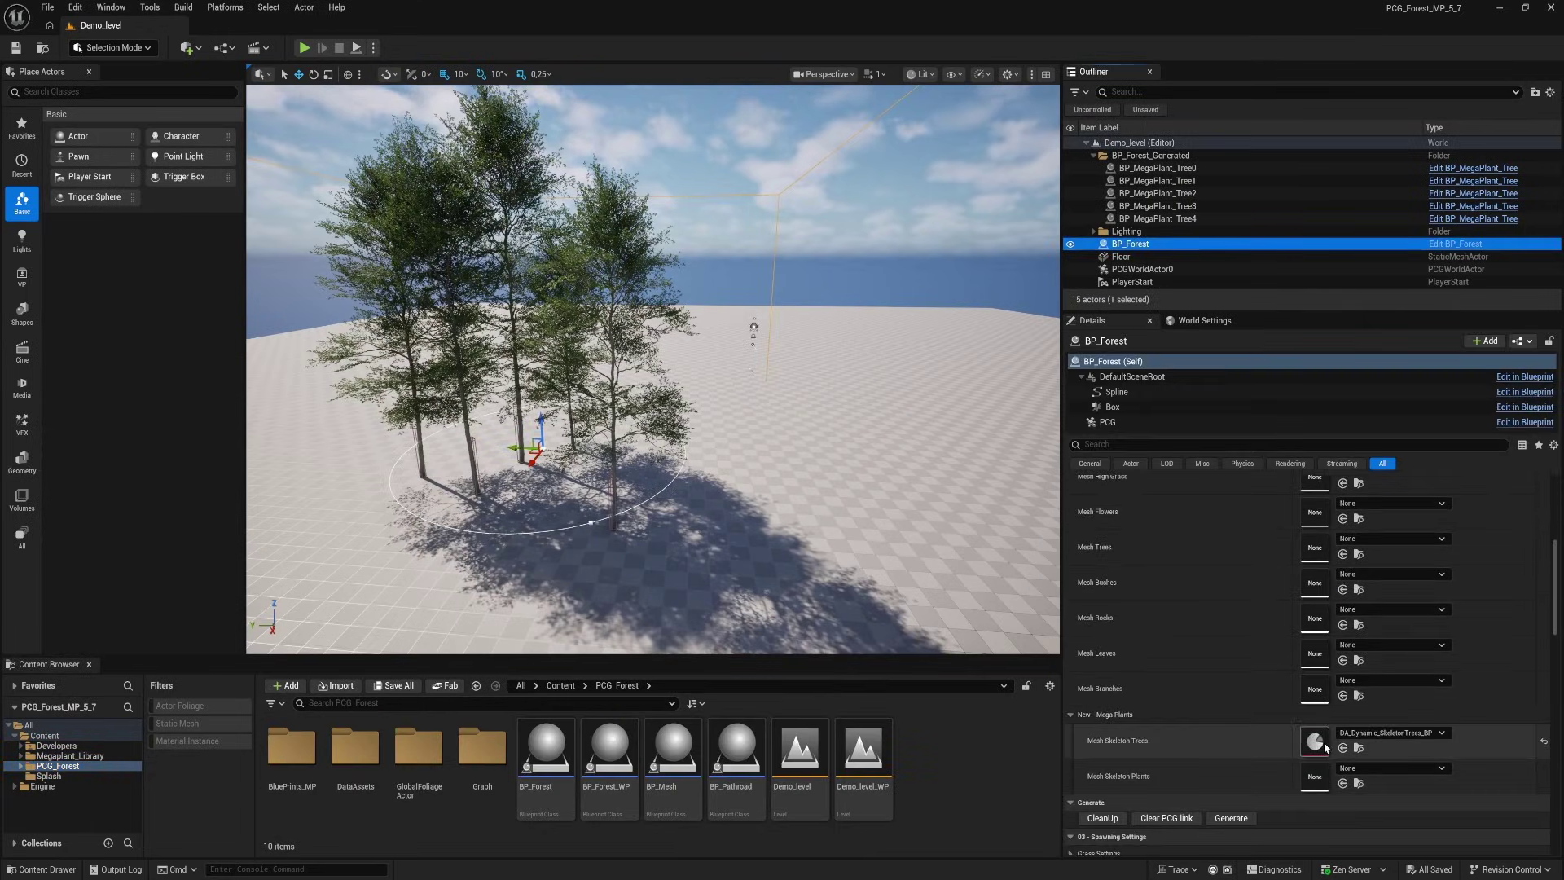
double_click(1315, 741)
Try tree Scale values 2, 3 and 0.5 on the beech entry, then reset it to 1.0
text(2)
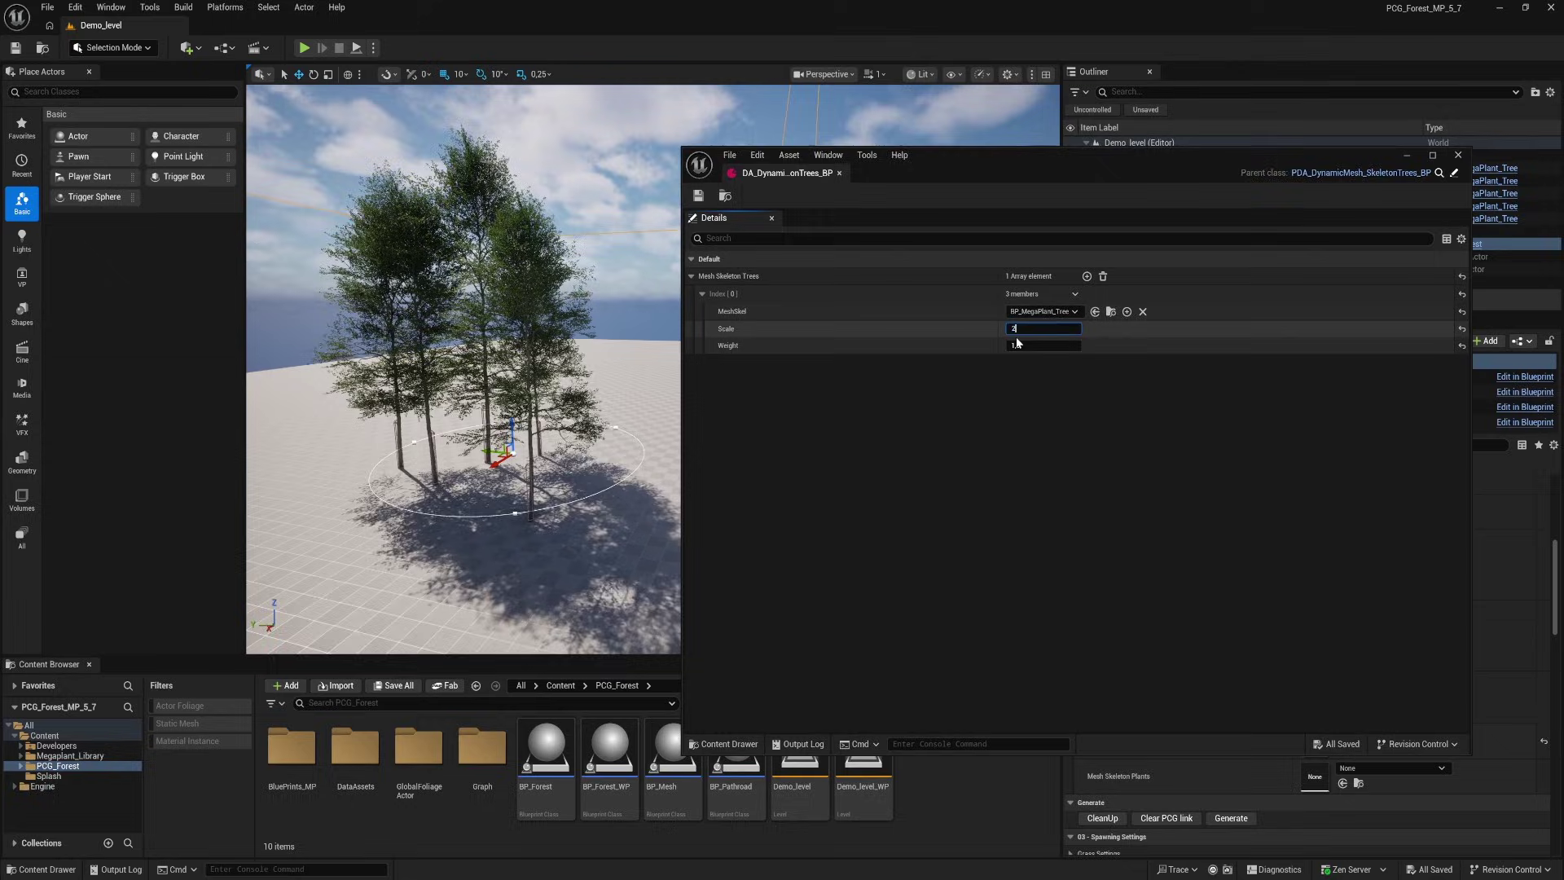
key(Return)
text(3)
key(Return)
text(2)
key(Return)
text(1)
key(Return)
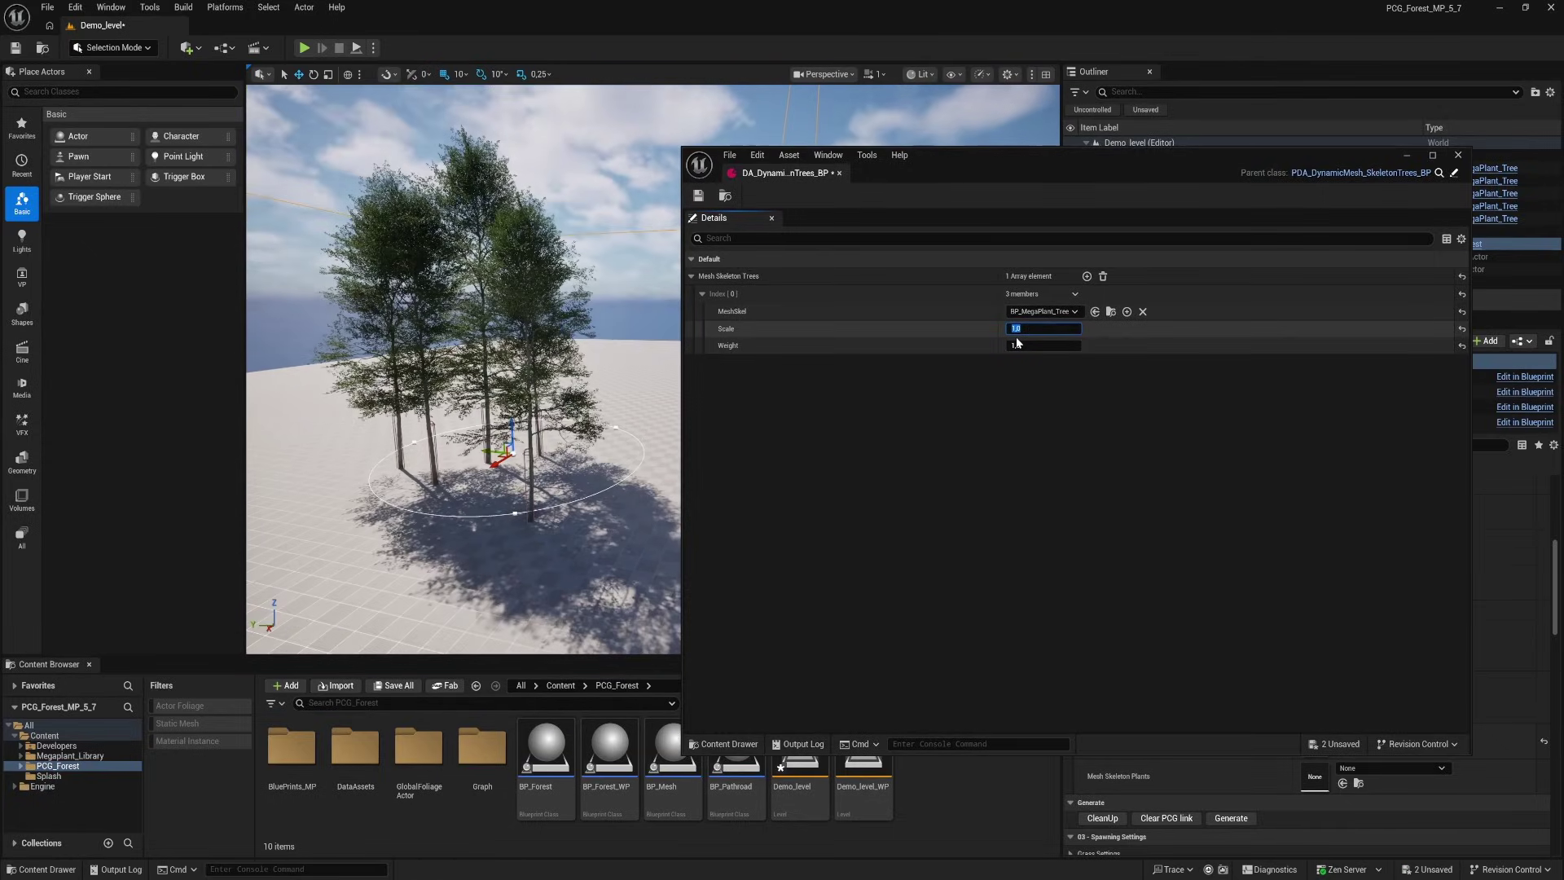
key(Return)
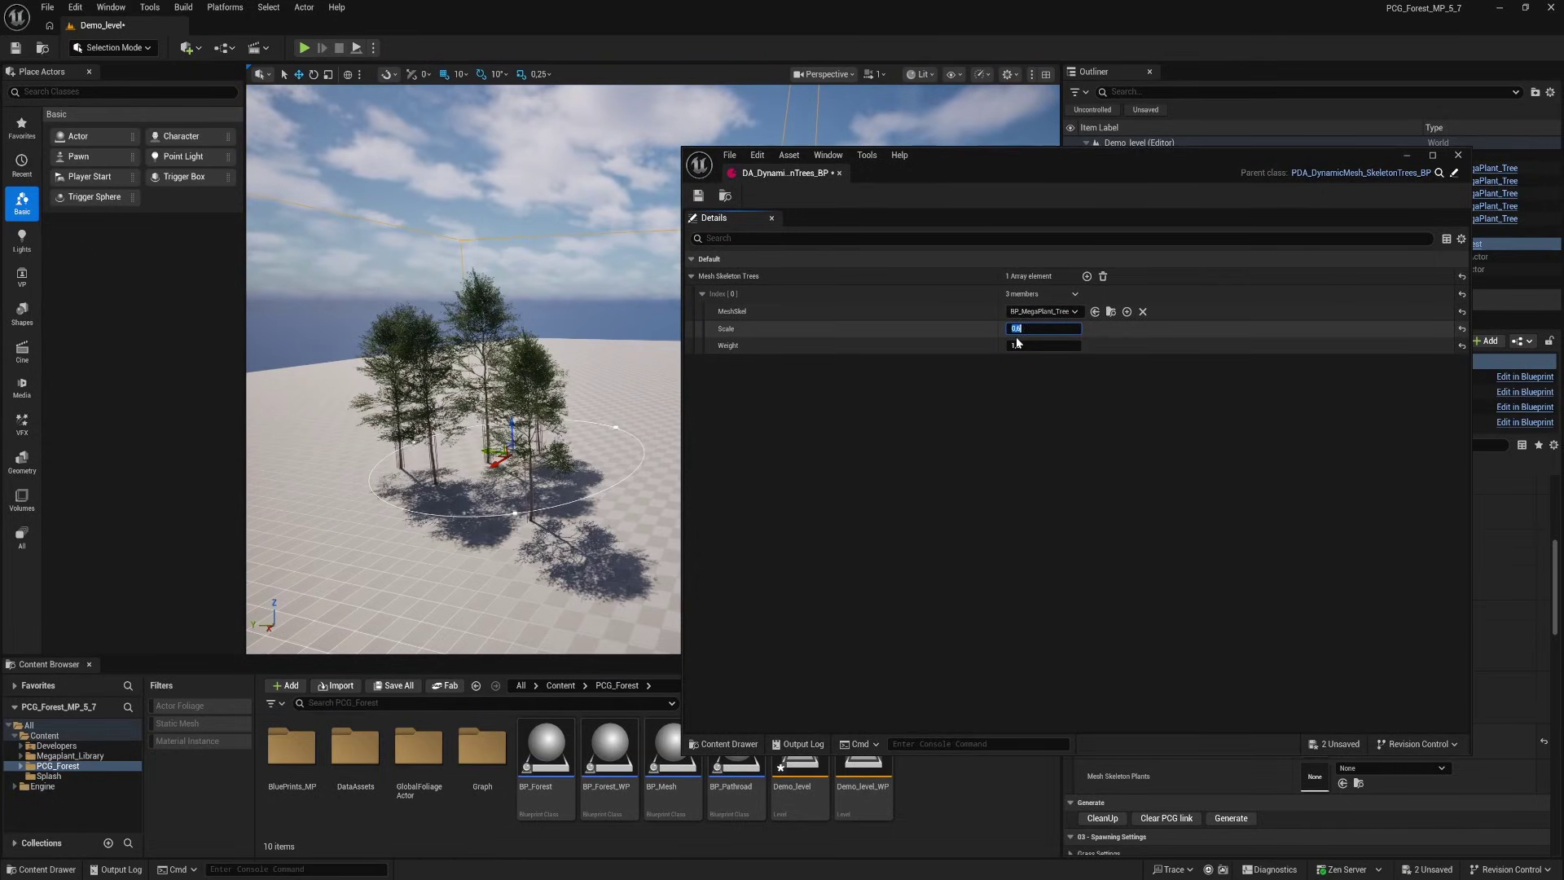
text(1)
key(Return)
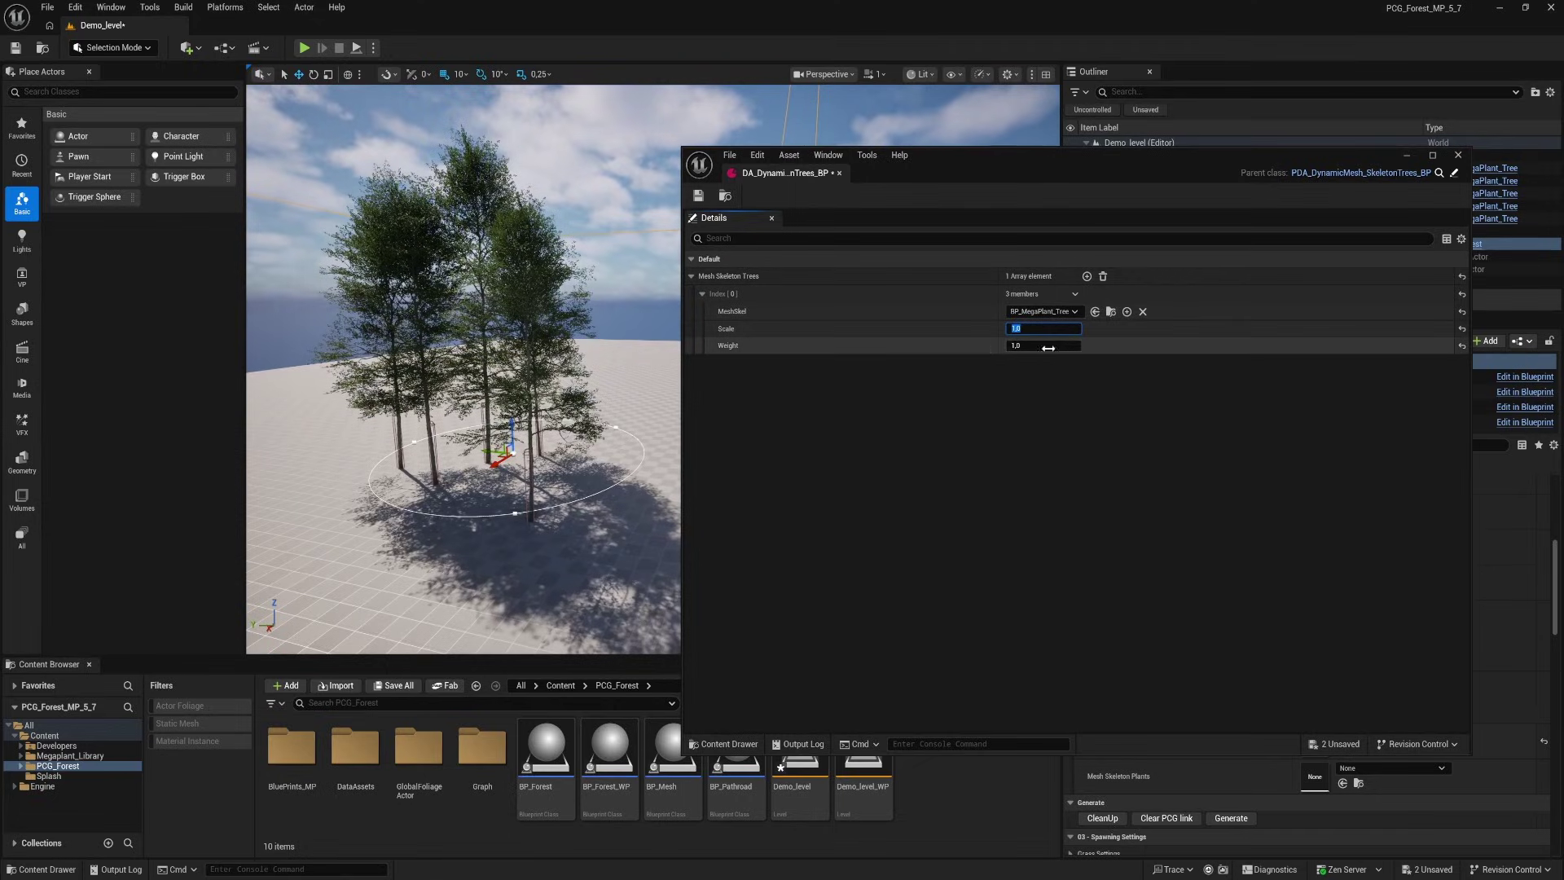
Add a second entry to the Mesh Skeleton Trees list and duplicate BP_MegaPlant_Tree
click(1087, 276)
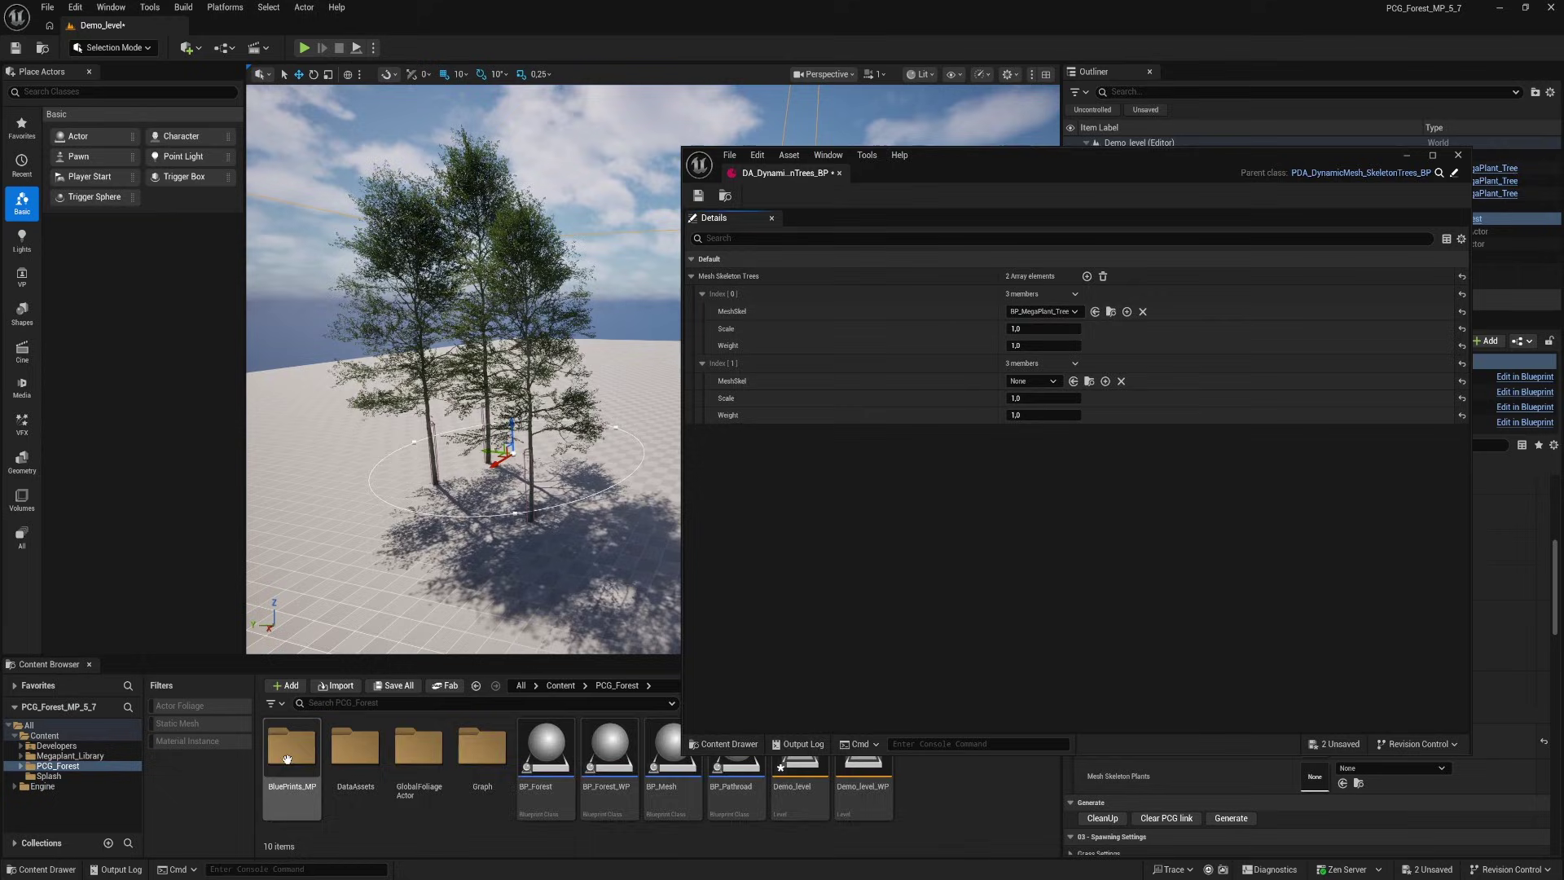
double_click(286, 760)
double_click(349, 759)
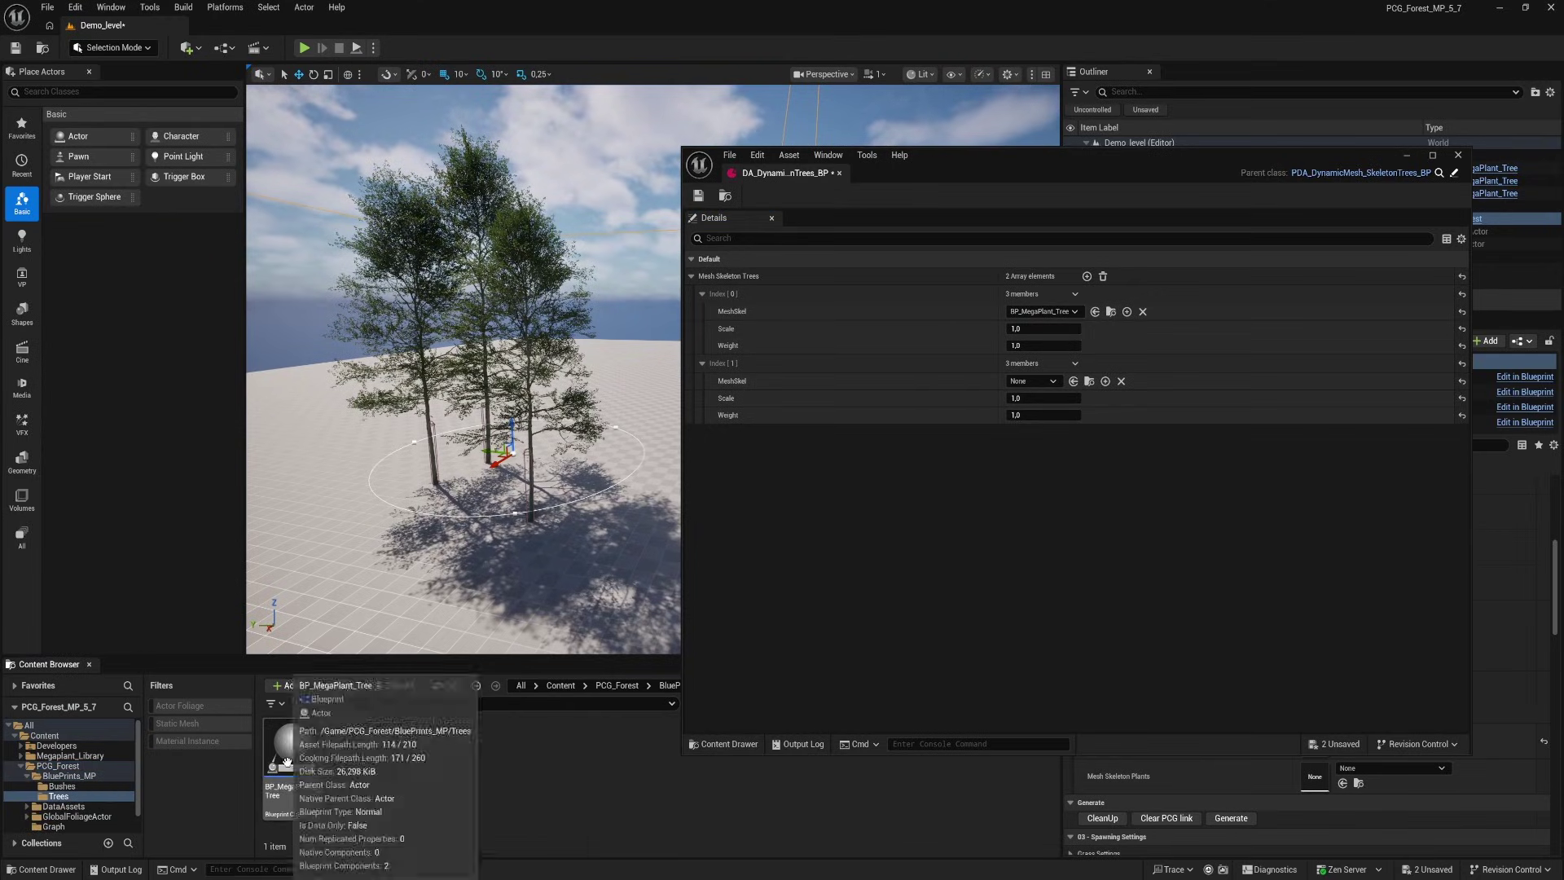
click(281, 754)
right_click(285, 754)
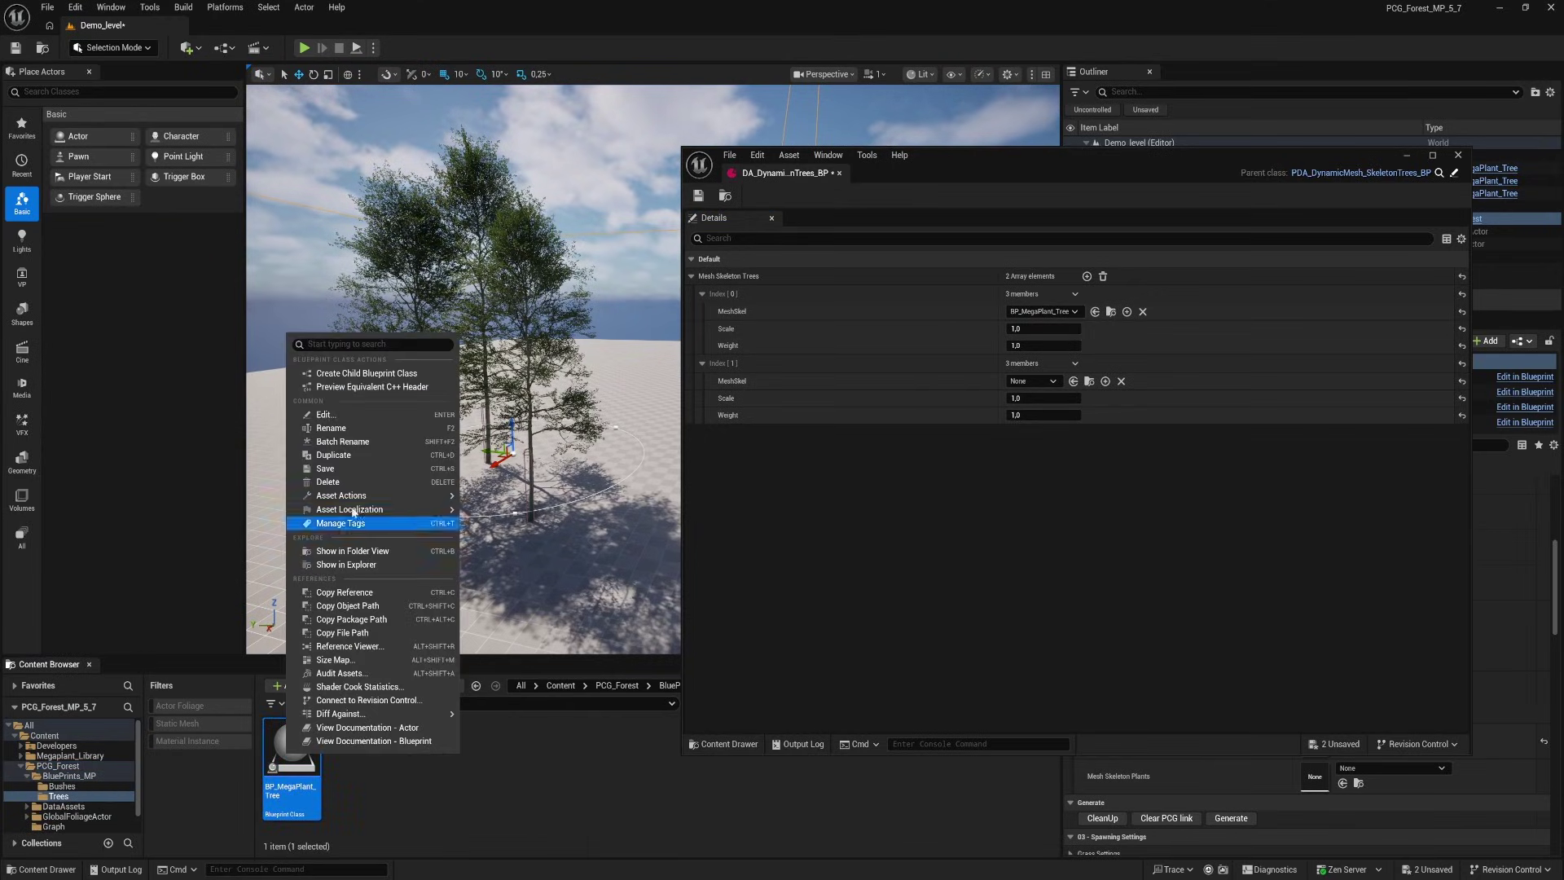
click(334, 455)
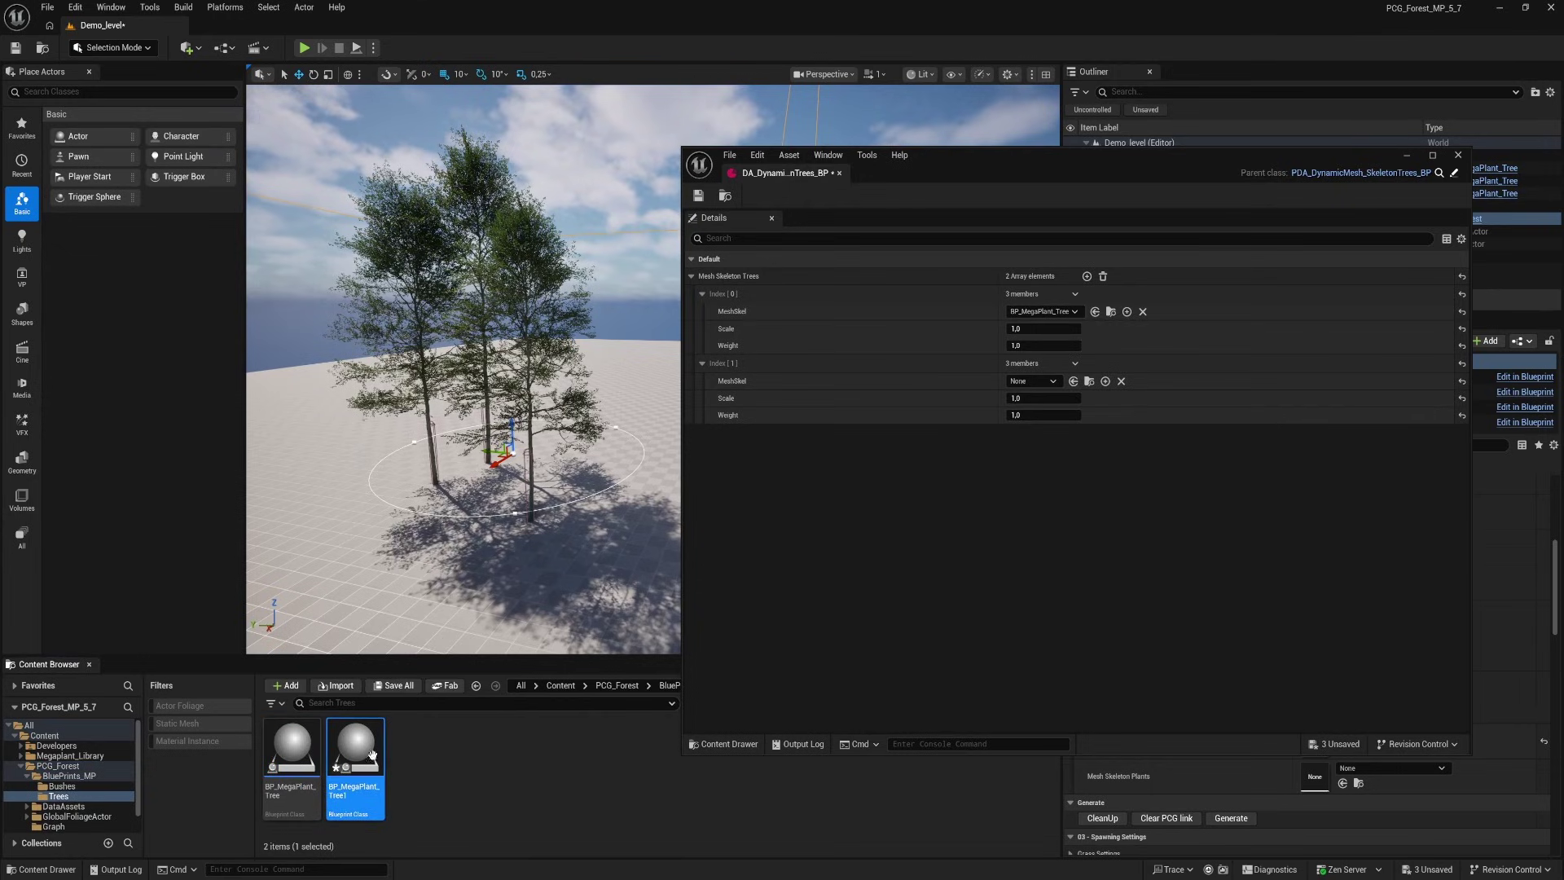
Set BP_MegaPlant_Tree1's Tree skeletal mesh to SK_European_Beech_01_B
double_click(357, 753)
click(736, 273)
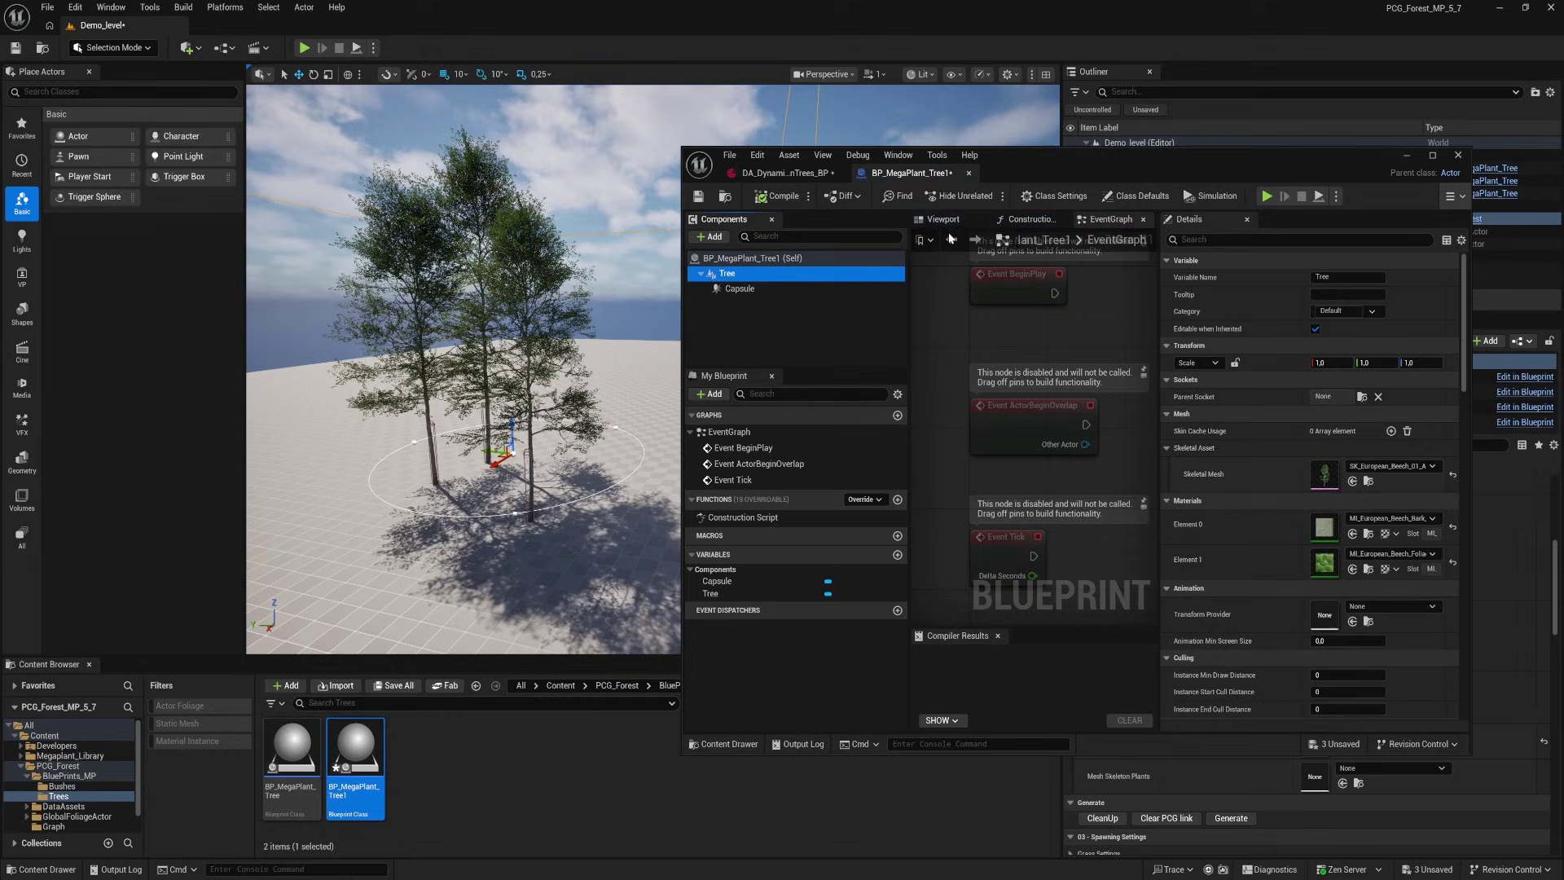
click(70, 756)
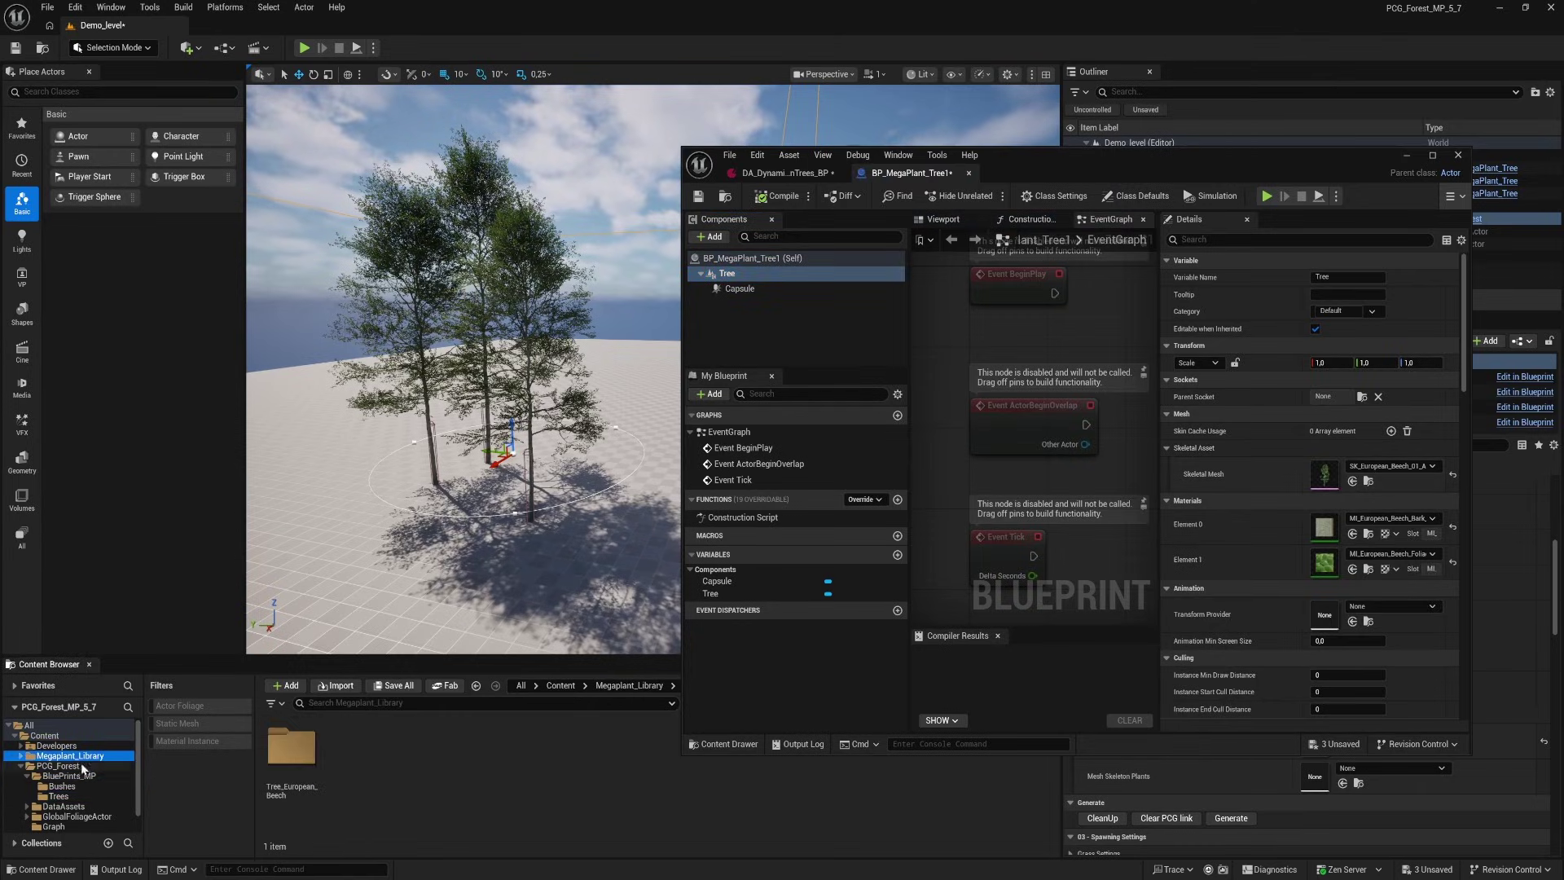
click(22, 757)
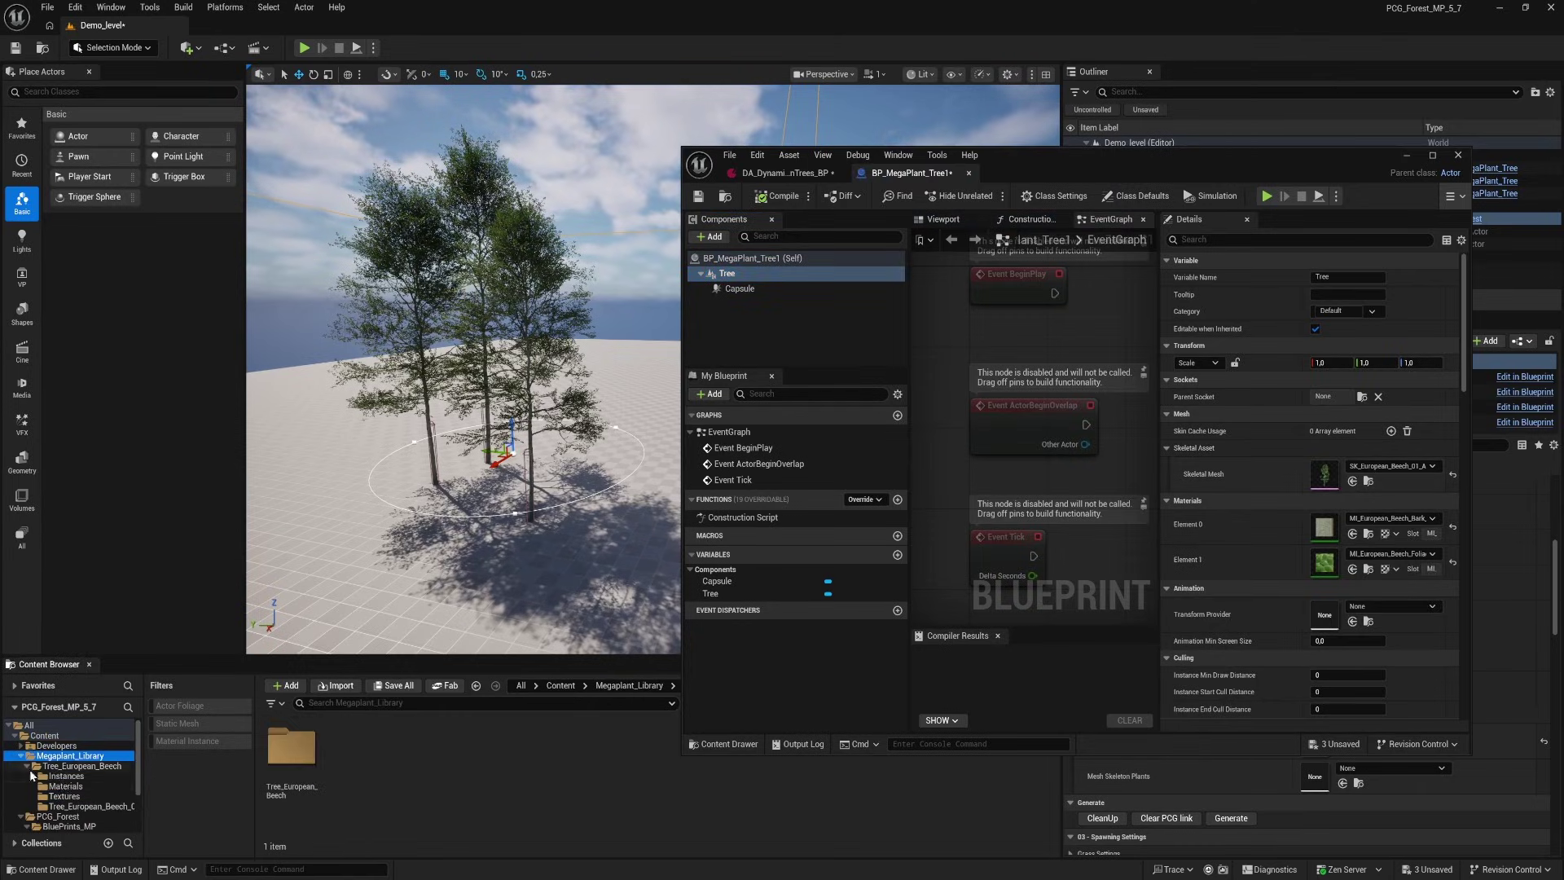
click(70, 807)
mouse_move(548, 757)
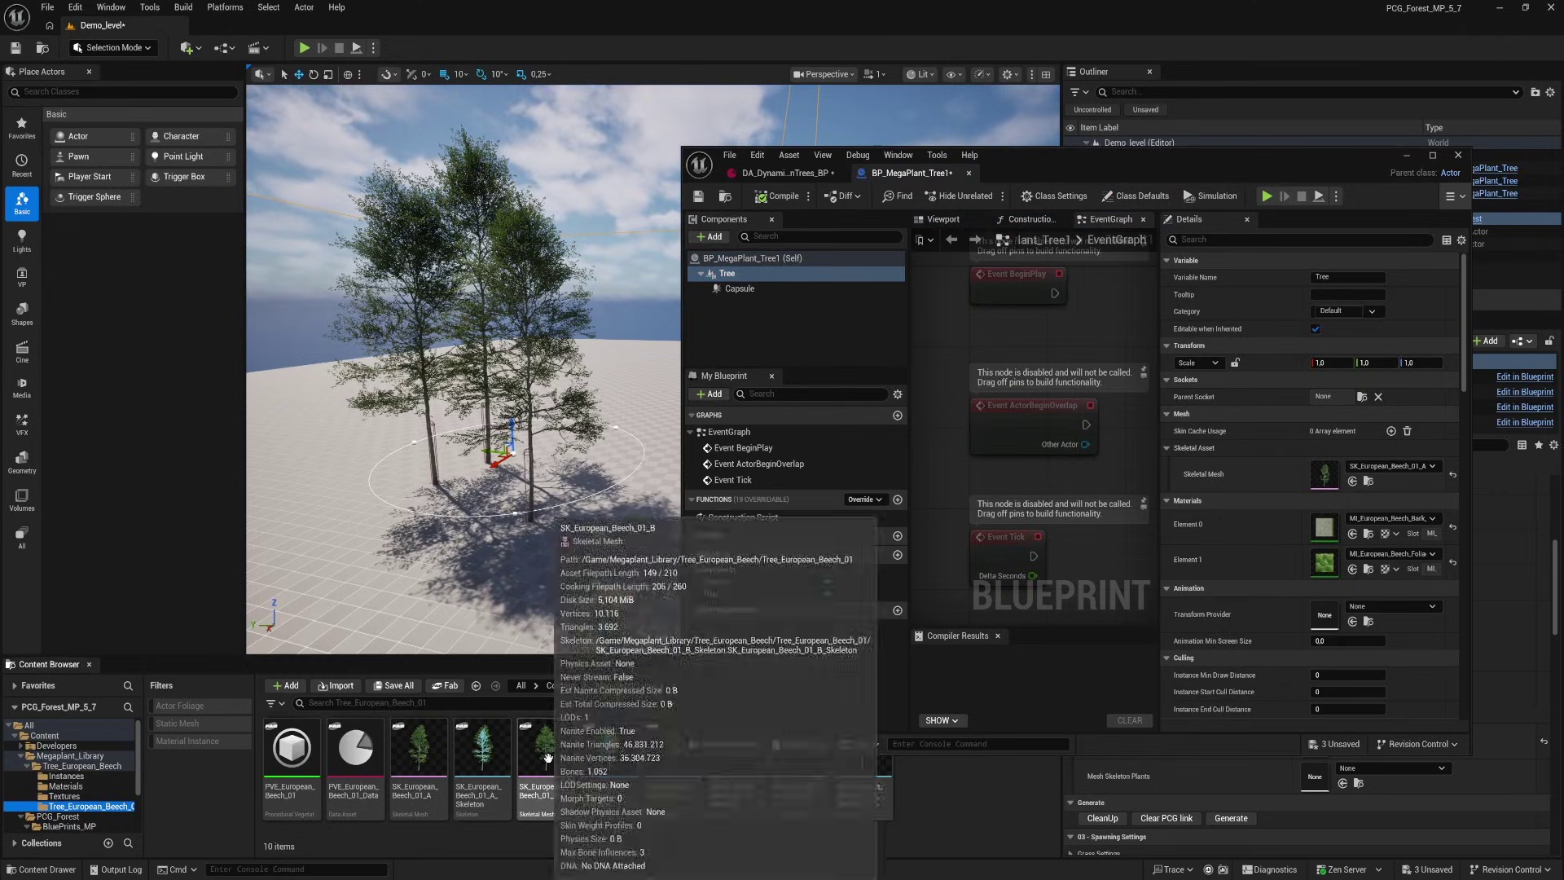
drag(548, 758, 1377, 469)
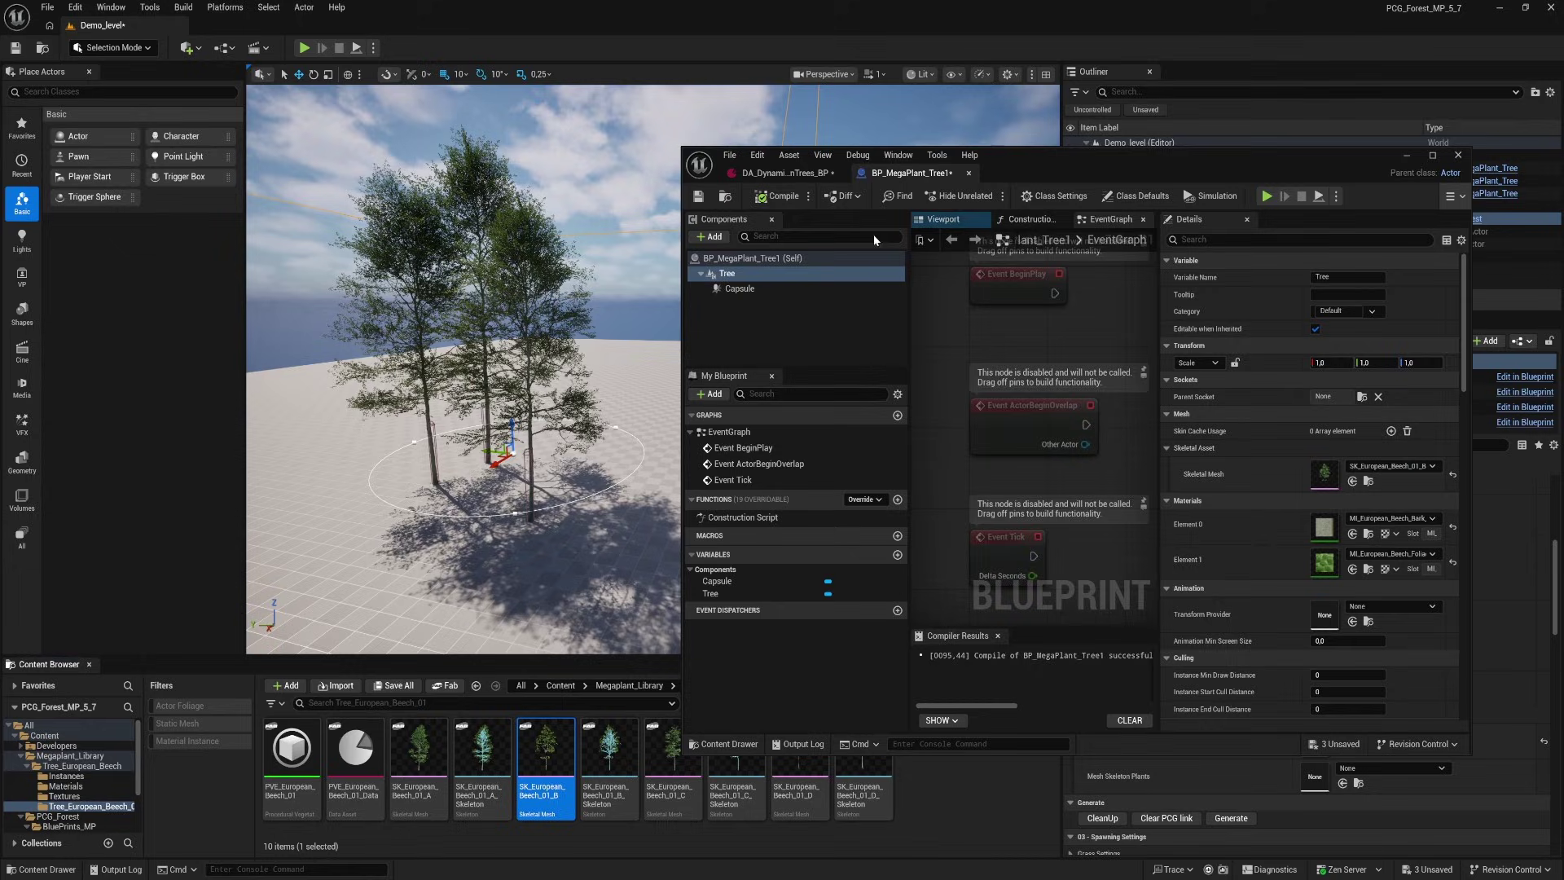
Enlarge BP_MegaPlant_Tree1's capsule to half height 575.23 and radius 31.29, then save and close it
click(943, 220)
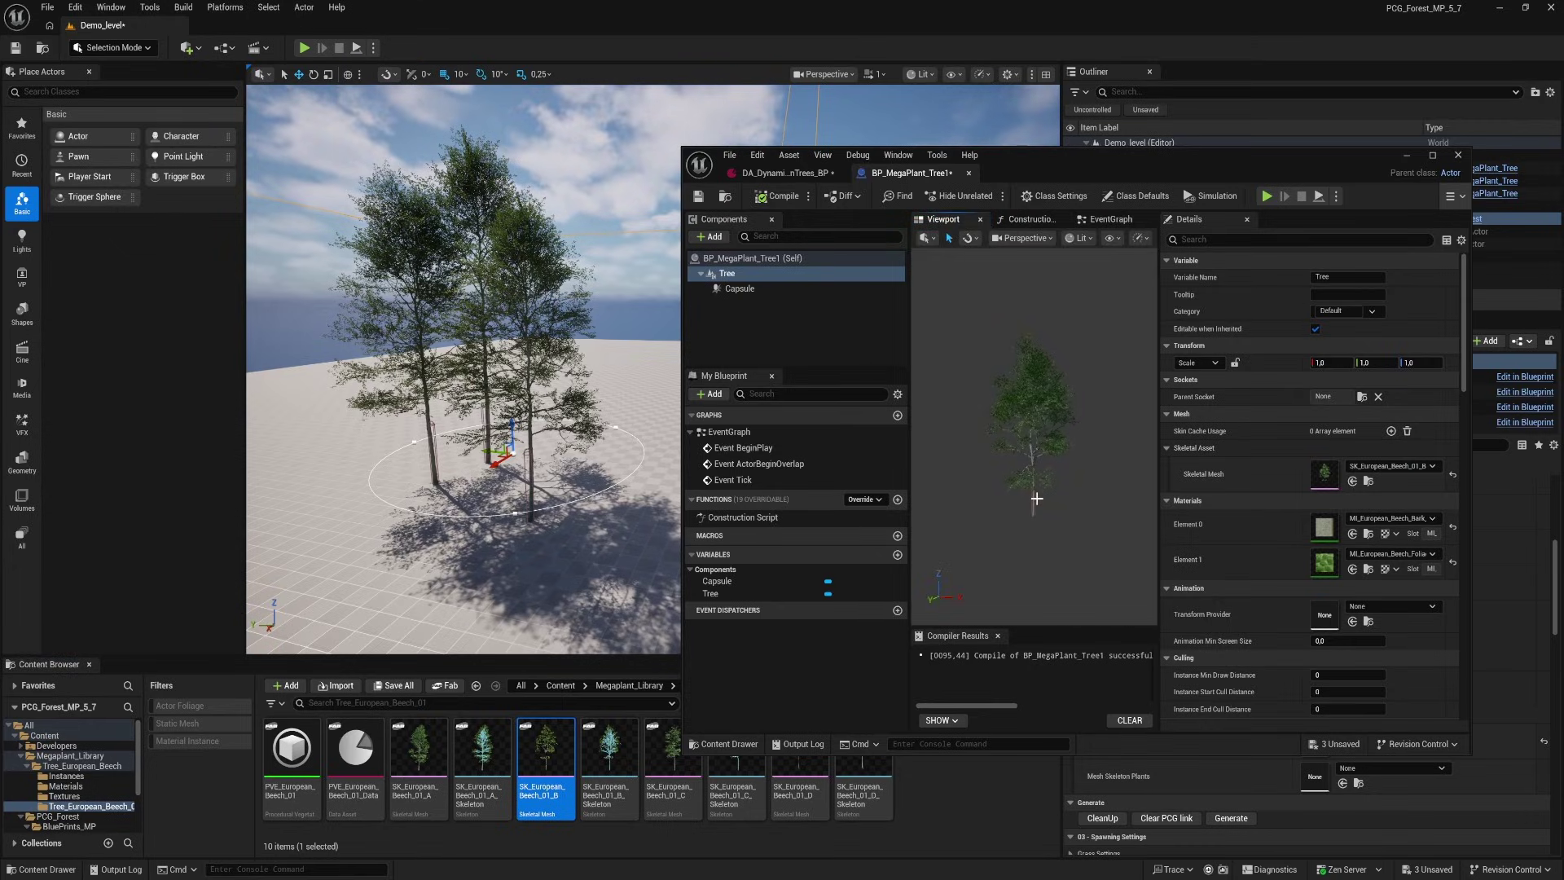
right_drag(1048, 525, 1049, 550)
key(w)
drag(1048, 497, 1048, 493)
click(738, 288)
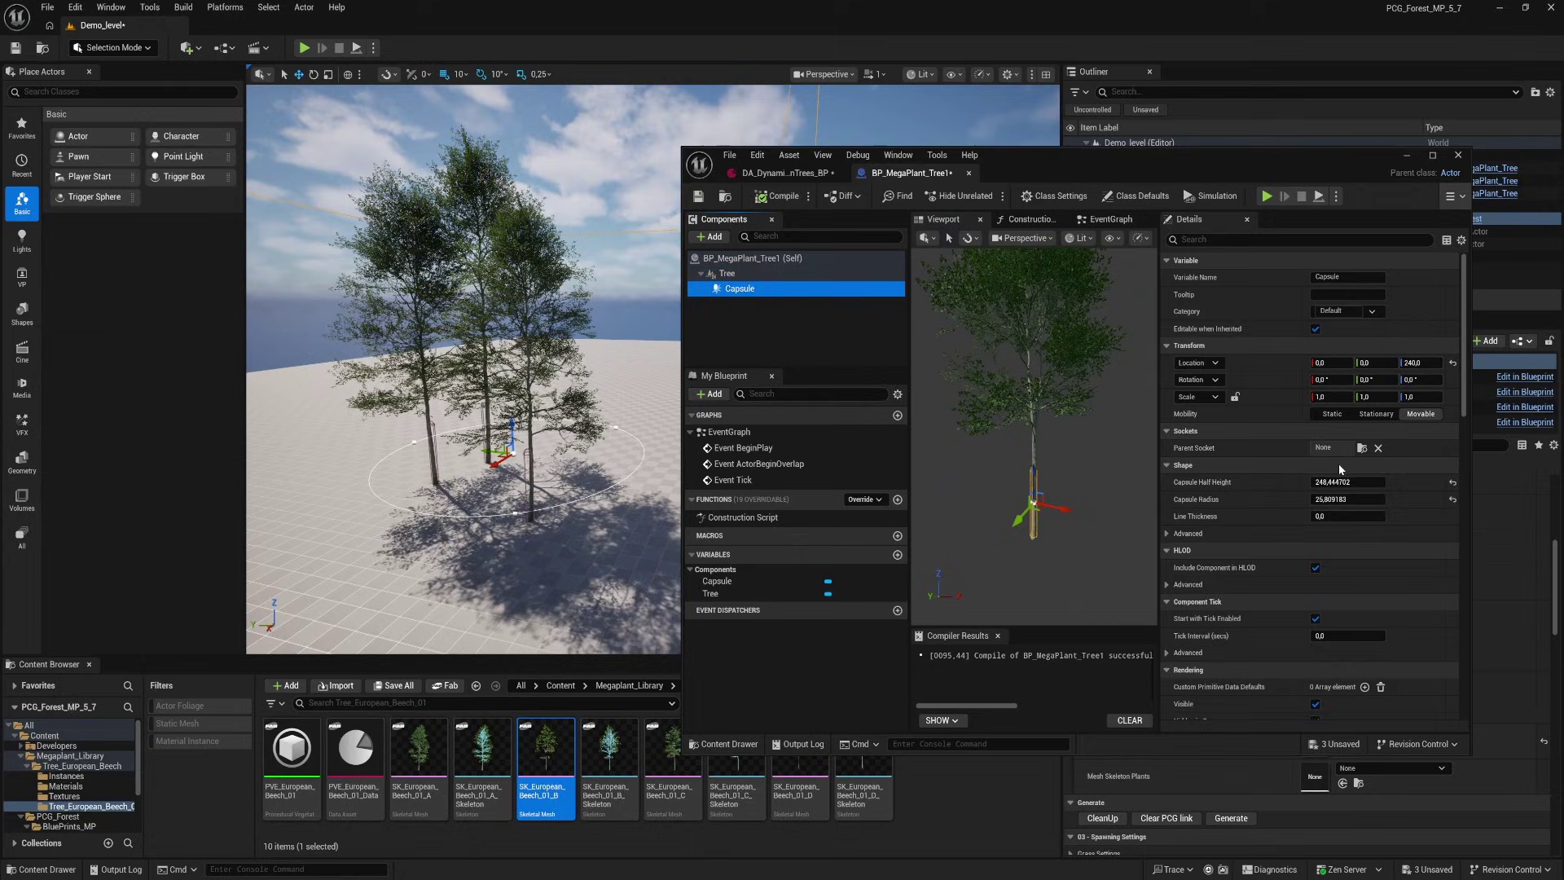
drag(1344, 481, 1353, 482)
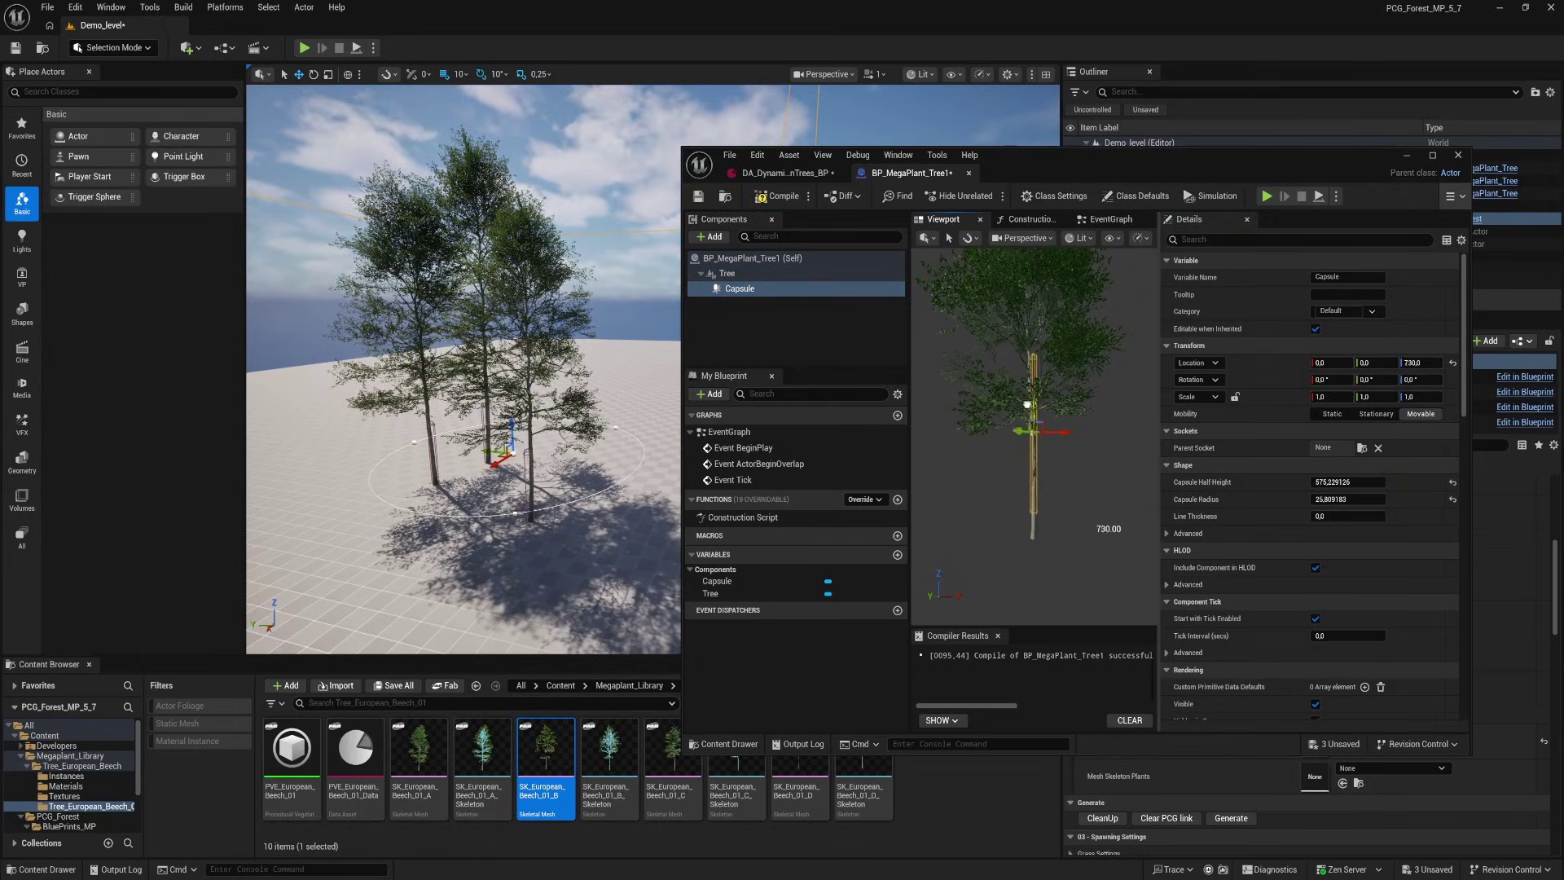
drag(1344, 499, 1355, 499)
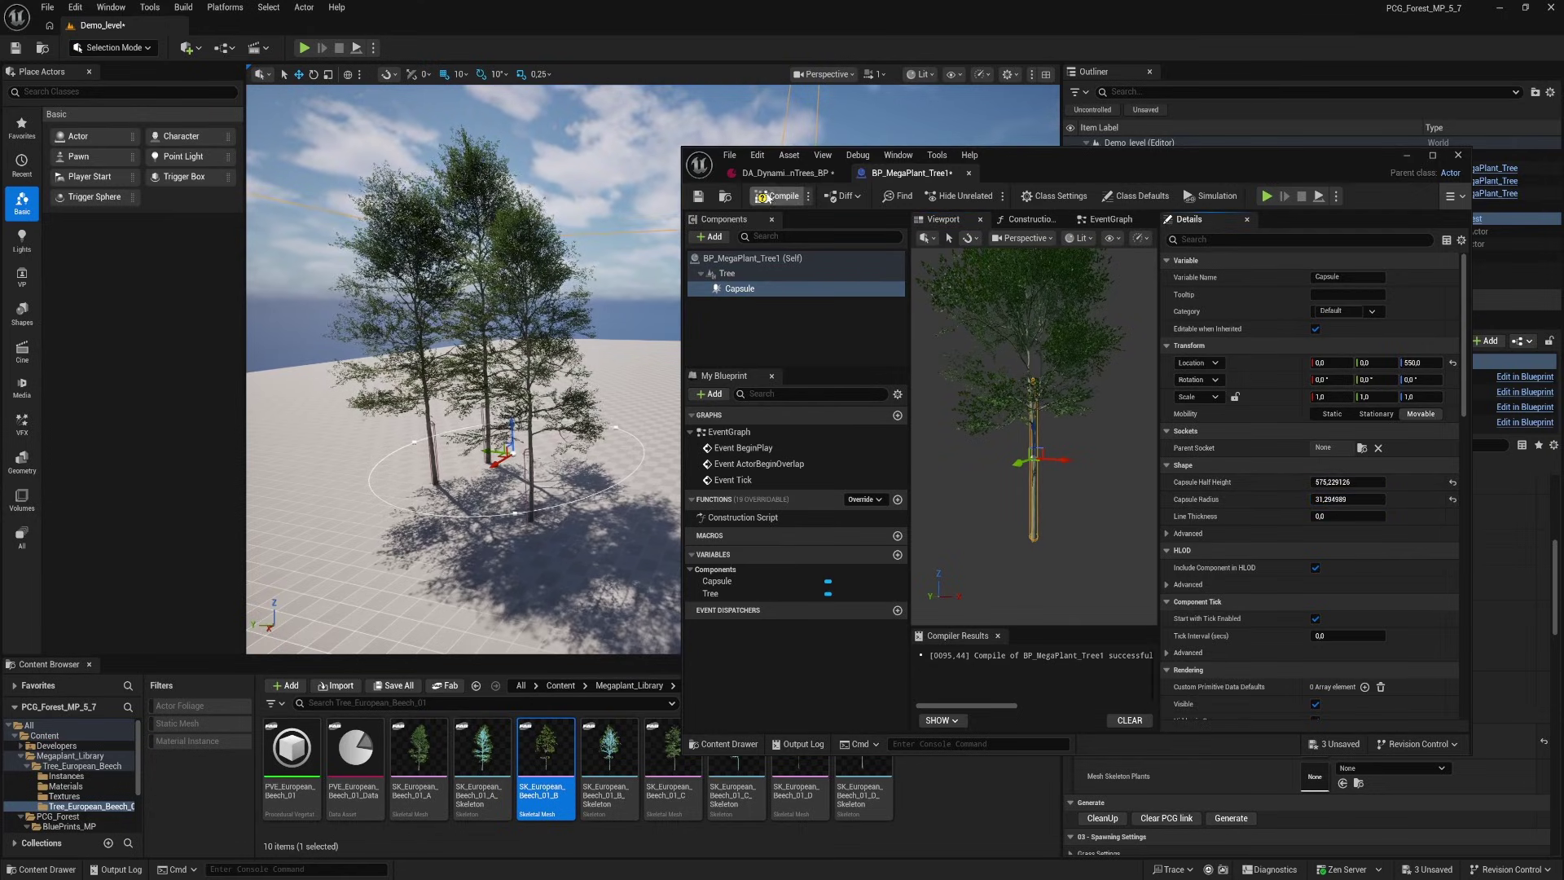
click(698, 198)
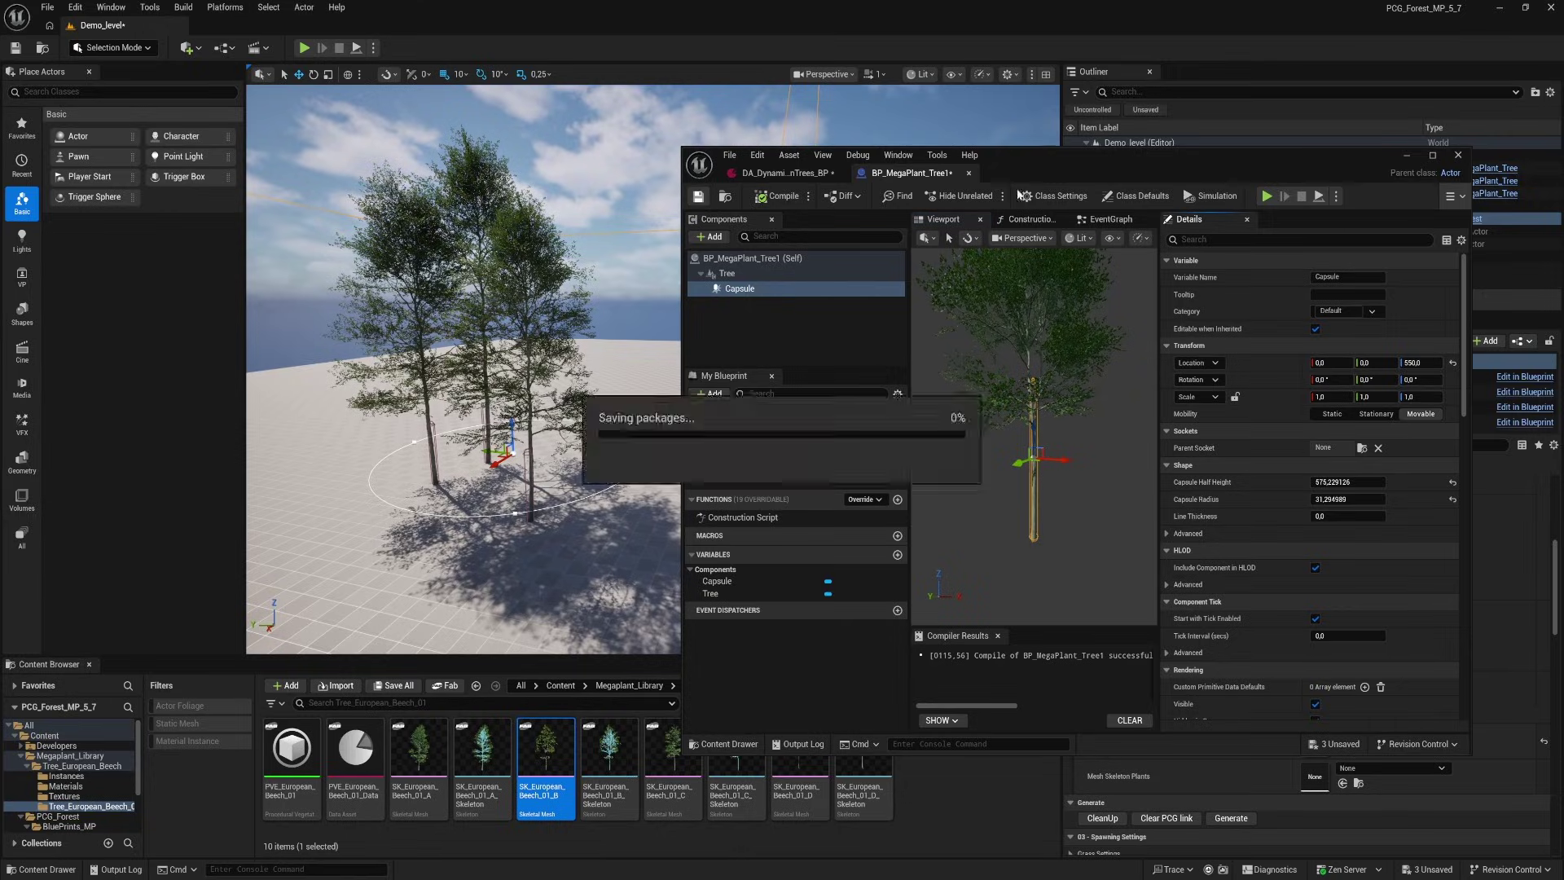
click(970, 174)
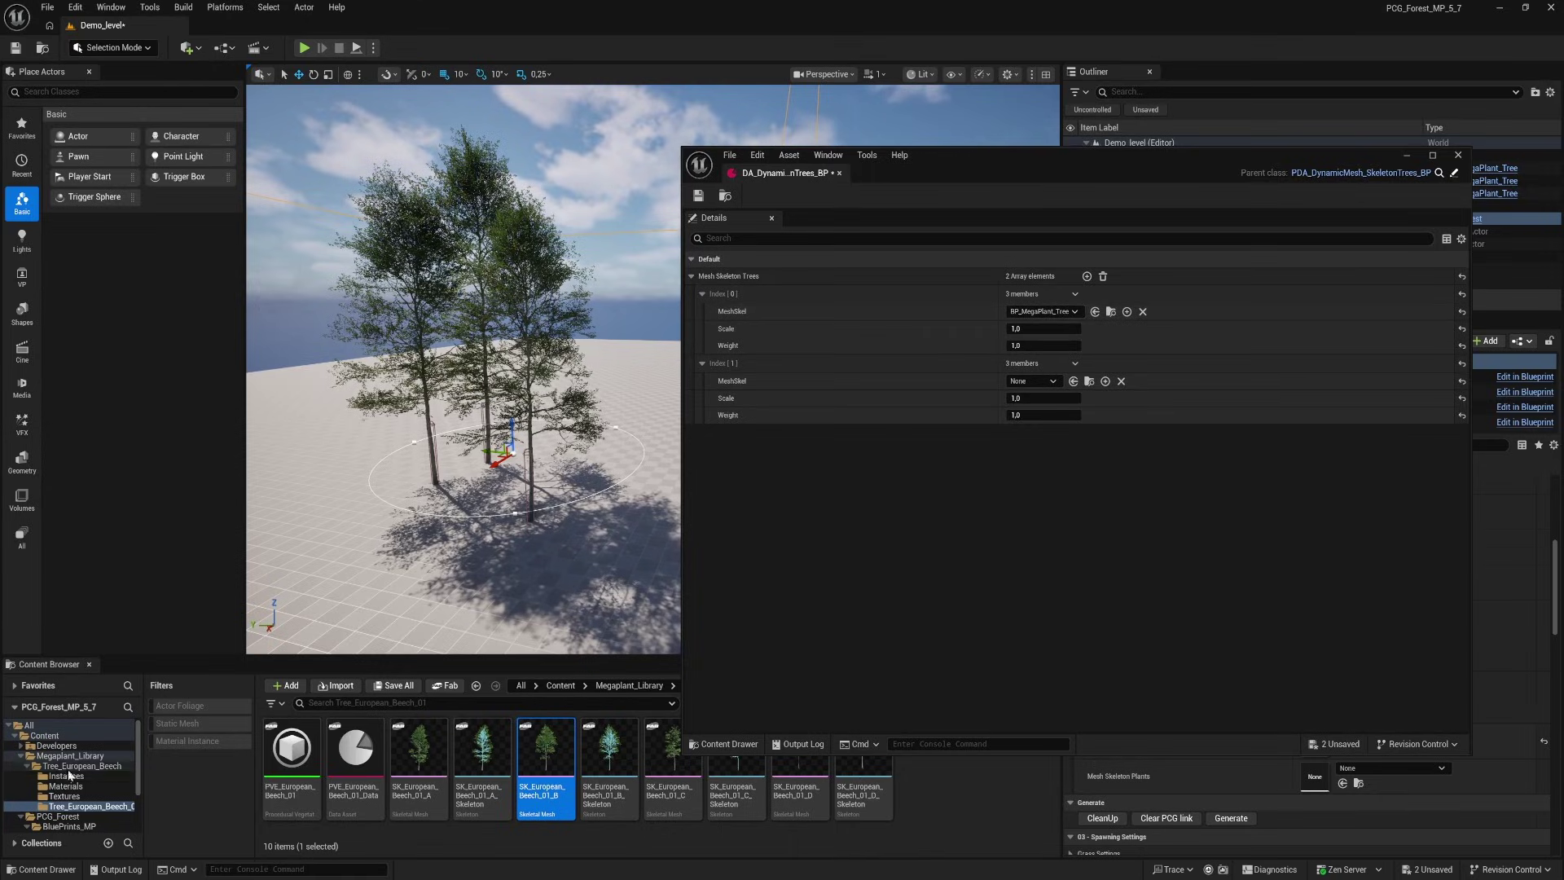
Add a third tree entry and duplicate BP_MegaPlant_Tree1 into BP_MegaPlant_Tree2 and BP_MegaPlant_Tree3
click(21, 756)
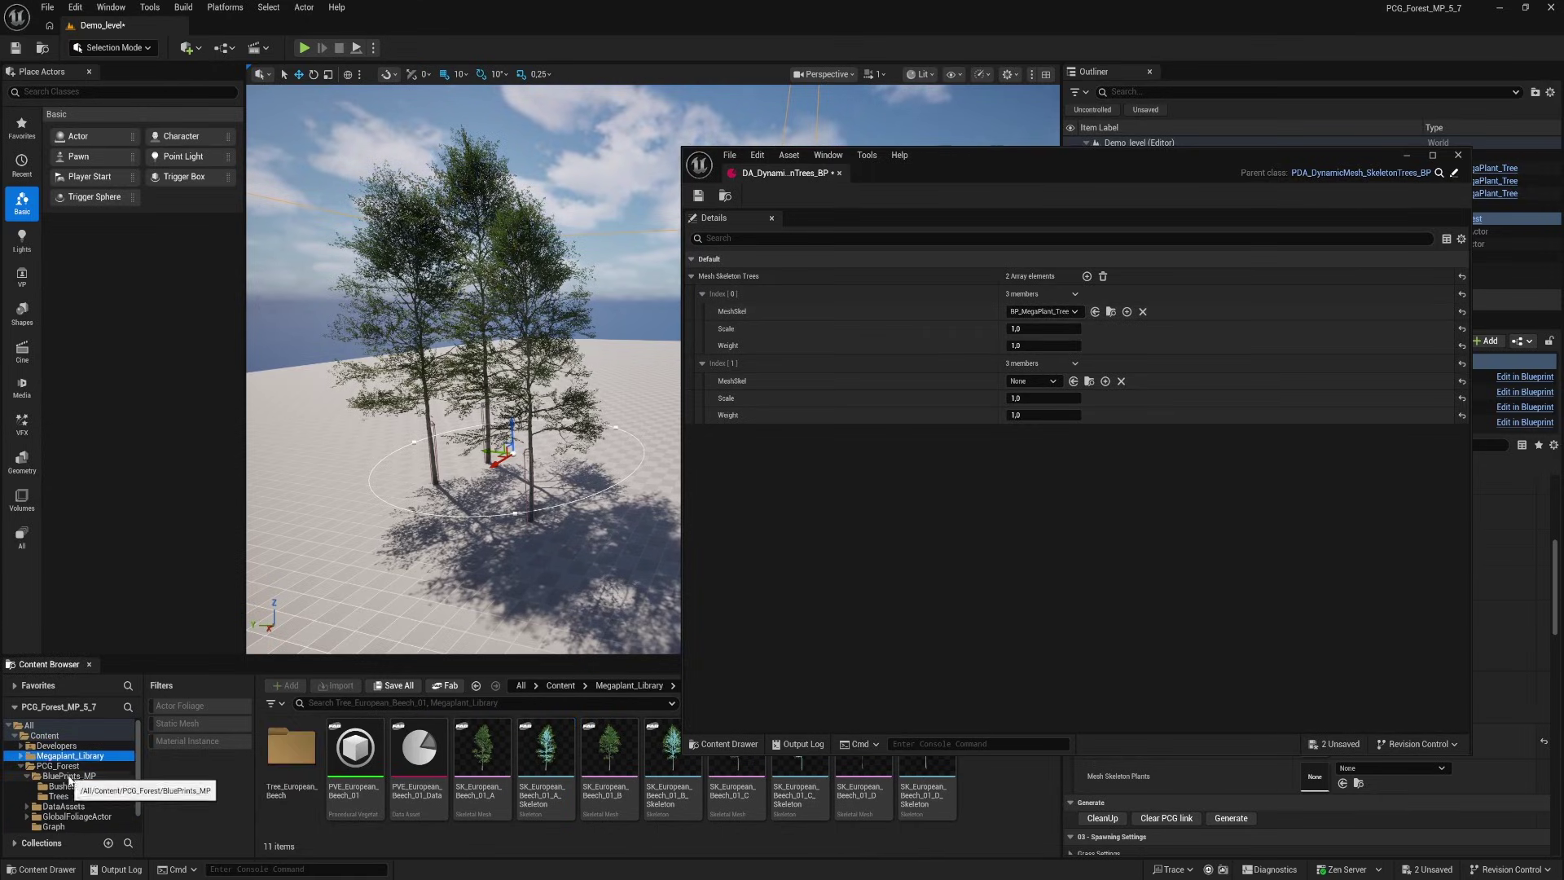
click(59, 796)
click(291, 753)
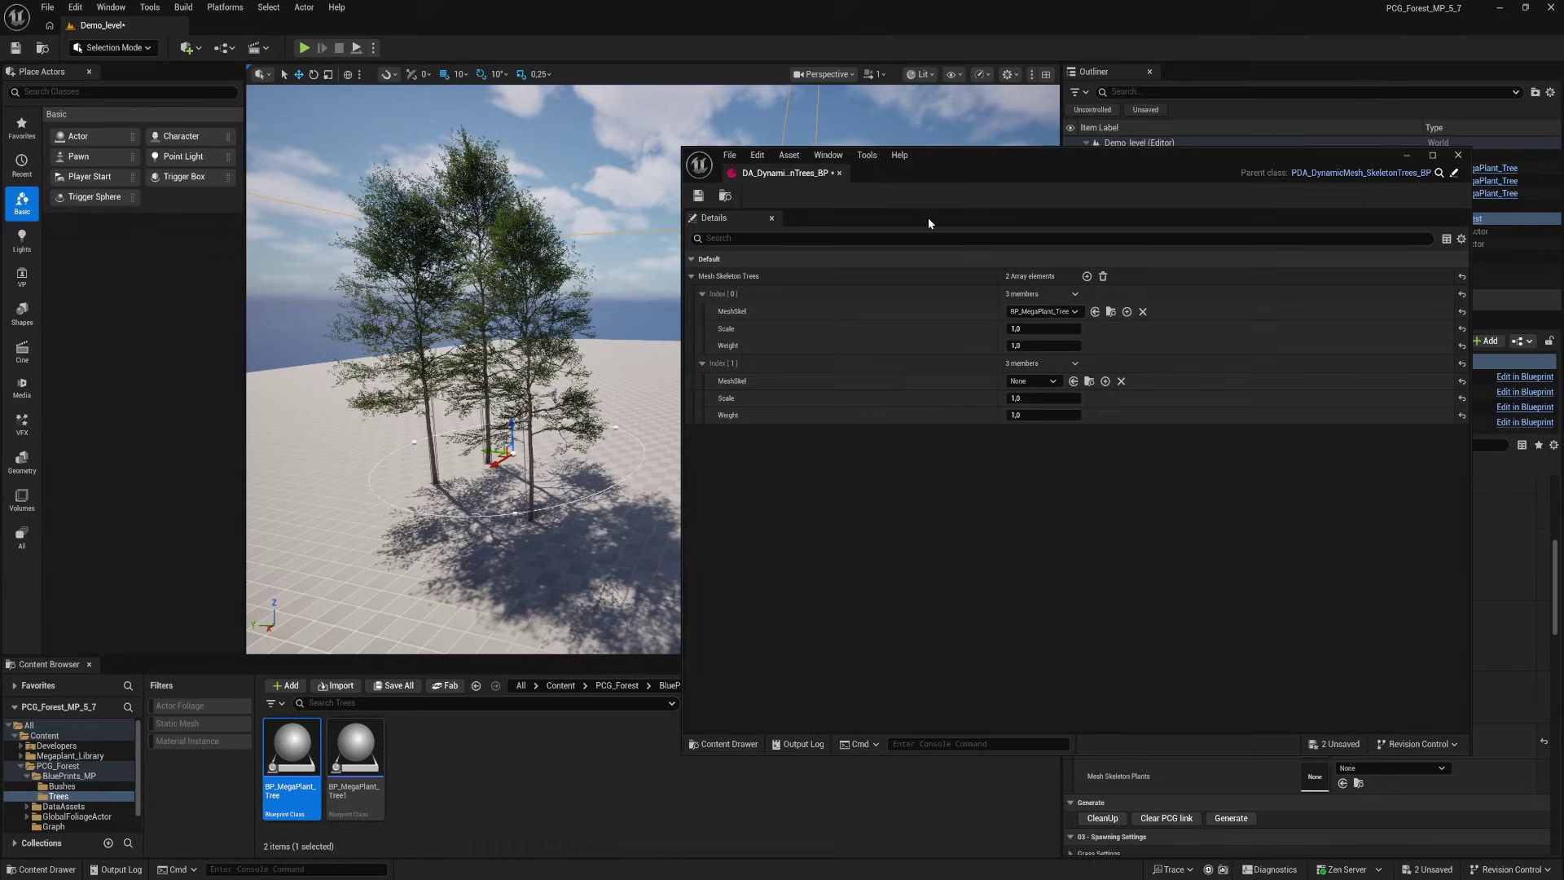
click(1087, 277)
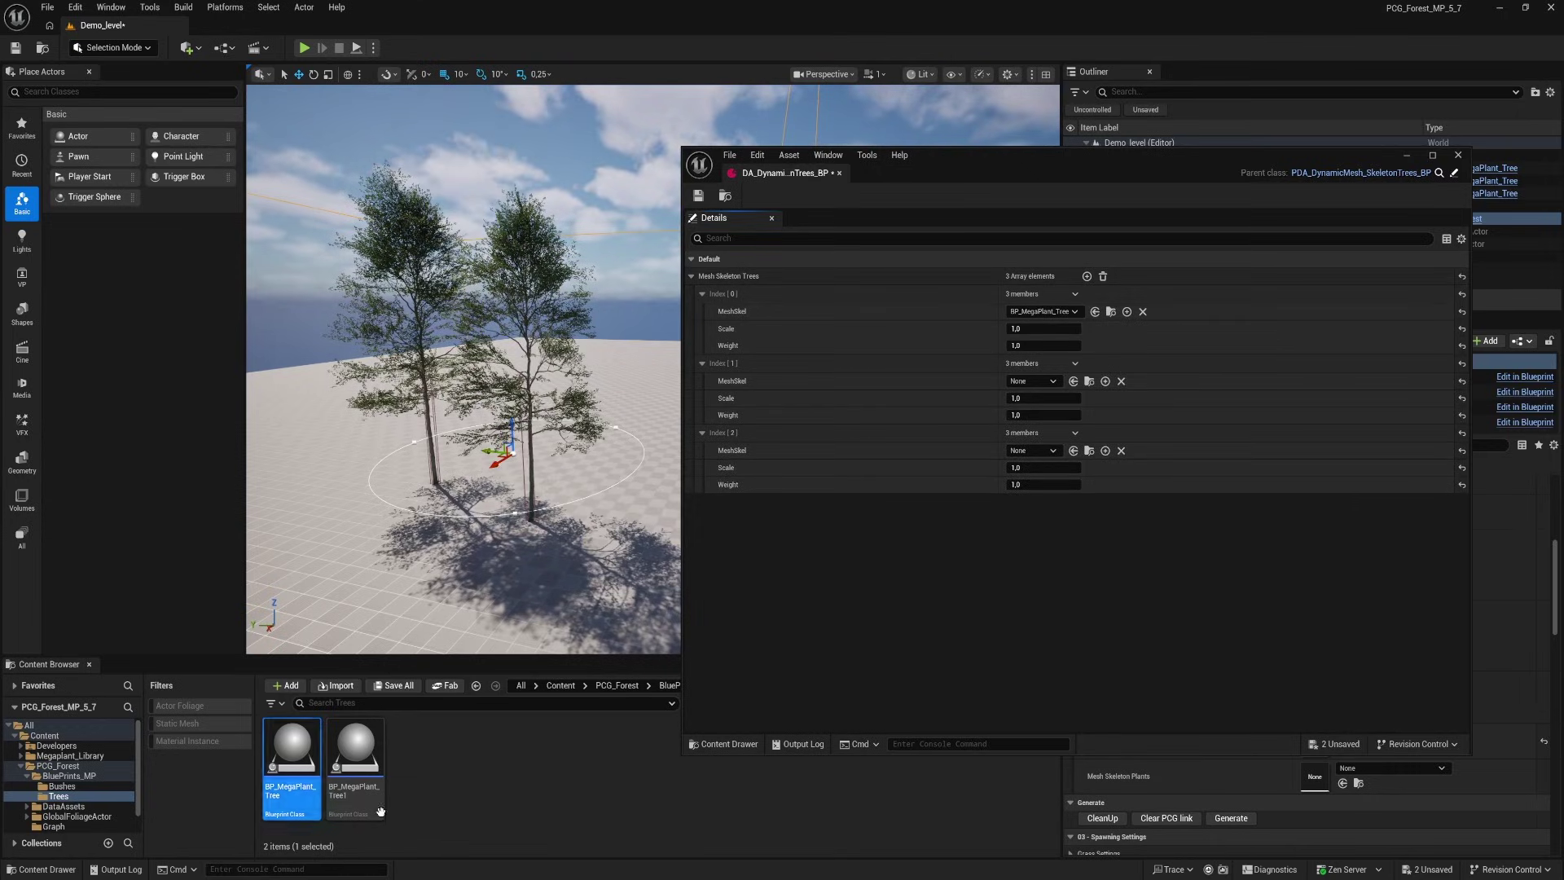
right_click(361, 757)
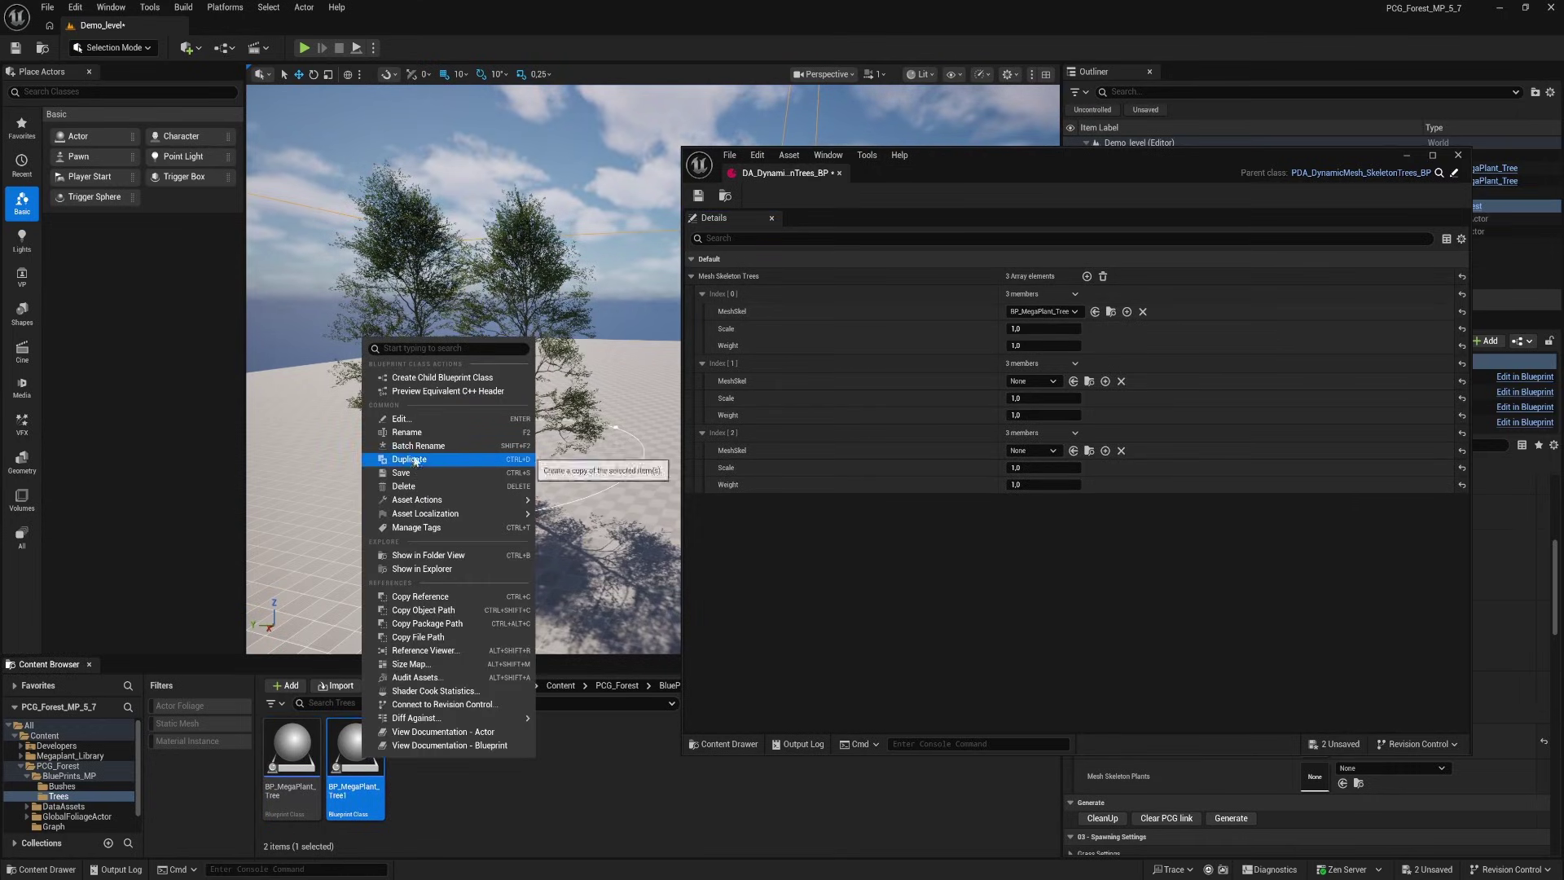
click(415, 465)
right_click(426, 766)
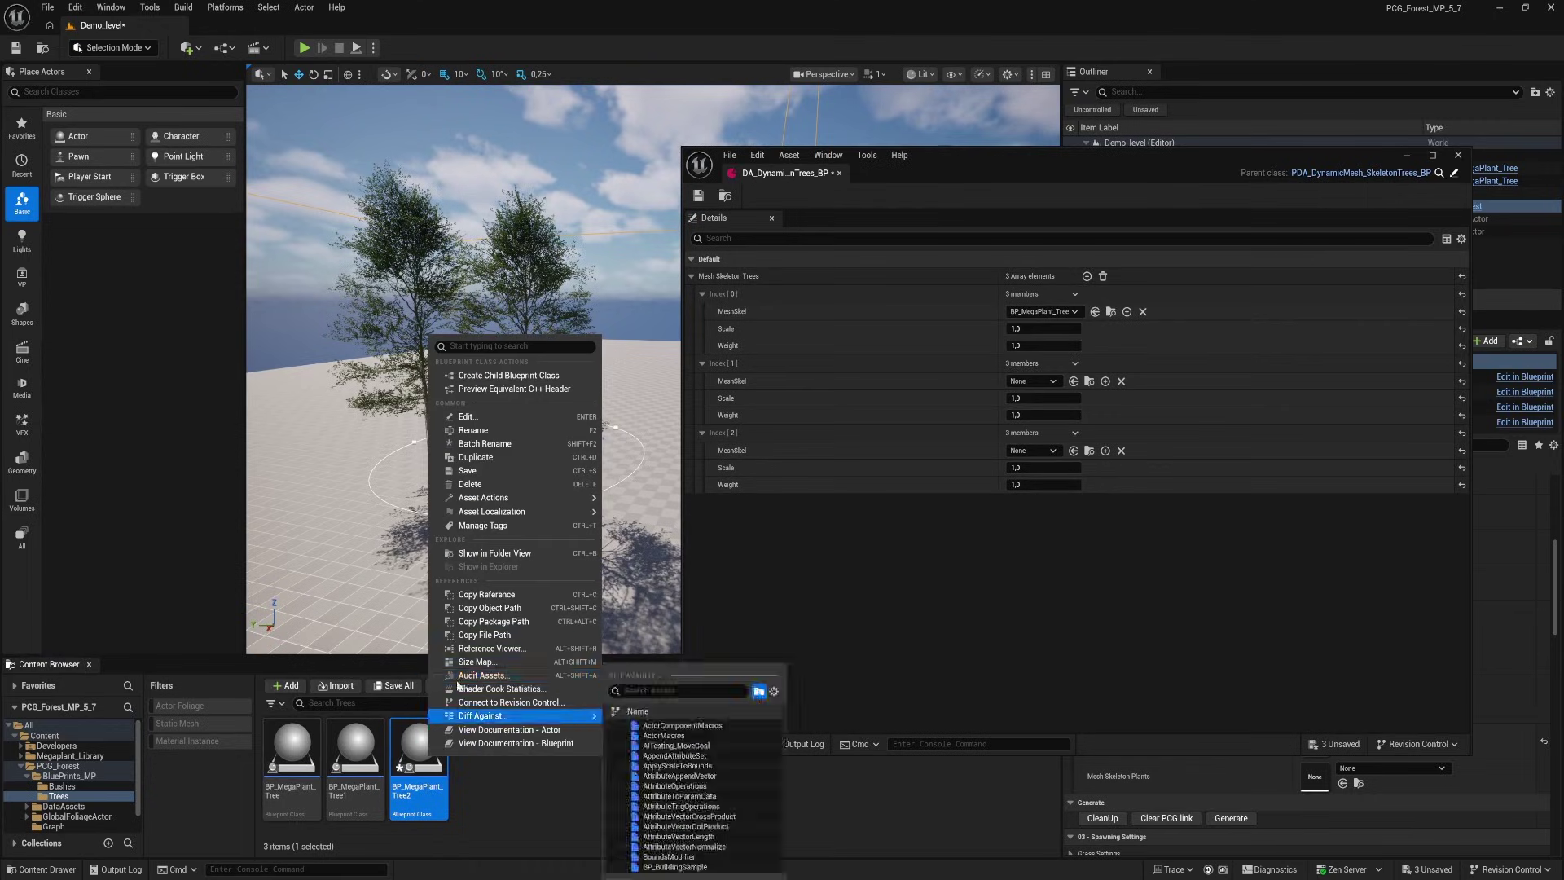
click(489, 464)
key(Return)
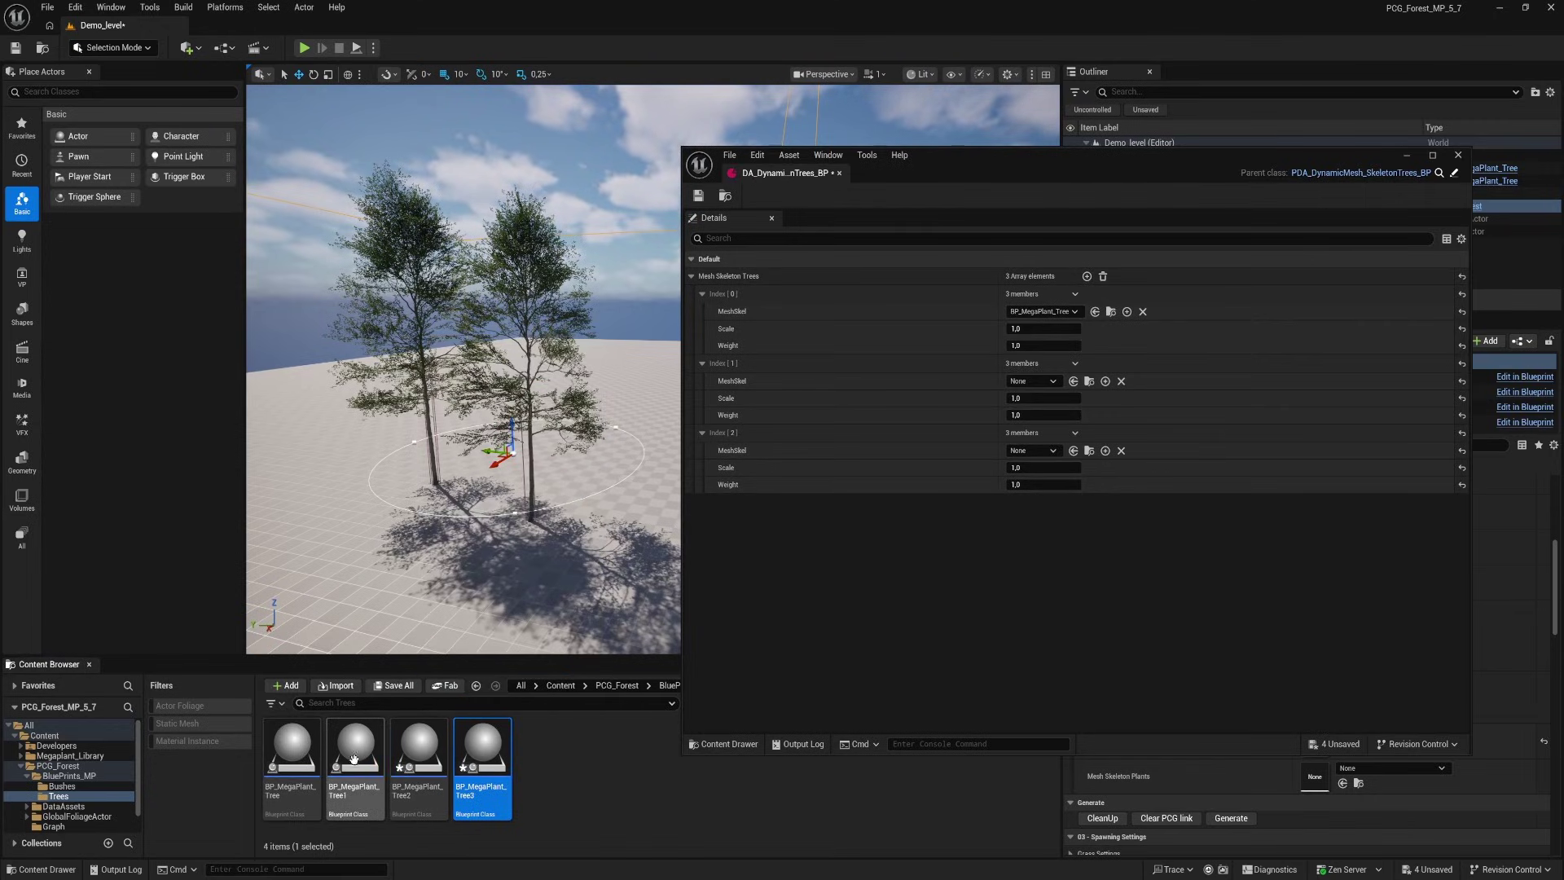
Assign BP_MegaPlant_Tree1 to Index[1] MeshSkel and open BP_MegaPlant_Tree2
drag(352, 757, 1032, 385)
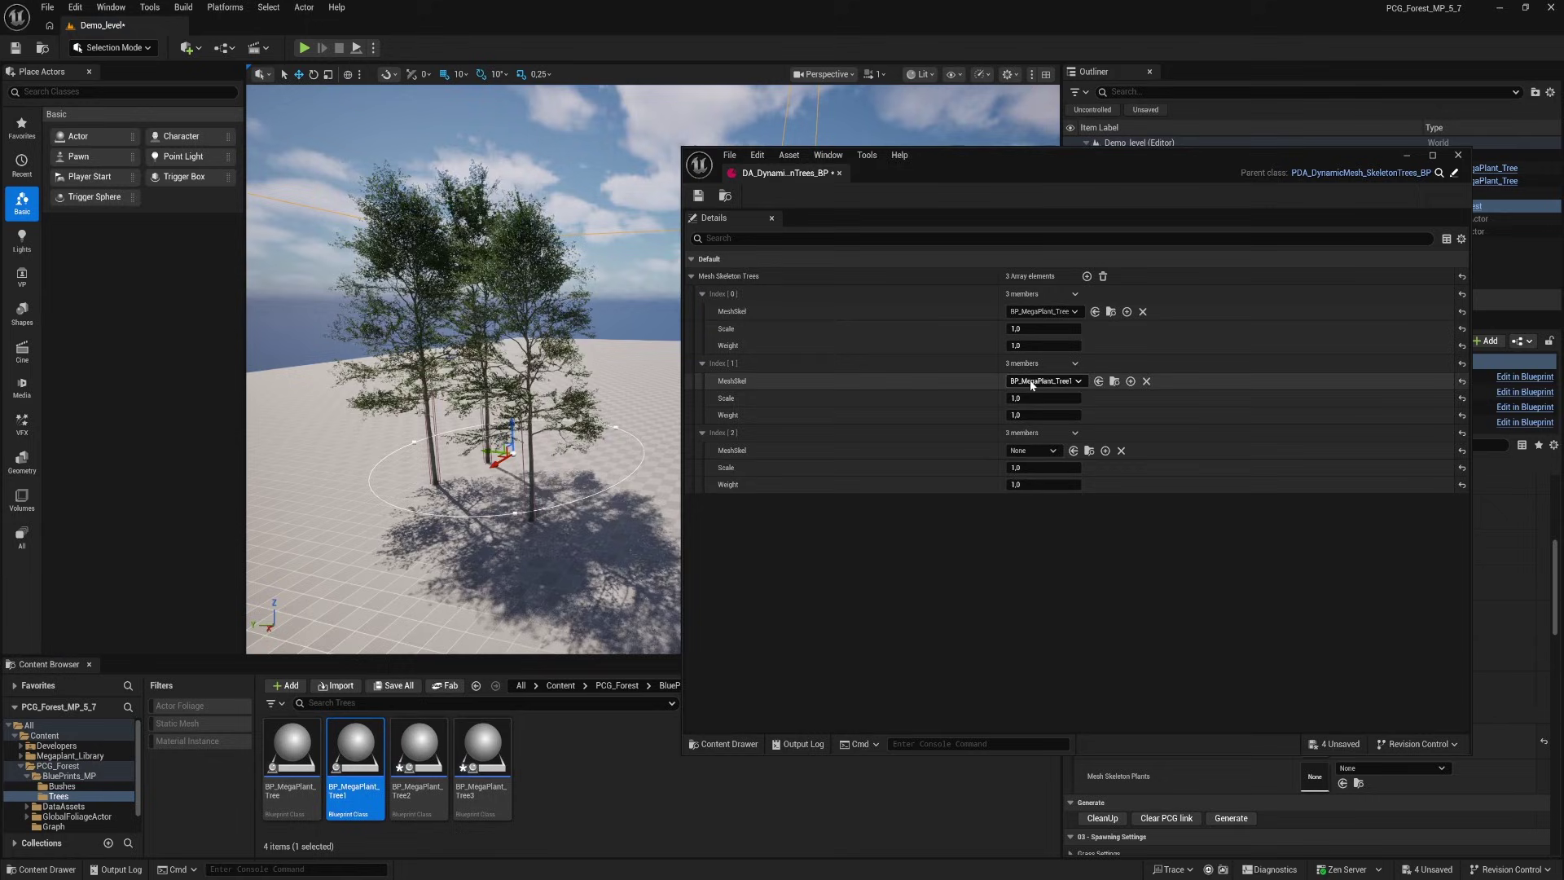
click(426, 751)
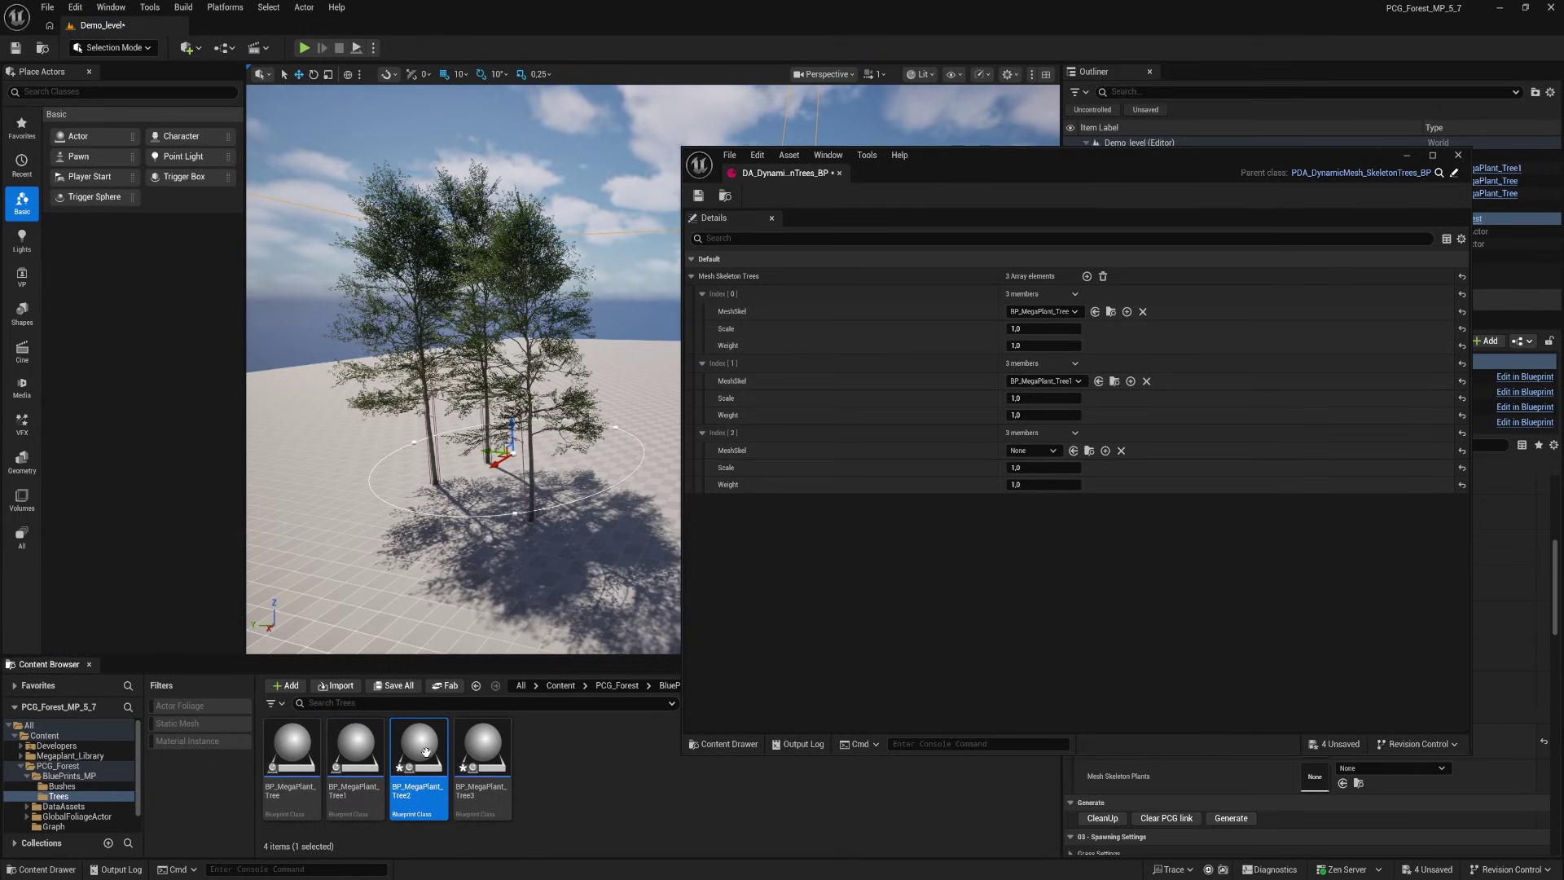
double_click(425, 752)
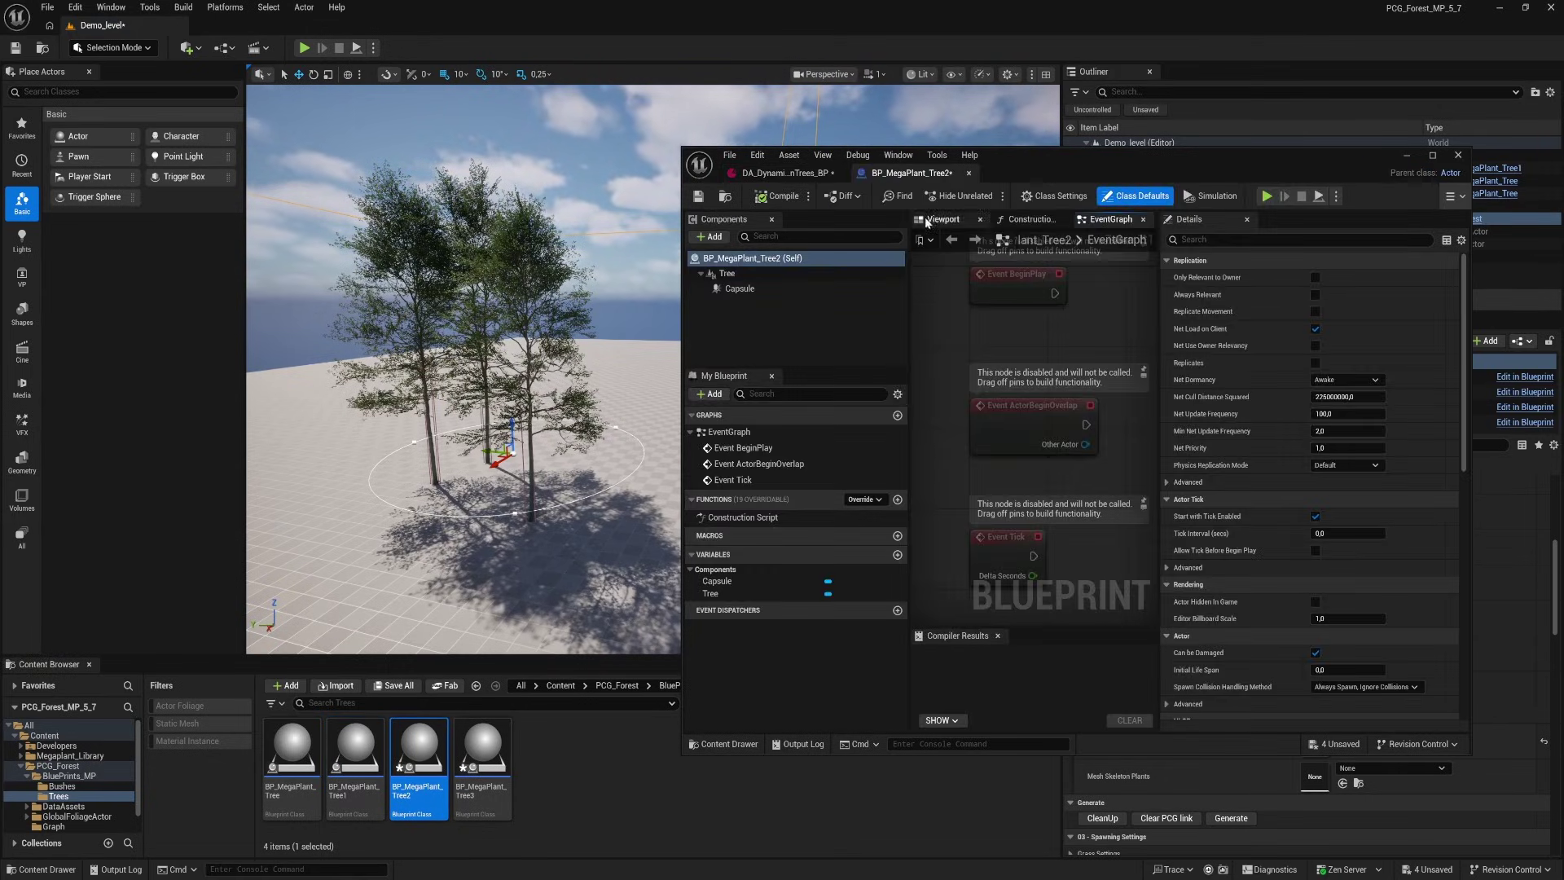
Set BP_MegaPlant_Tree2's tree mesh to SK_European_Beech_01_C, then compile and save
click(727, 273)
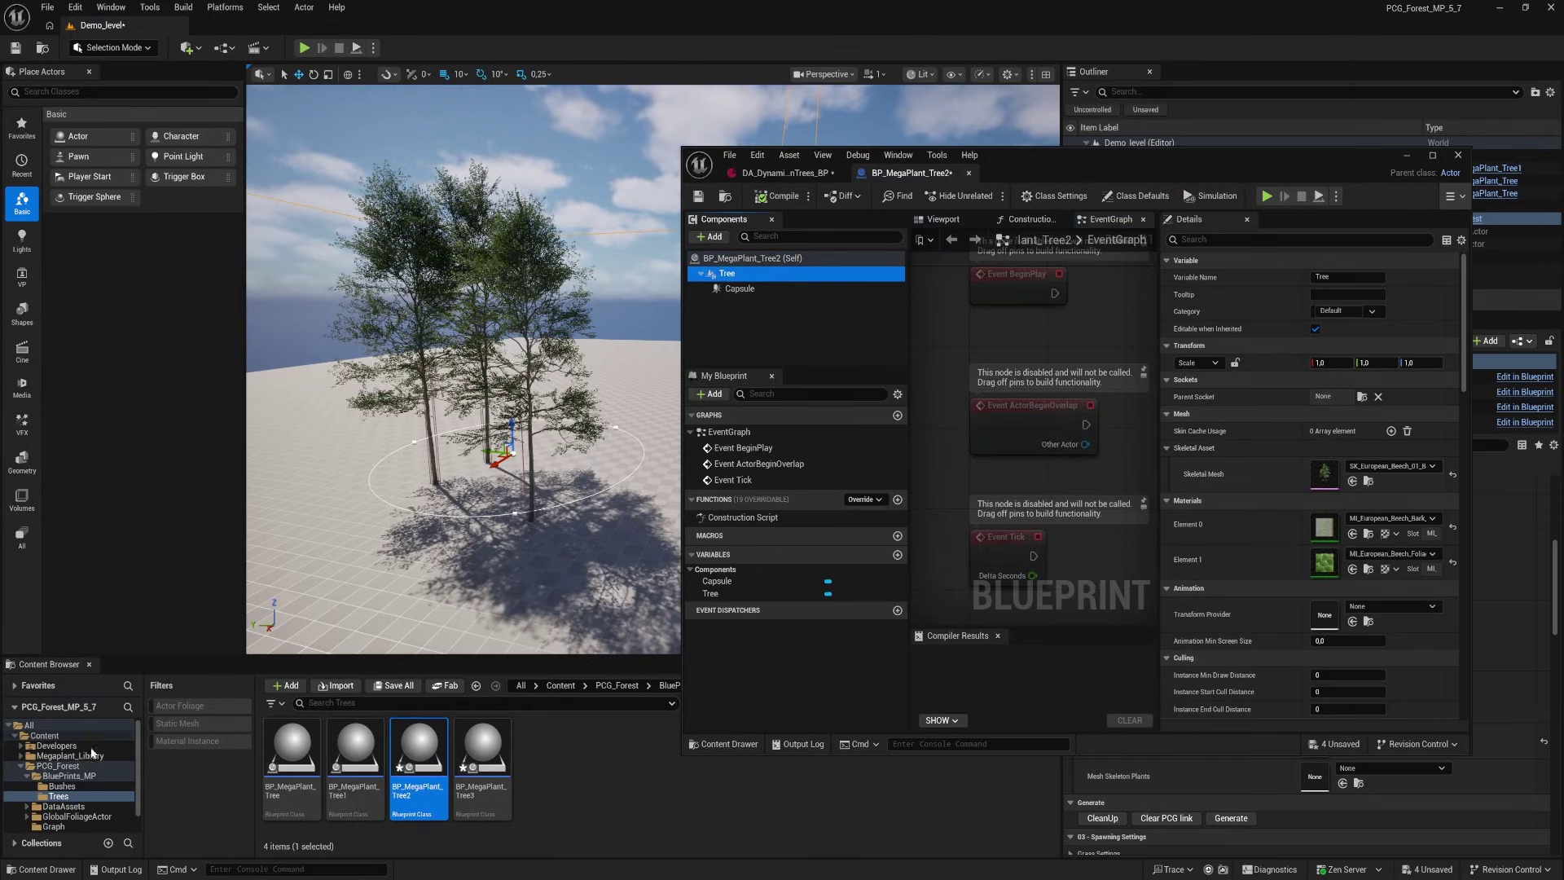
click(65, 755)
click(20, 756)
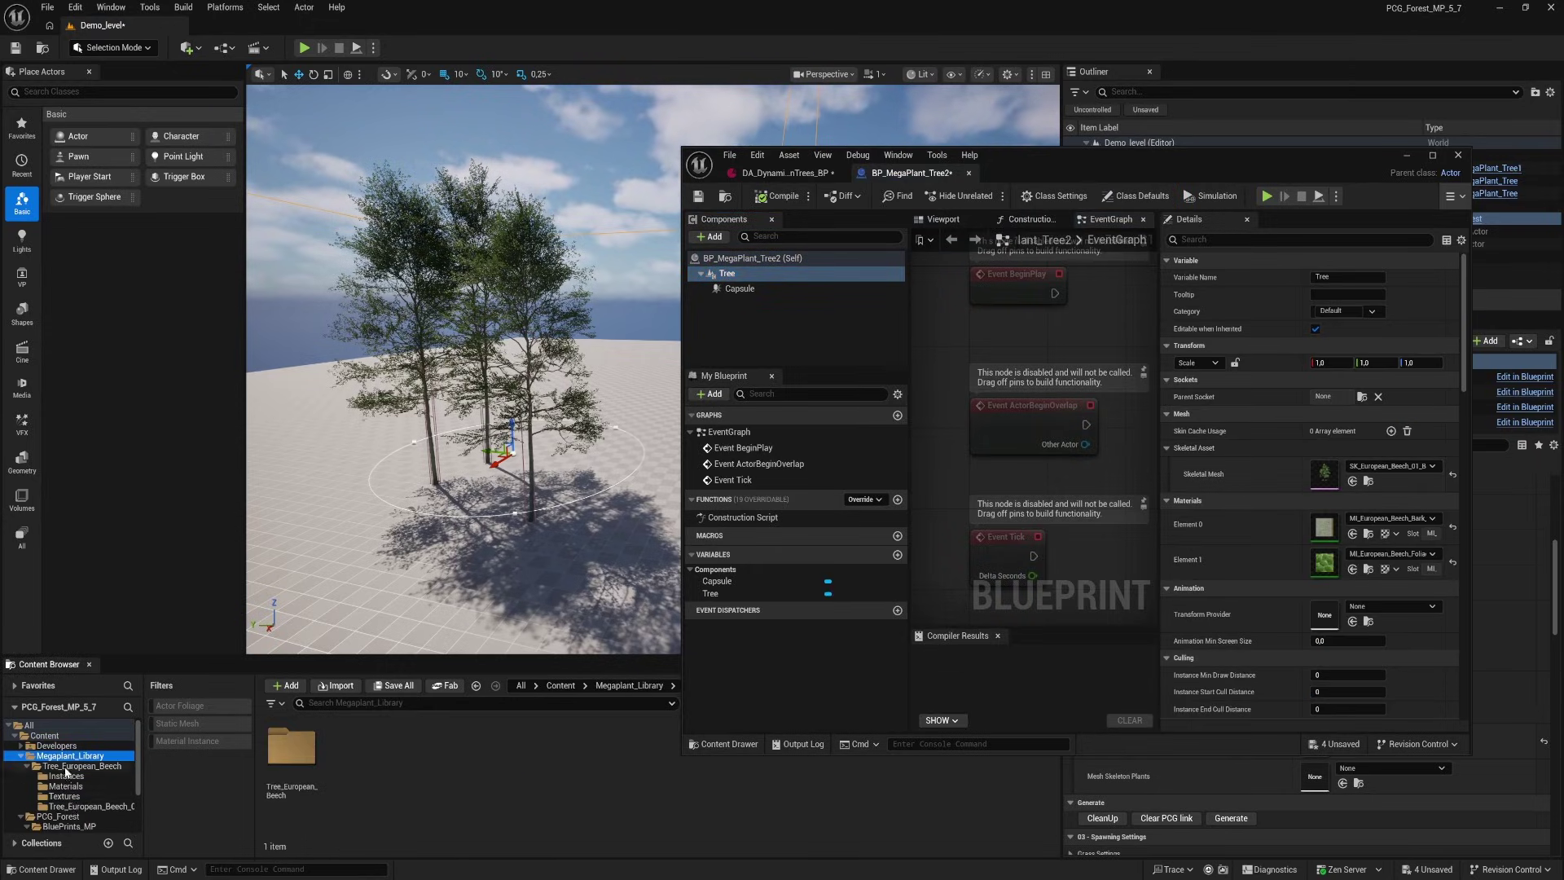
click(79, 808)
drag(663, 773, 1324, 480)
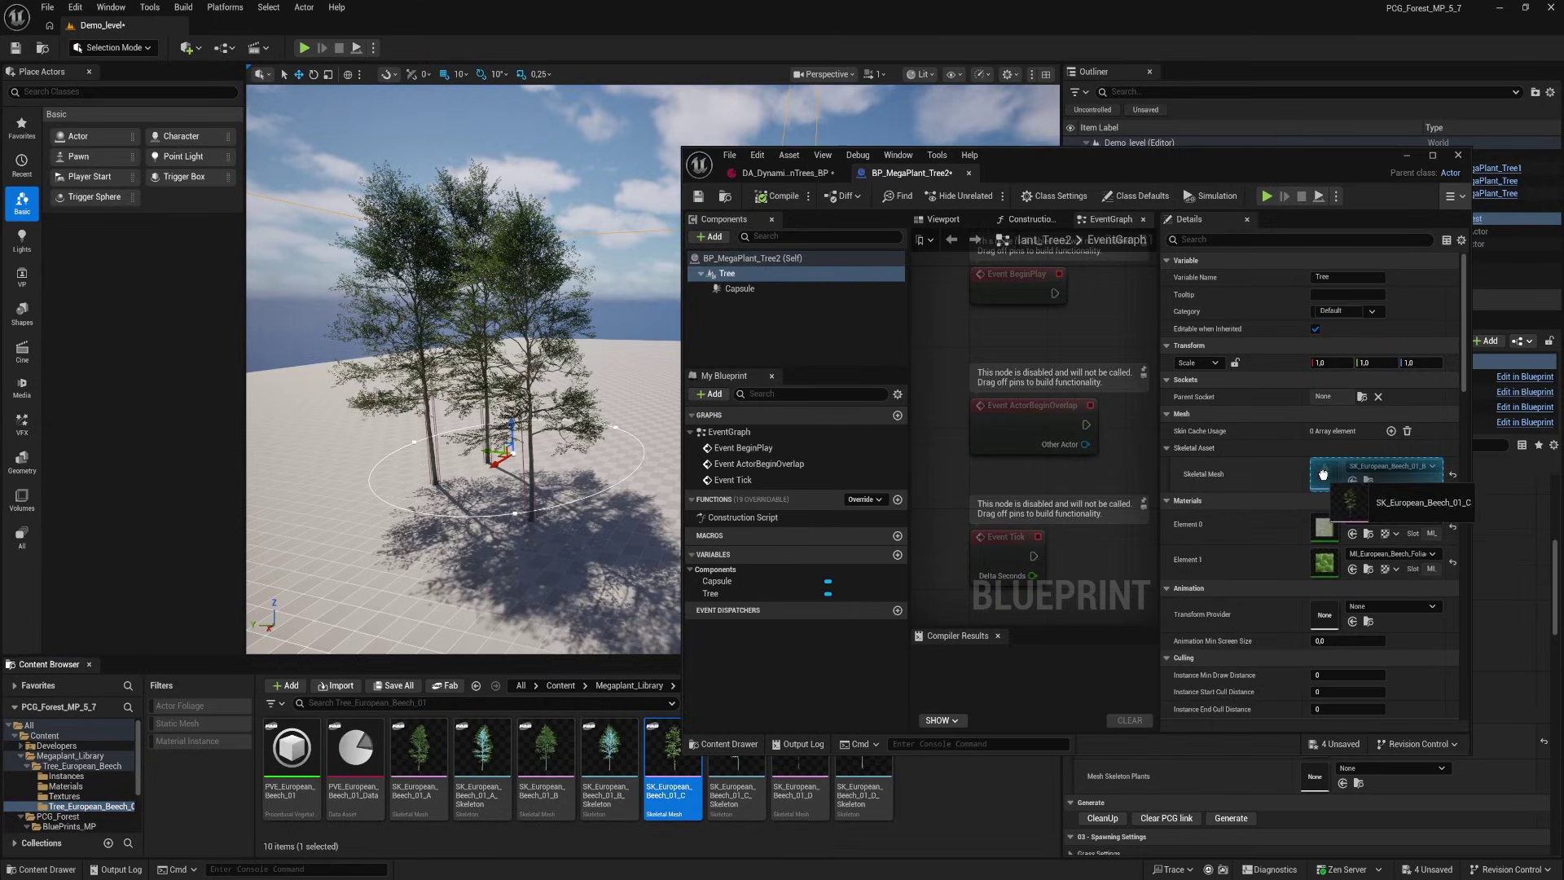
click(778, 199)
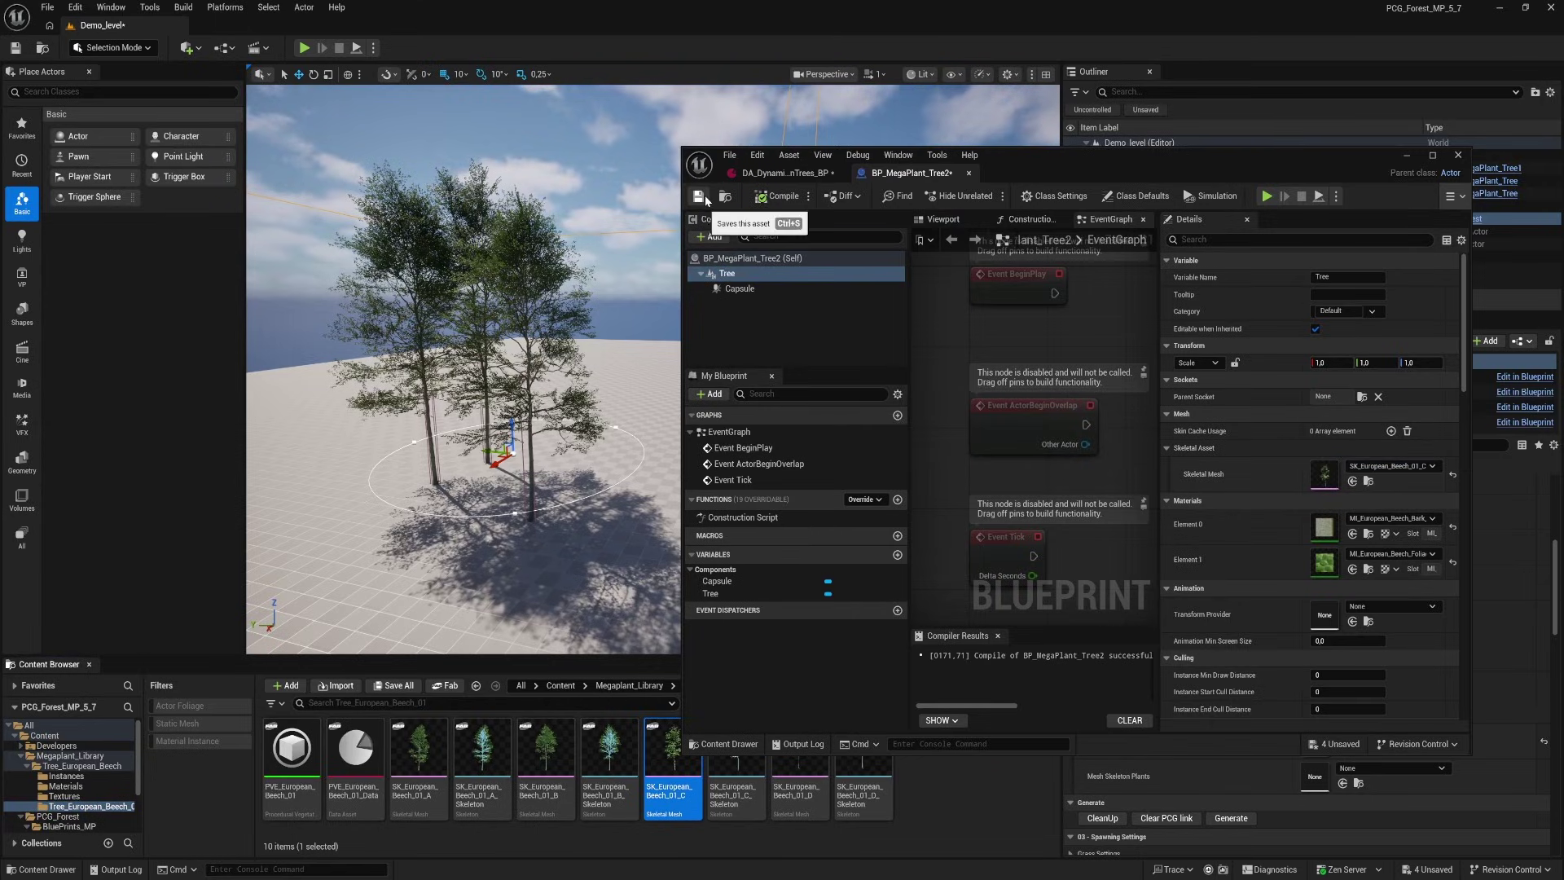
click(700, 197)
Shrink the capsule to half height 227.21 at Z 220, recompile, save and close
click(763, 289)
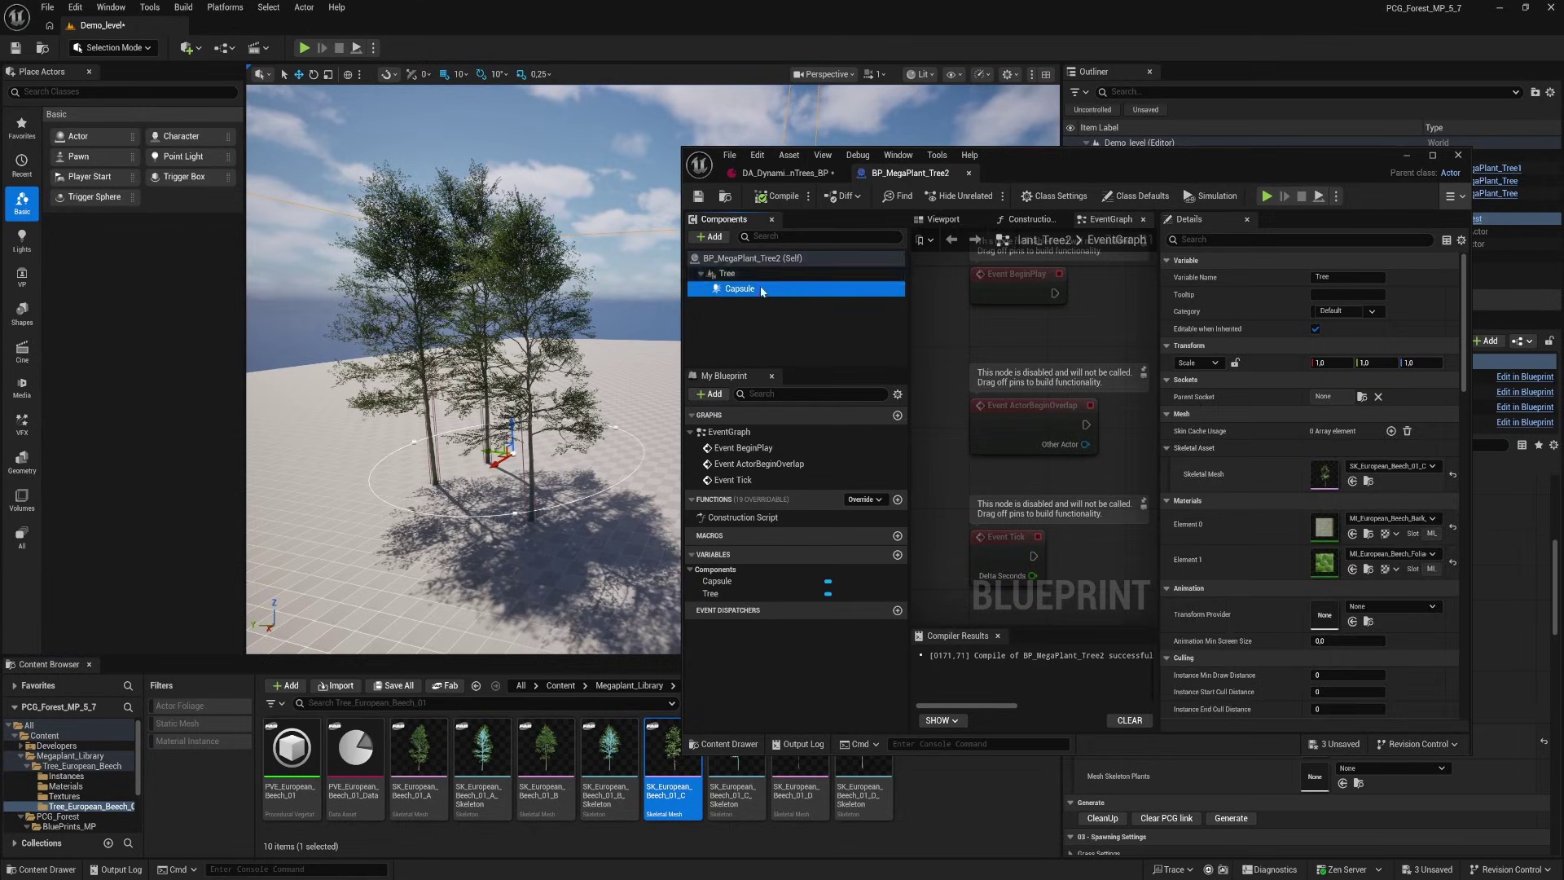
click(942, 222)
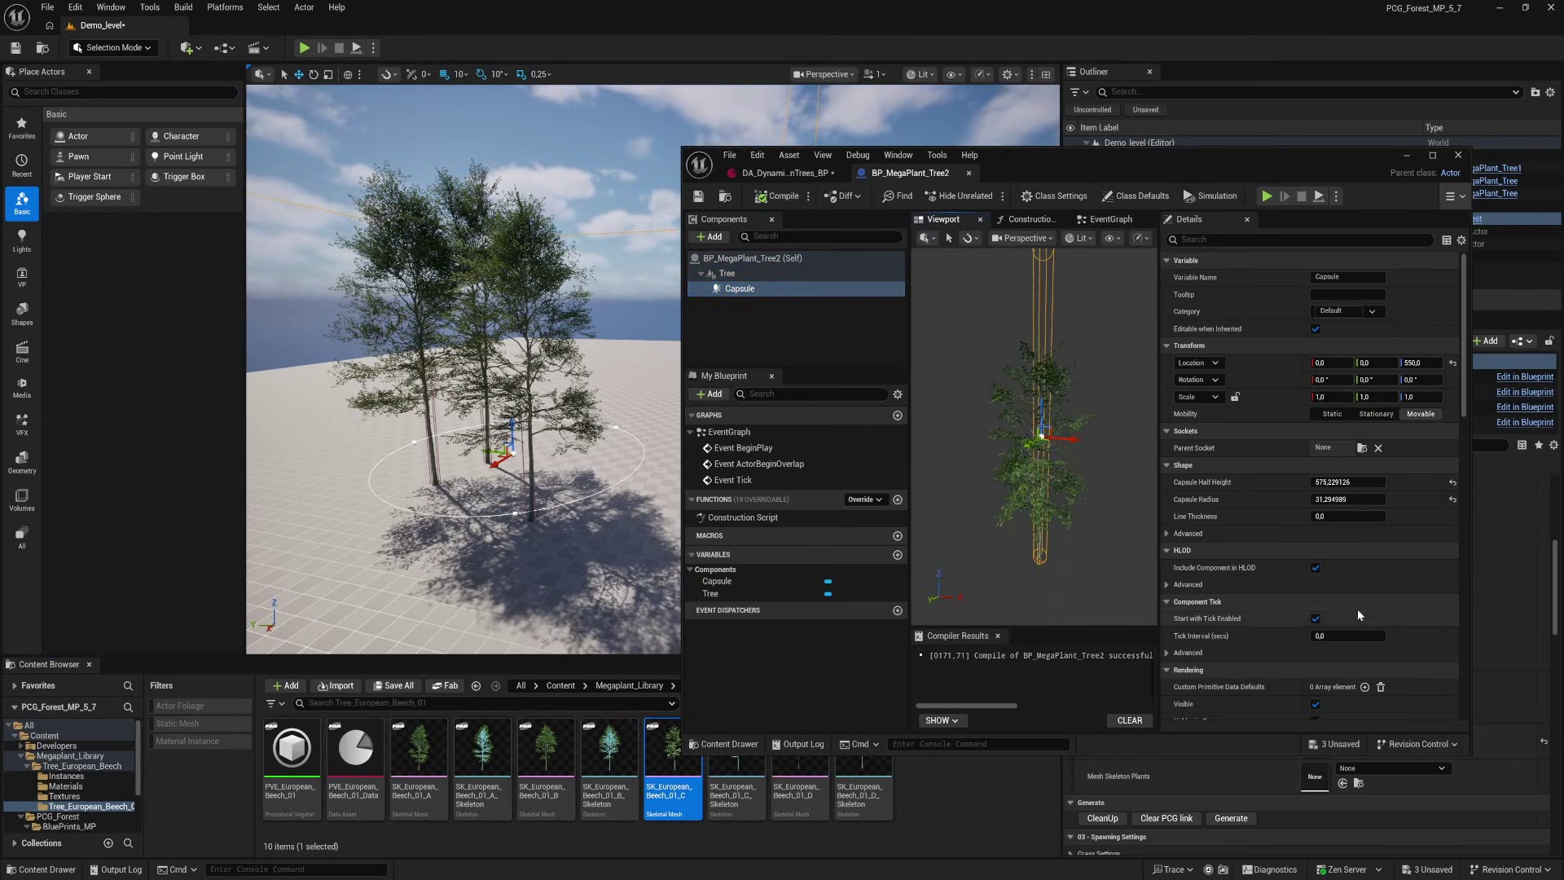
drag(1336, 482, 1303, 482)
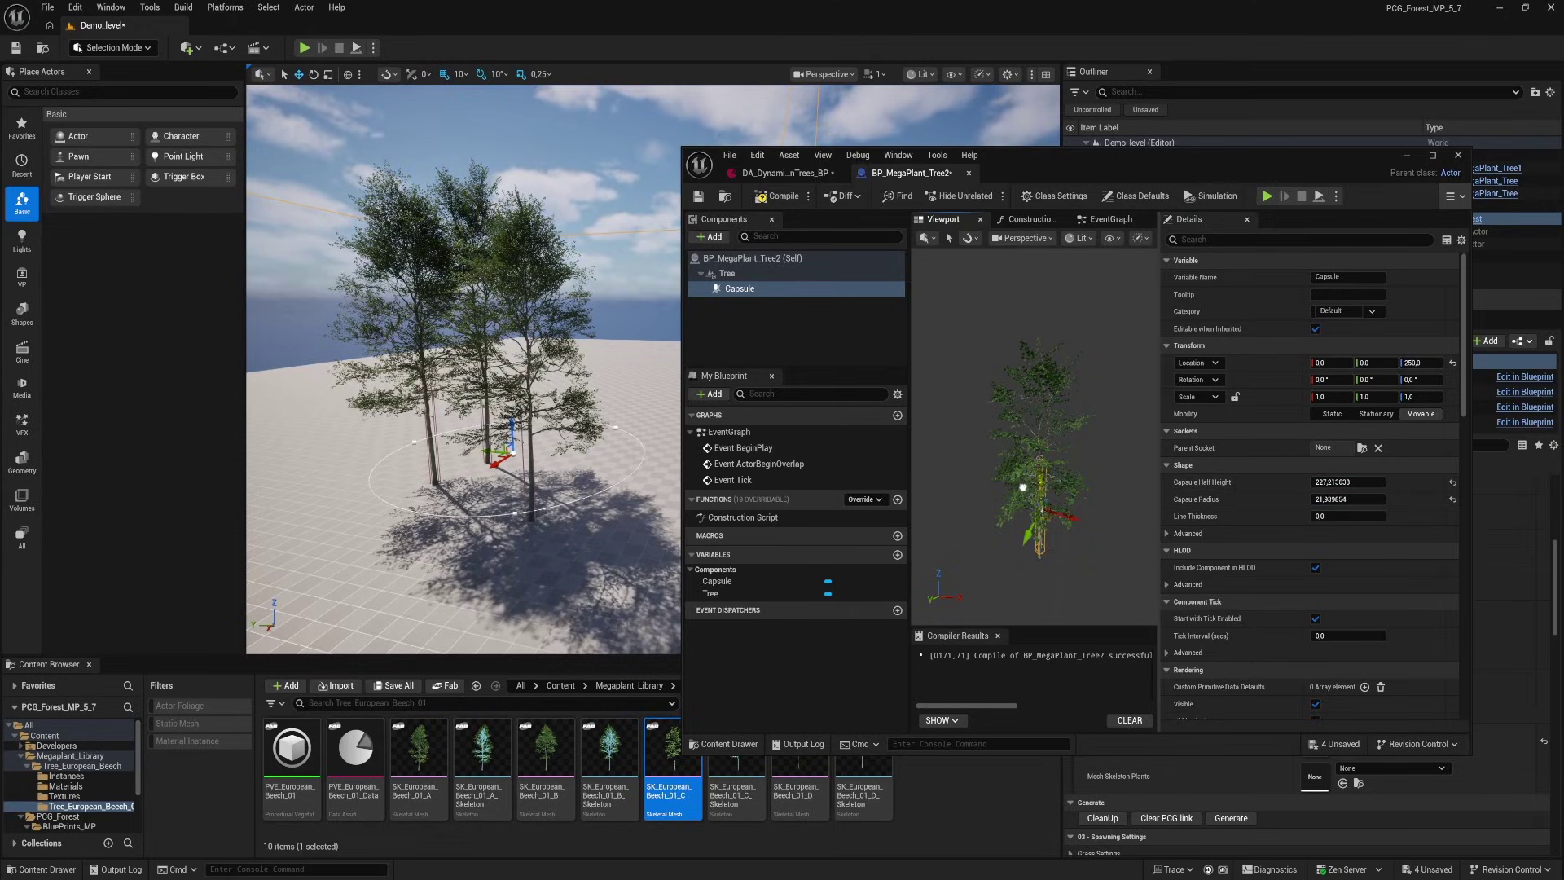
click(778, 198)
click(698, 197)
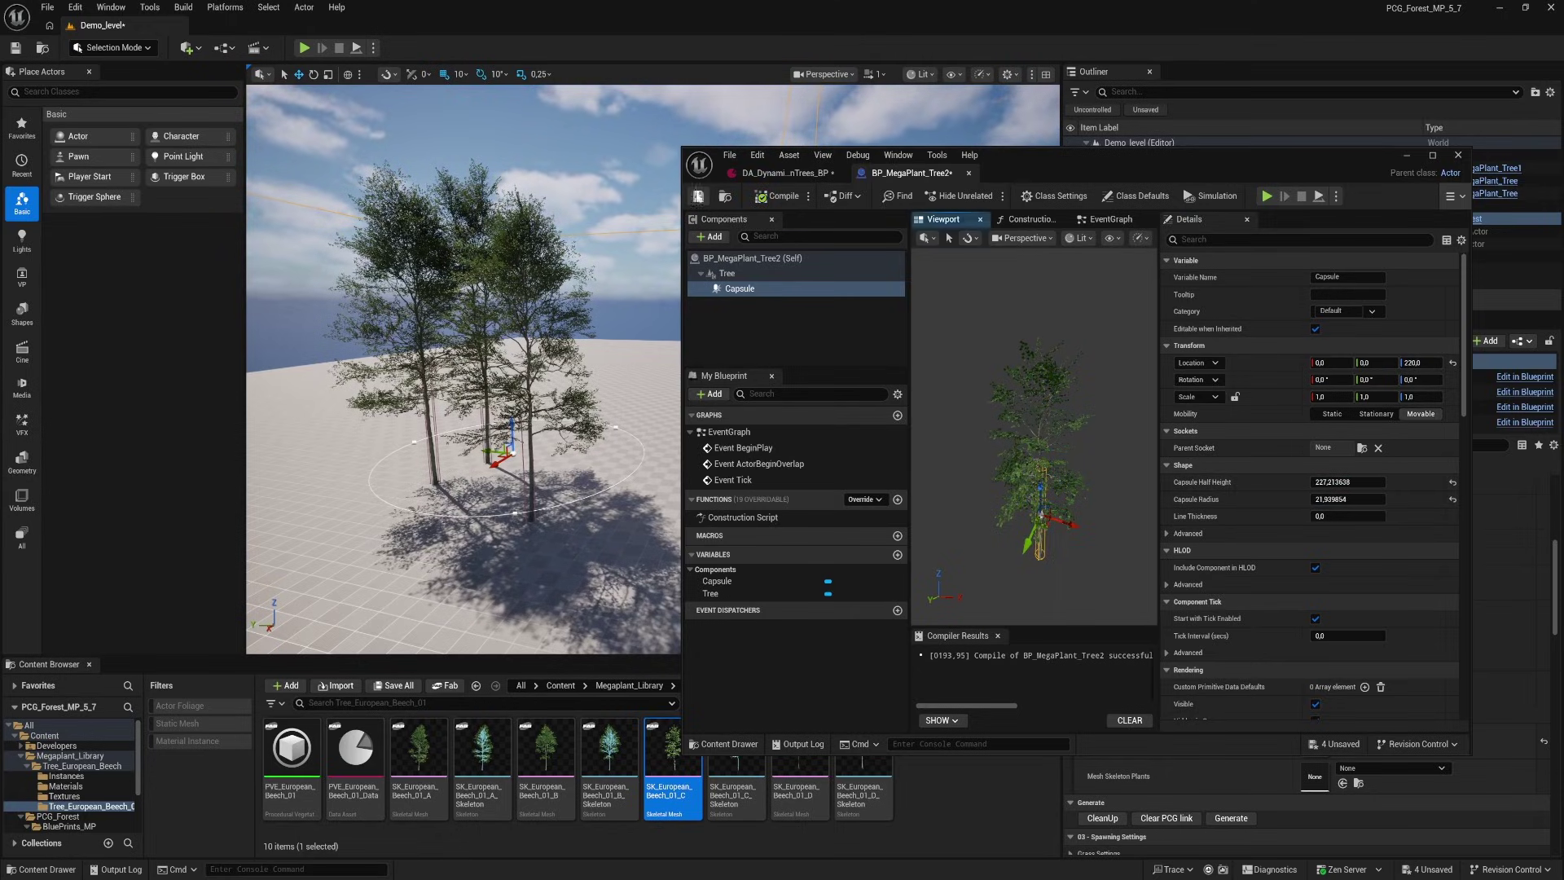
click(969, 171)
Open BP_MegaPlant_Tree3, set its tree mesh to SK_European_Beech_01_D and compile
scroll(63, 829, down, 2)
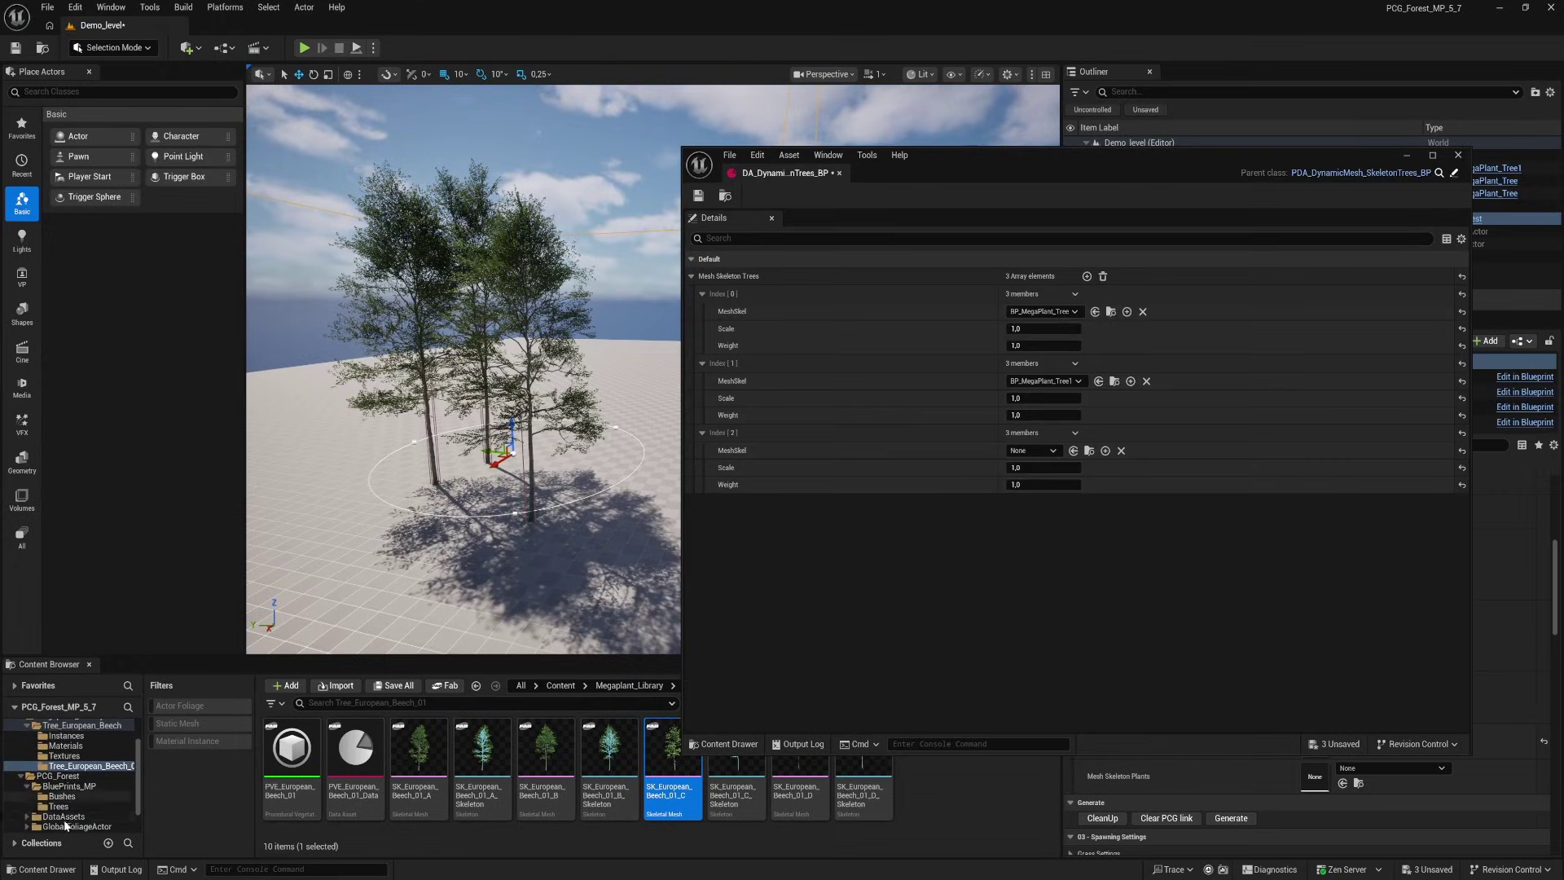
click(58, 805)
click(481, 758)
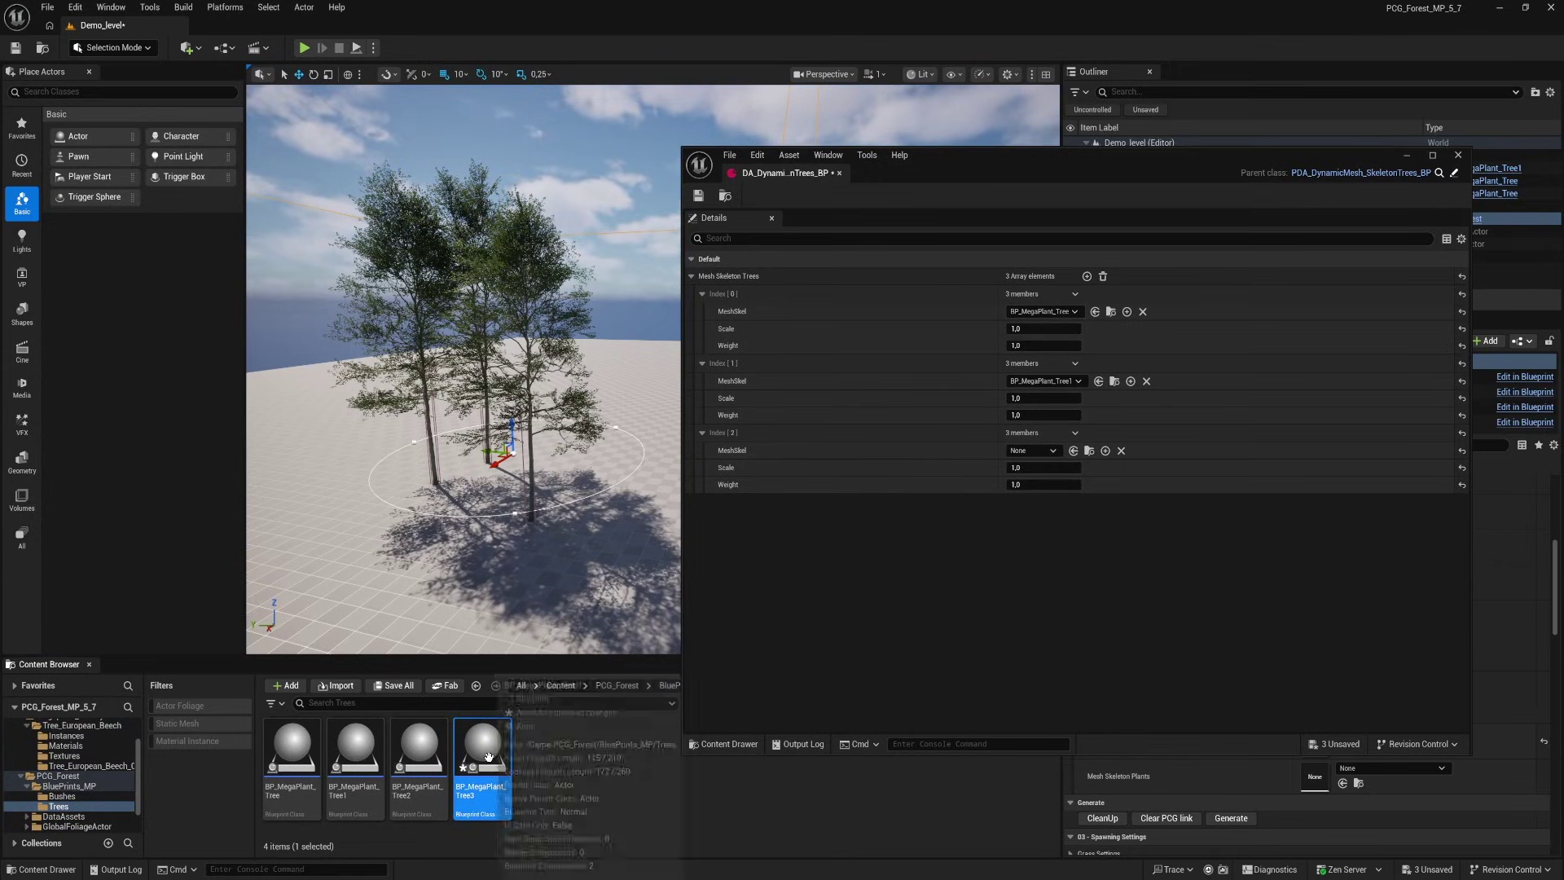
double_click(488, 756)
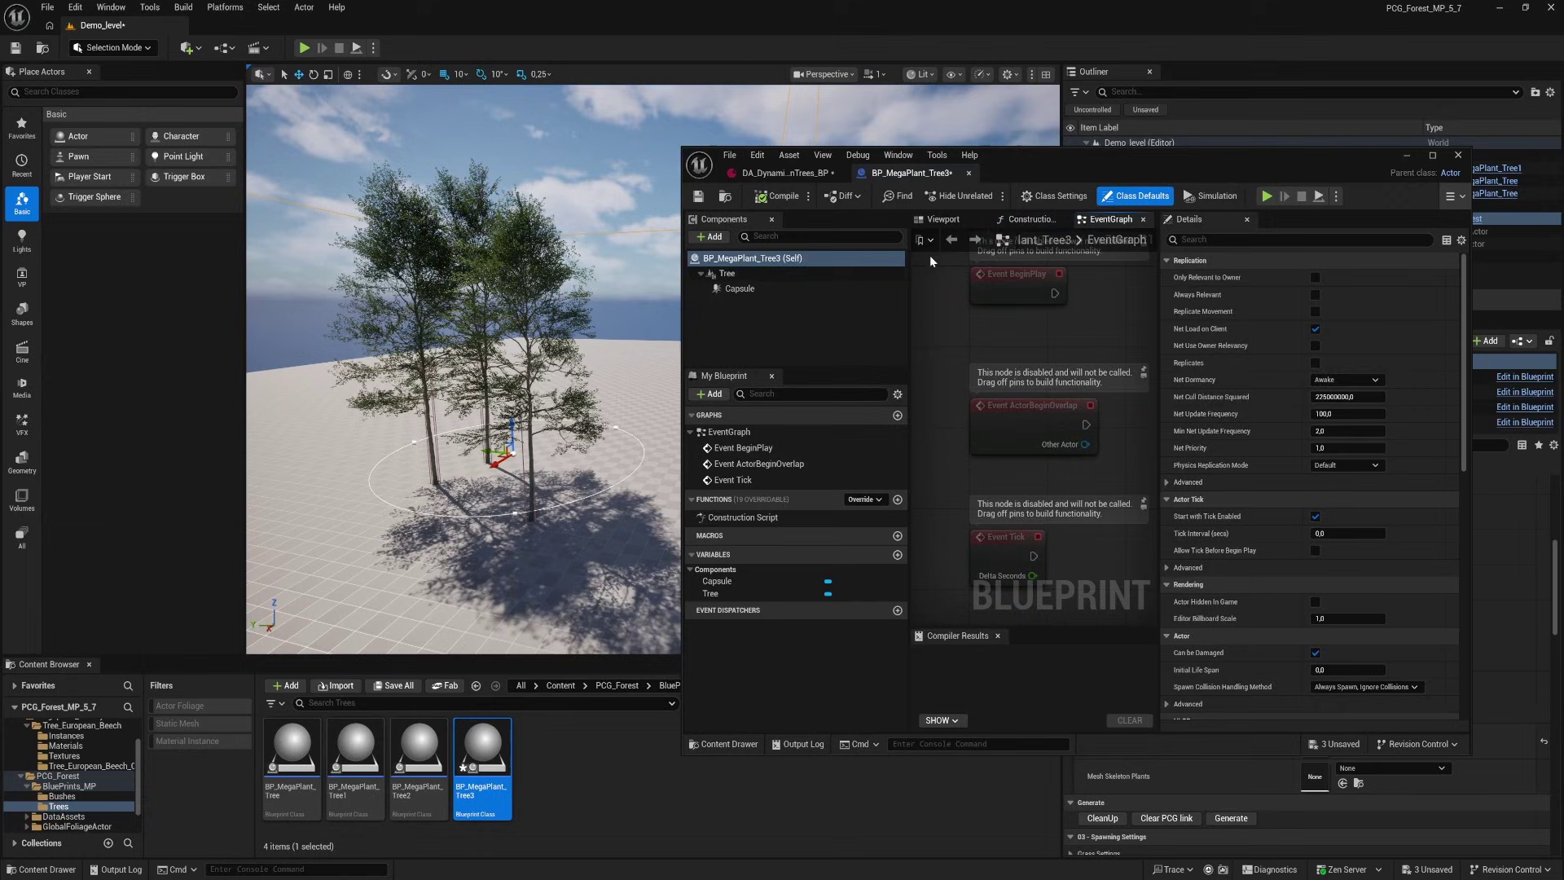
click(769, 273)
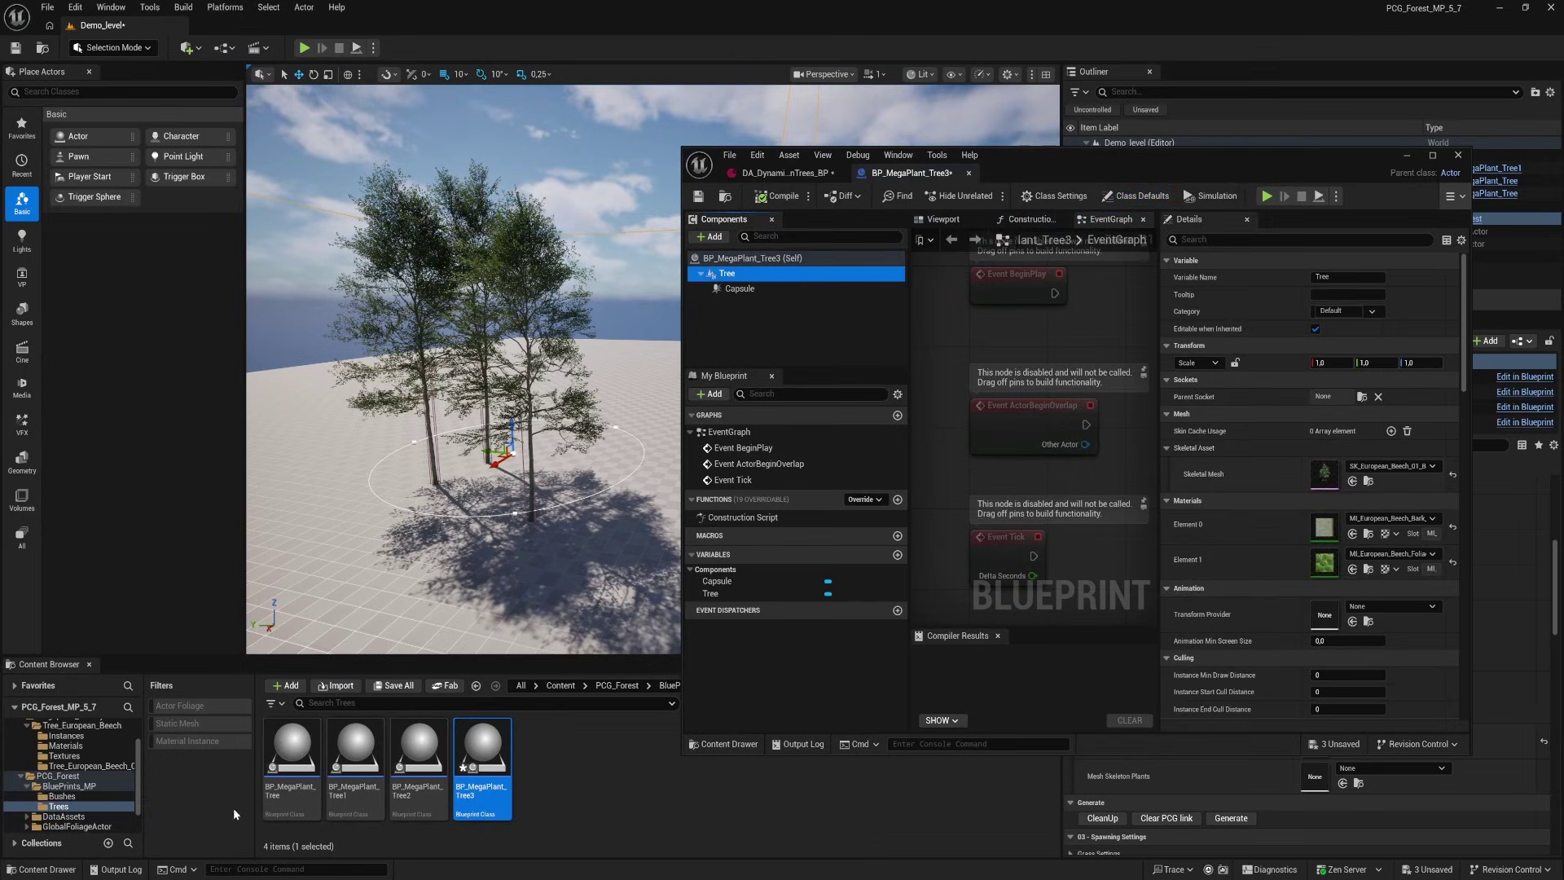
click(114, 767)
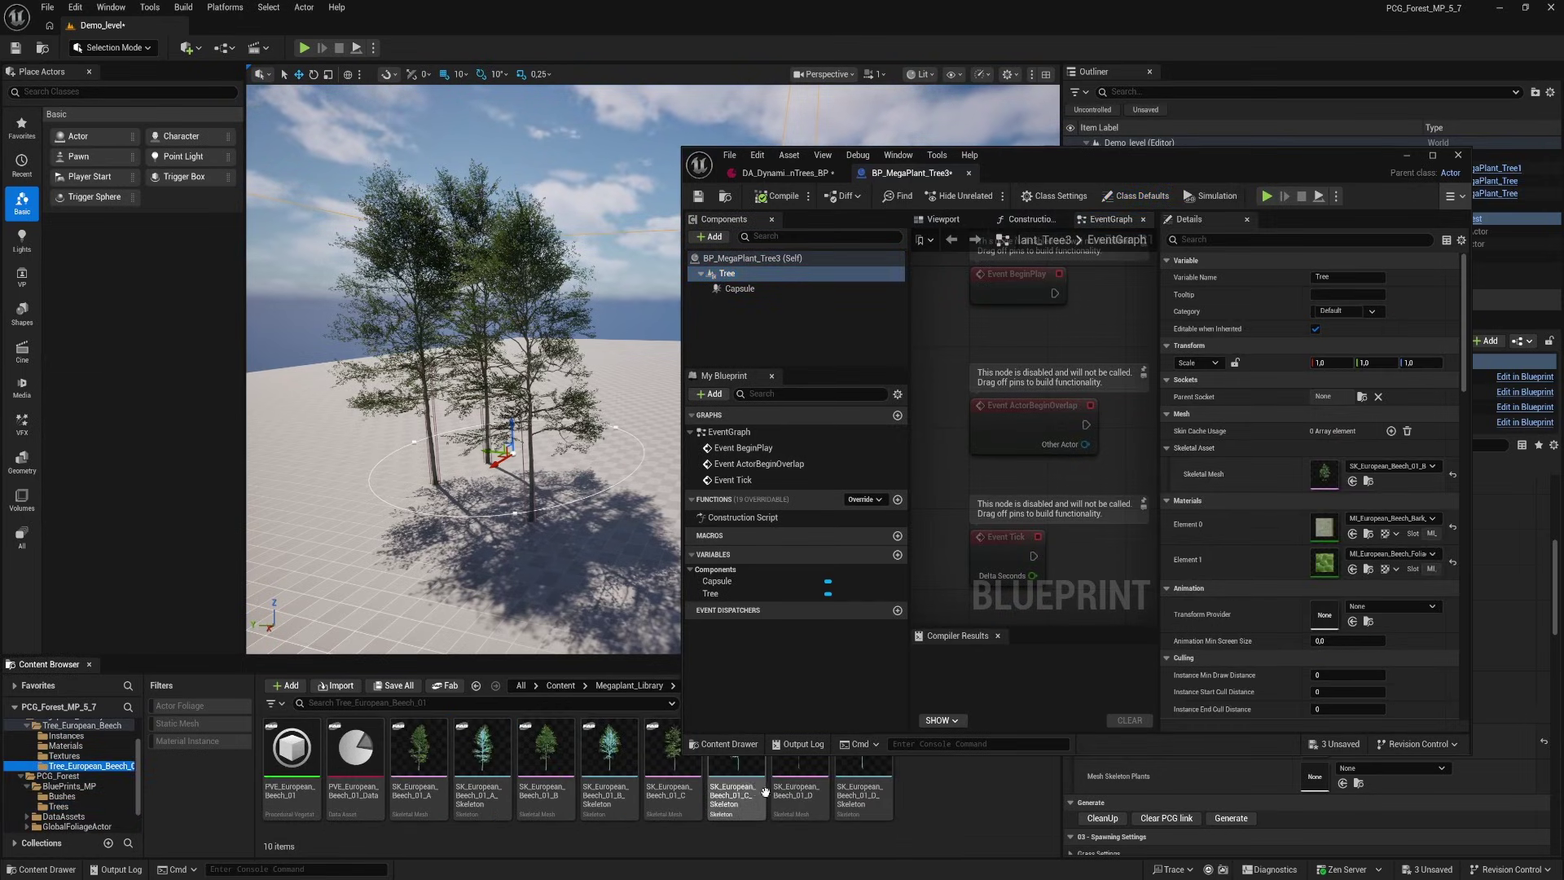
drag(802, 772, 1293, 481)
click(778, 196)
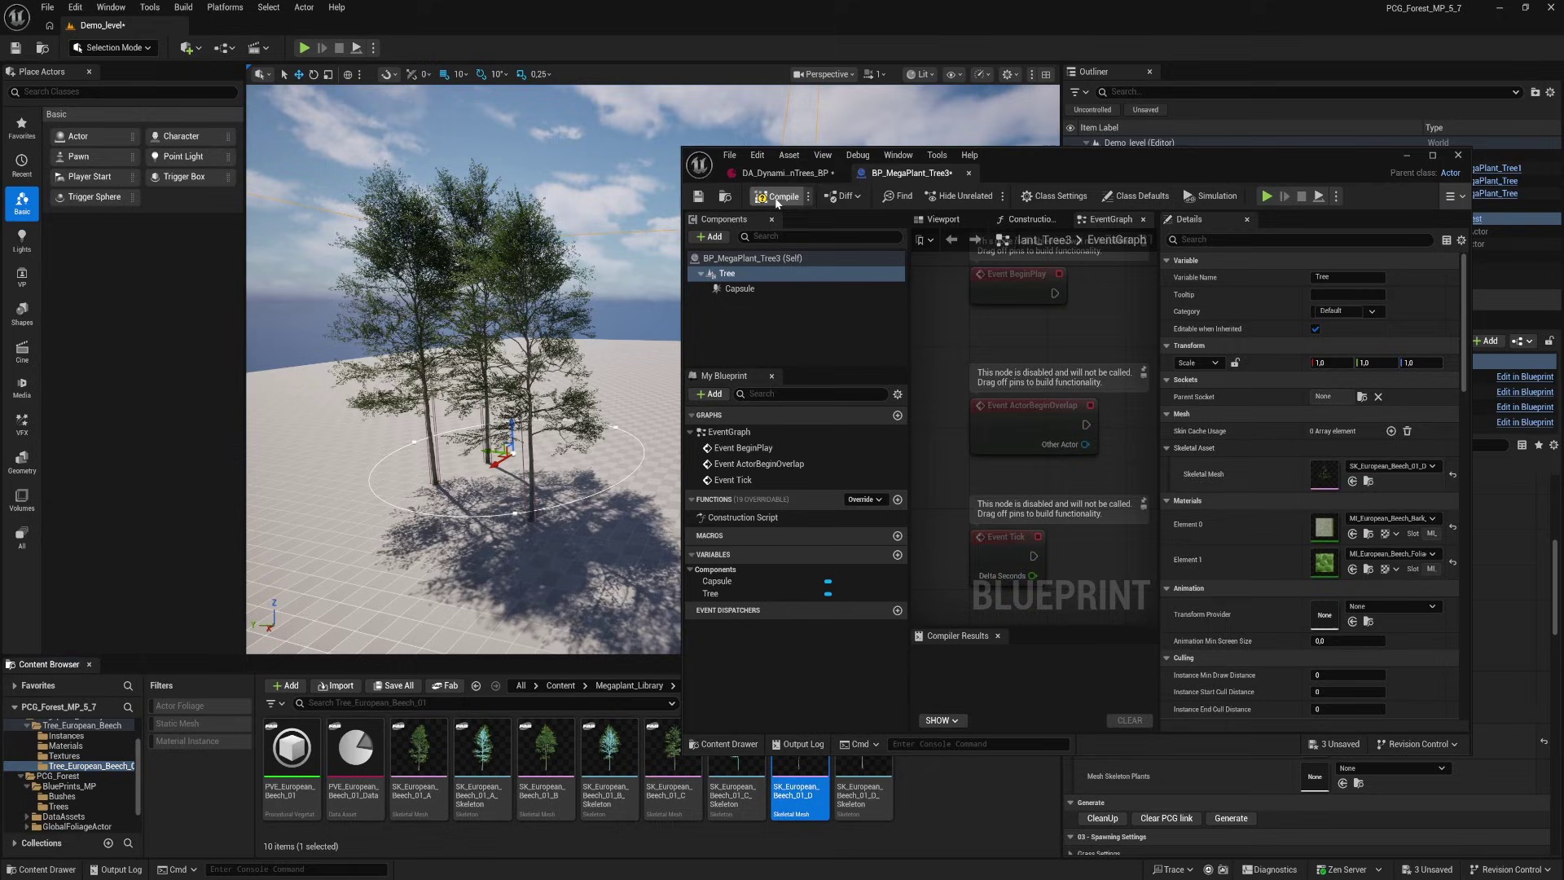
Resize the capsule to half height 176.70, radius 19.18 at Z 150, recompile and close
click(937, 221)
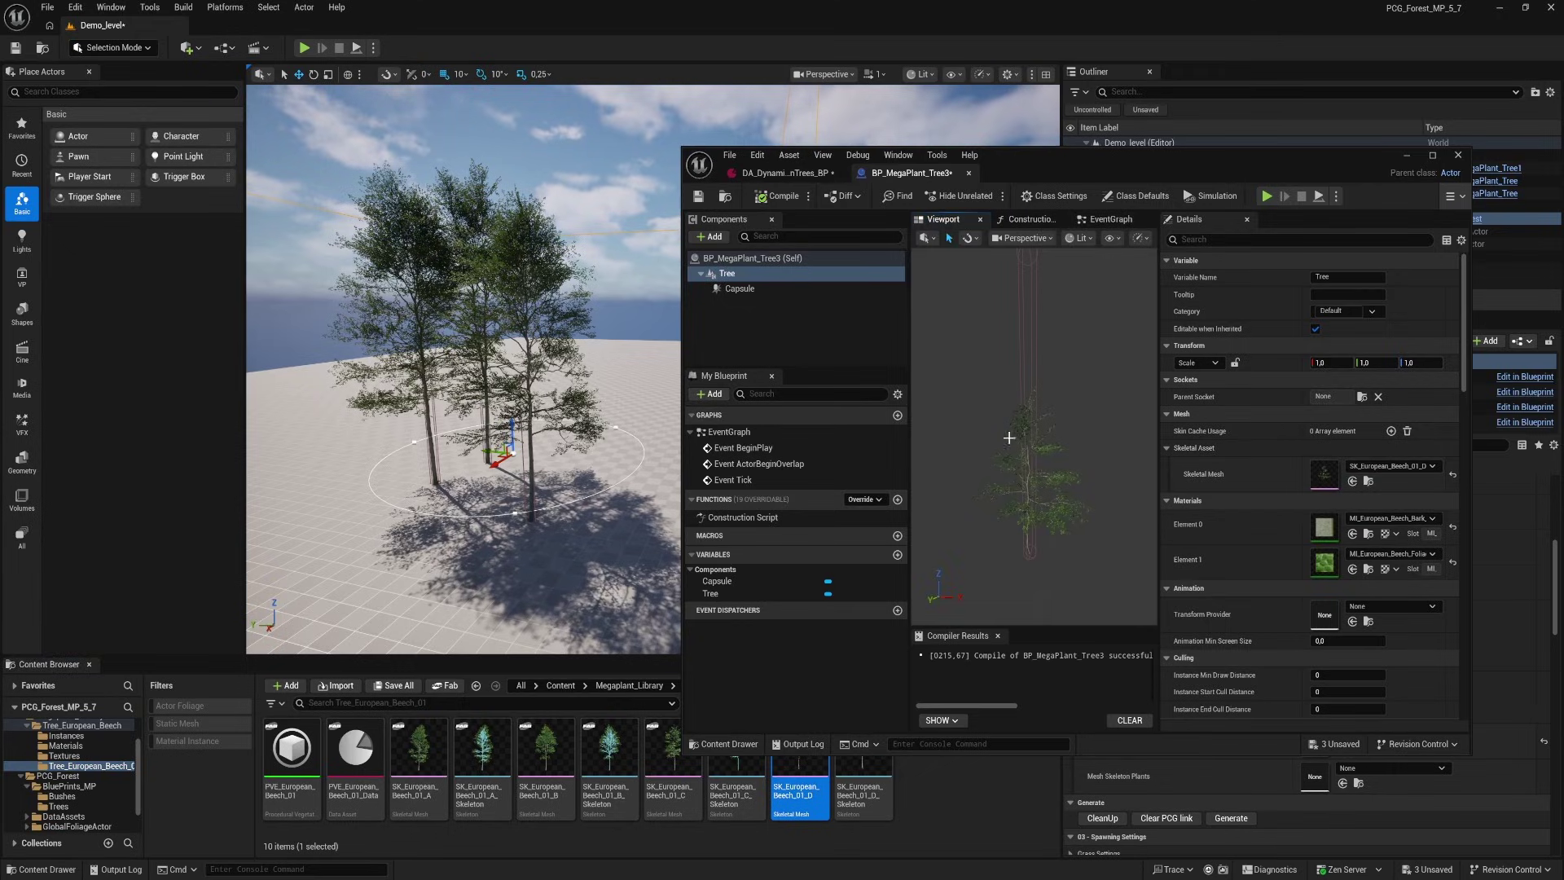
click(741, 289)
mouse_move(1345, 483)
mouse_down()
mouse_move(1303, 484)
mouse_move(1344, 494)
mouse_move(1320, 499)
mouse_up()
drag(1031, 402, 1019, 438)
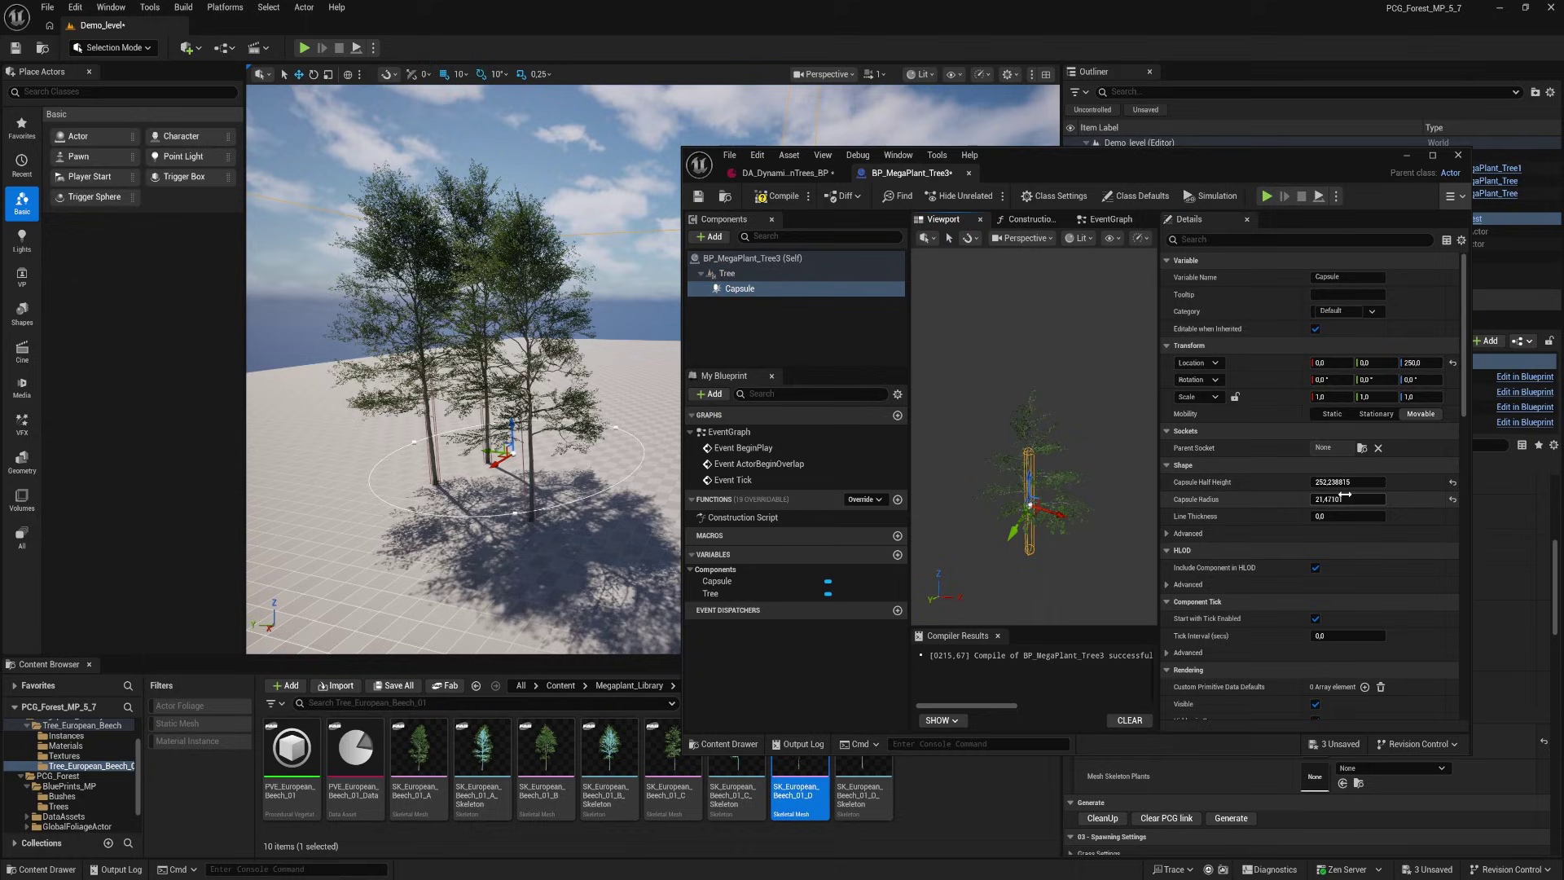
drag(1350, 499, 1304, 482)
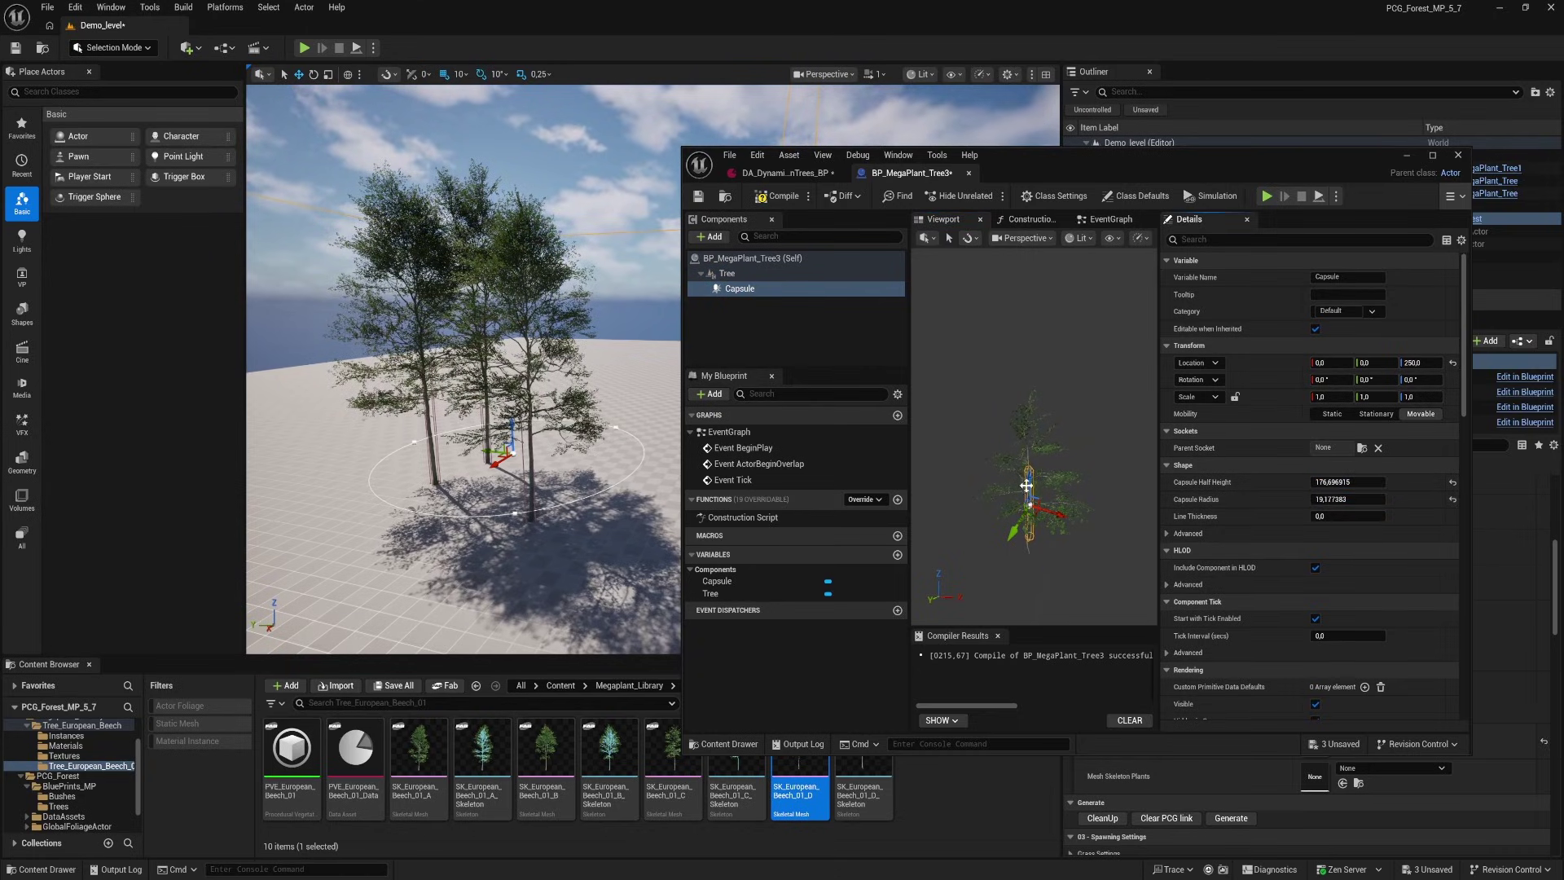
drag(1029, 477, 1027, 499)
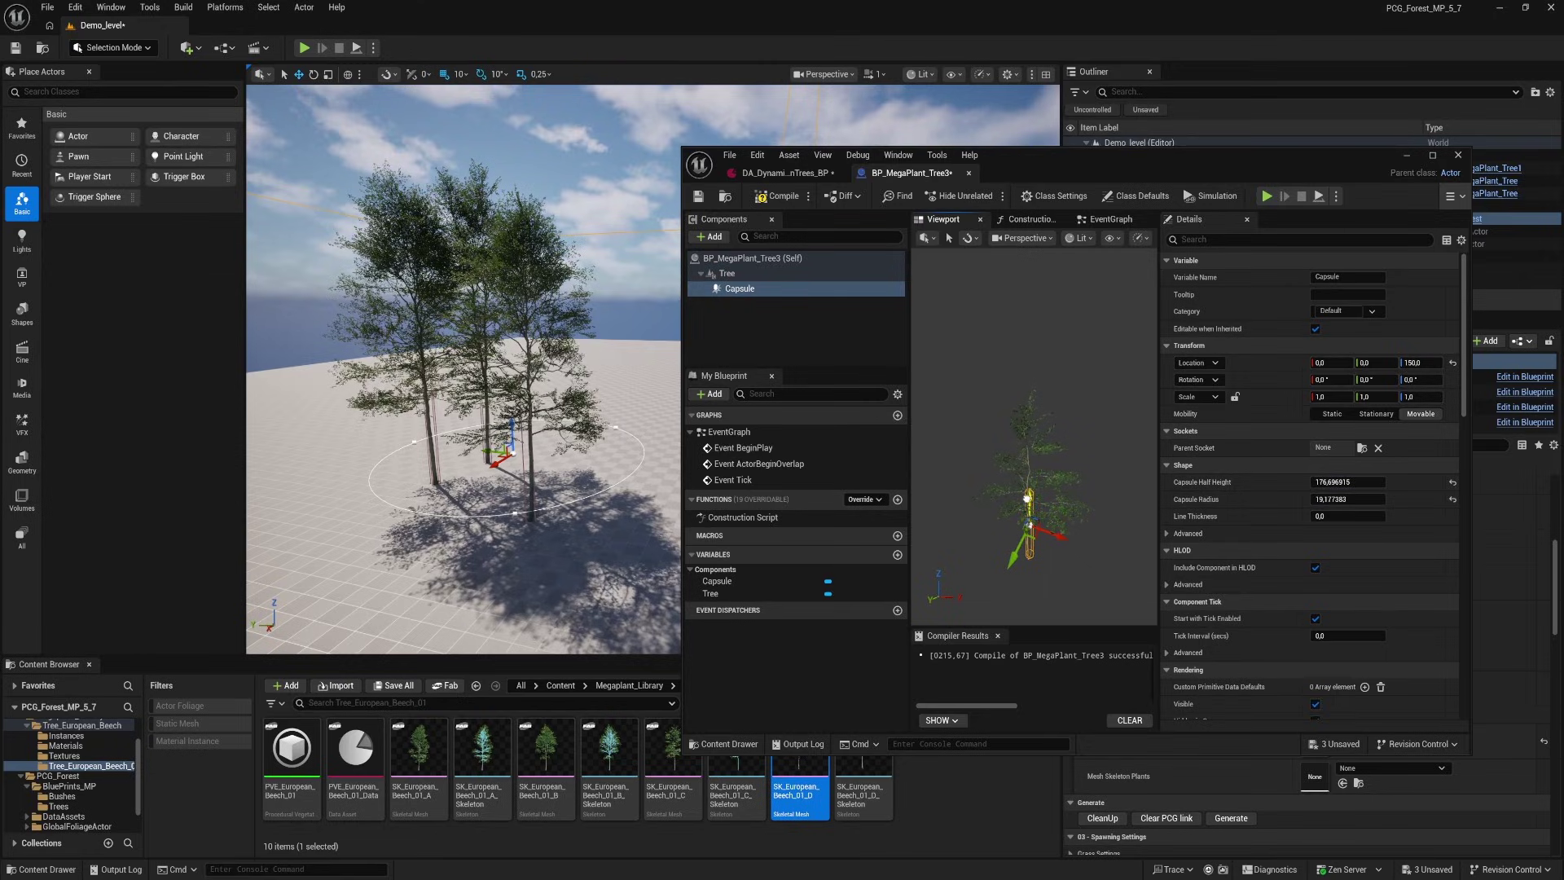
click(764, 199)
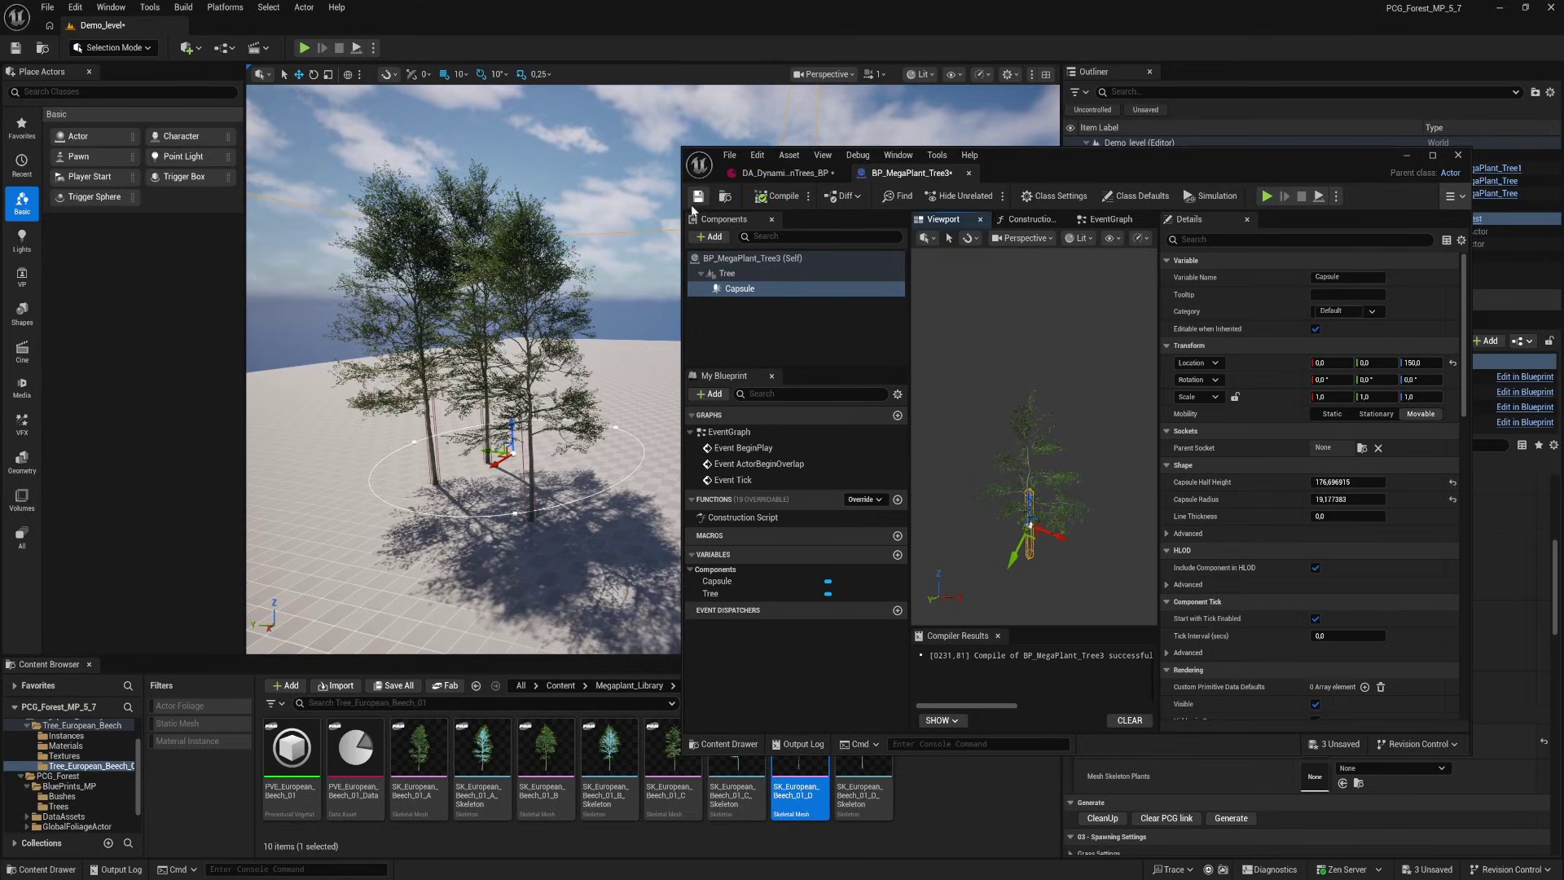
click(970, 174)
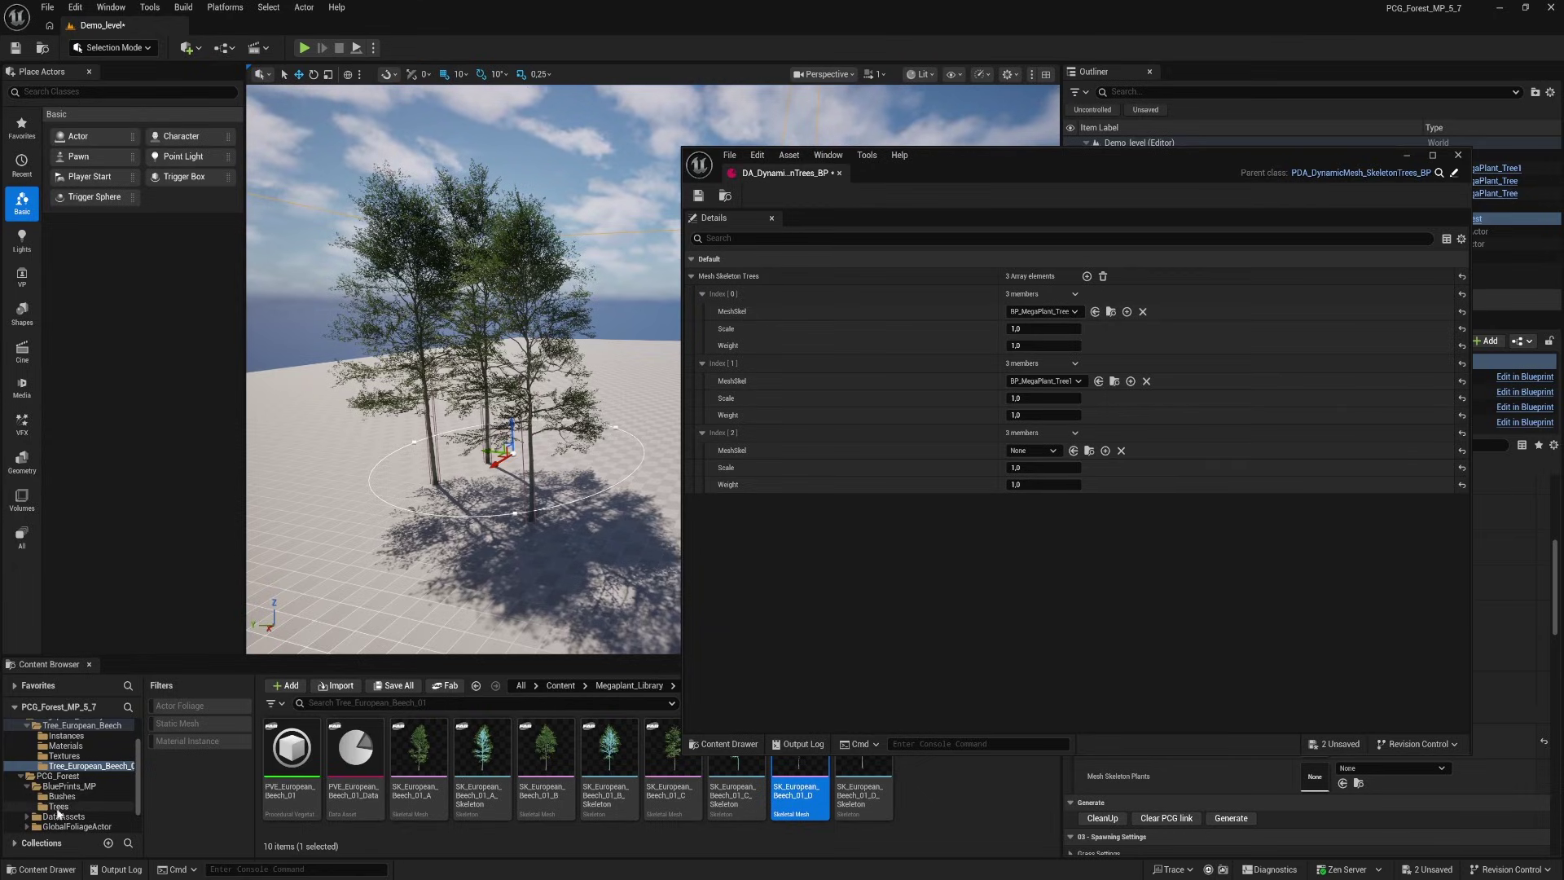
Fill slots 2 and 3 with BP_MegaPlant_Tree2 and BP_MegaPlant_Tree3, then save and close the data asset
click(58, 807)
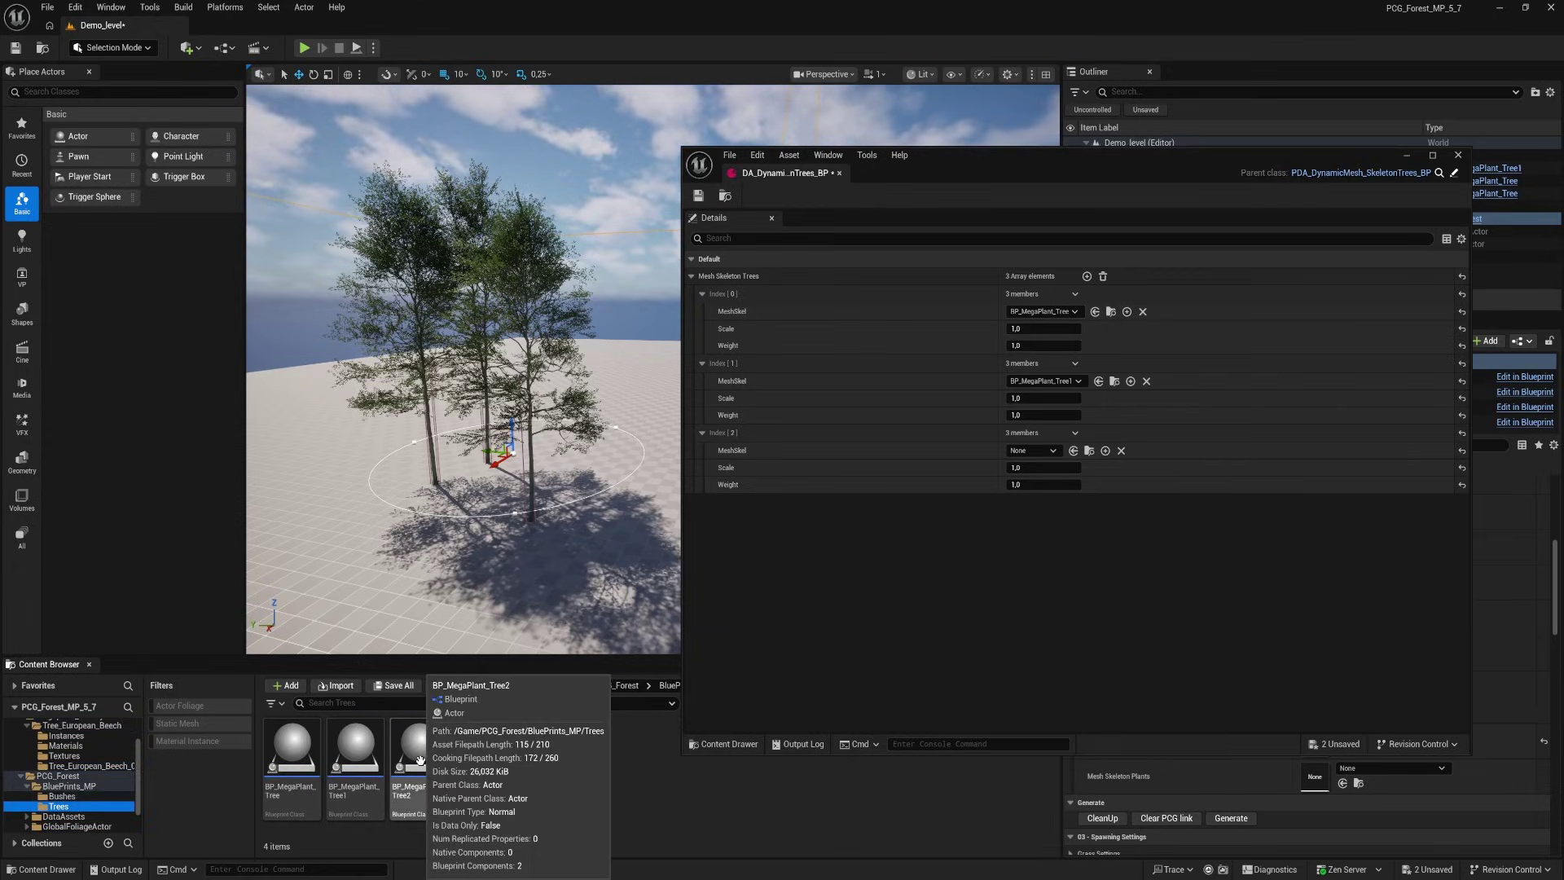
drag(420, 760, 1036, 454)
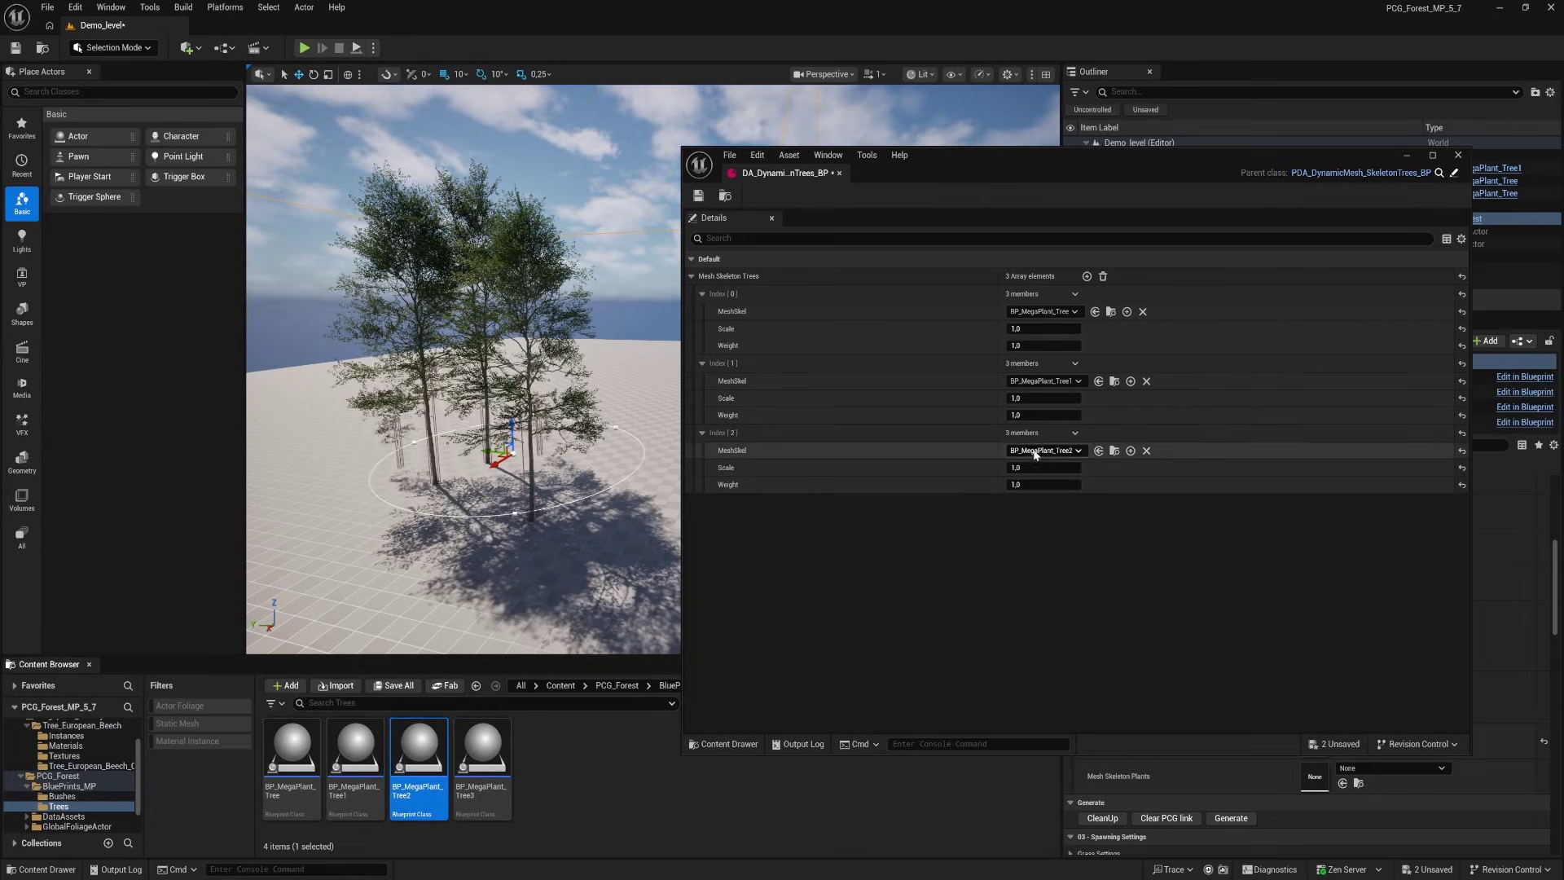
click(1087, 276)
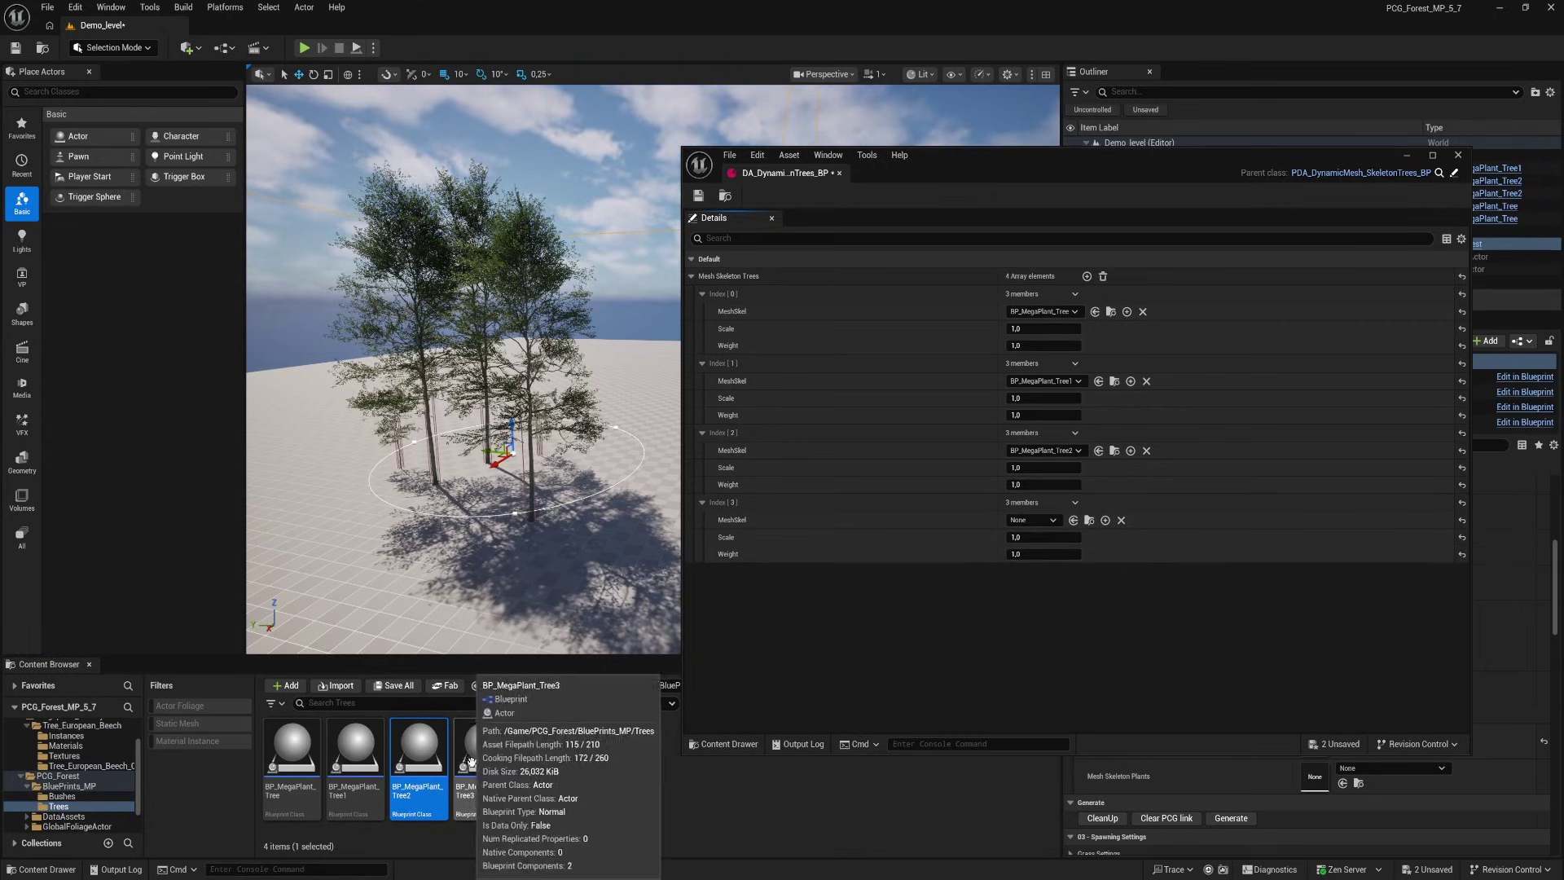
drag(482, 757, 1008, 525)
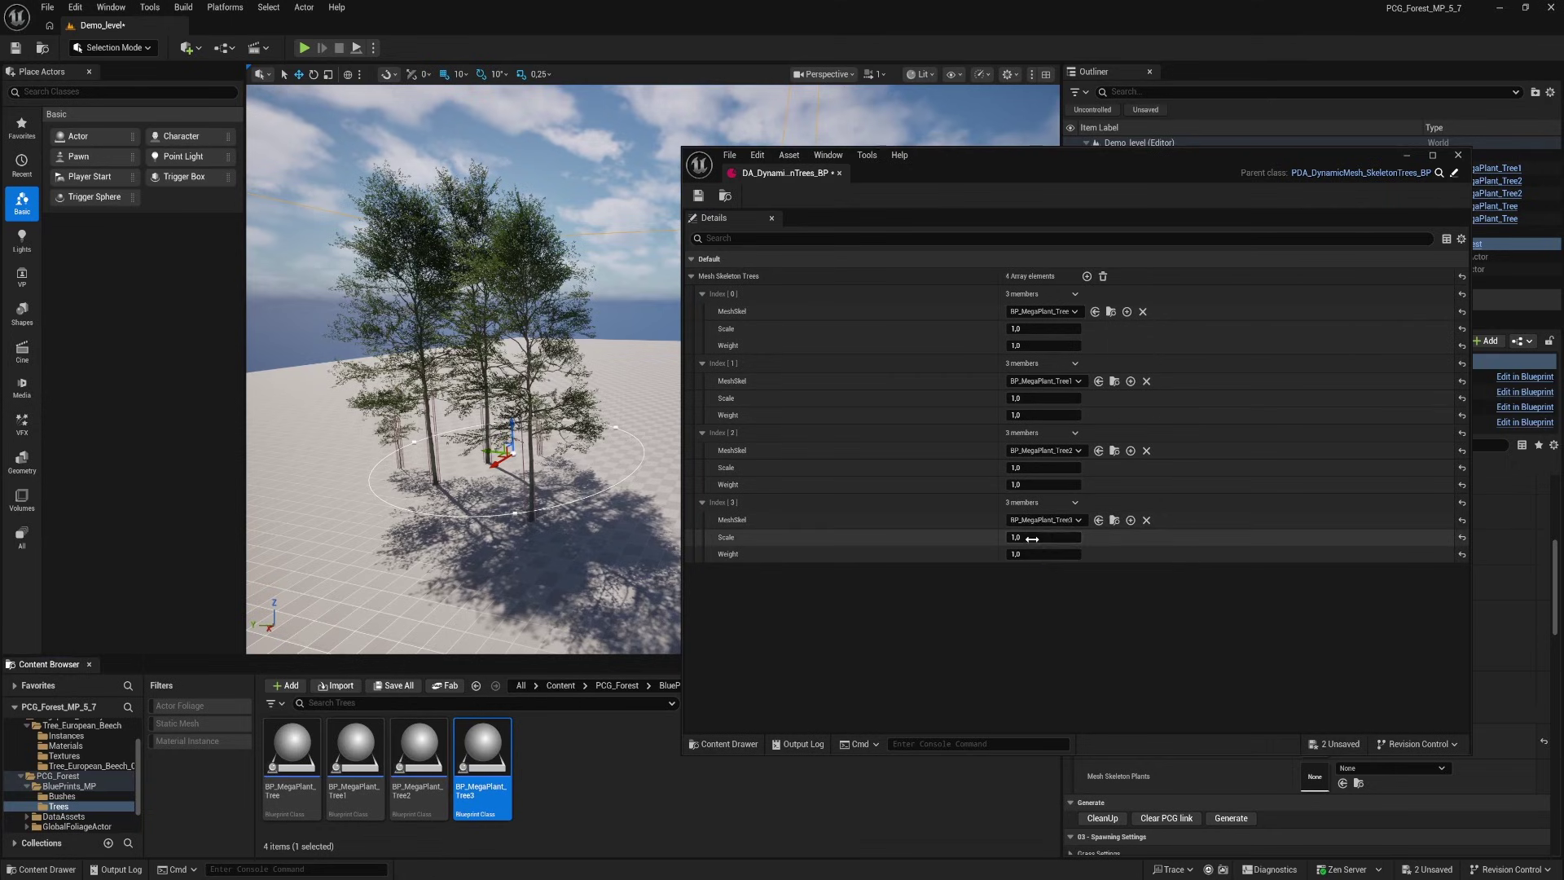
key(ctrl+s)
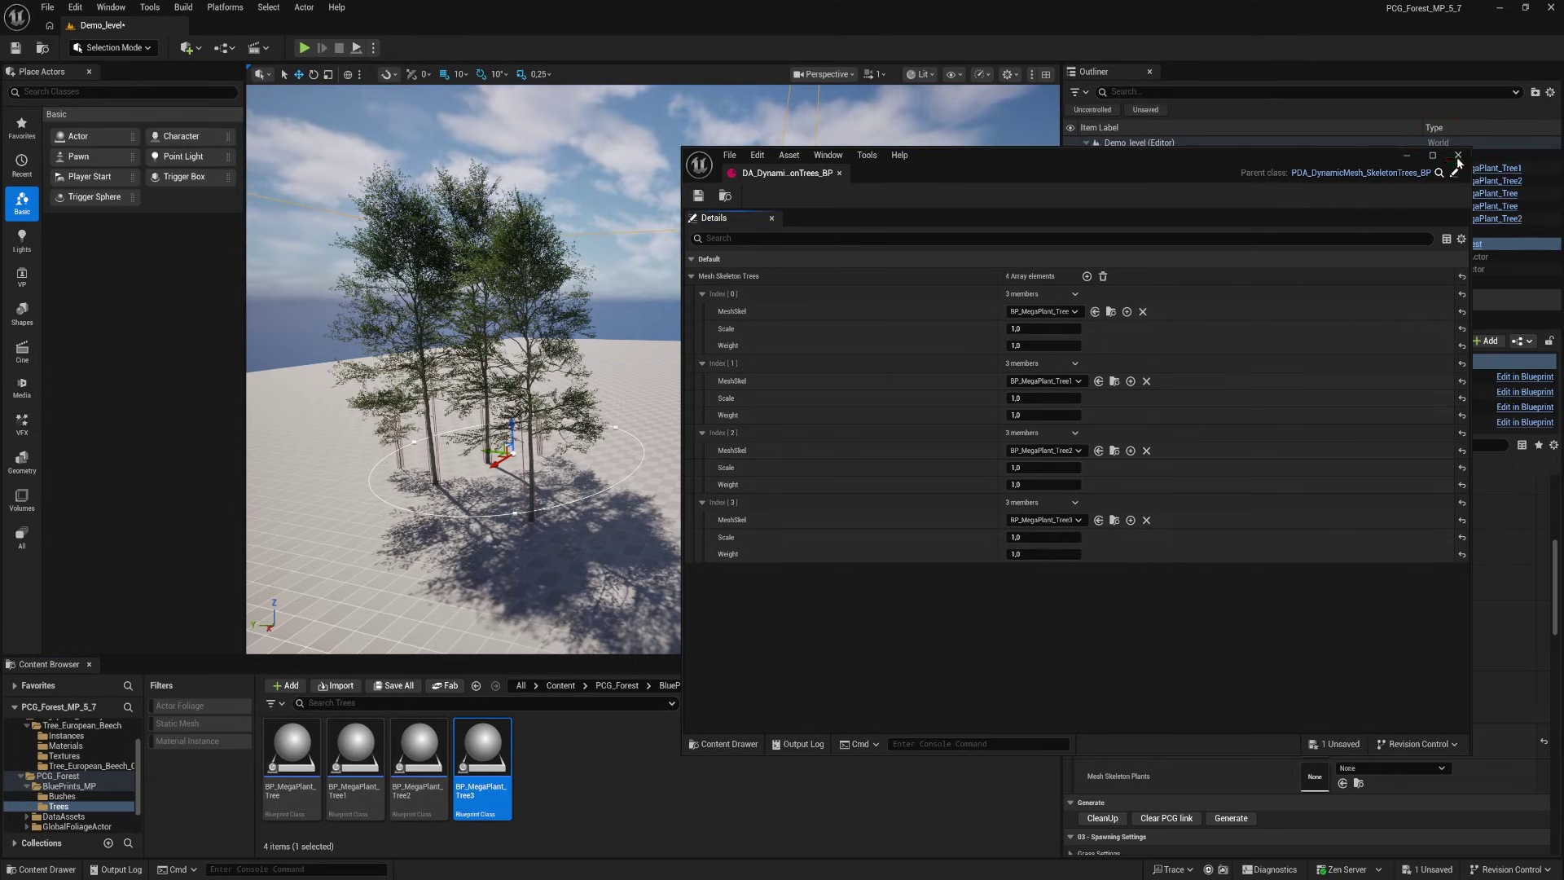
click(1458, 158)
Move BP_Forest further right and change its Tree Seed, yielding a 54-tree mixed beech cluster
right_drag(617, 551, 564, 534)
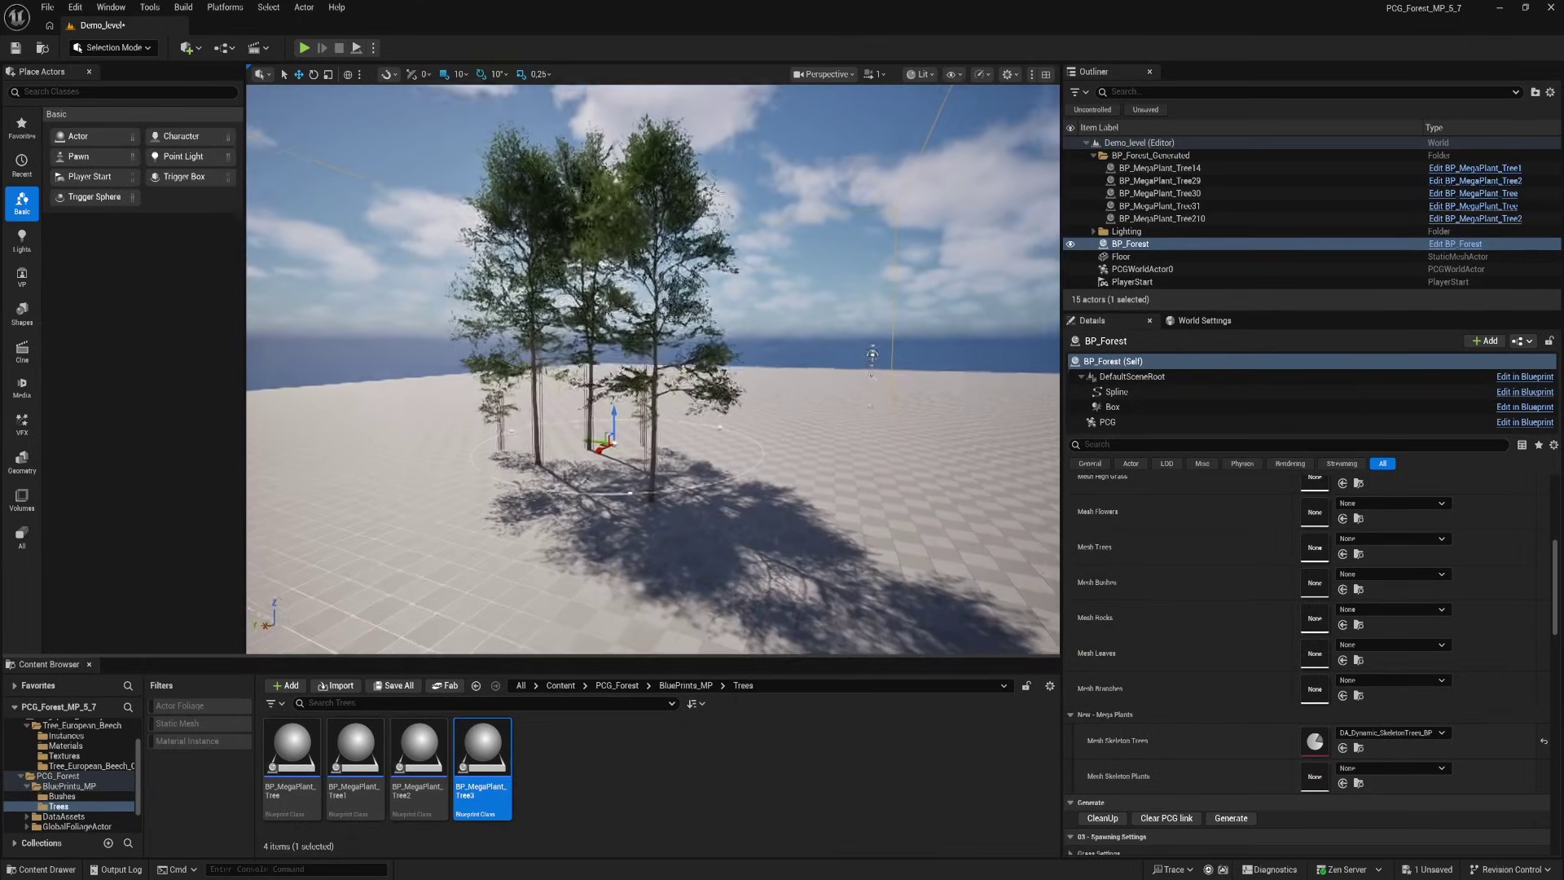
right_drag(626, 471, 607, 468)
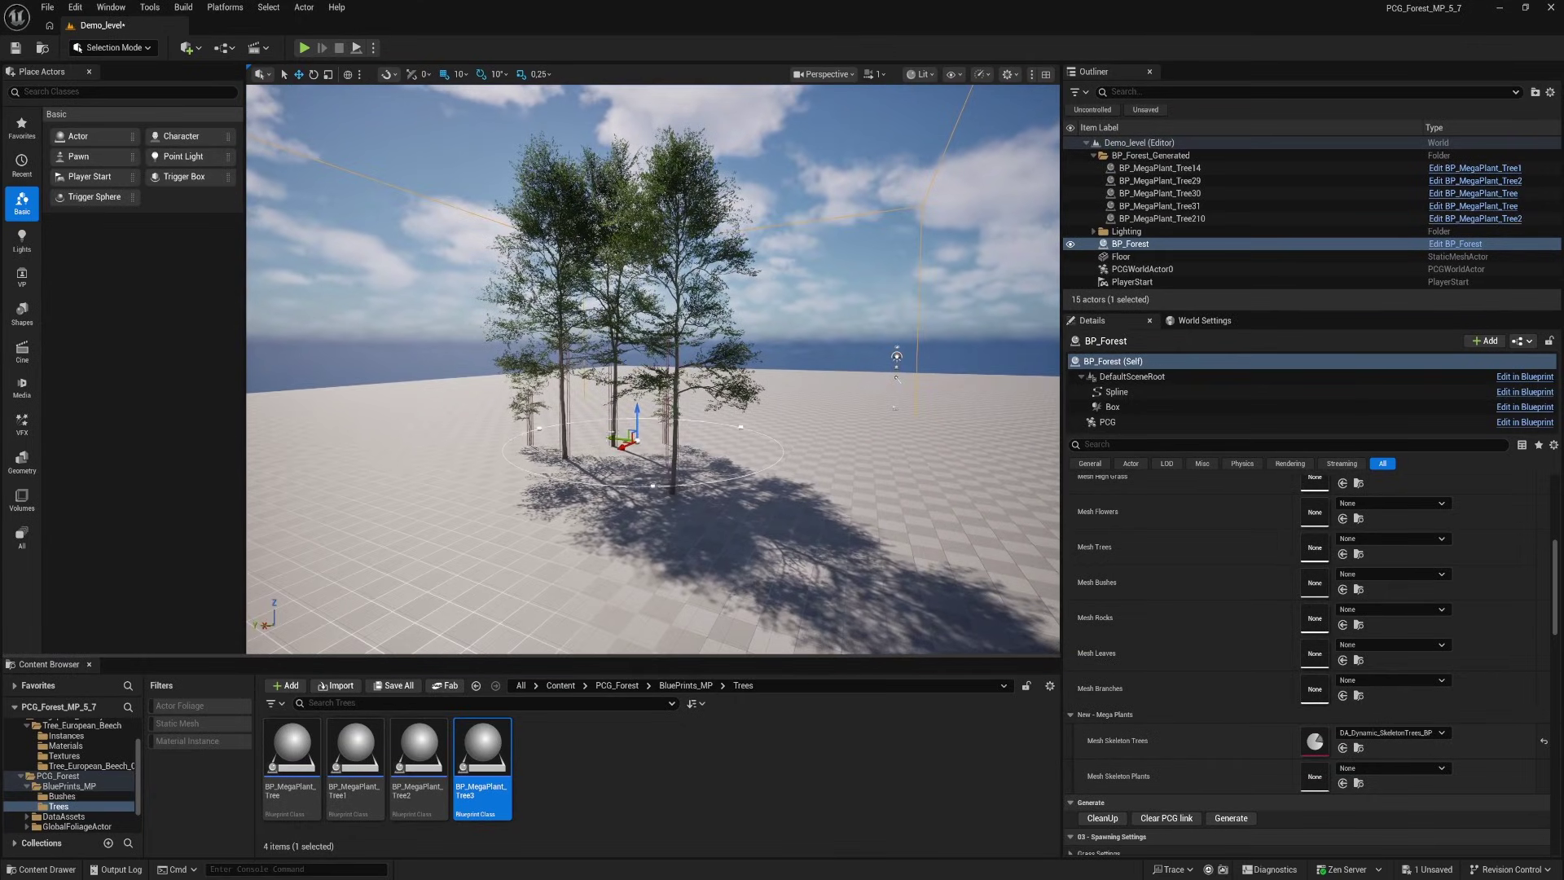
mouse_move(610, 439)
mouse_down()
mouse_move(675, 453)
mouse_move(722, 432)
mouse_move(630, 438)
mouse_up()
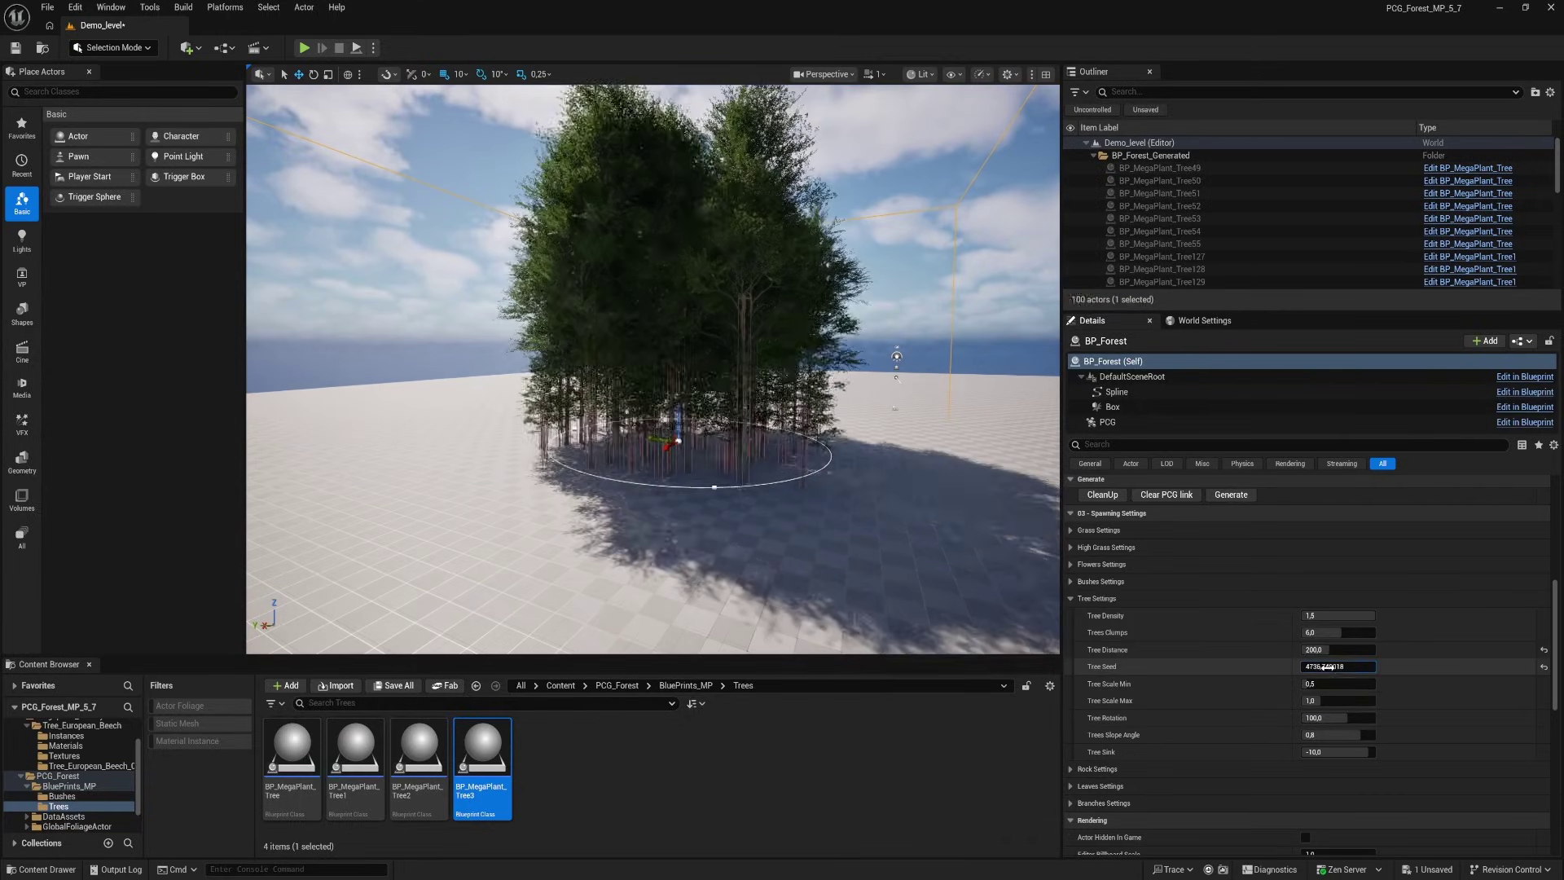
drag(1327, 667, 1356, 667)
right_drag(711, 530, 1046, 489)
drag(701, 489, 704, 473)
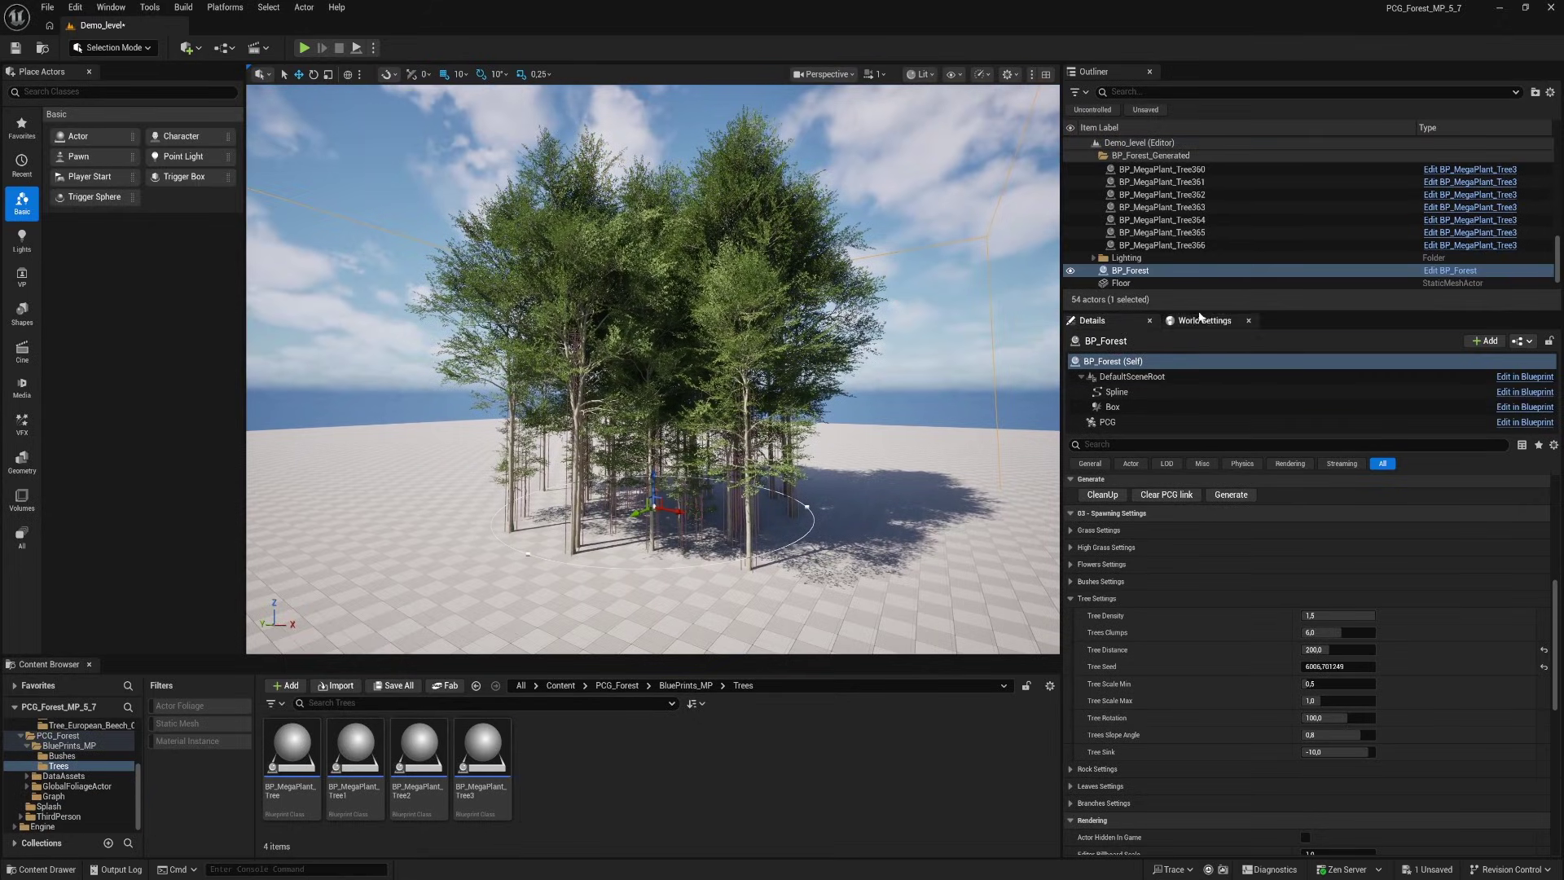
Set the level's GameMode Override to BP_ThirdPersonGameMode in World Settings
click(1205, 320)
click(1371, 378)
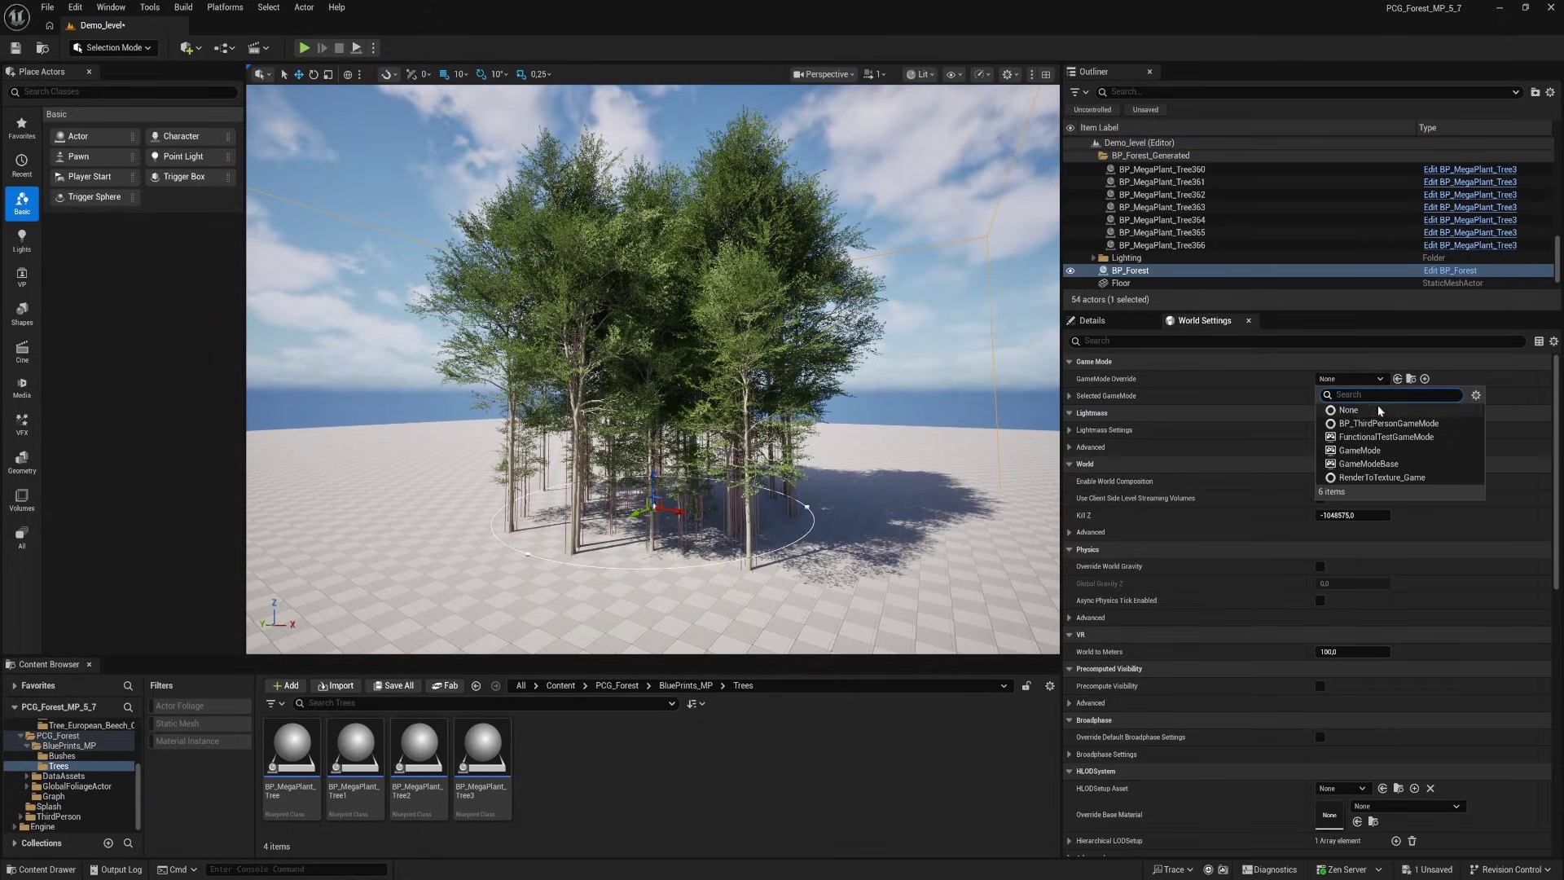
click(1374, 422)
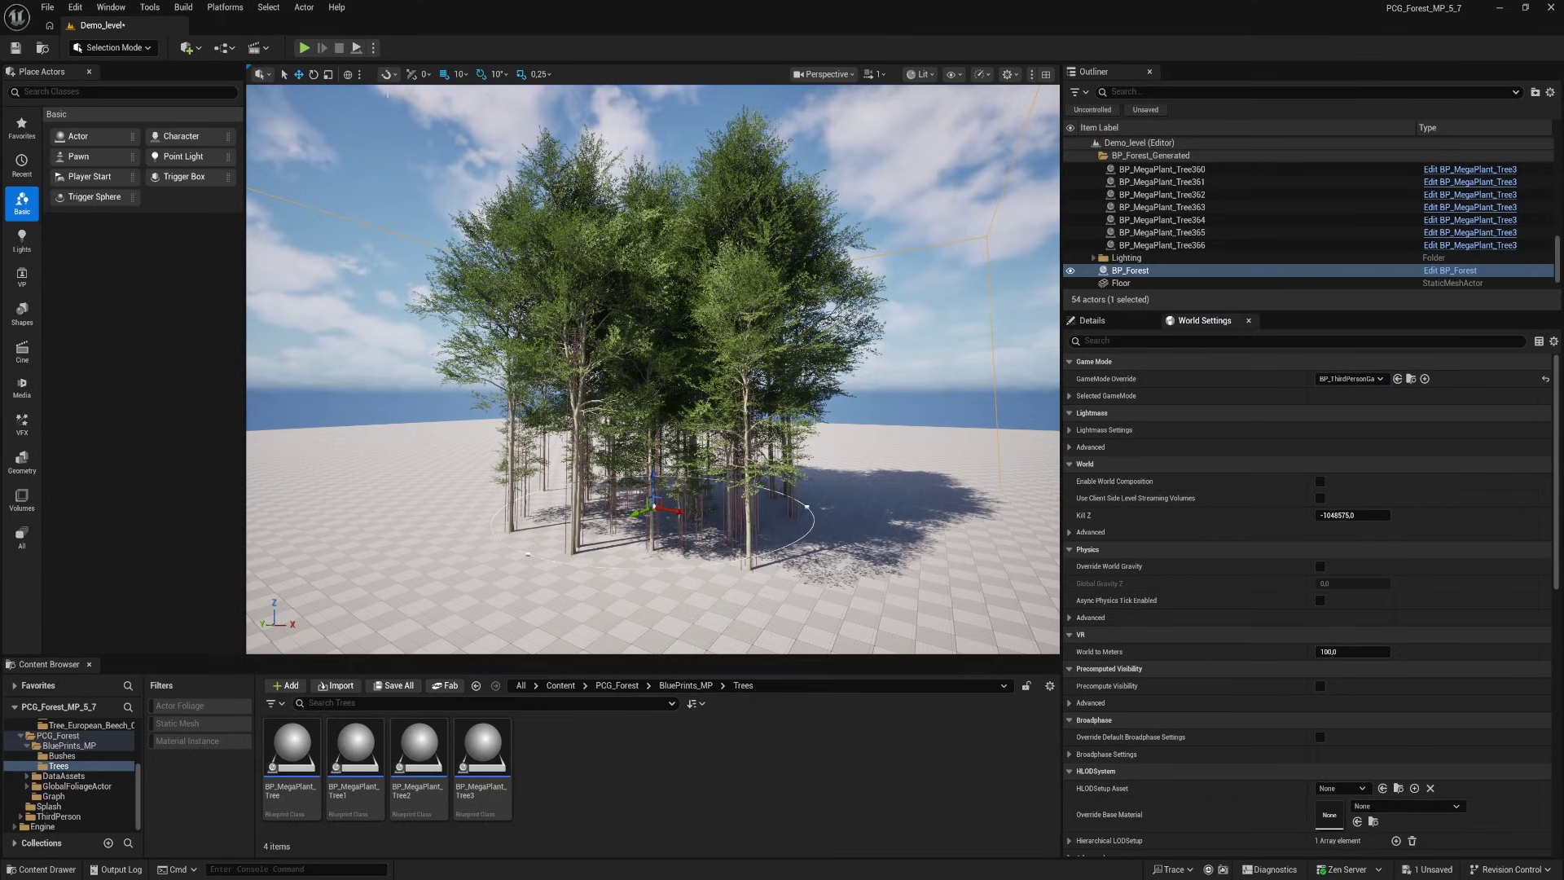
Play the level and run the third-person character through the beech forest, then stop
click(301, 48)
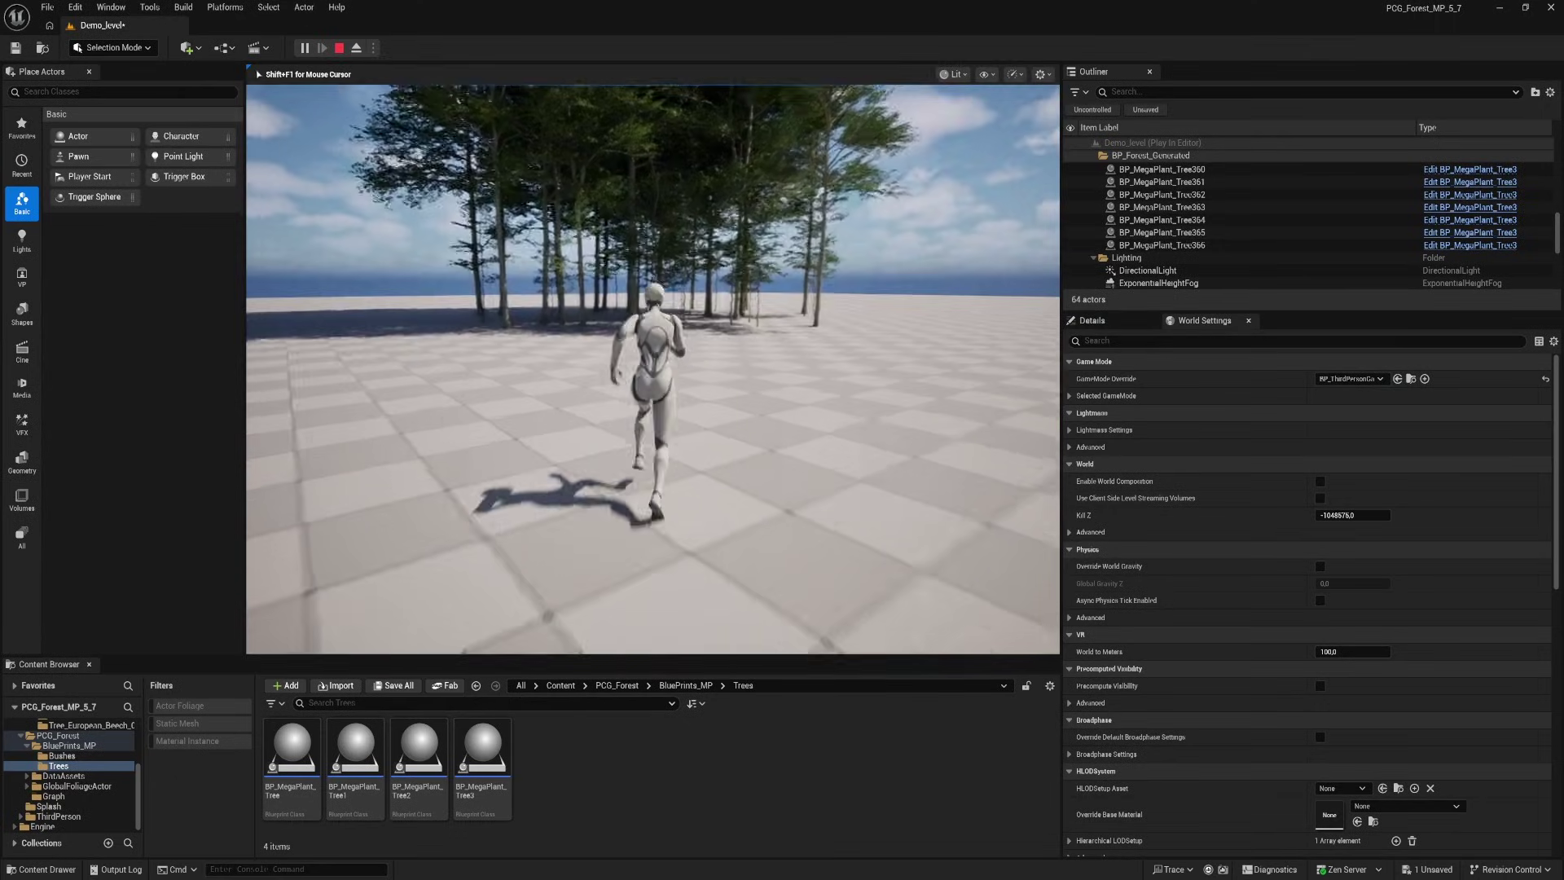
key(w)
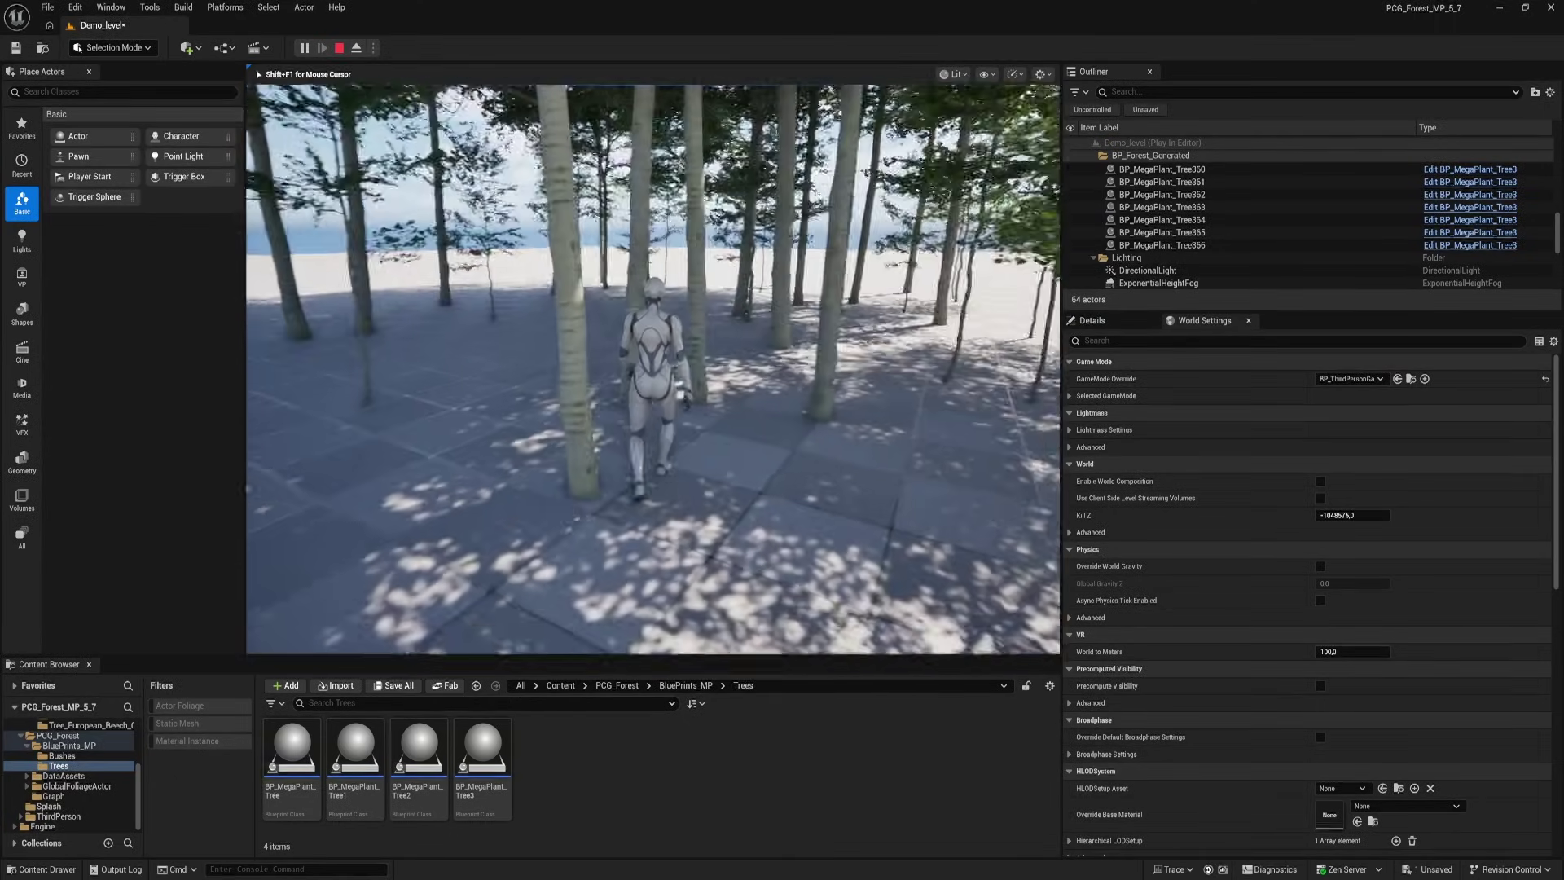
key(s)
key(w)
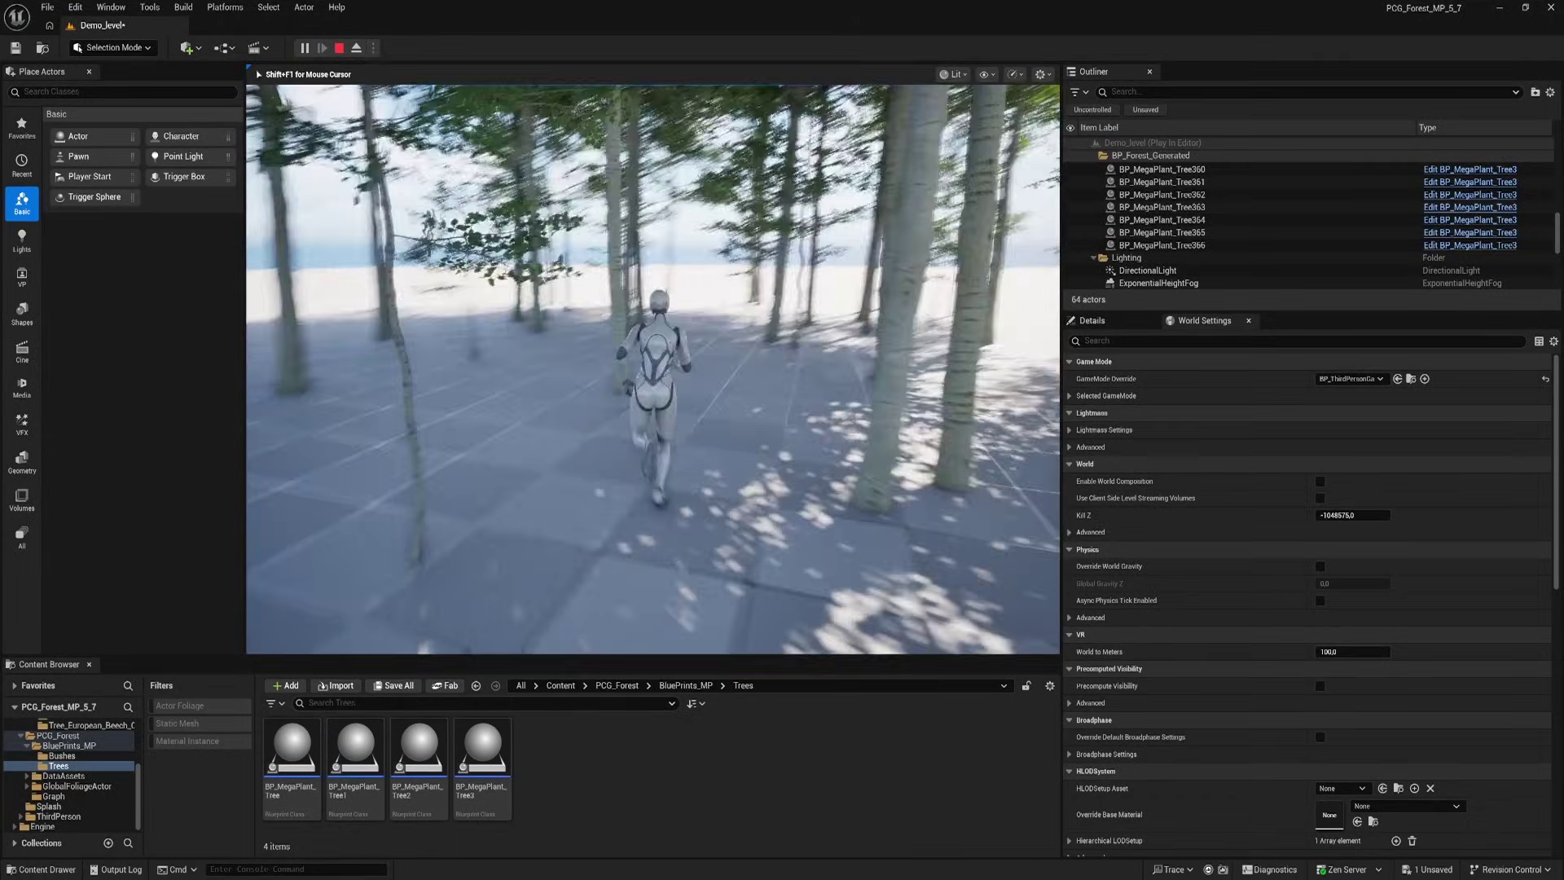
key(w)
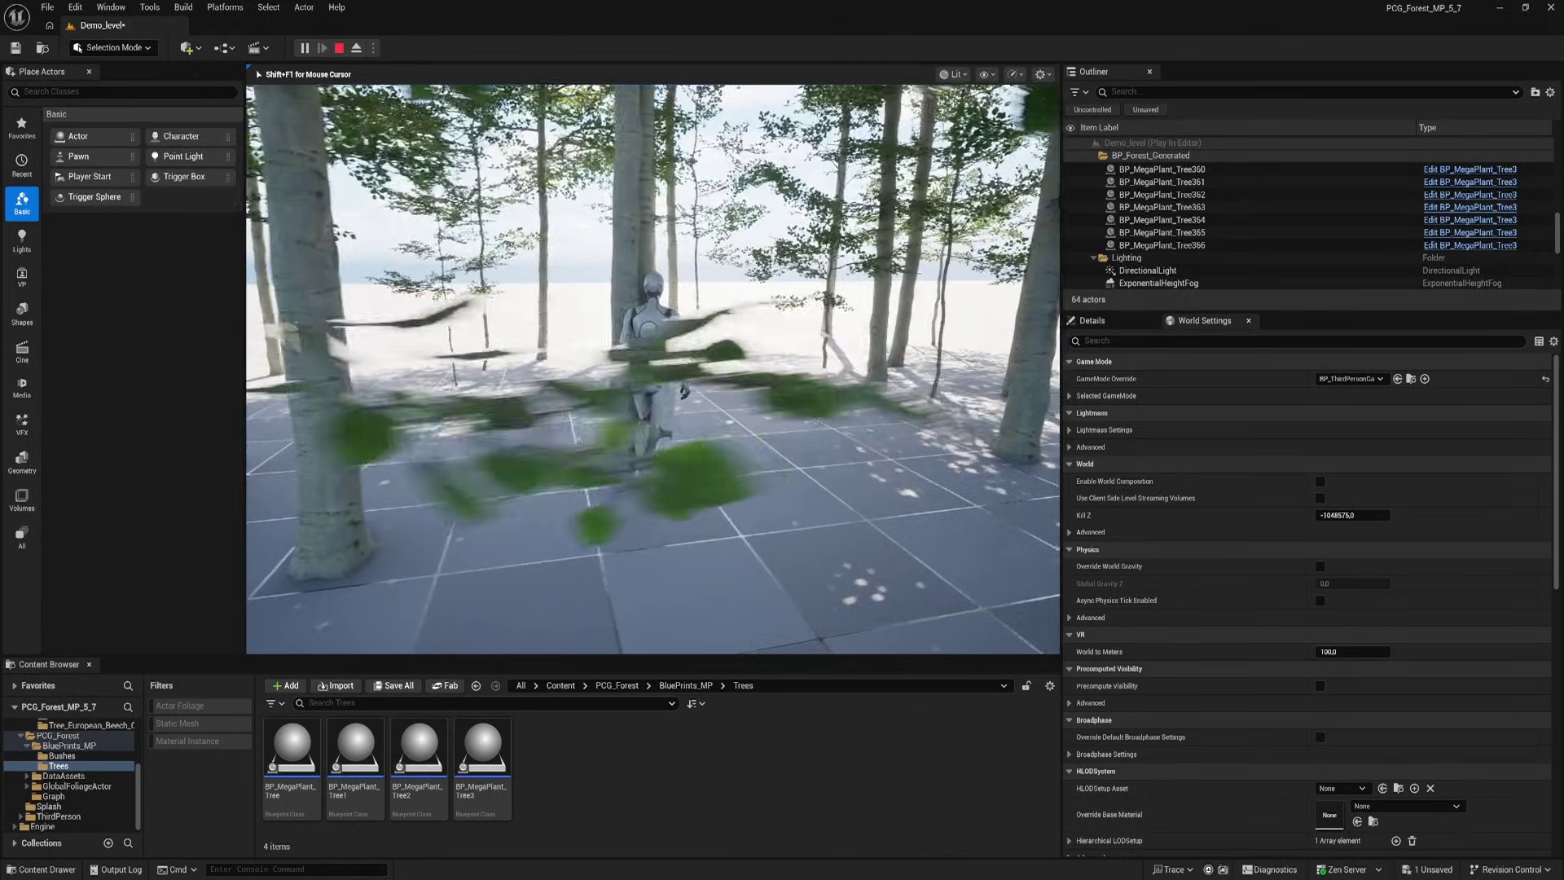
key(Escape)
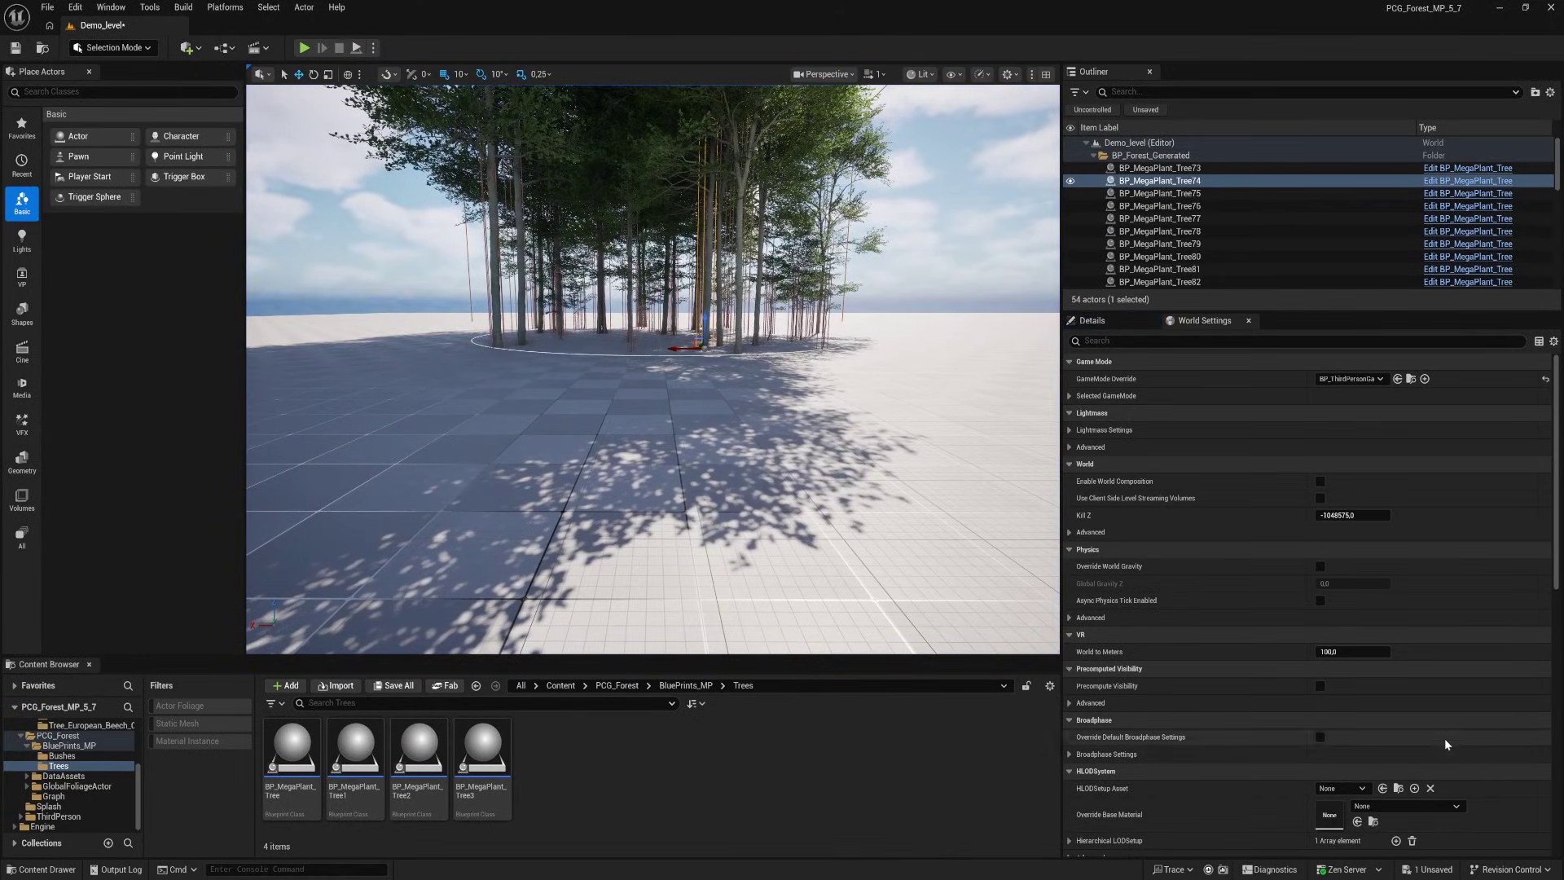
Place BP_GlobalFoliageActor_UE5 from the GlobalFoliageActor folder into the level beside the forest
scroll(1406, 749, down, 2)
click(61, 736)
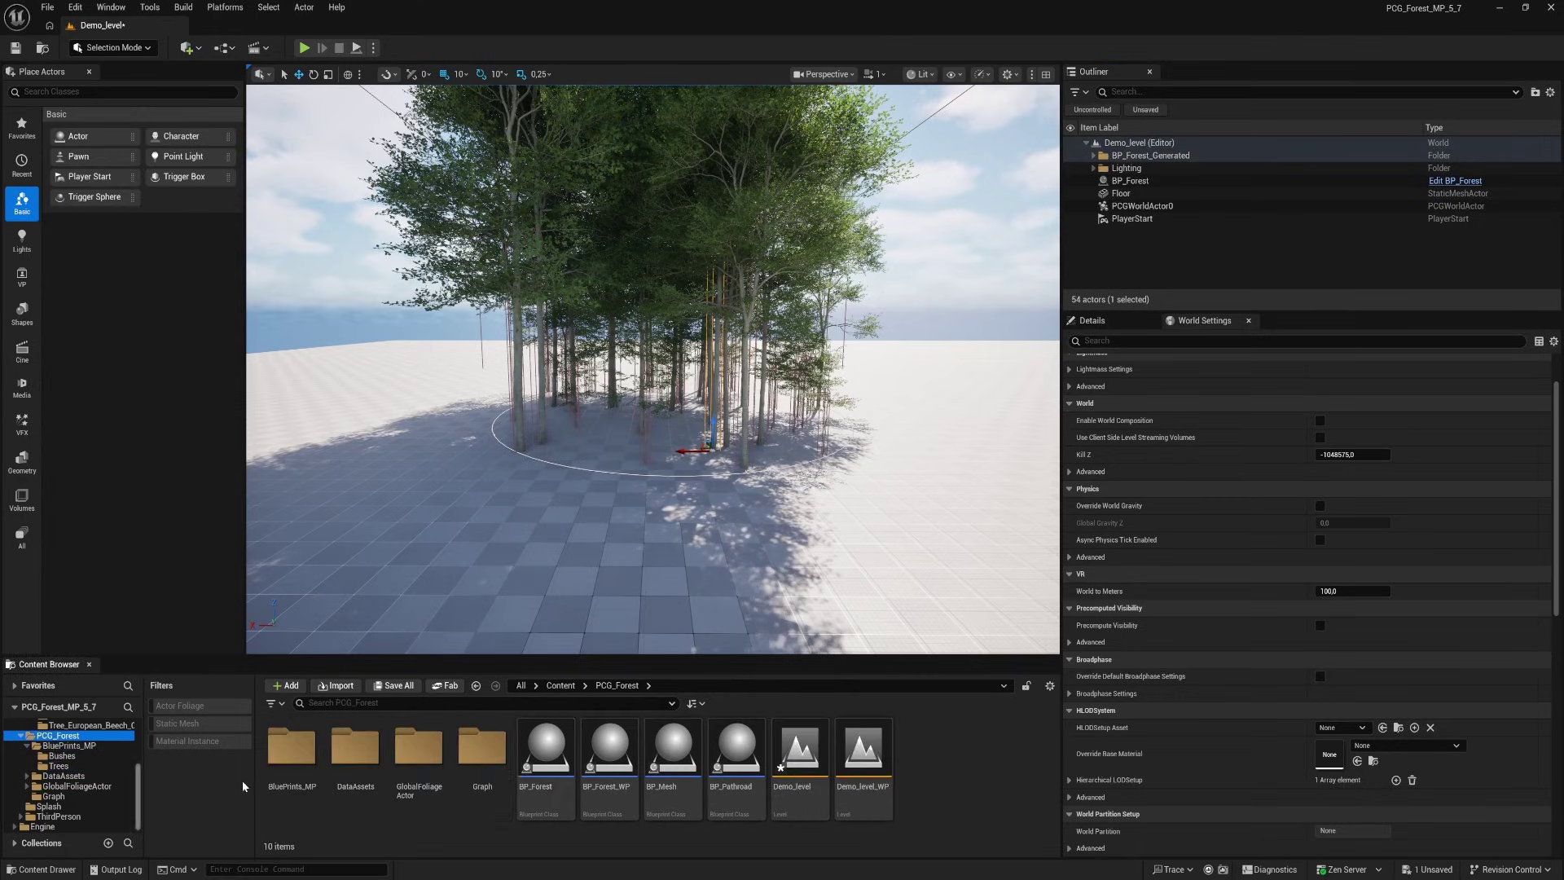
double_click(418, 752)
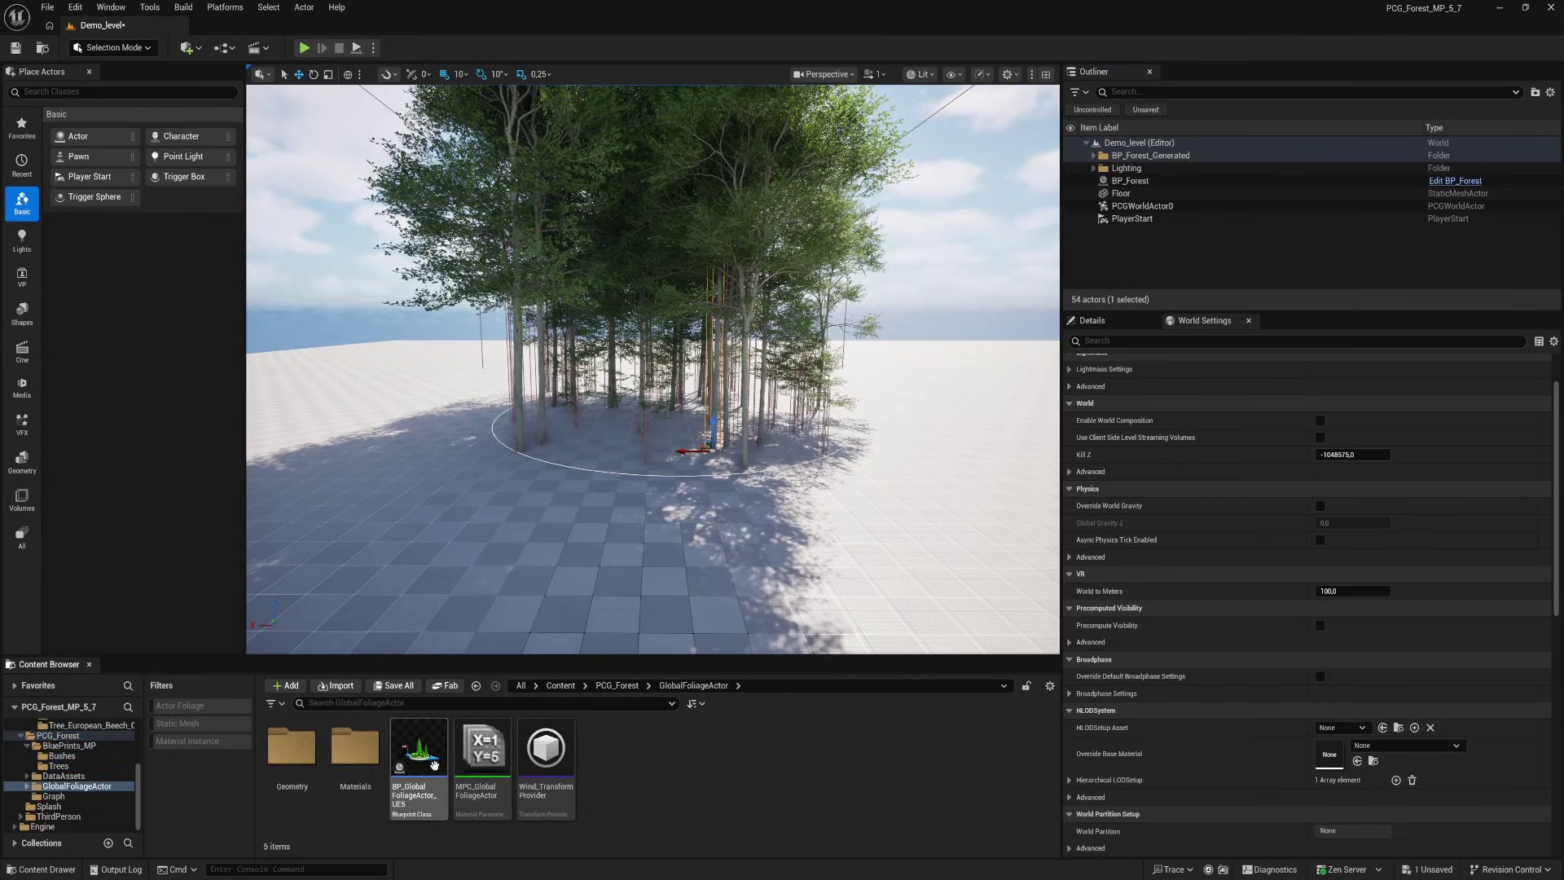
drag(611, 666, 843, 497)
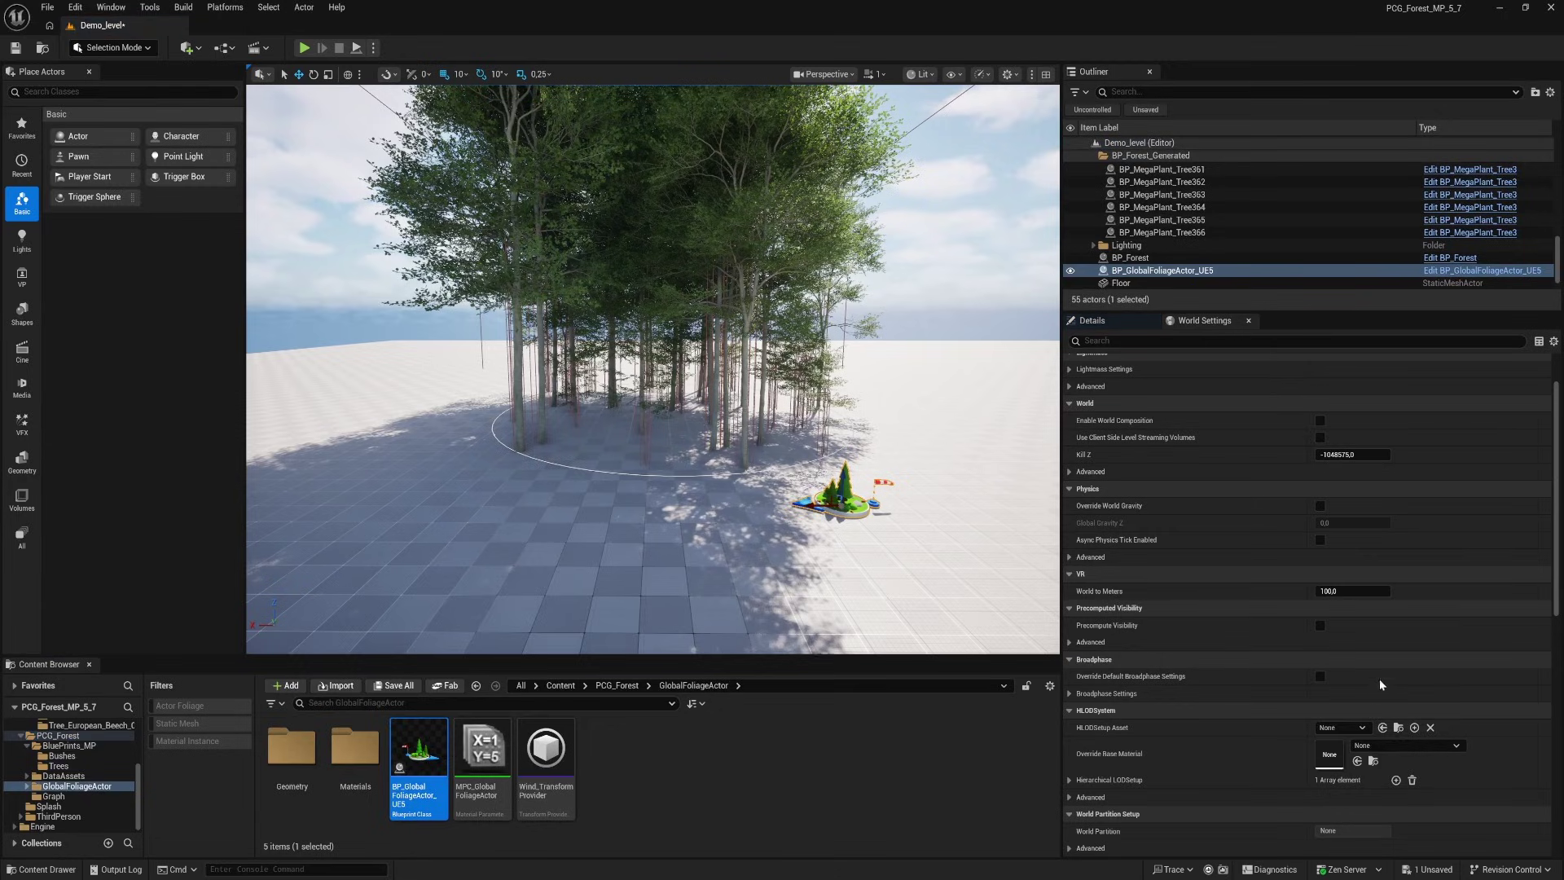
Raise the foliage actor's Wind Speed to about 76.81
scroll(1372, 656, up, 2)
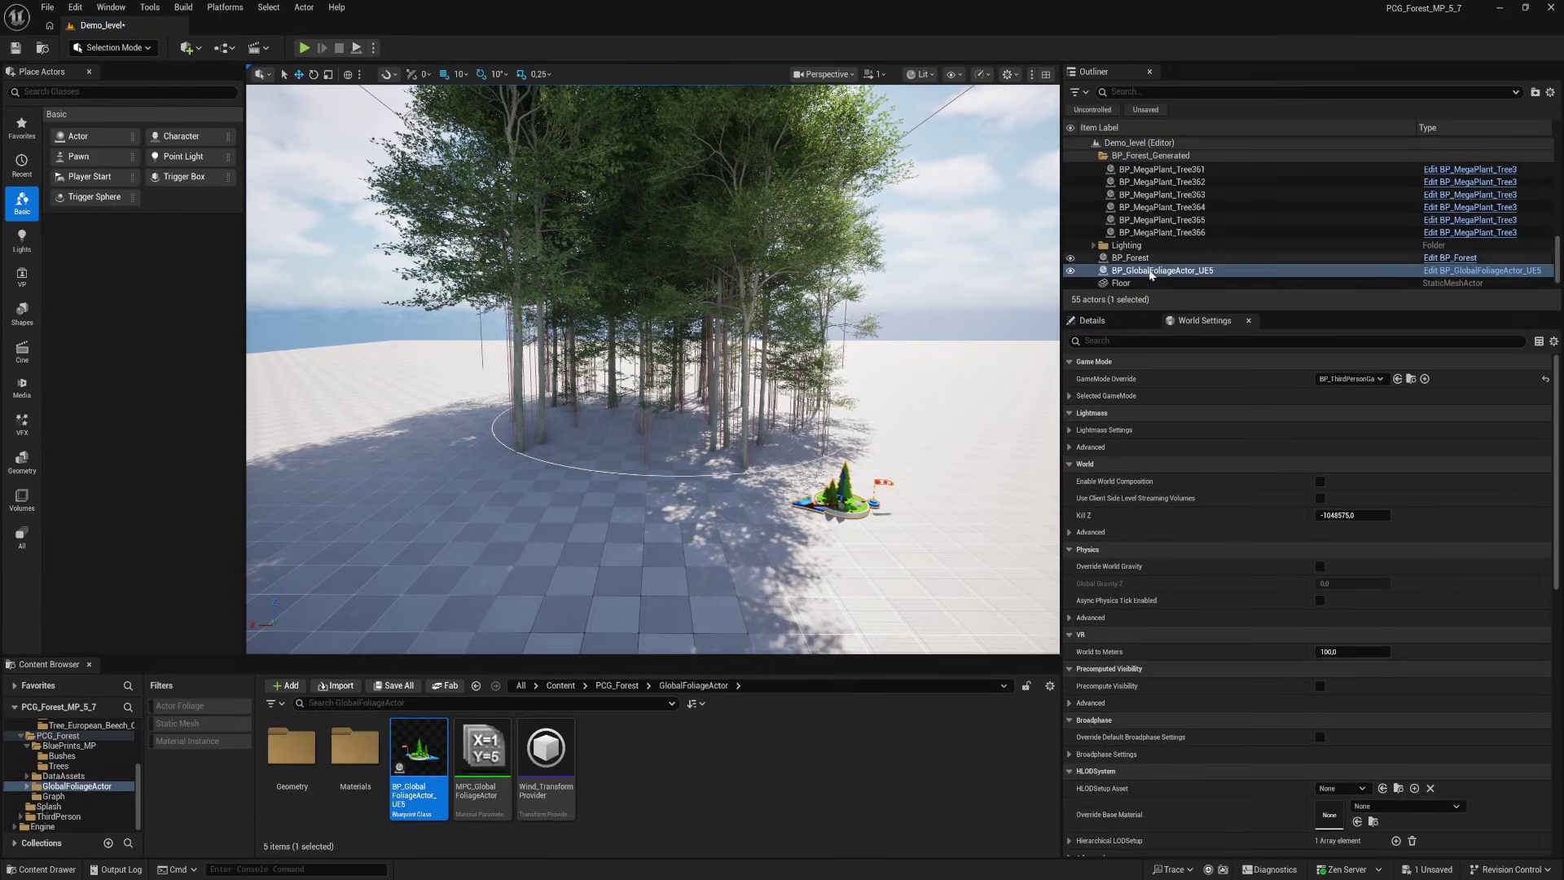
click(1118, 319)
drag(1318, 571, 1353, 586)
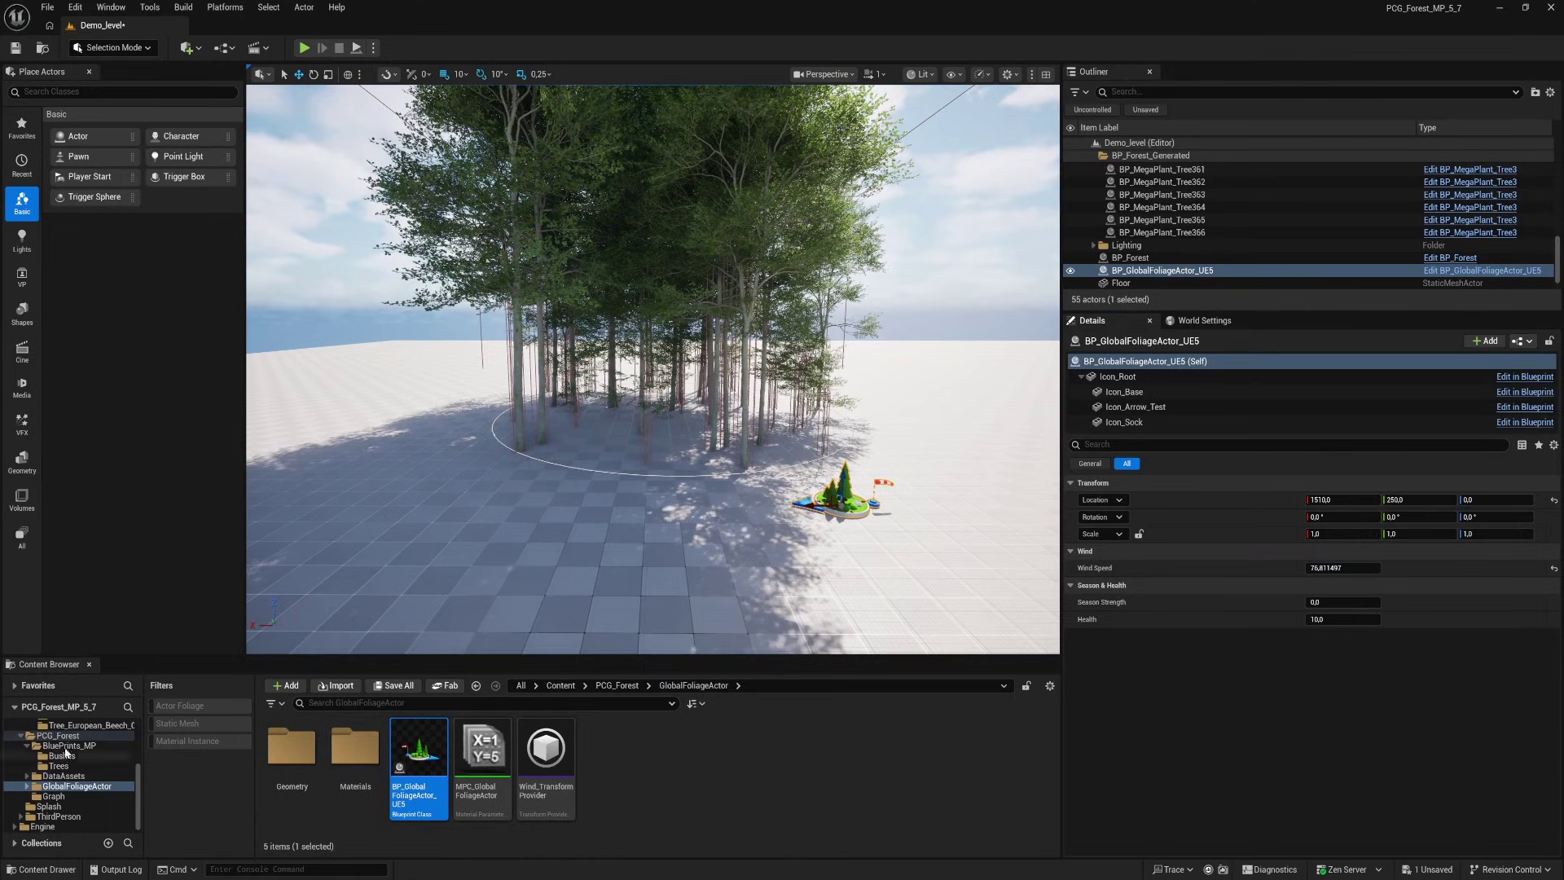
click(69, 745)
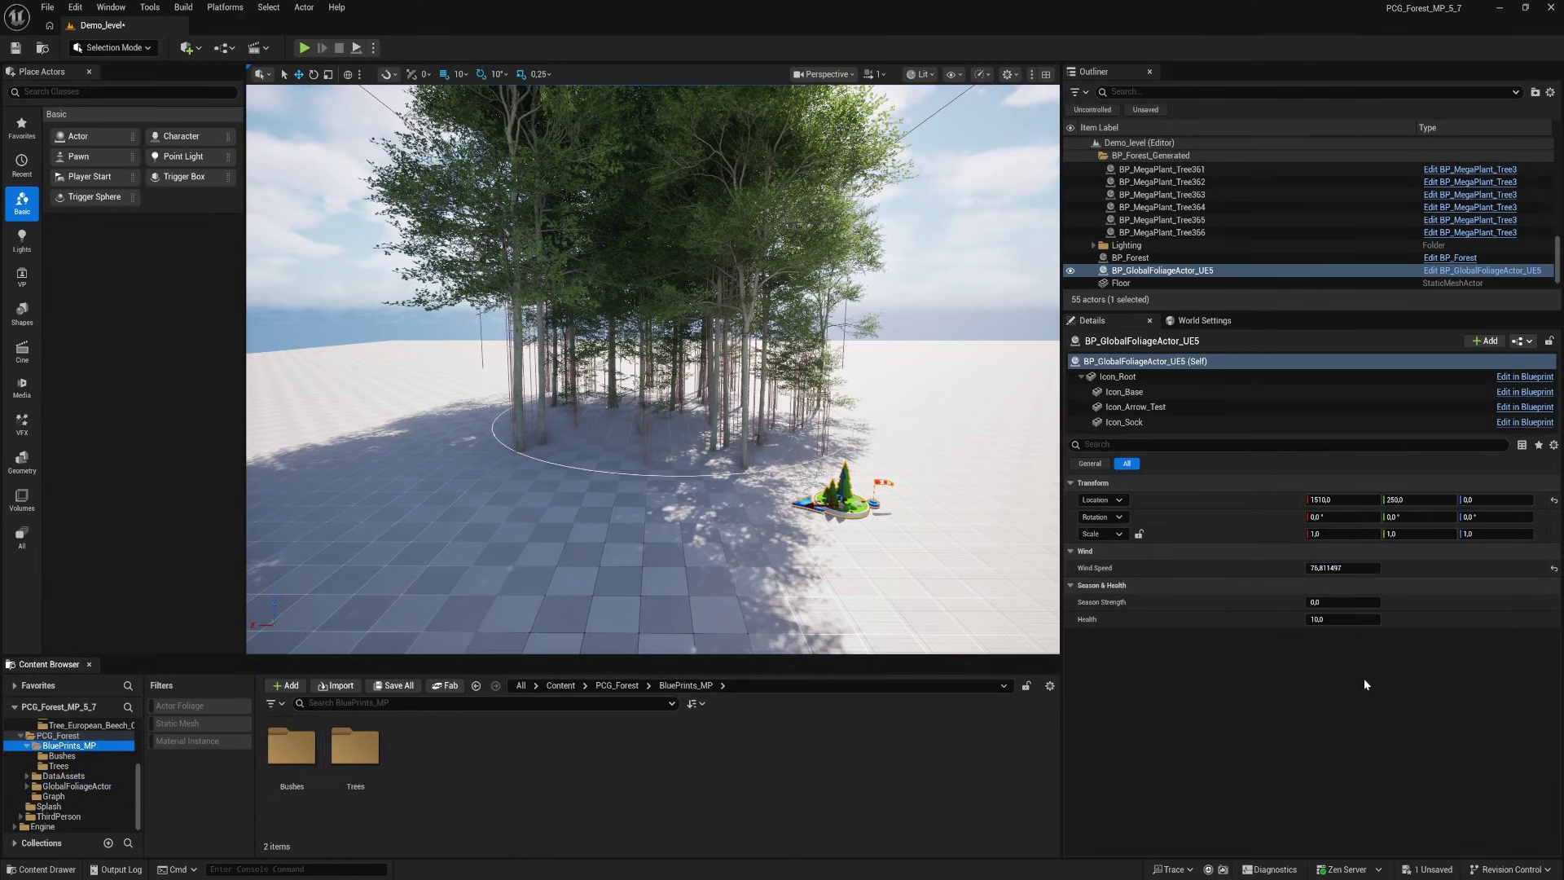
Set BP_MegaPlant_Tree's Transform Provider to Wind_TransformProvider, then compile and save
double_click(355, 747)
double_click(294, 751)
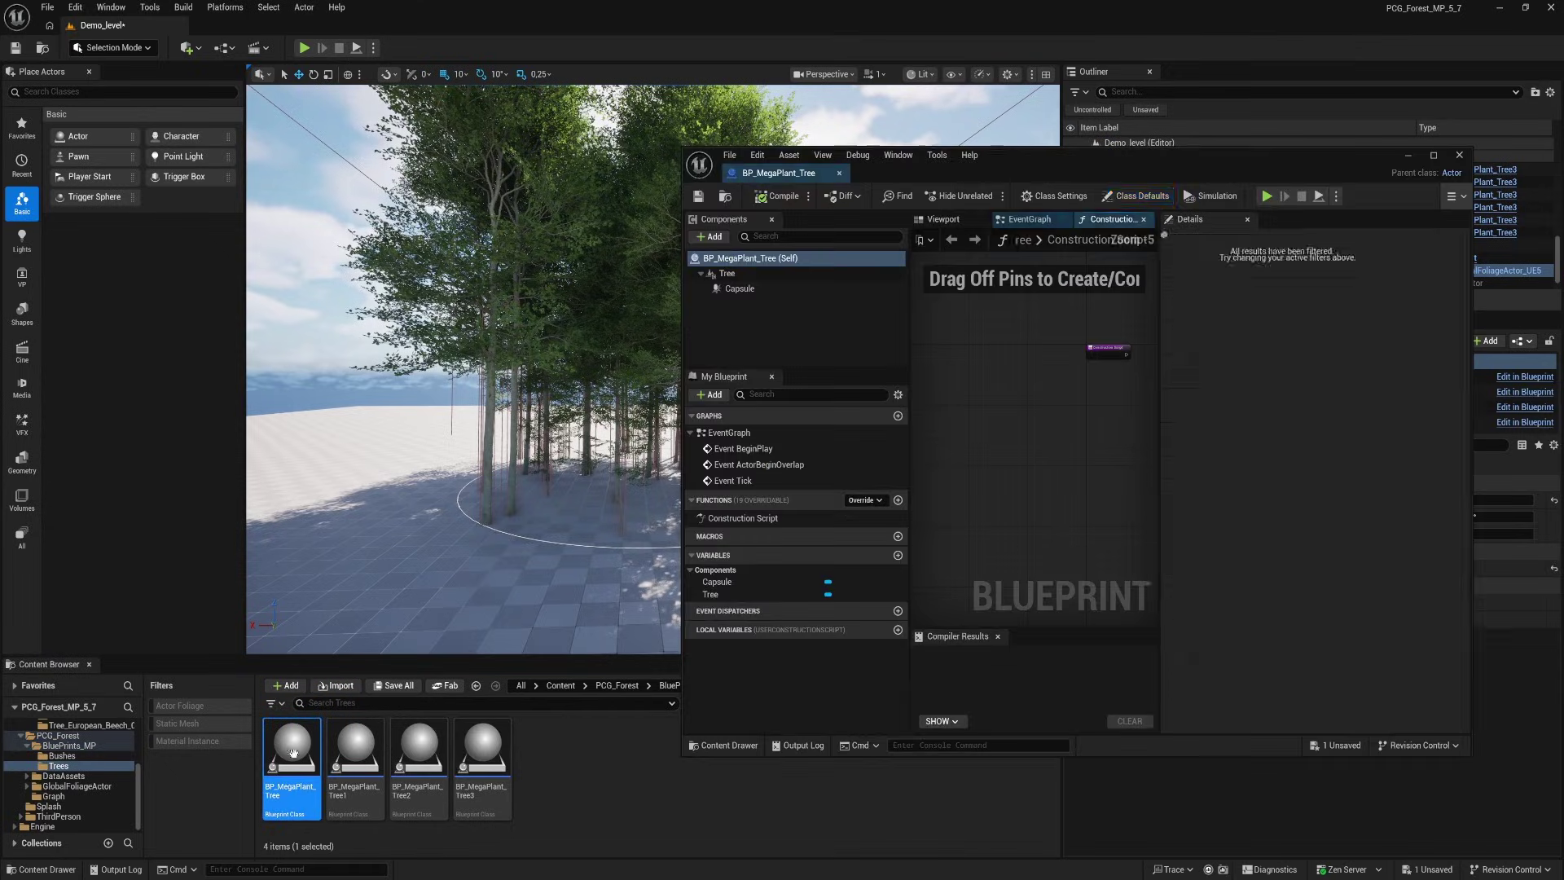
click(730, 277)
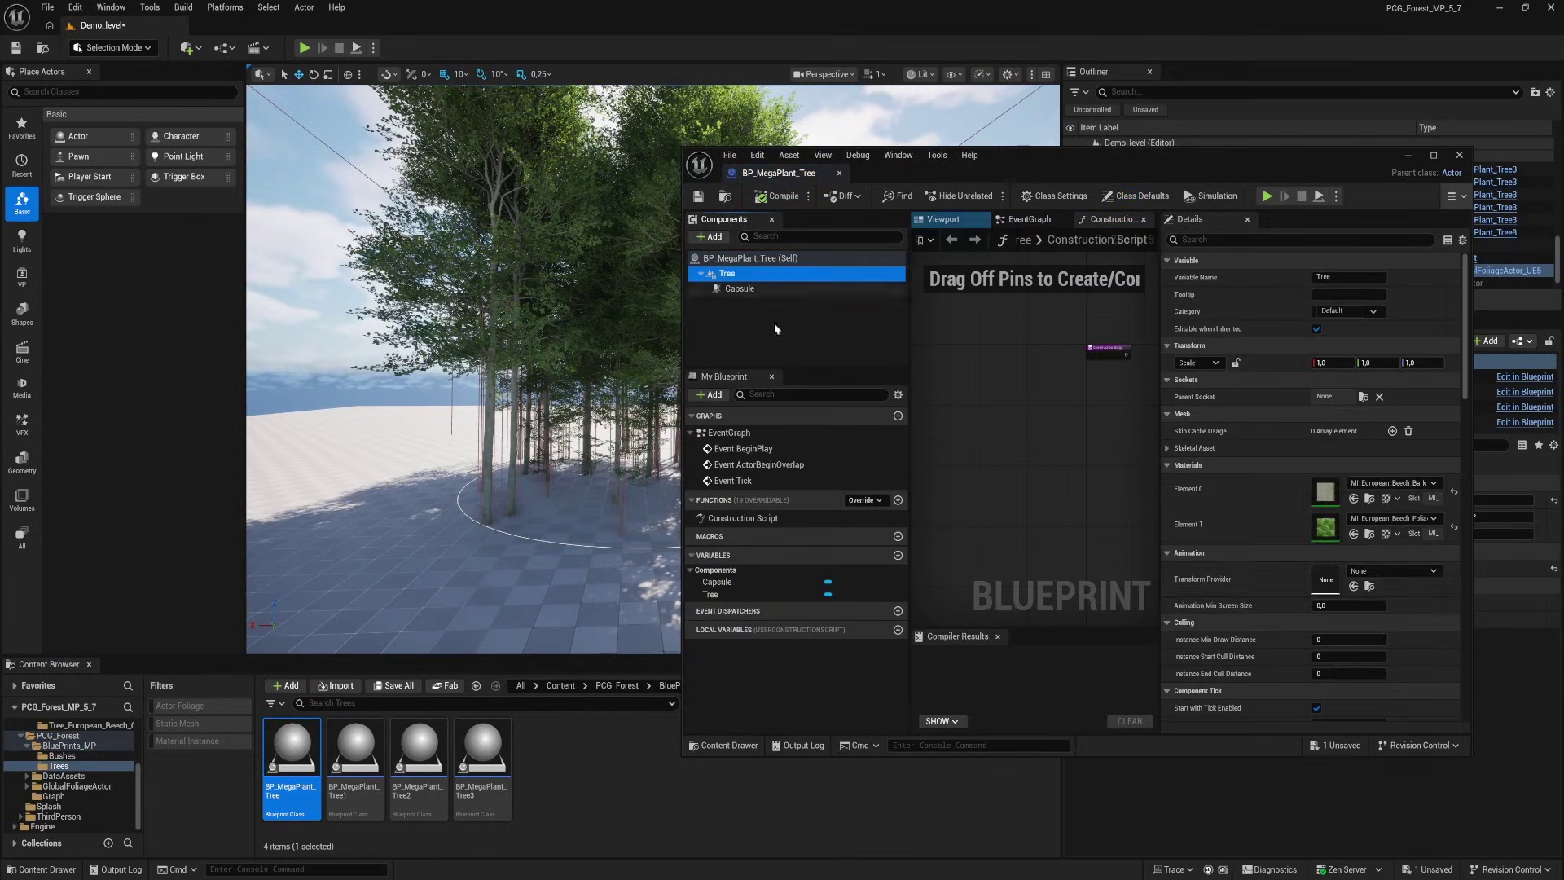
click(1169, 449)
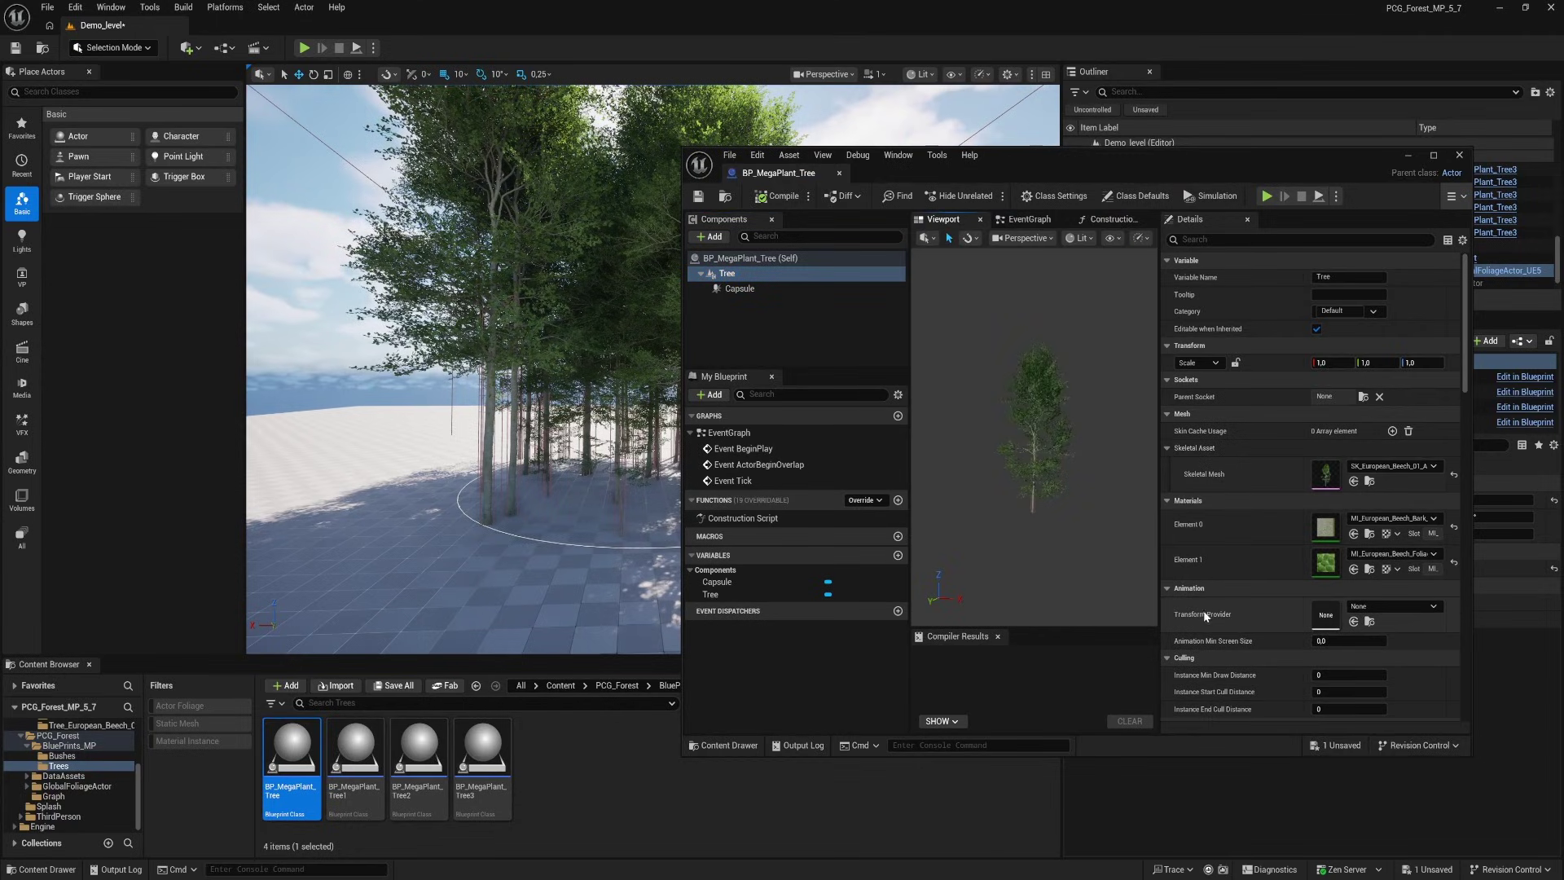
click(1390, 604)
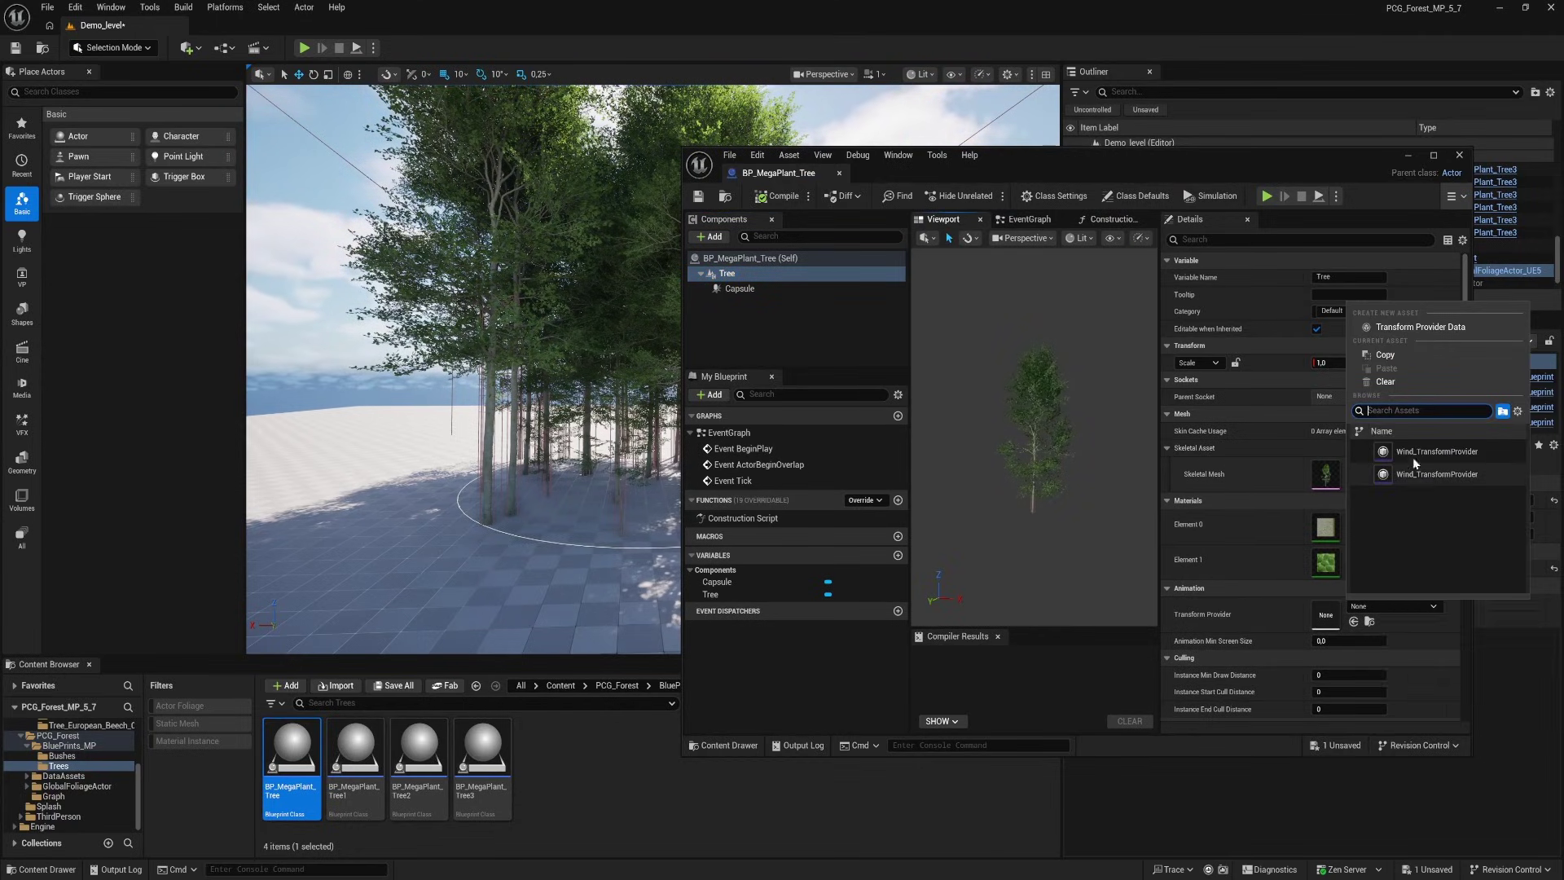
mouse_move(1424, 451)
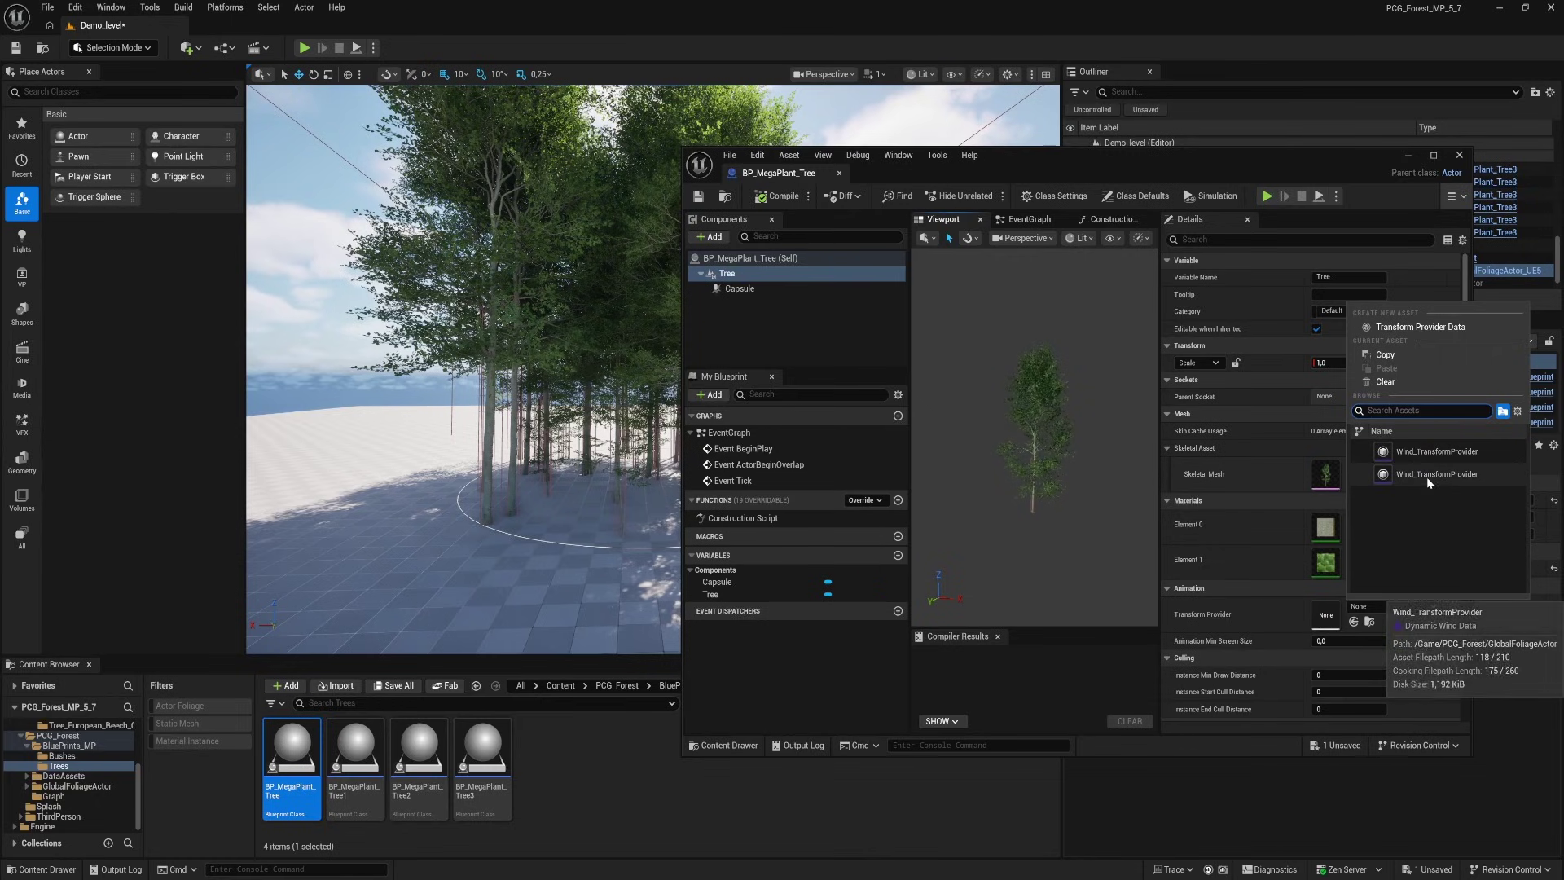
click(1427, 476)
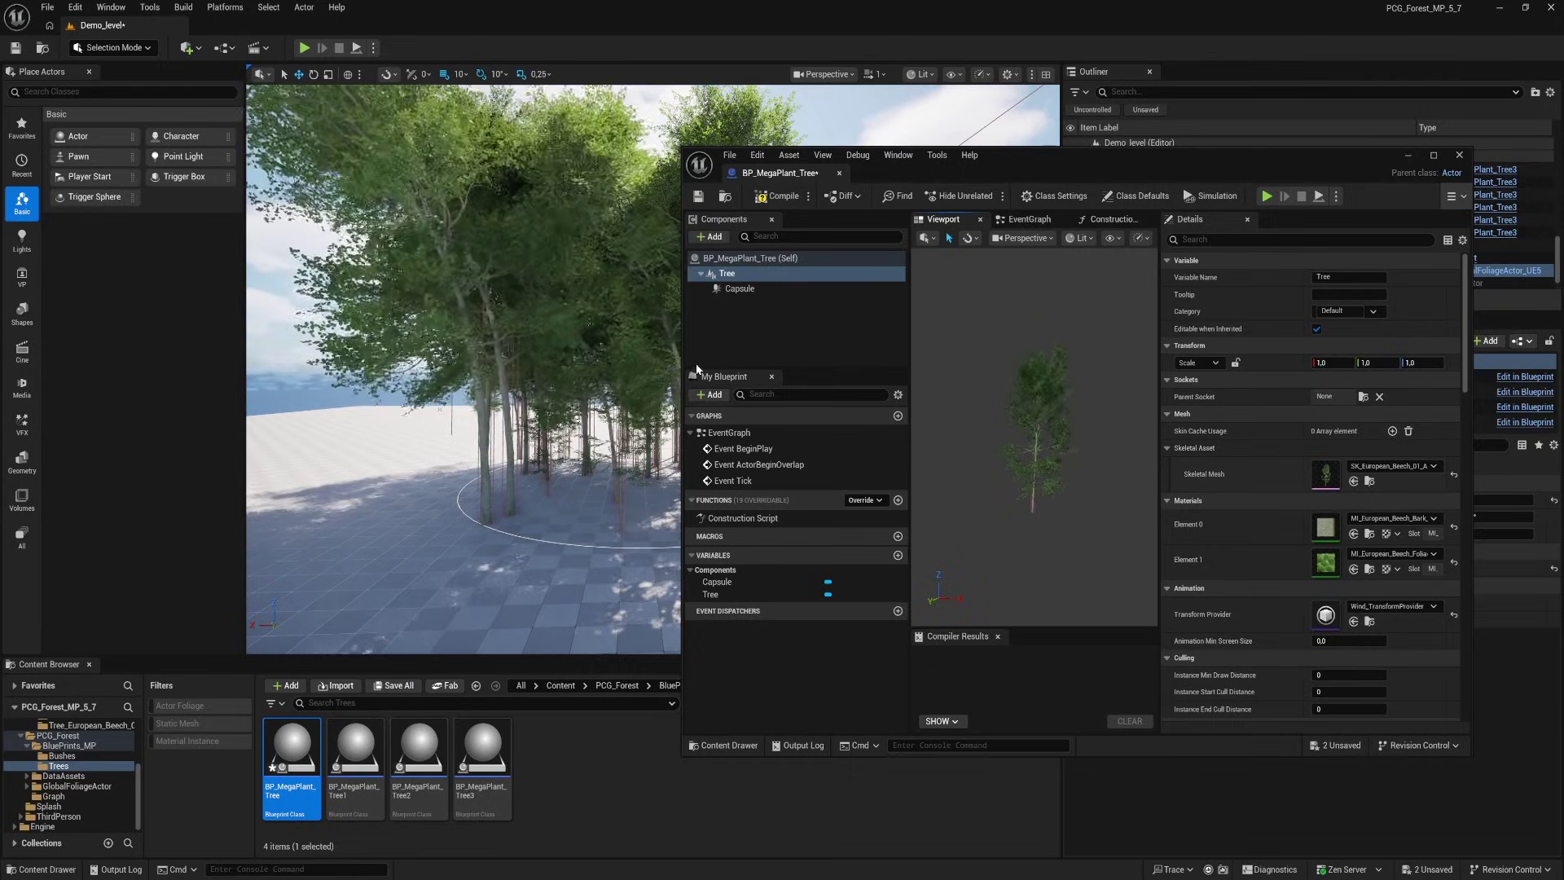
click(778, 196)
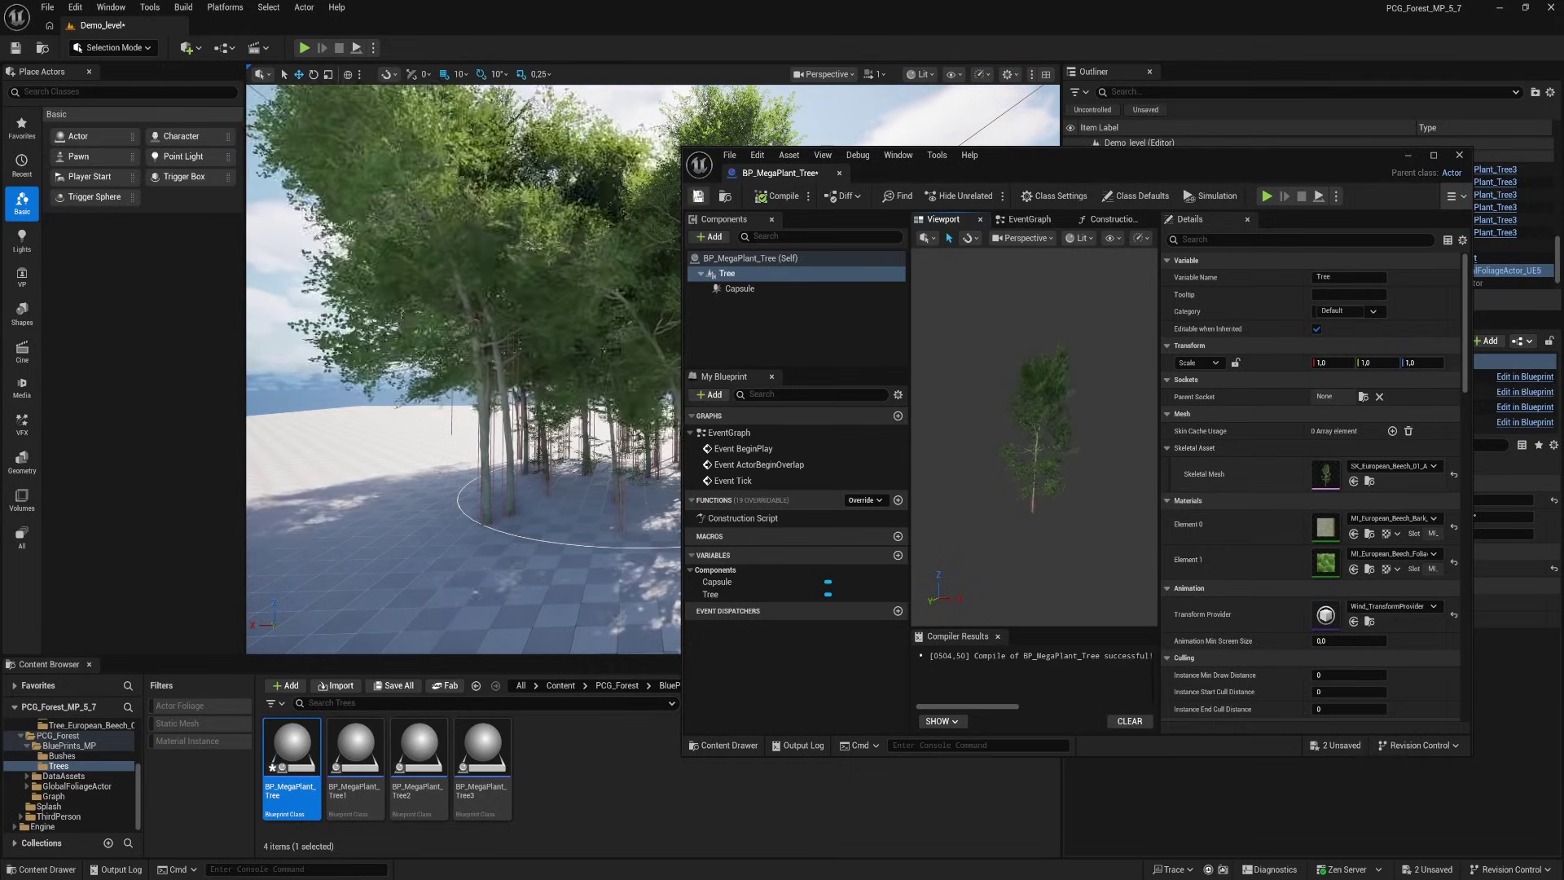
click(697, 199)
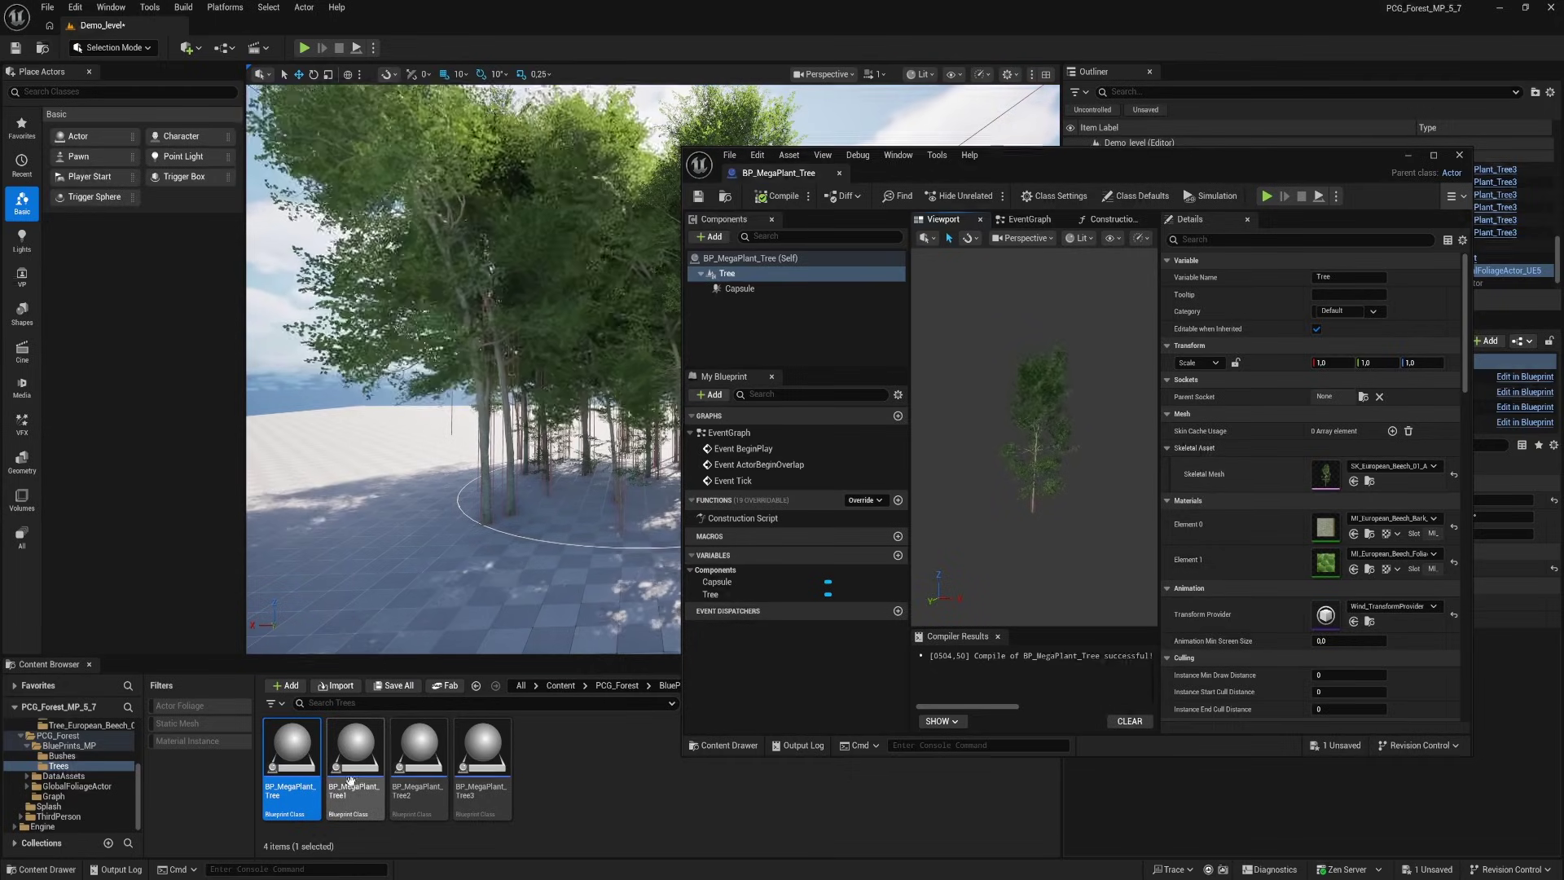
Assign Wind_TransformProvider to the trees in BP_MegaPlant_Tree1 and BP_MegaPlant_Tree2
double_click(352, 748)
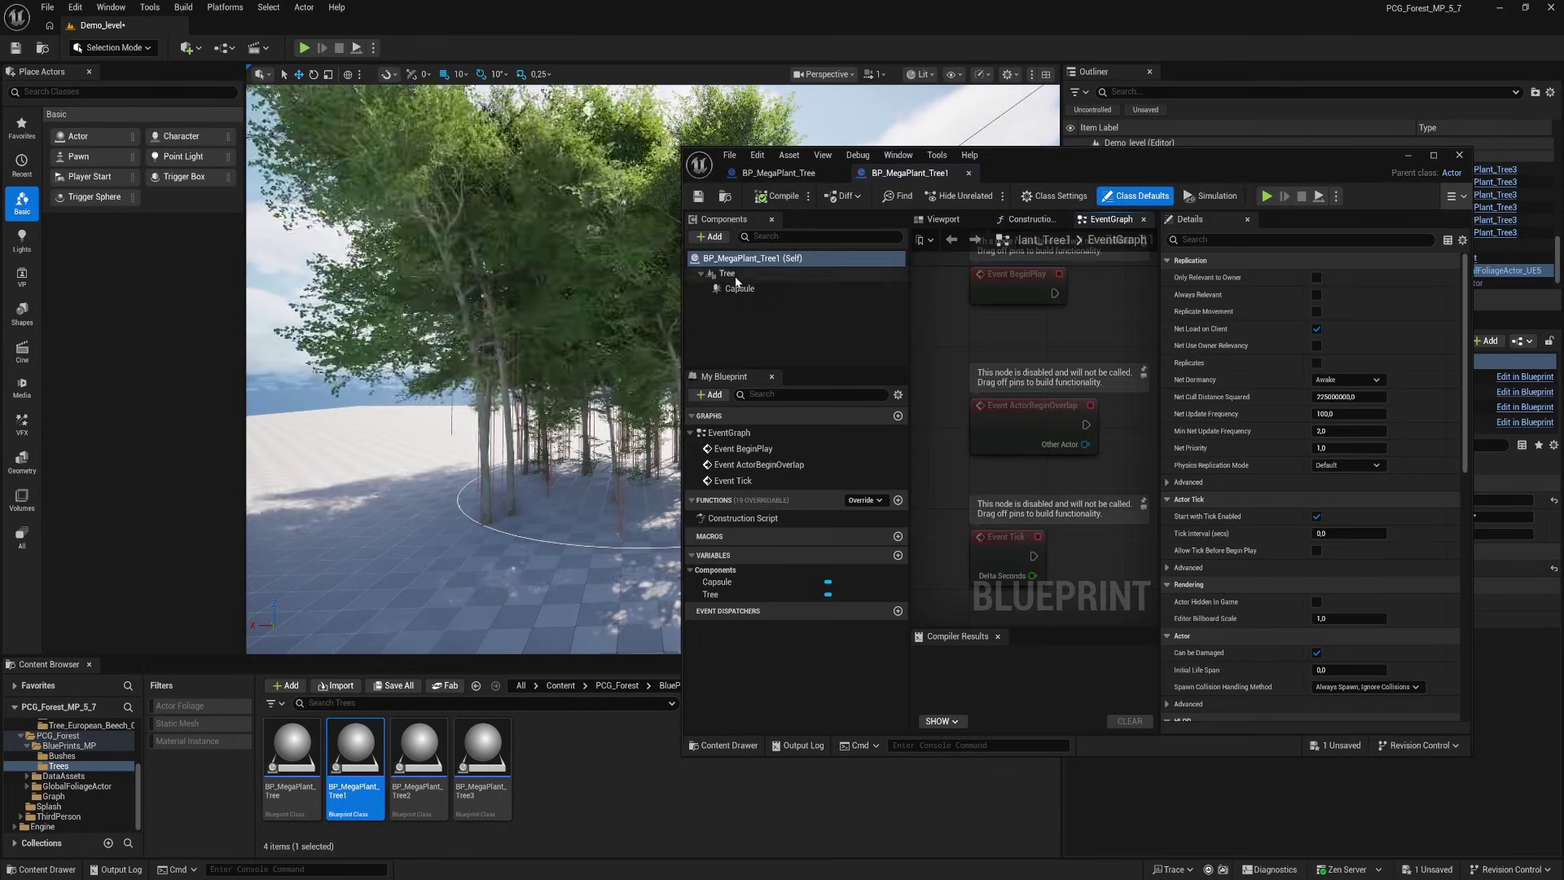
click(1395, 606)
click(1438, 474)
double_click(418, 748)
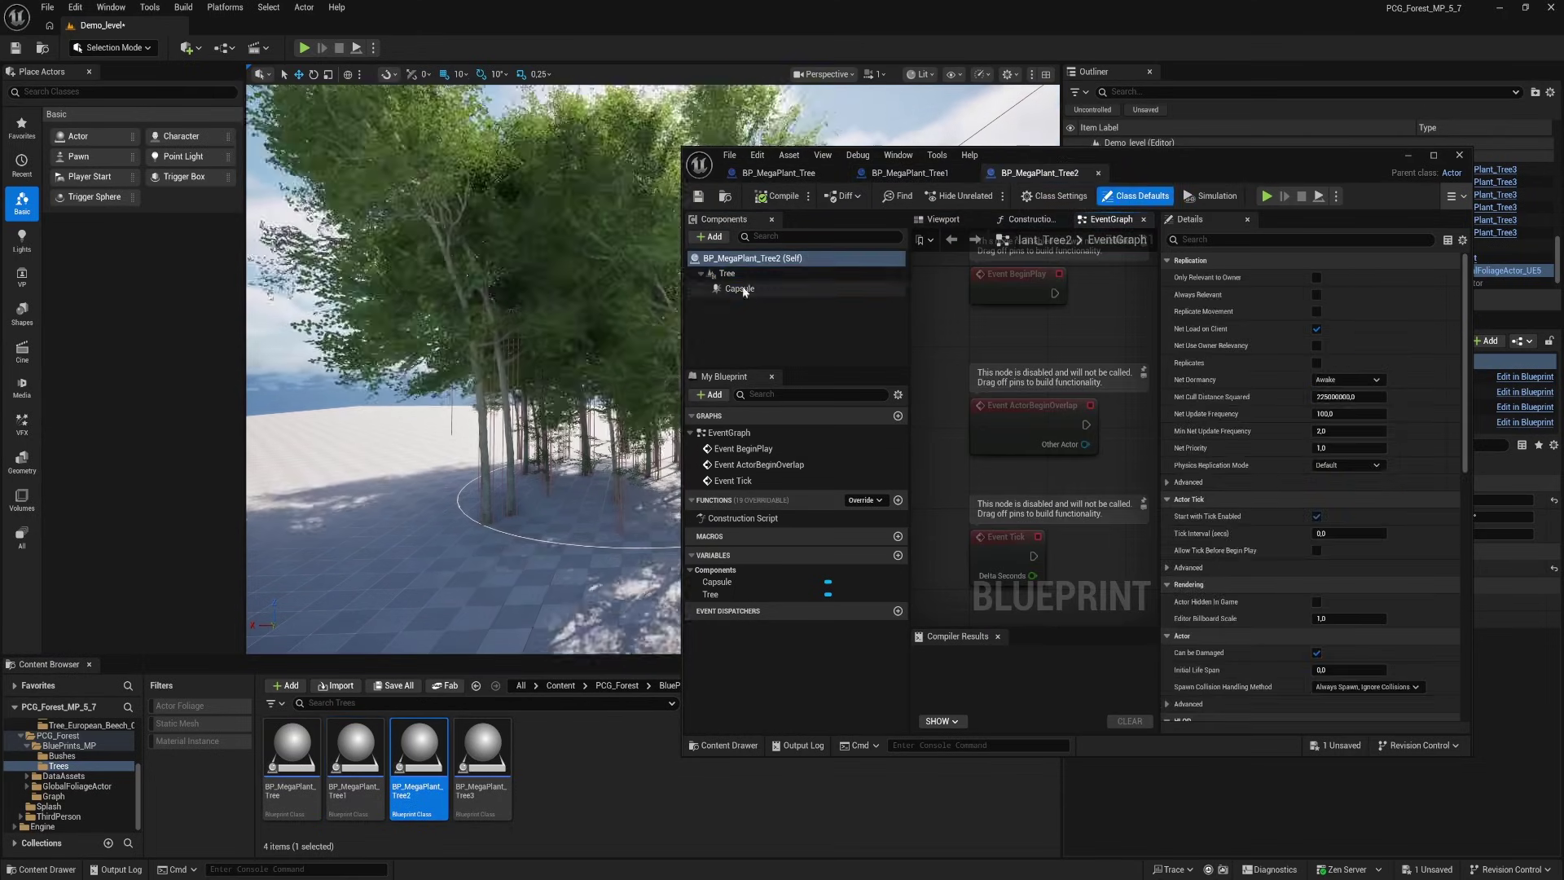
click(1395, 607)
click(1438, 474)
Give BP_MegaPlant_Tree3 the wind transform provider, compile and save, and close all tree blueprints
double_click(482, 748)
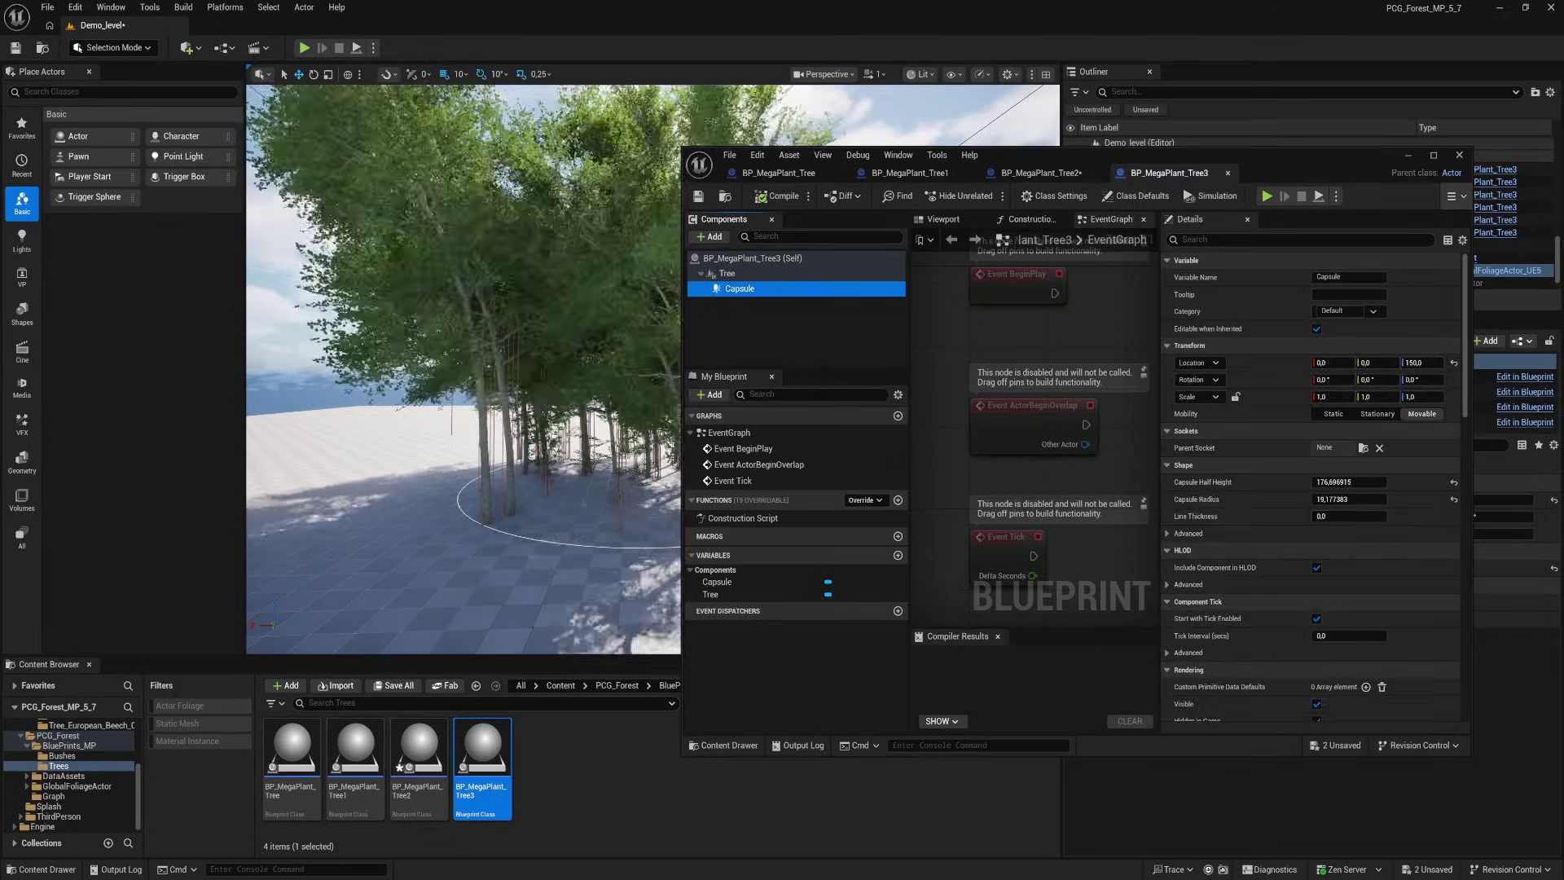
click(1395, 607)
click(1438, 474)
click(778, 197)
click(1228, 172)
click(1098, 173)
click(969, 173)
click(839, 173)
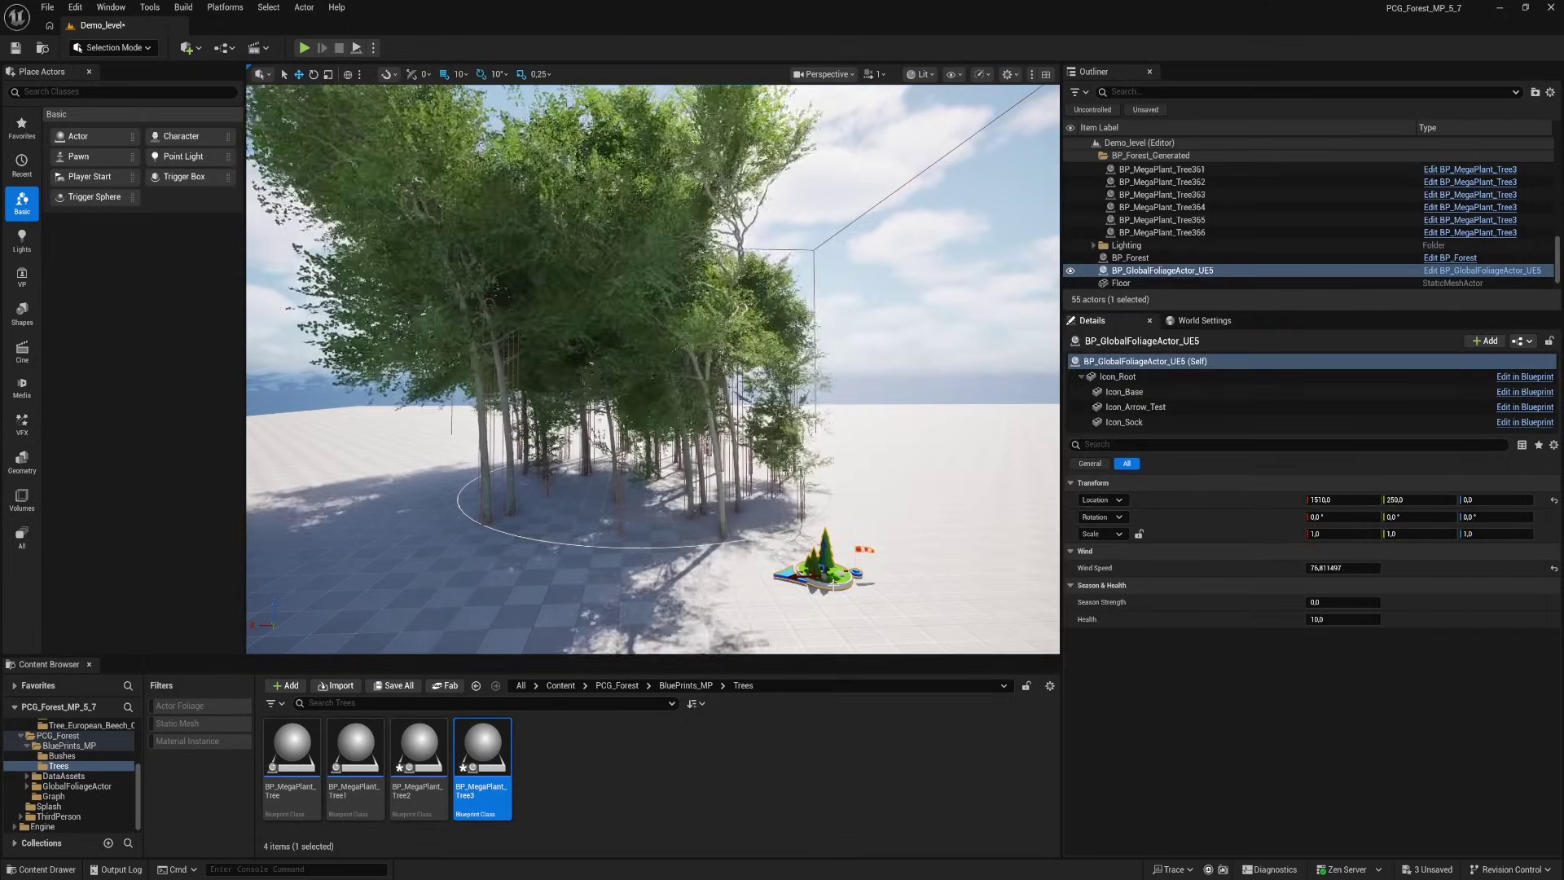
Reset BP_GlobalFoliageActor_UE5's Wind Speed and set it to 20
click(1157, 258)
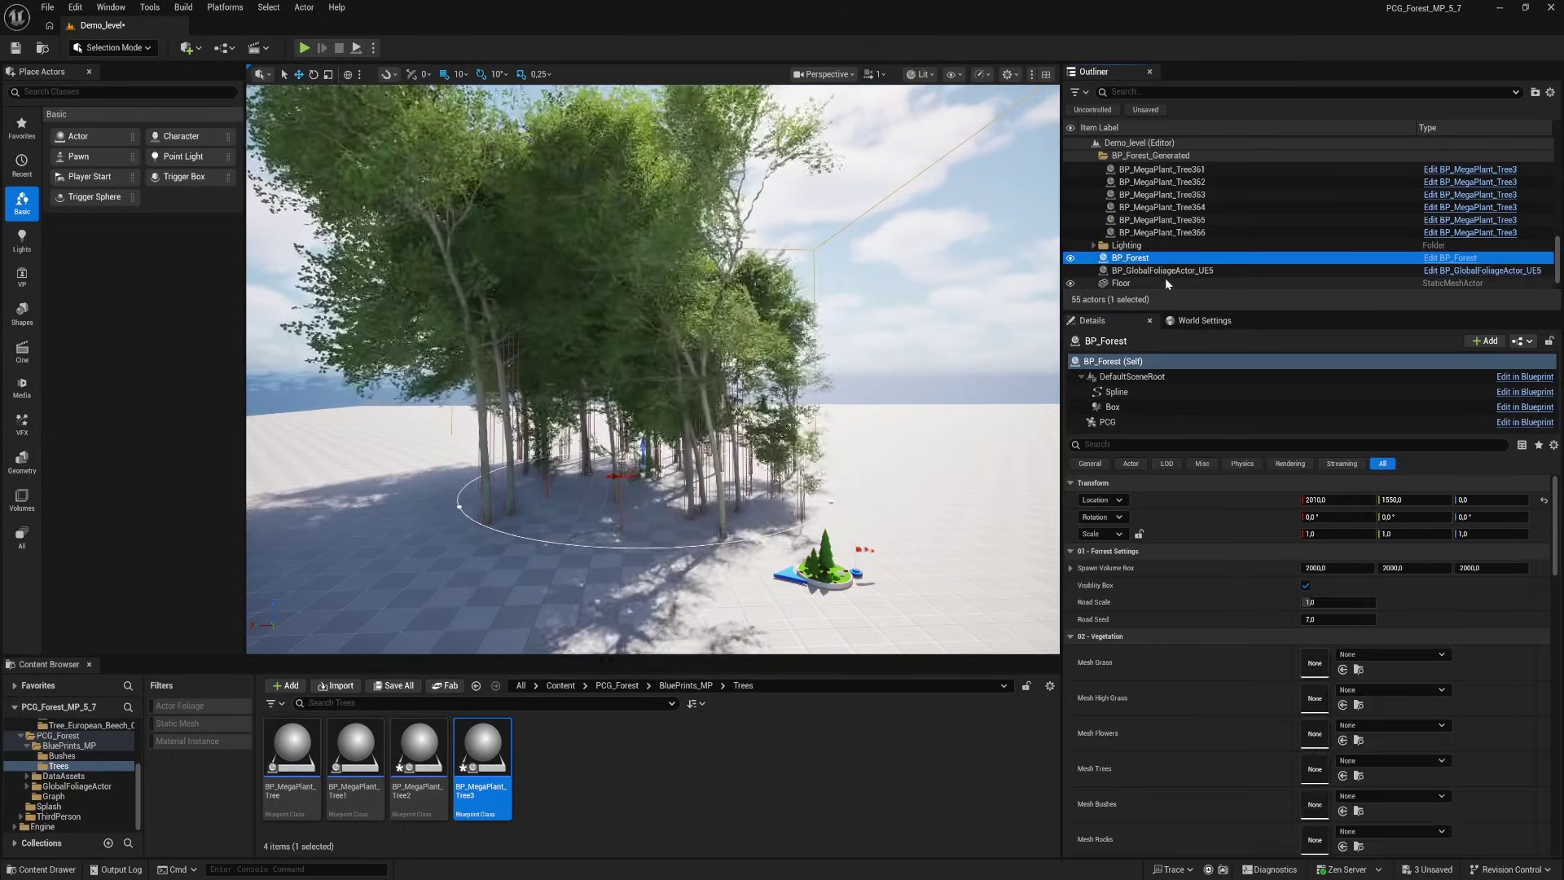
click(1165, 272)
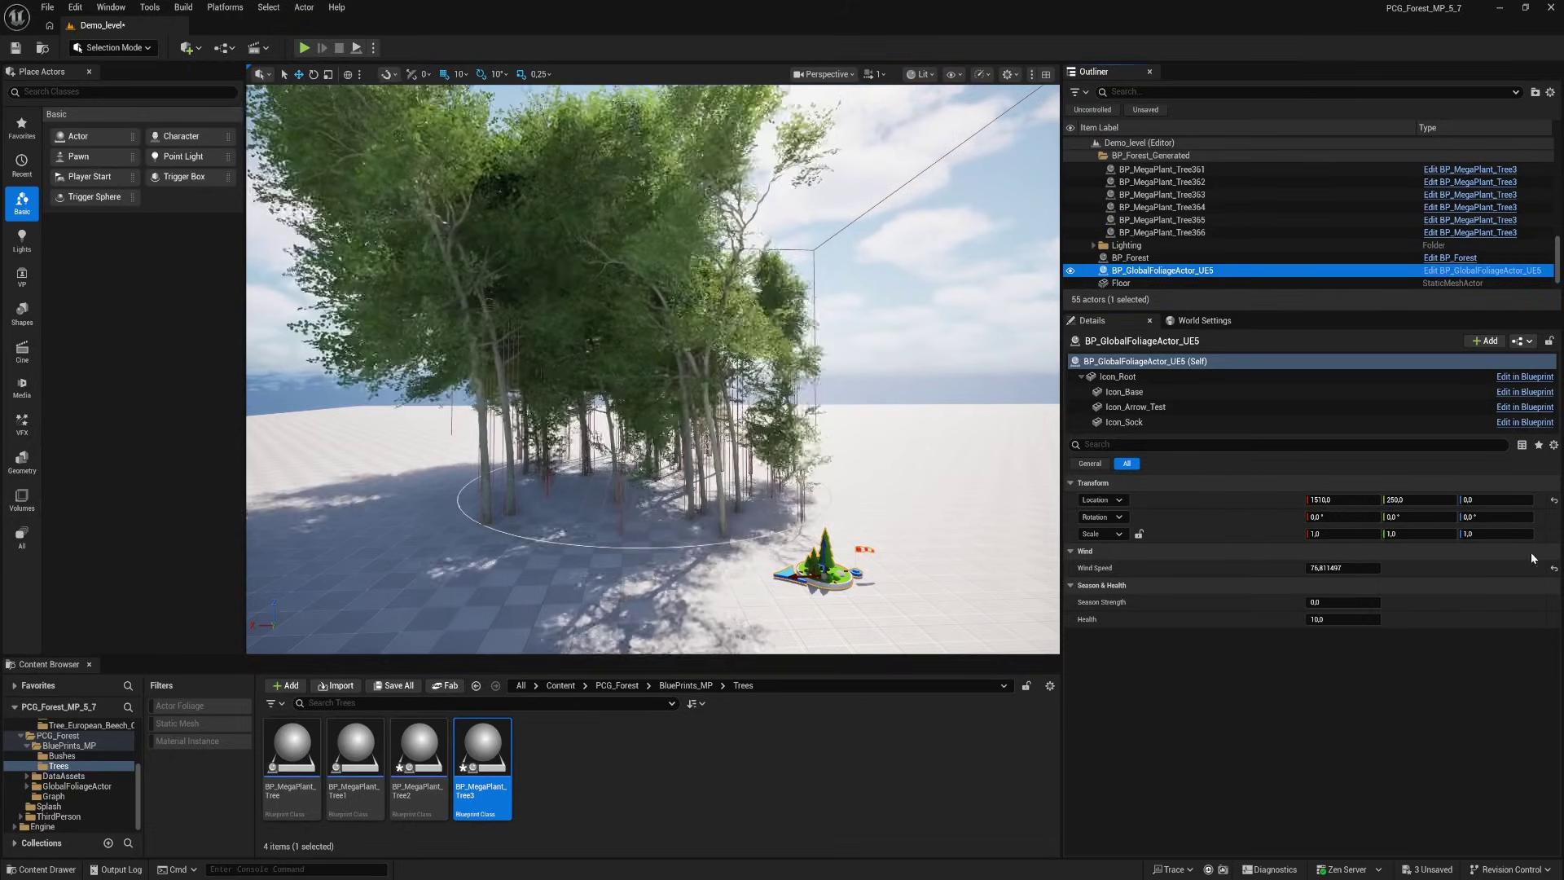
click(1554, 568)
click(1318, 568)
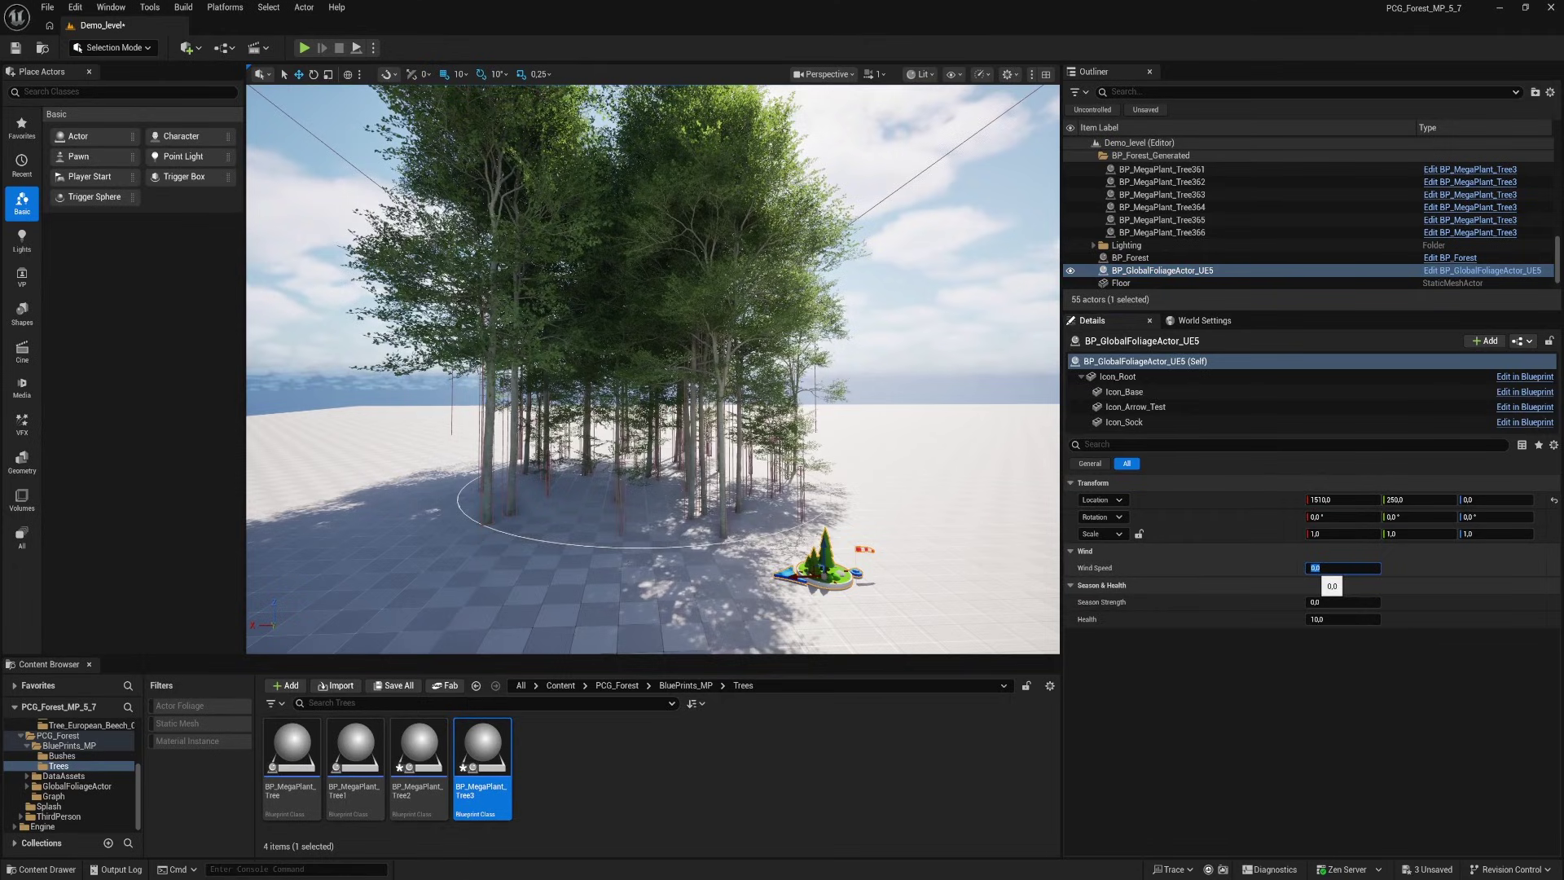
text(20)
key(Return)
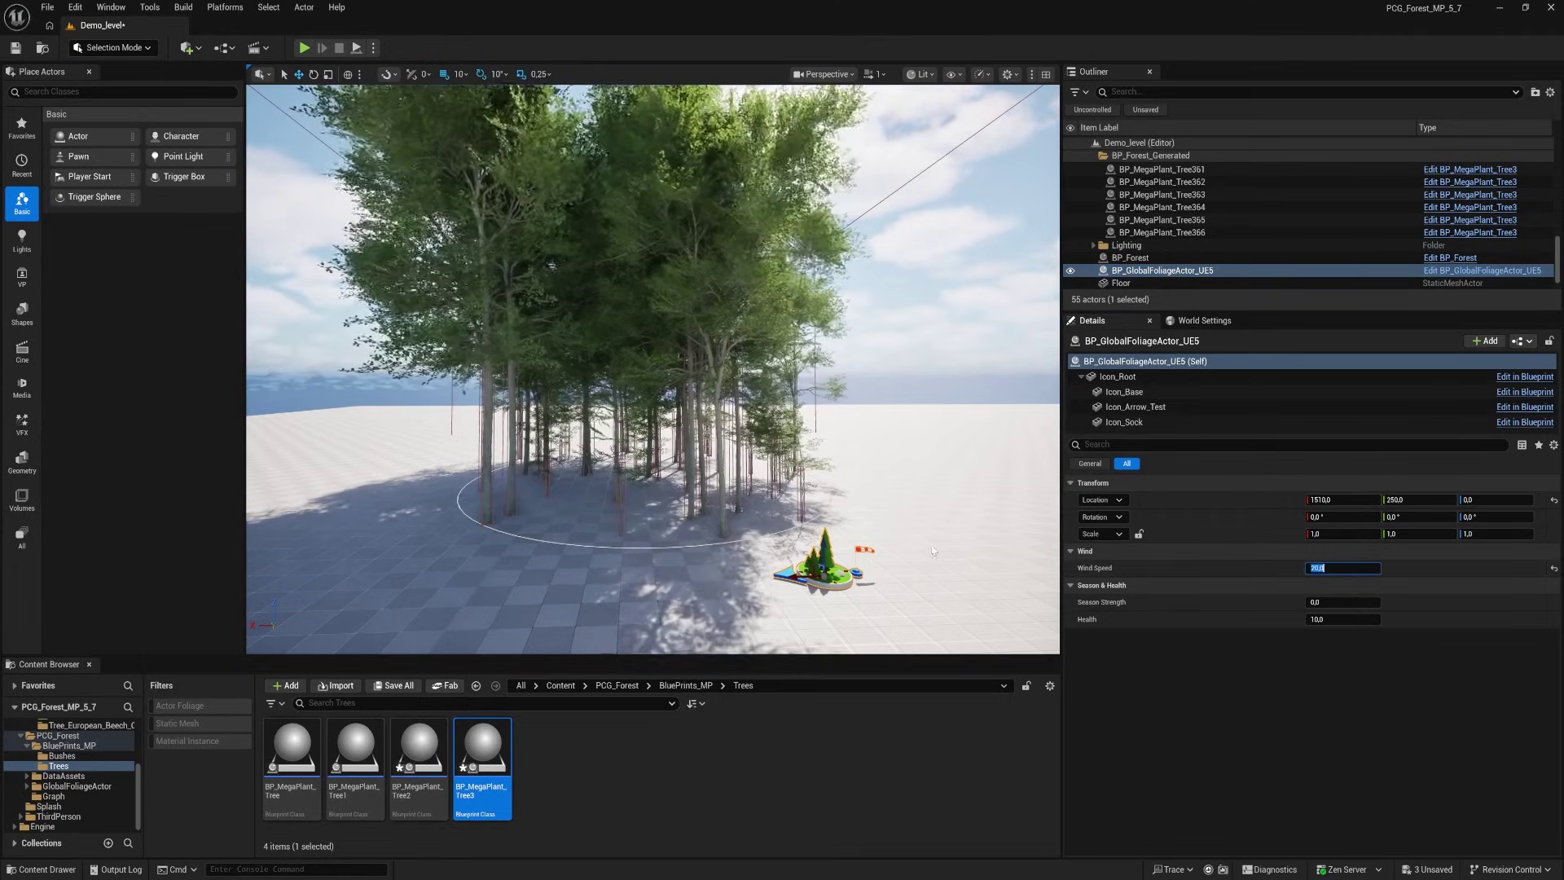
Move a generated tree along X, then set foliage Season Strength to 6.23 and Health to 1.56
right_drag(594, 462, 597, 546)
click(519, 515)
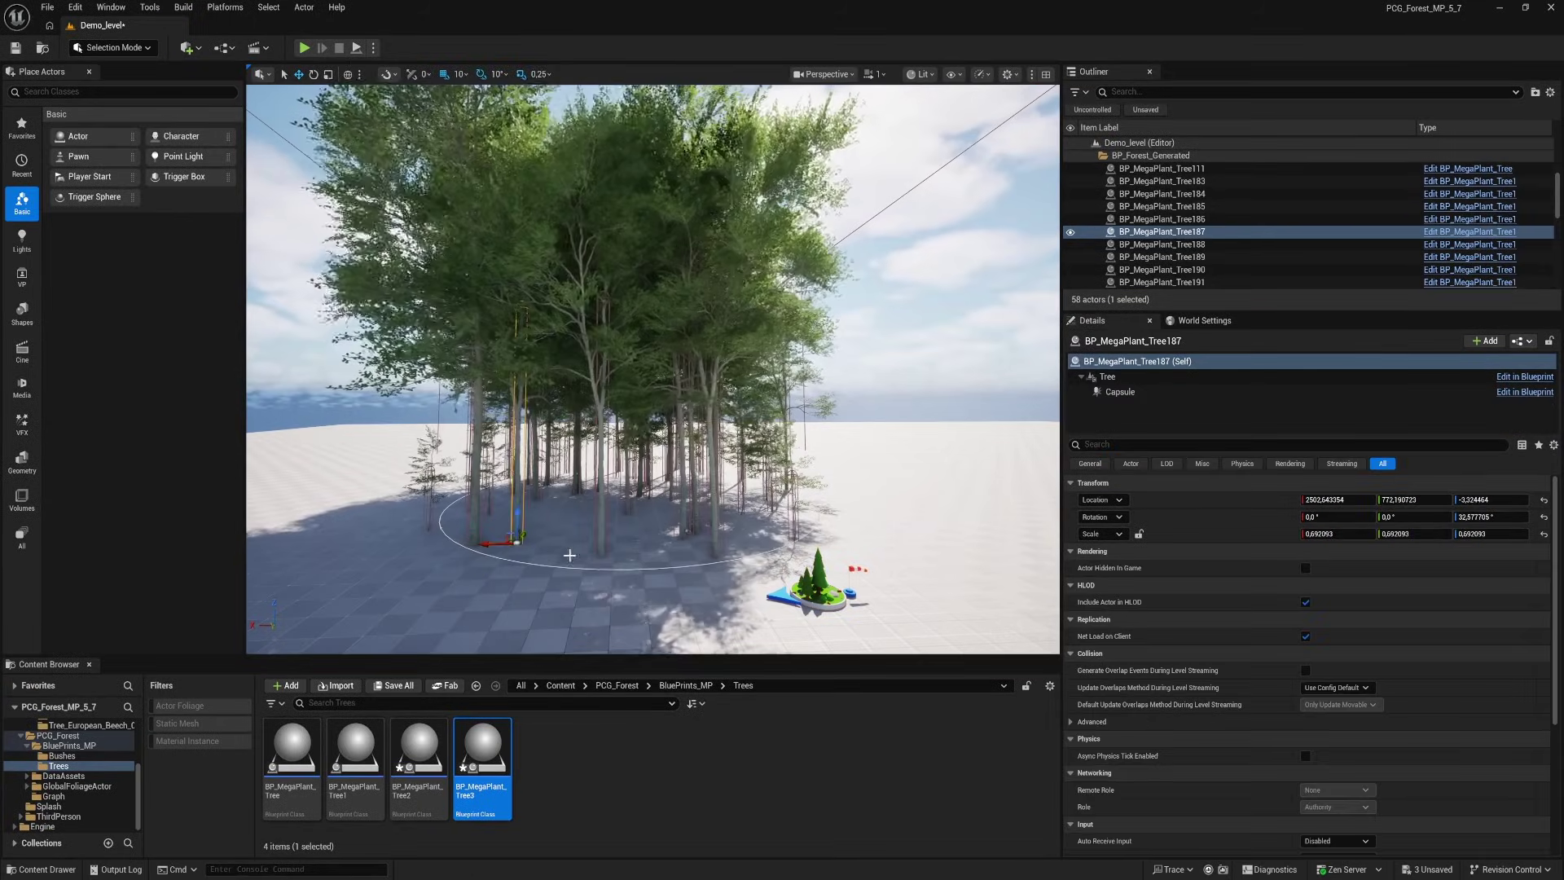
drag(488, 547, 509, 550)
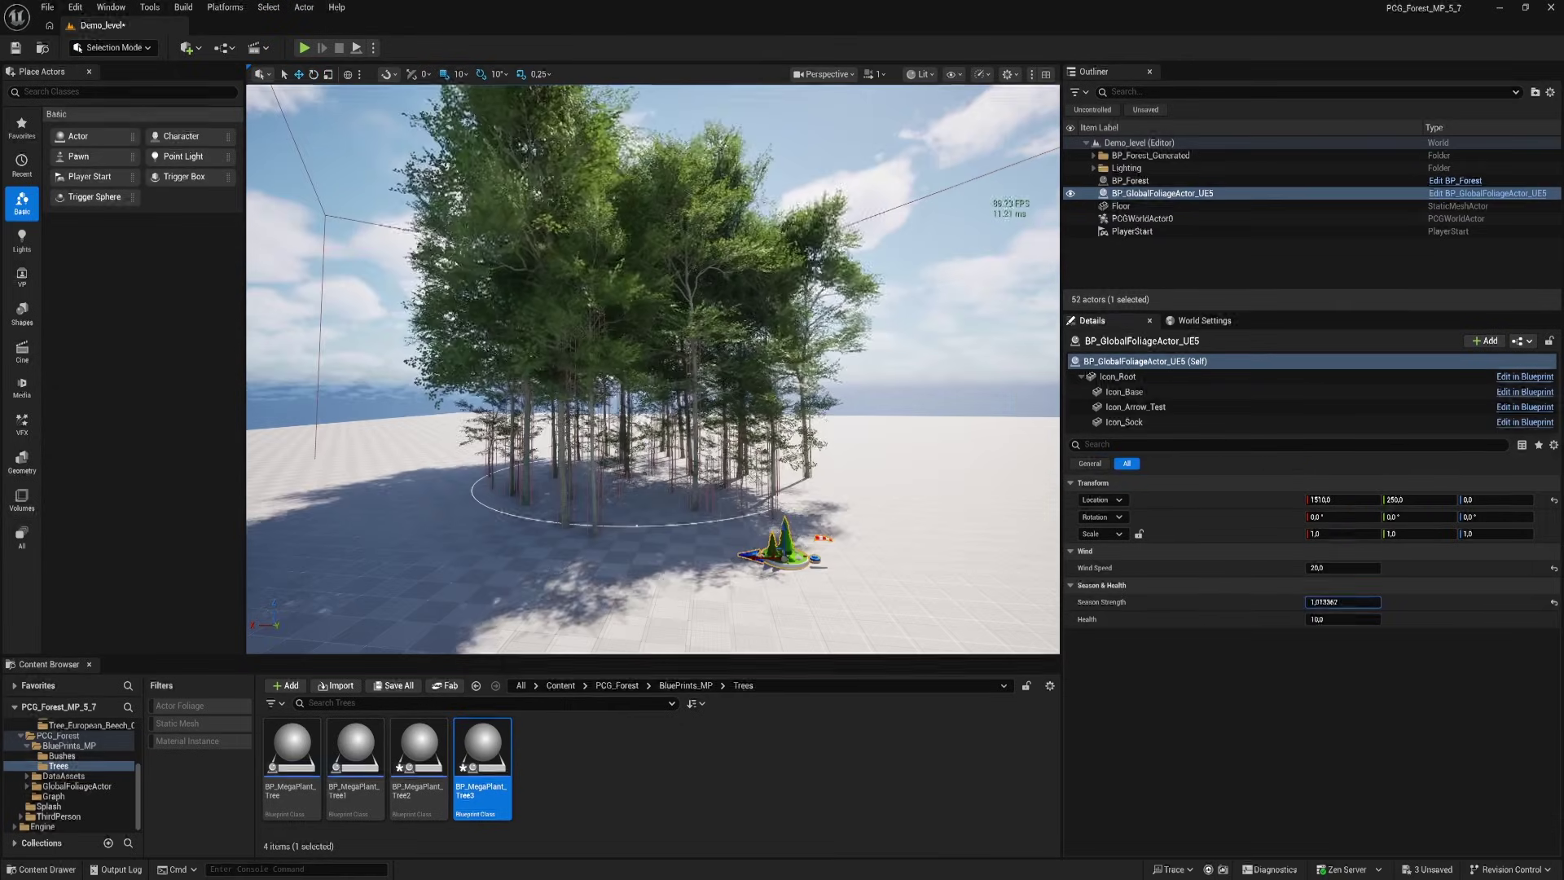
mouse_move(1336, 602)
mouse_down()
mouse_move(1401, 602)
mouse_move(1295, 619)
mouse_up()
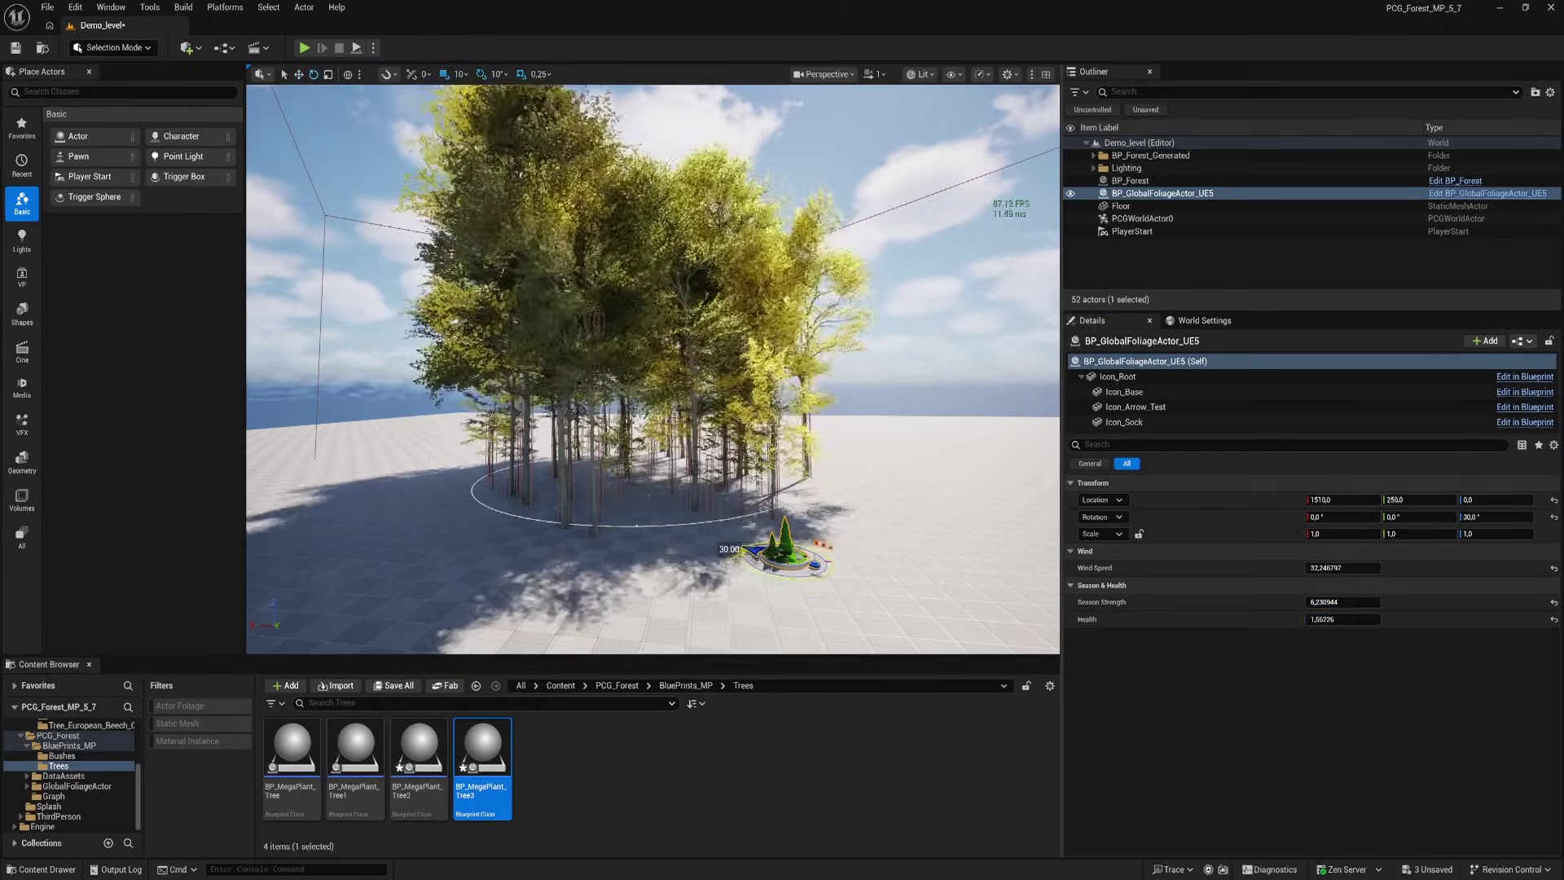
drag(815, 570, 790, 577)
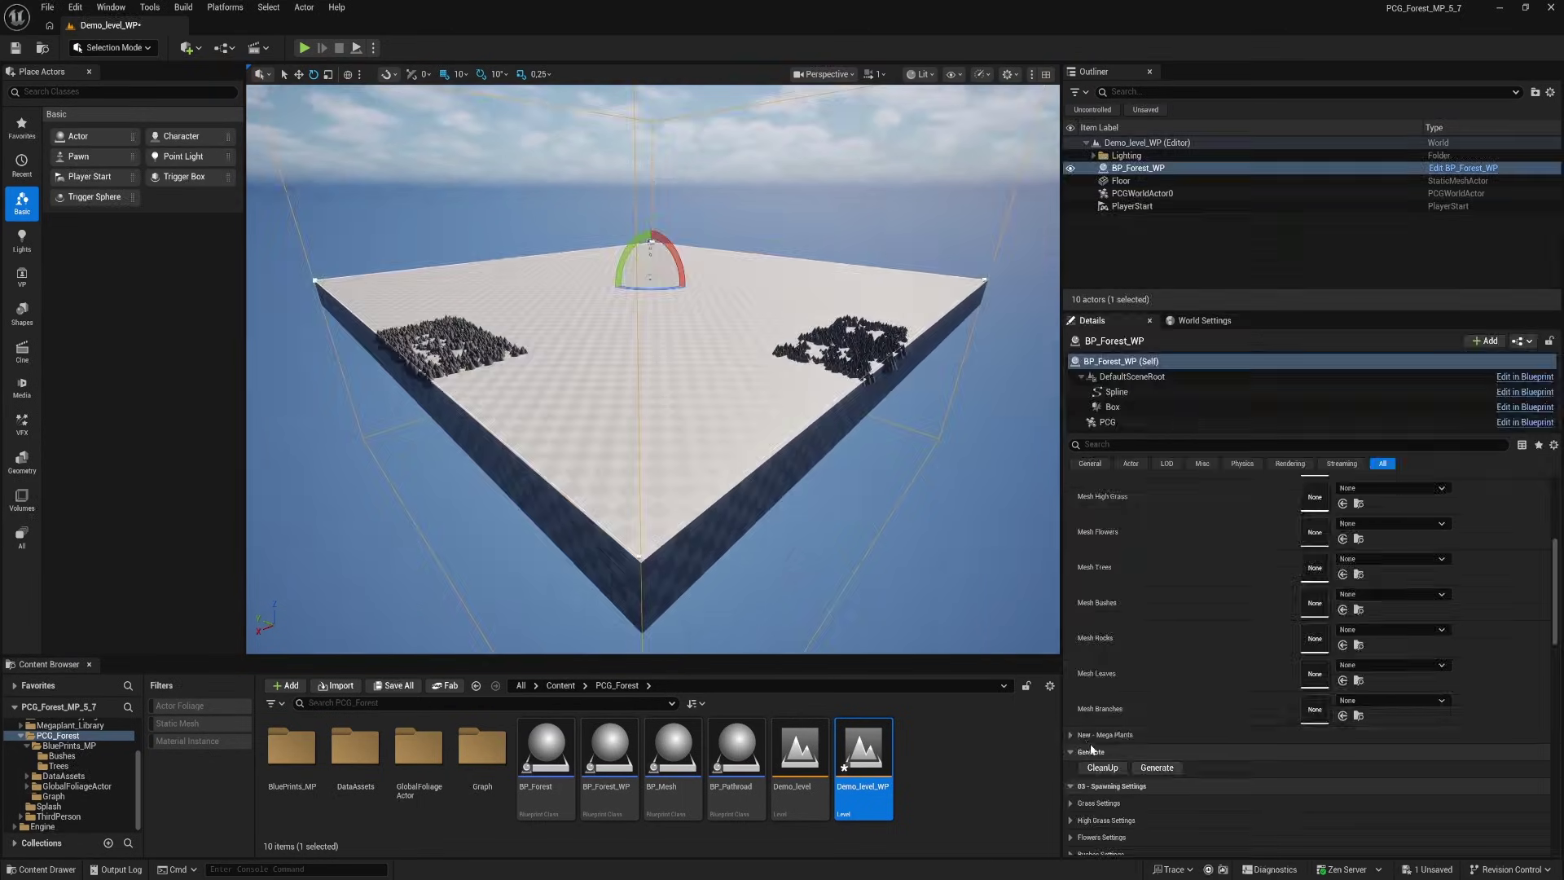
Set BP_Forest_WP's Mega Plants Mesh Skeleton Trees to DA_Dynamic_SkeletonTrees_BP and fly into the generated forest
click(1070, 735)
click(1400, 751)
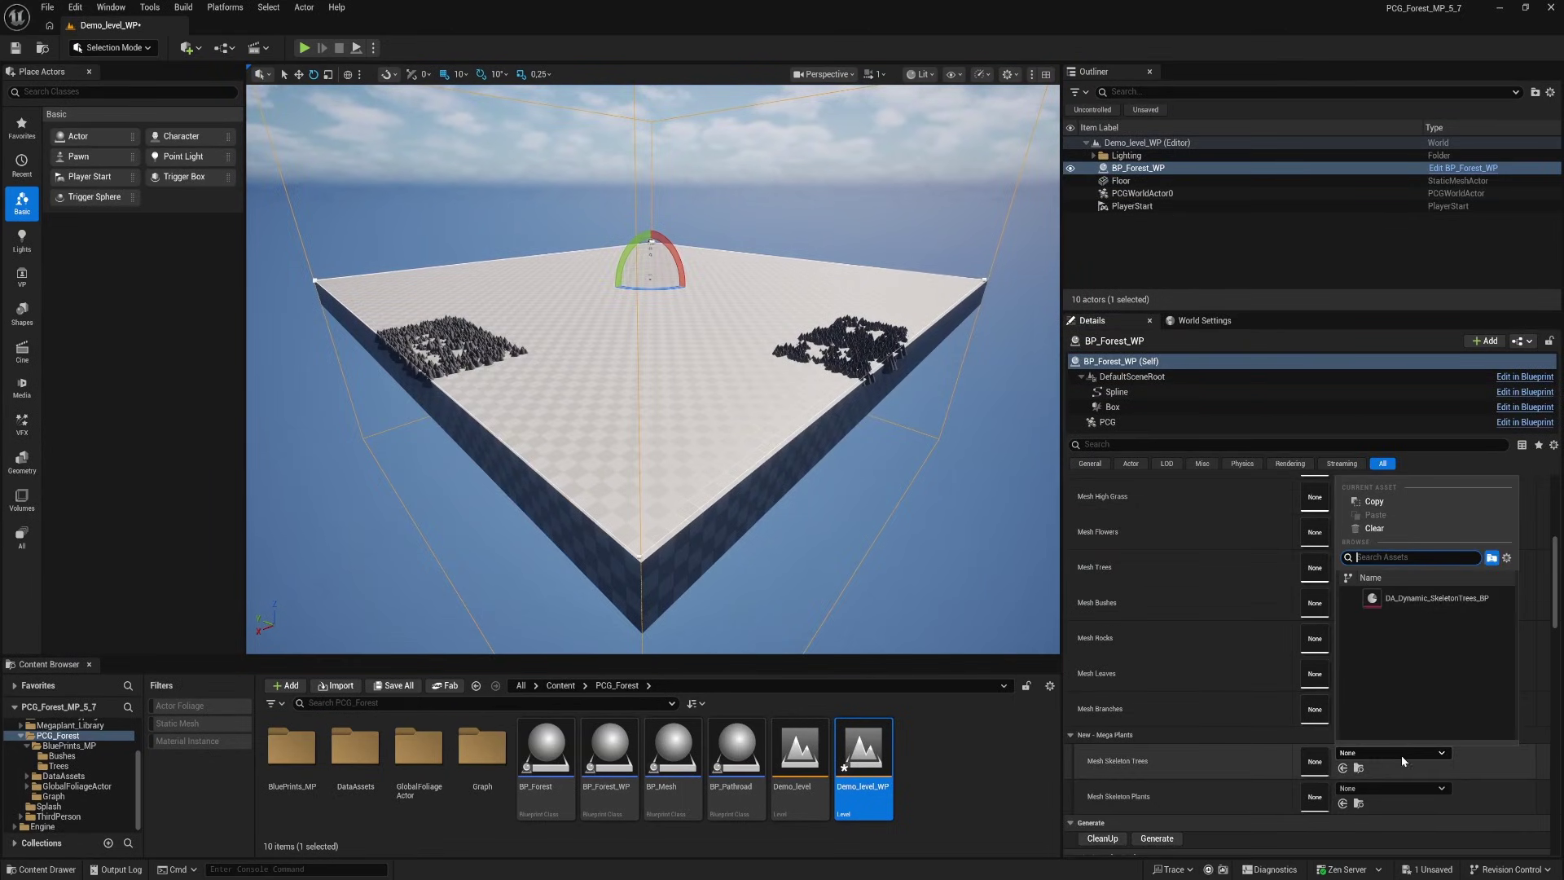
click(1440, 603)
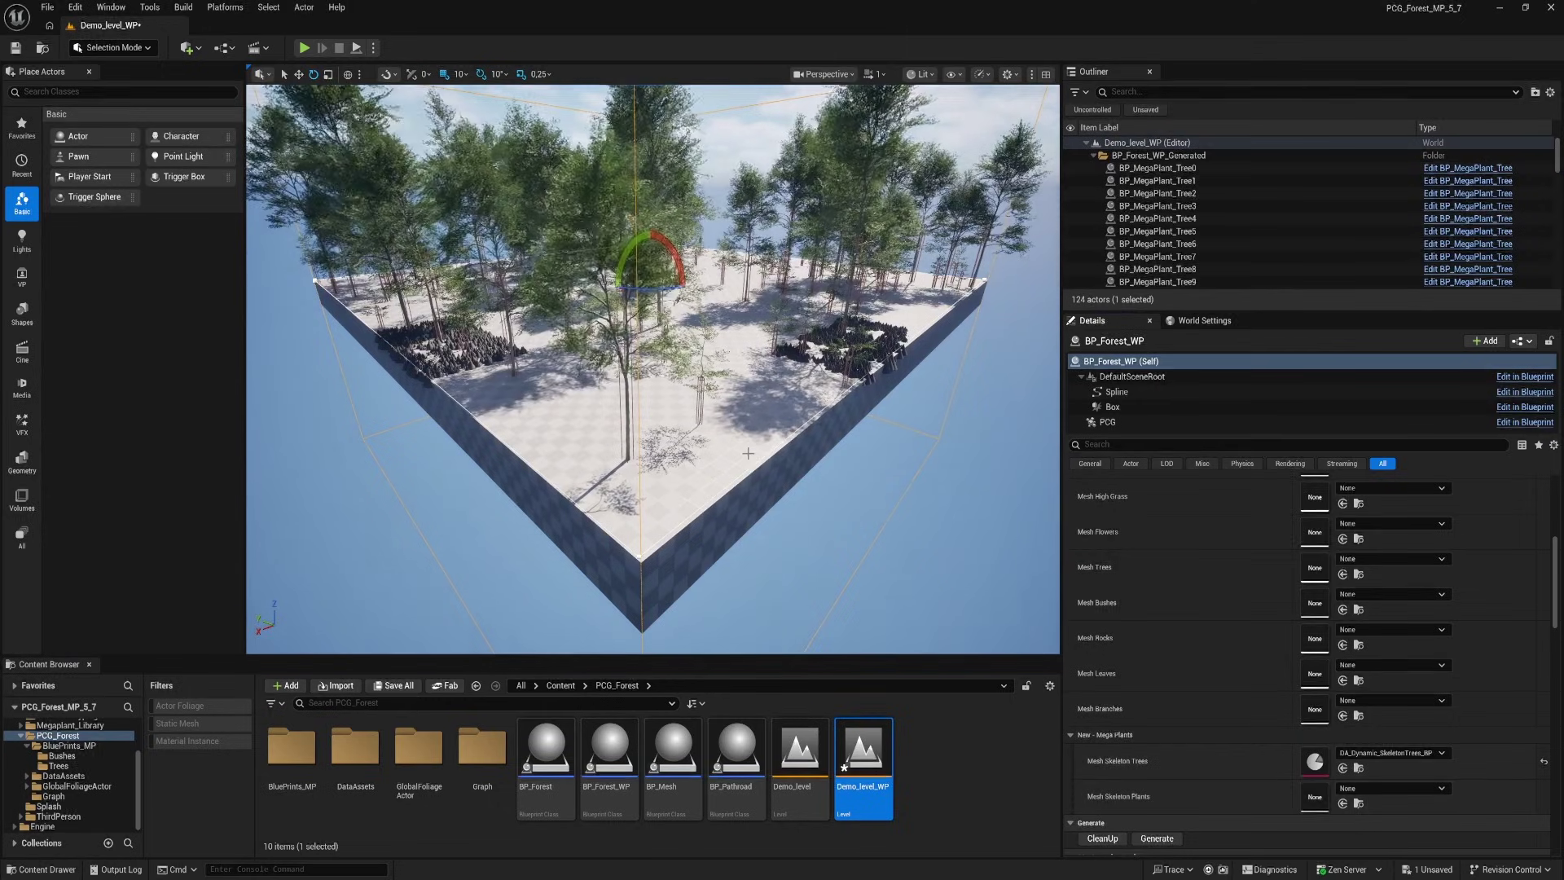
right_drag(676, 468, 708, 481)
key(w)
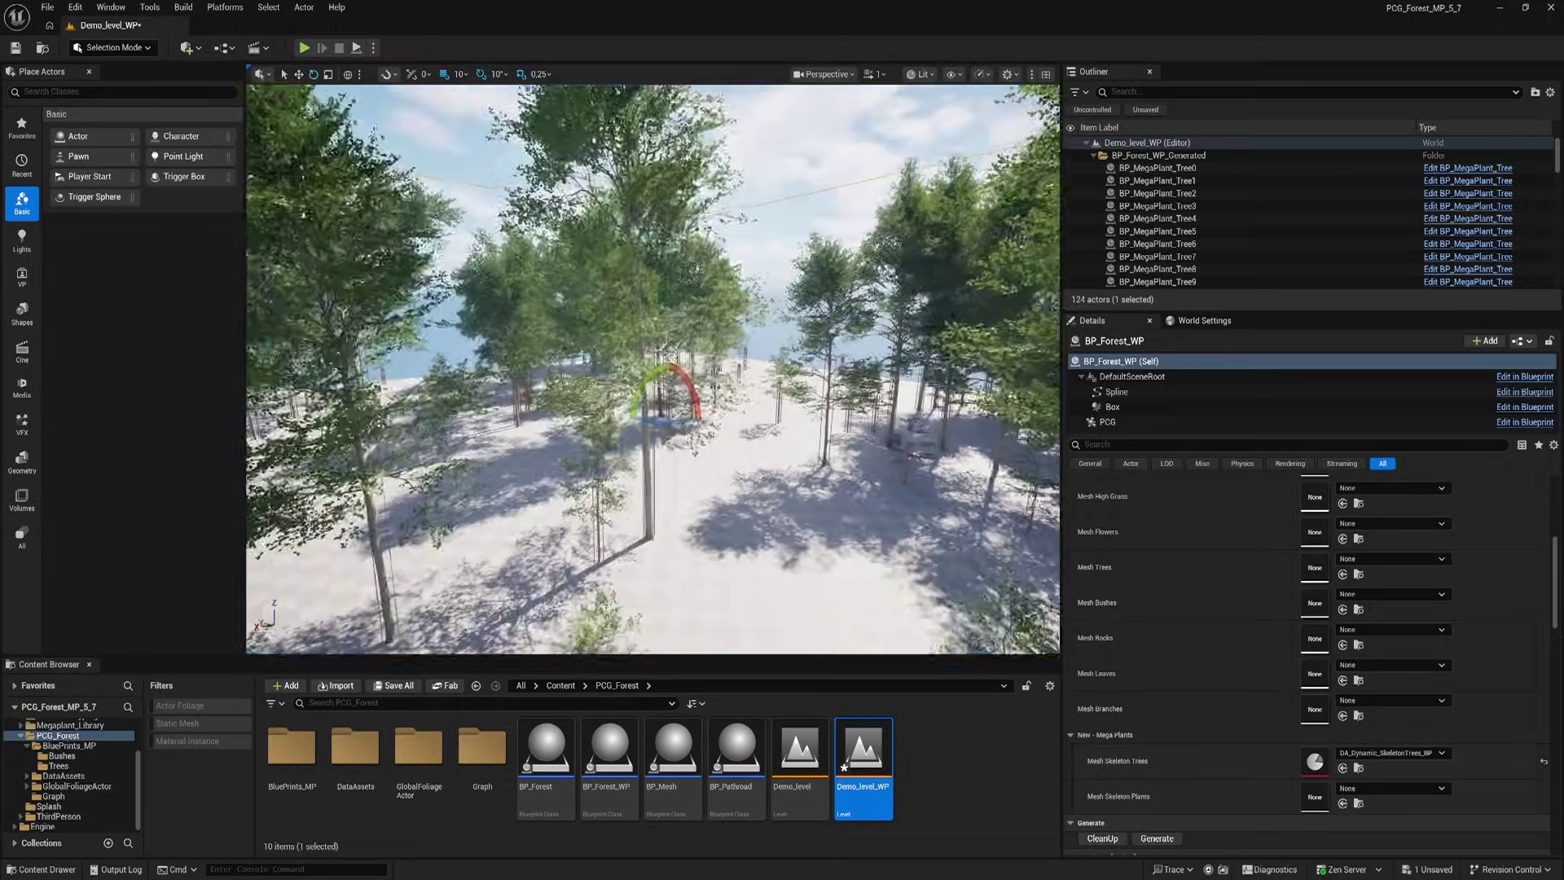
Play-test the level, running the third-person character among the beech trees, then stop
key(alt+p)
click(625, 382)
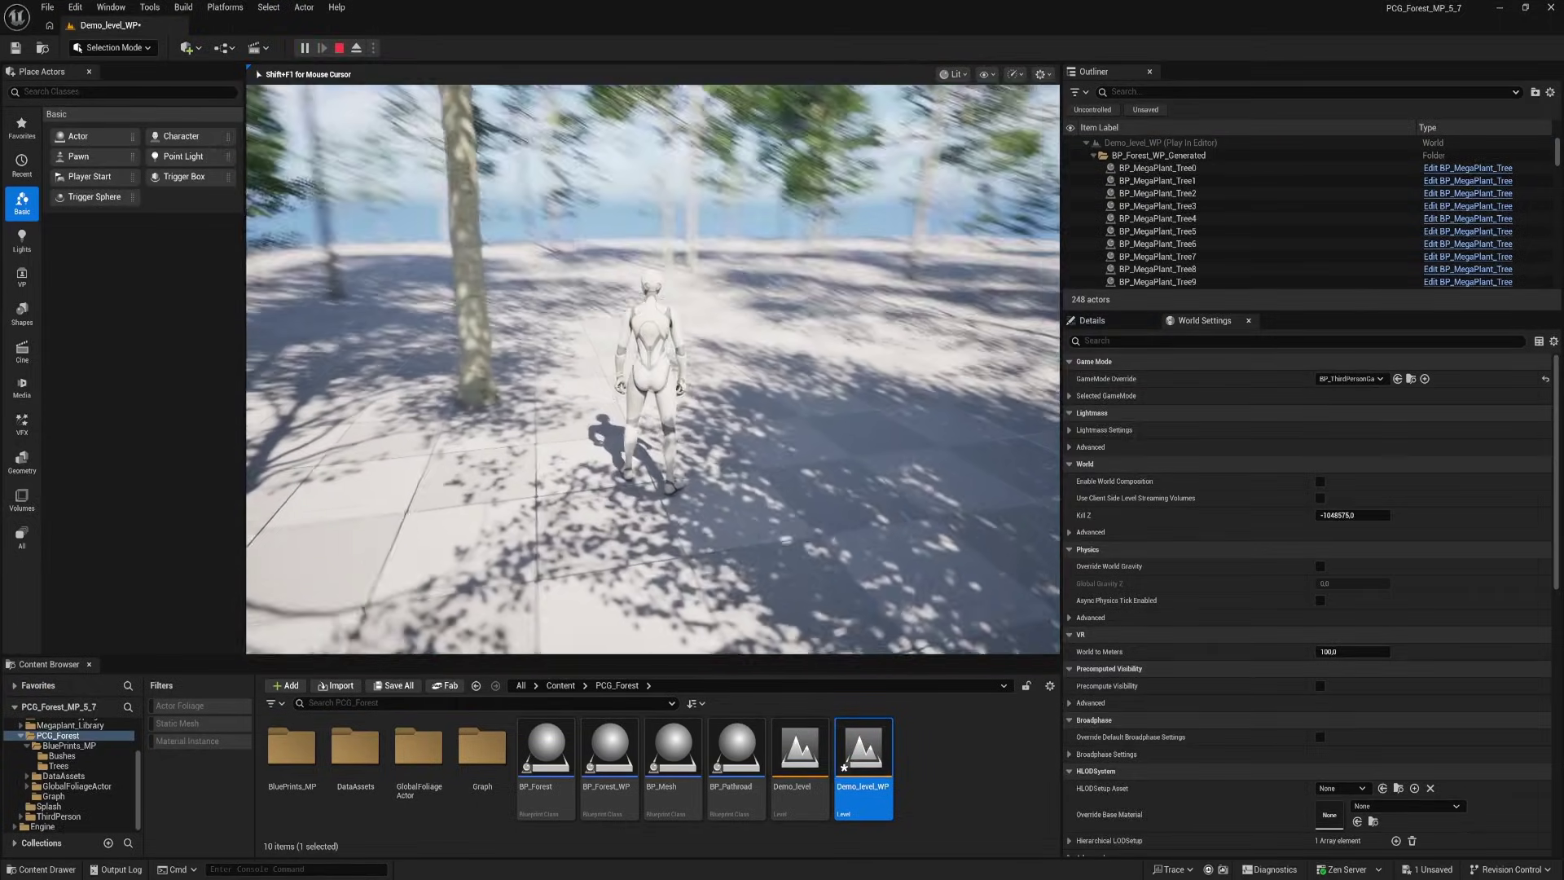
key(w)
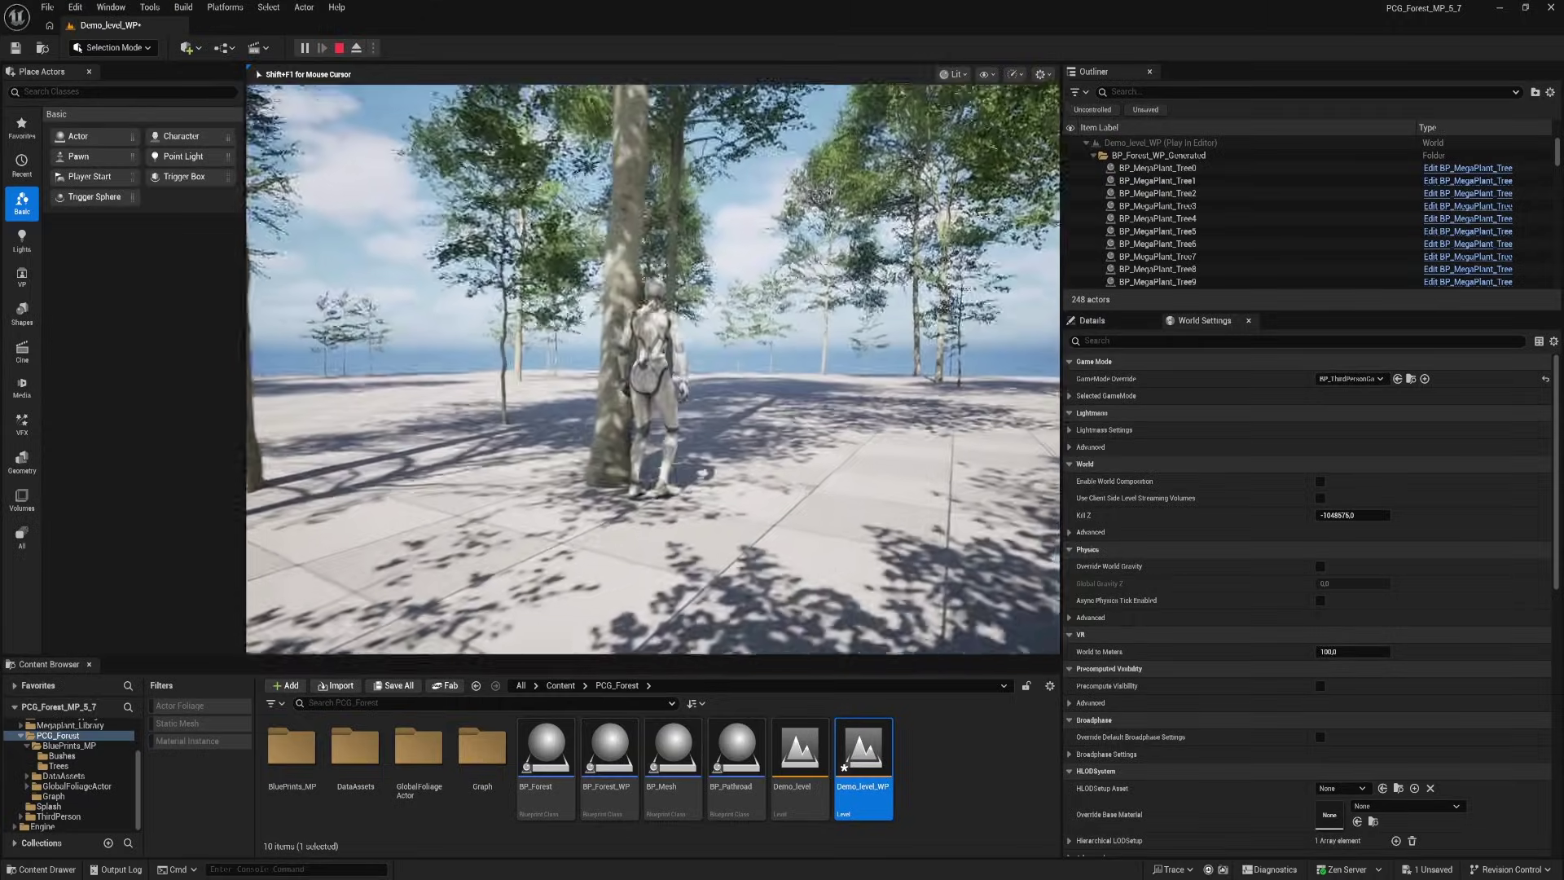
key(w)
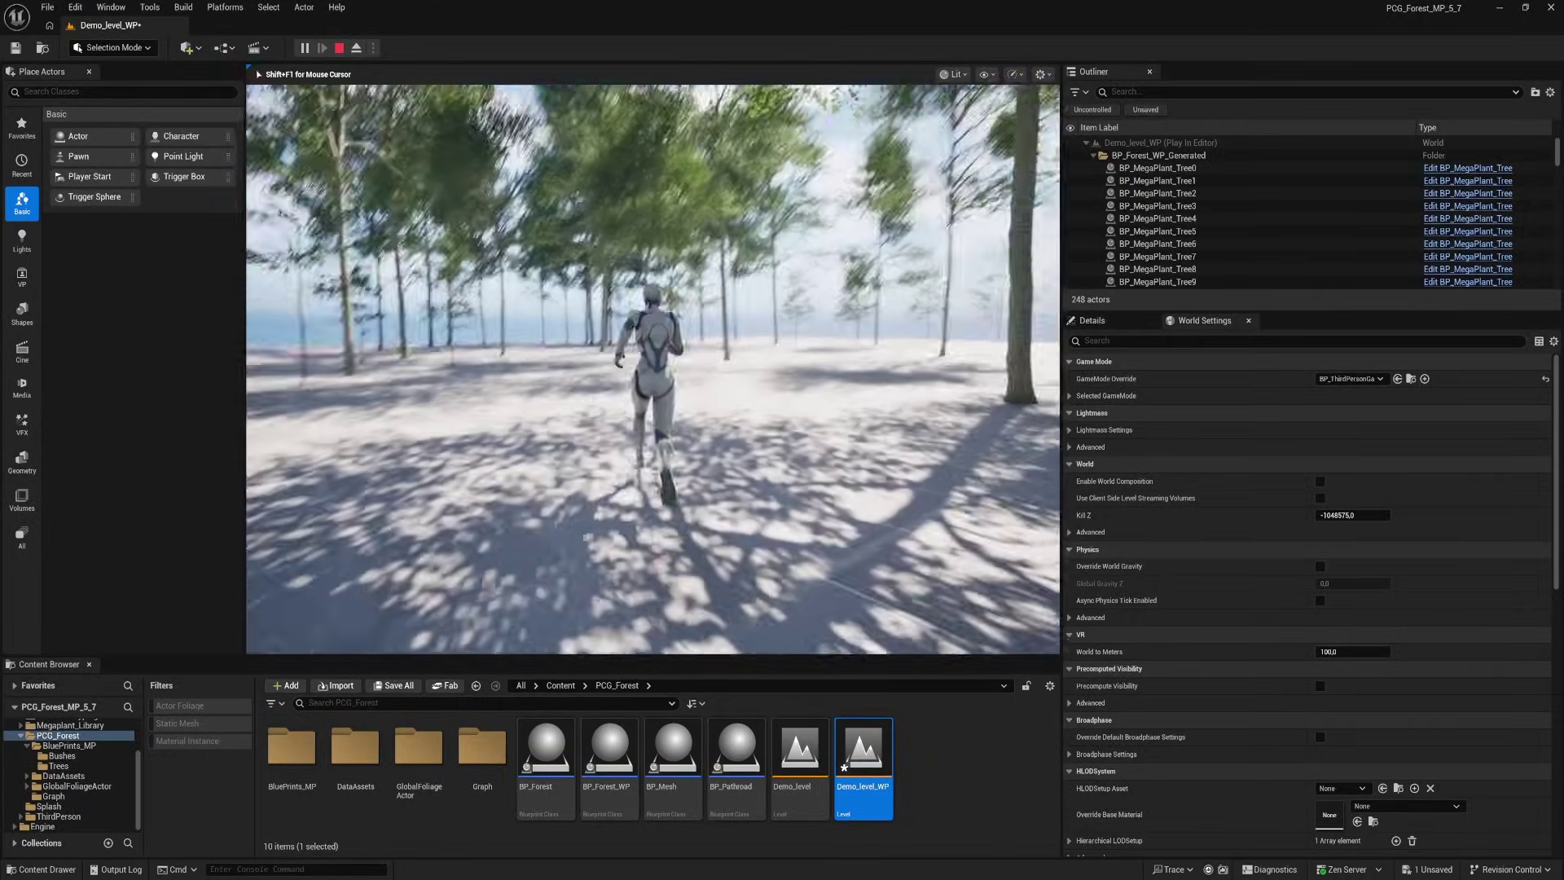
key(w)
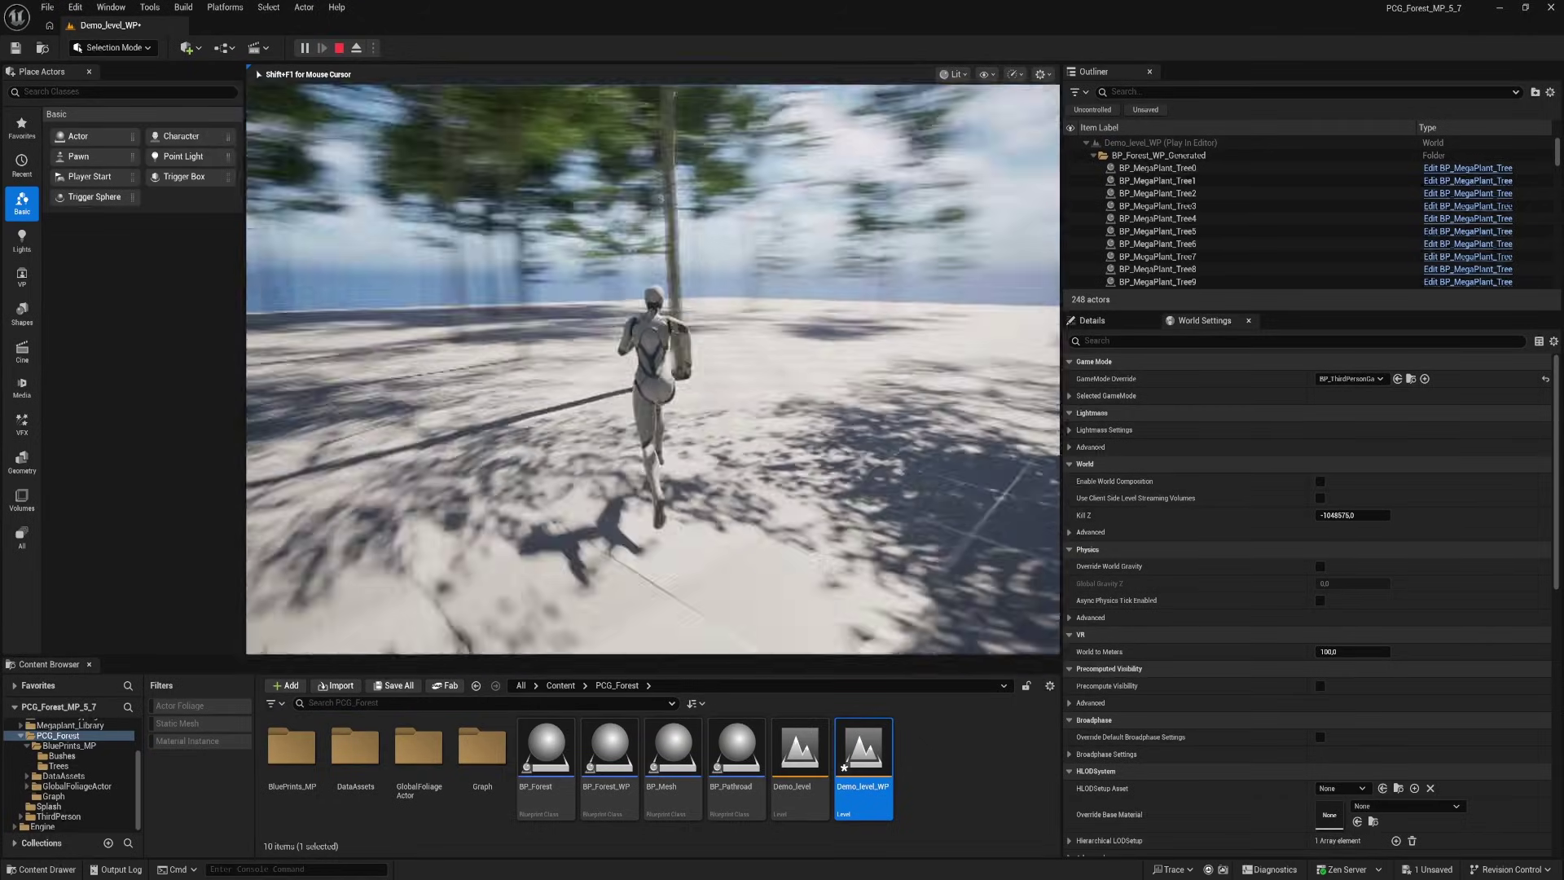
key(w)
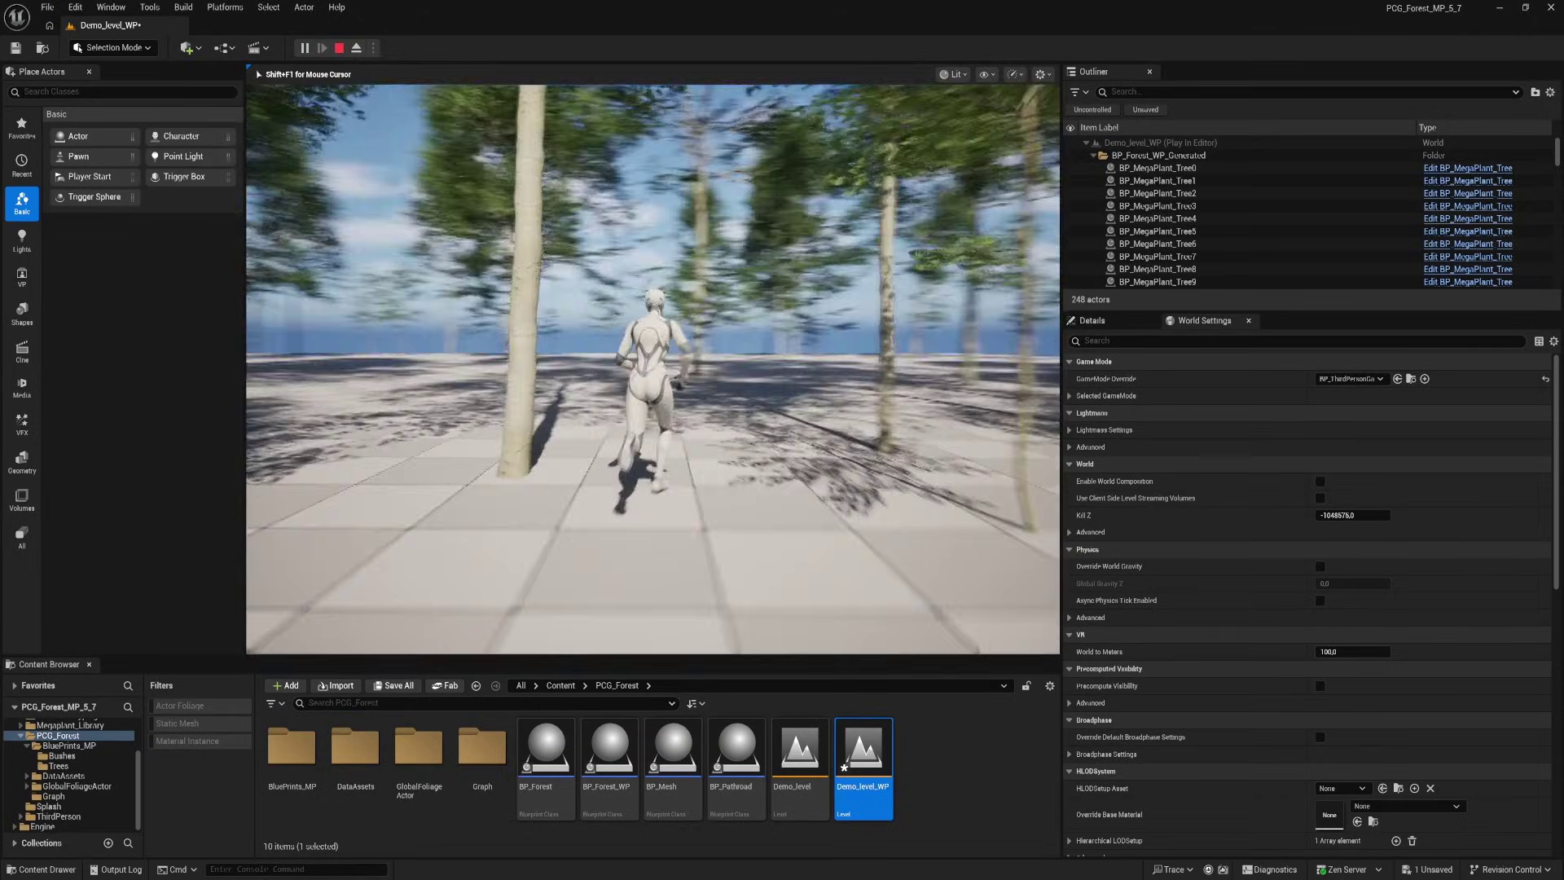
key(Escape)
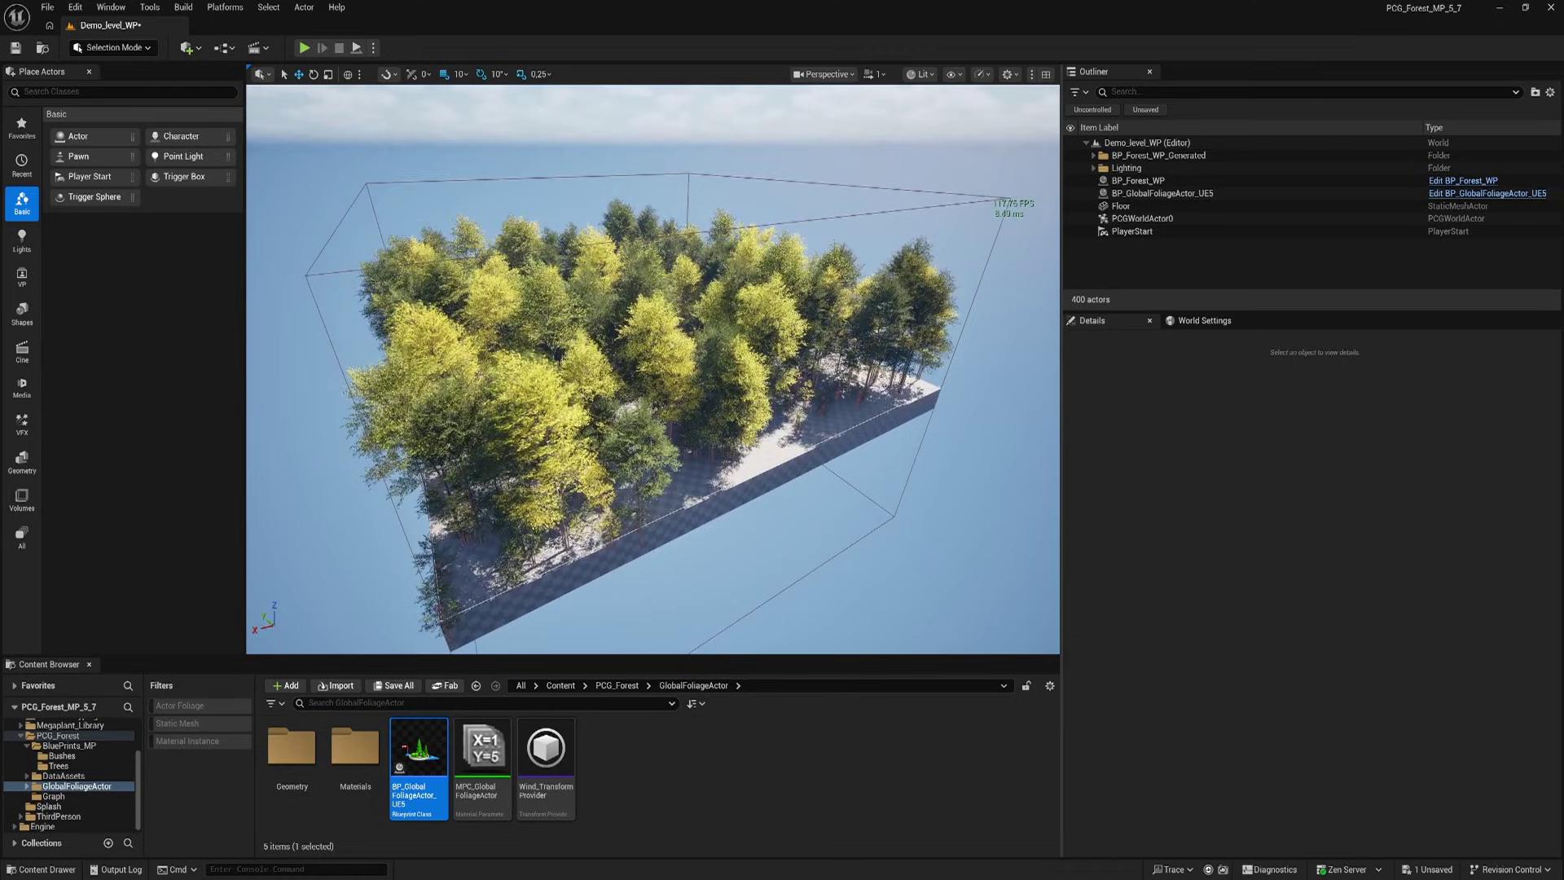
Select BP_Forest_WP and open its Mesh Grass picker showing DA_DynamicMesh_Grass
right_drag(652, 367, 652, 377)
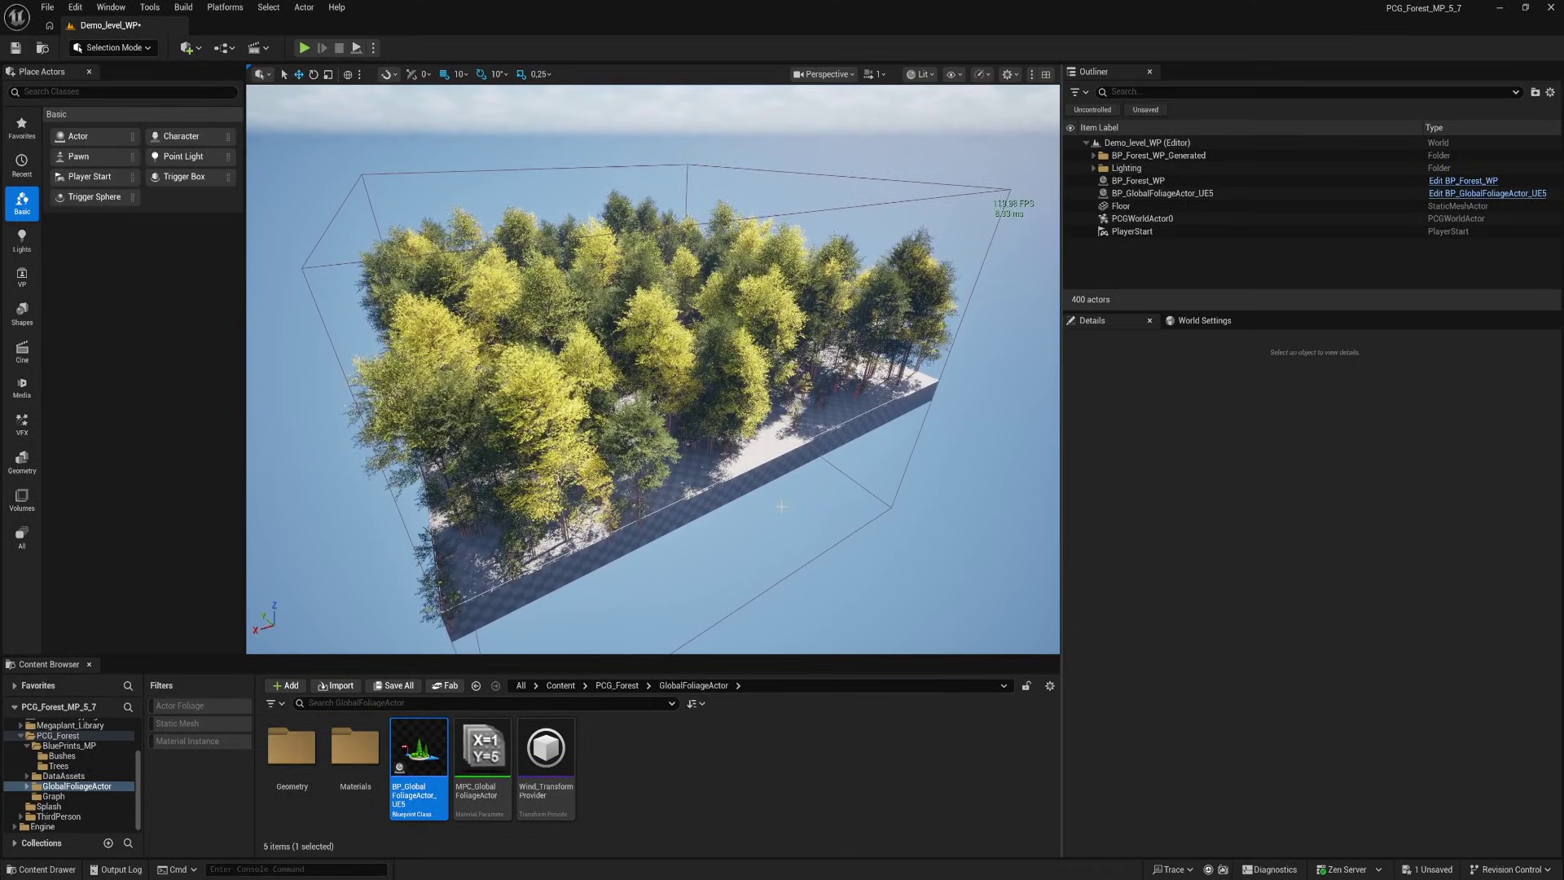
right_drag(781, 506, 781, 515)
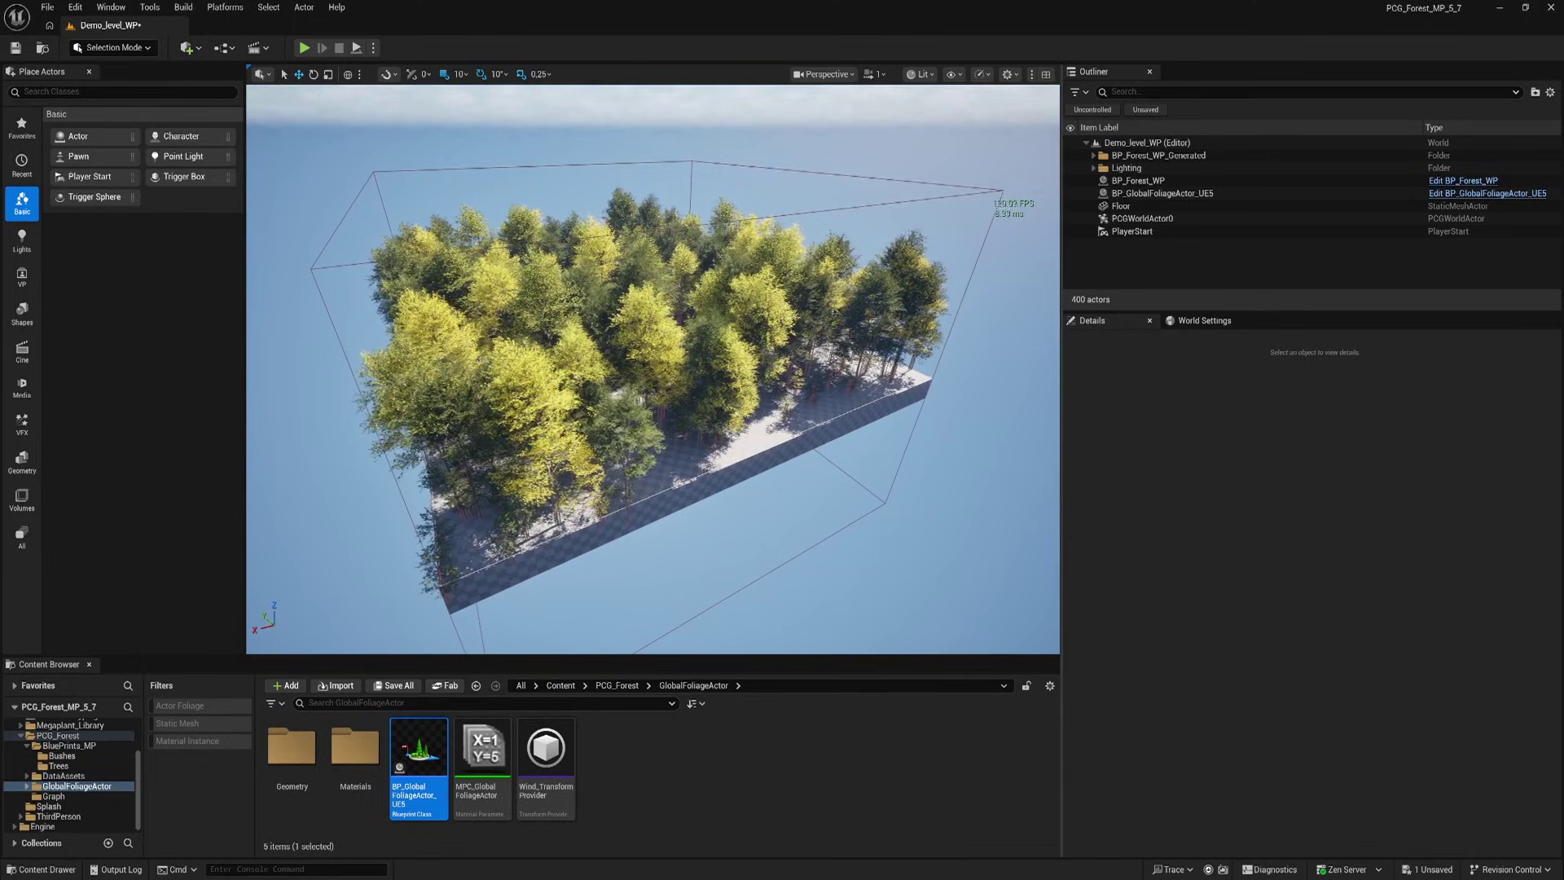
click(1139, 180)
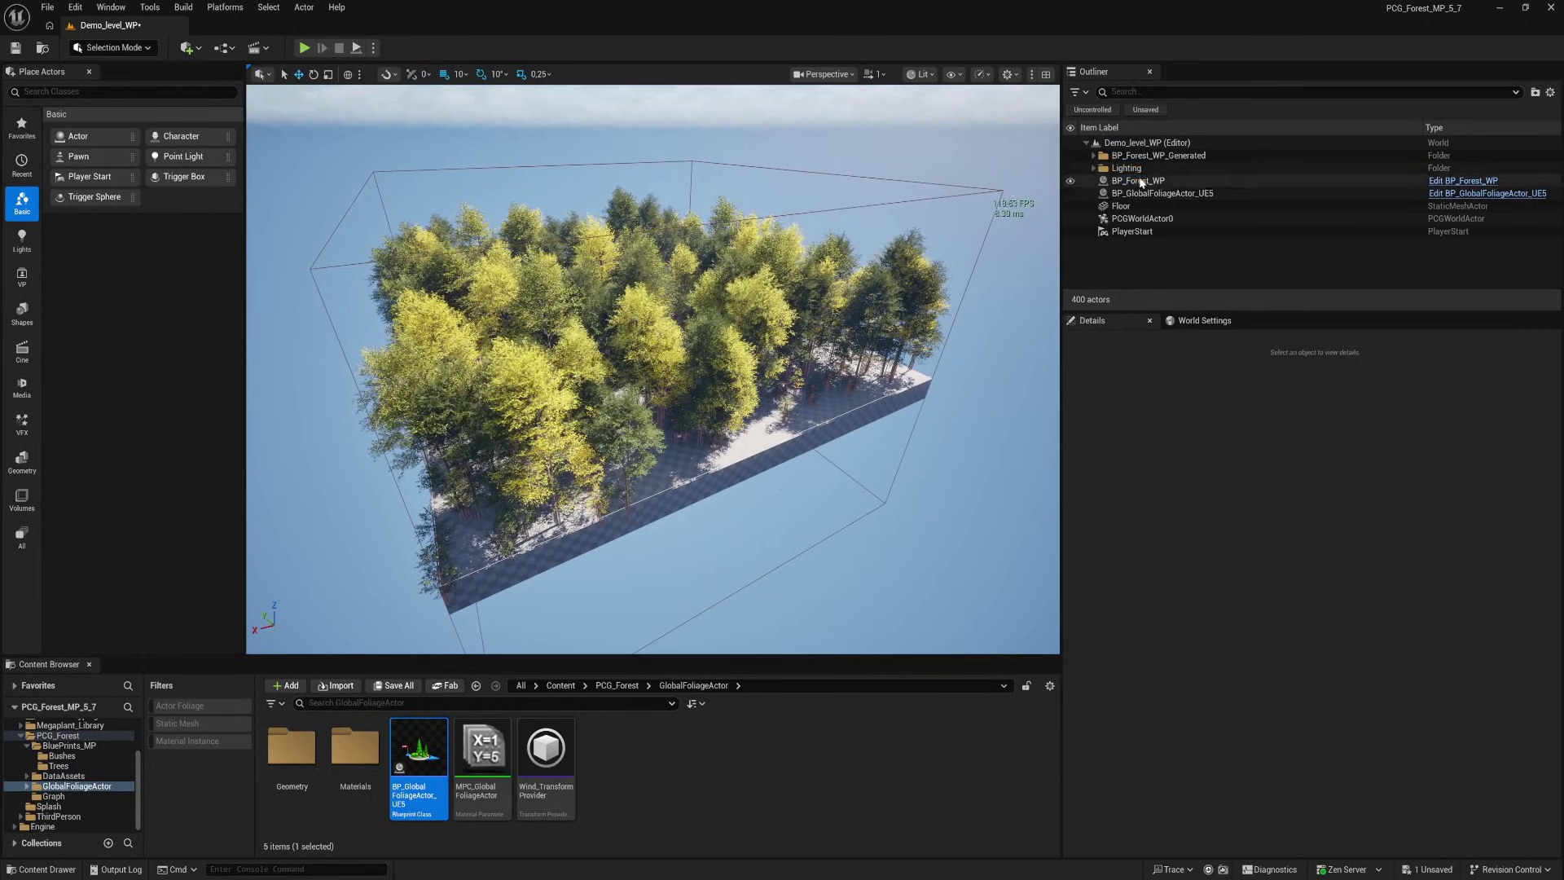
click(1439, 655)
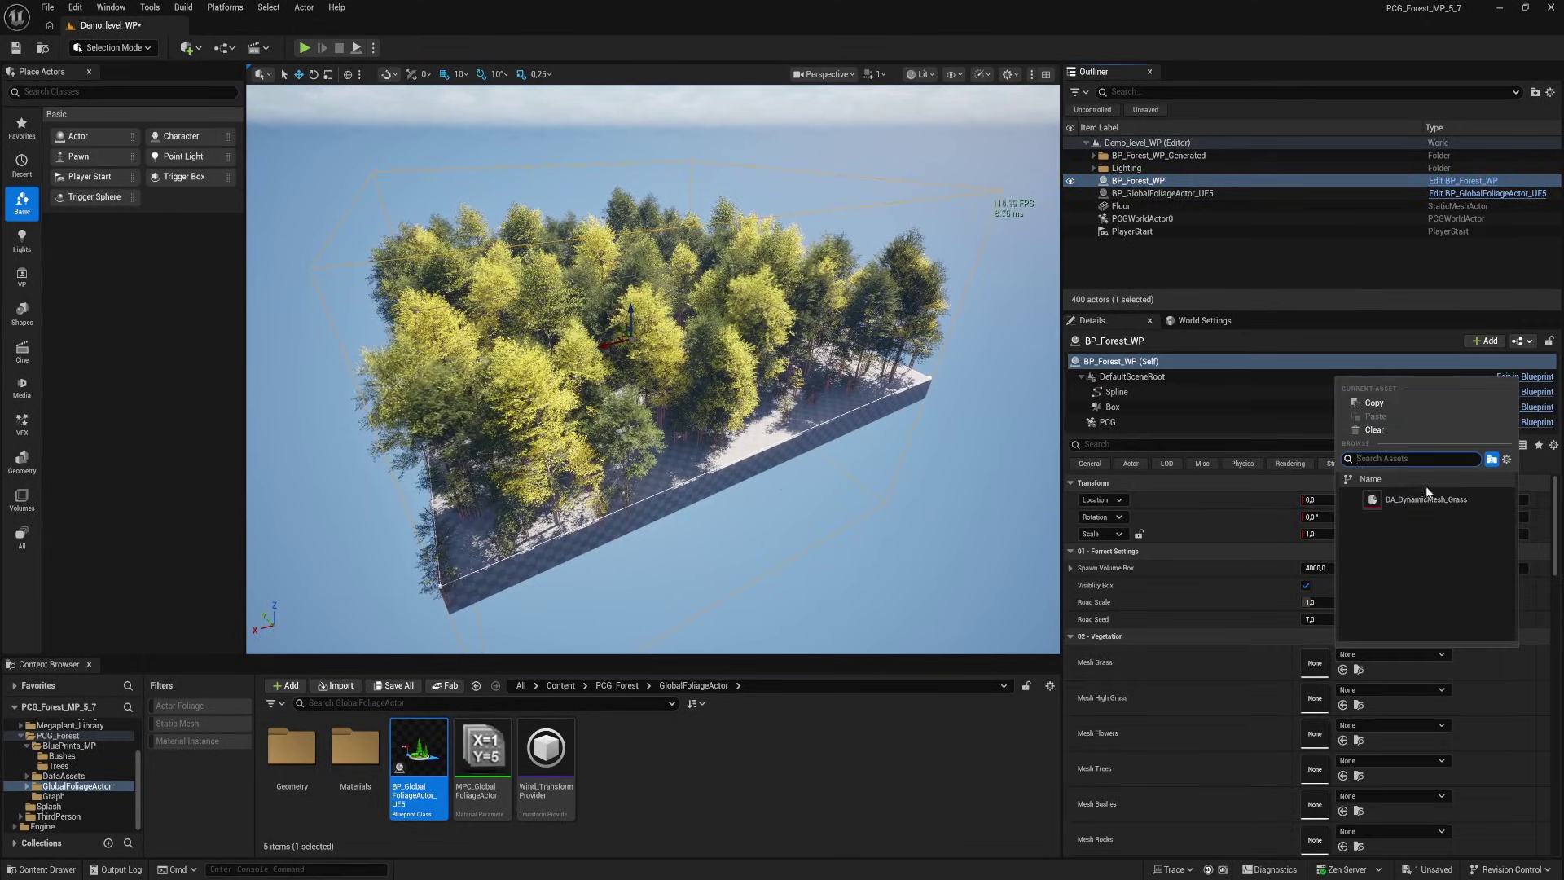